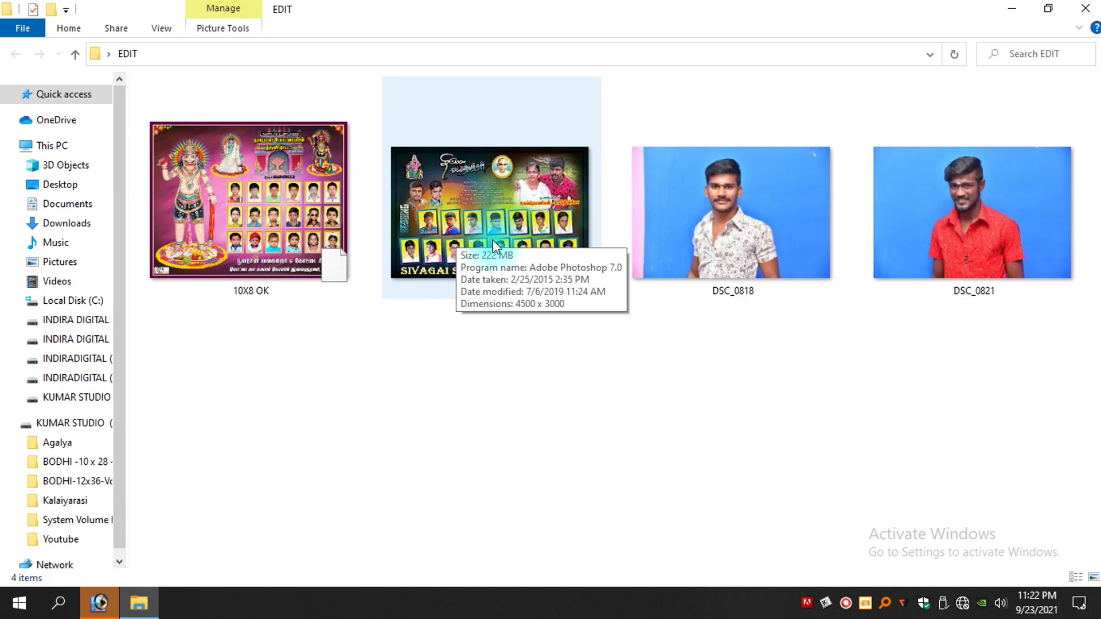
# Step: Preview the 10X15 Raj and 10X8 OK designs, examine the framed portraits in 10X8 OK up close, and close the viewer
pyautogui.doubleClick(486, 198)
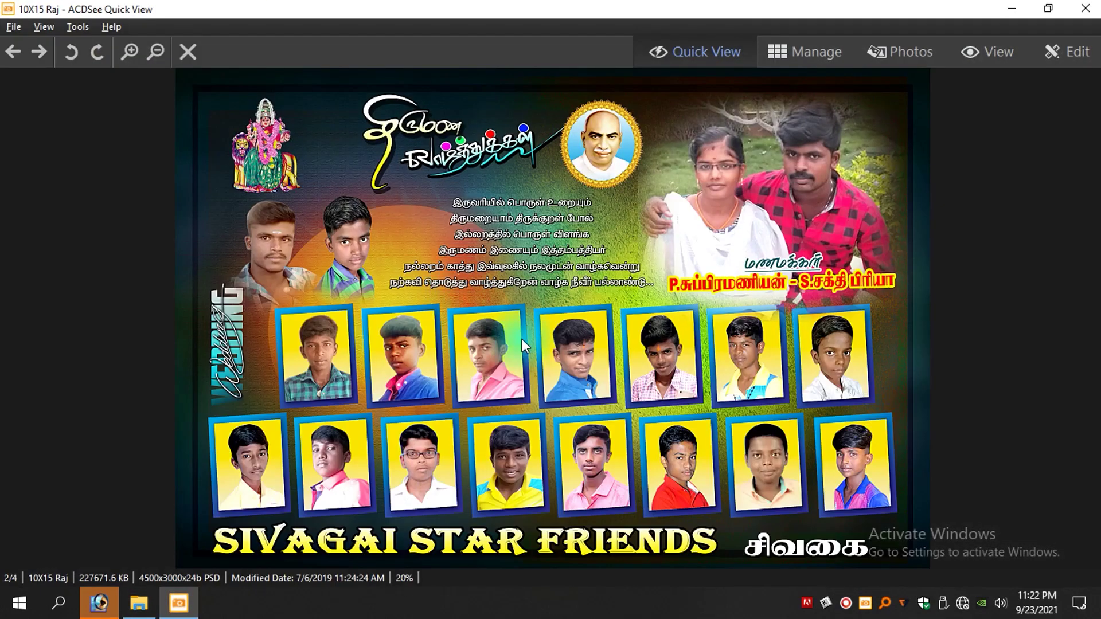
pyautogui.press('Left')
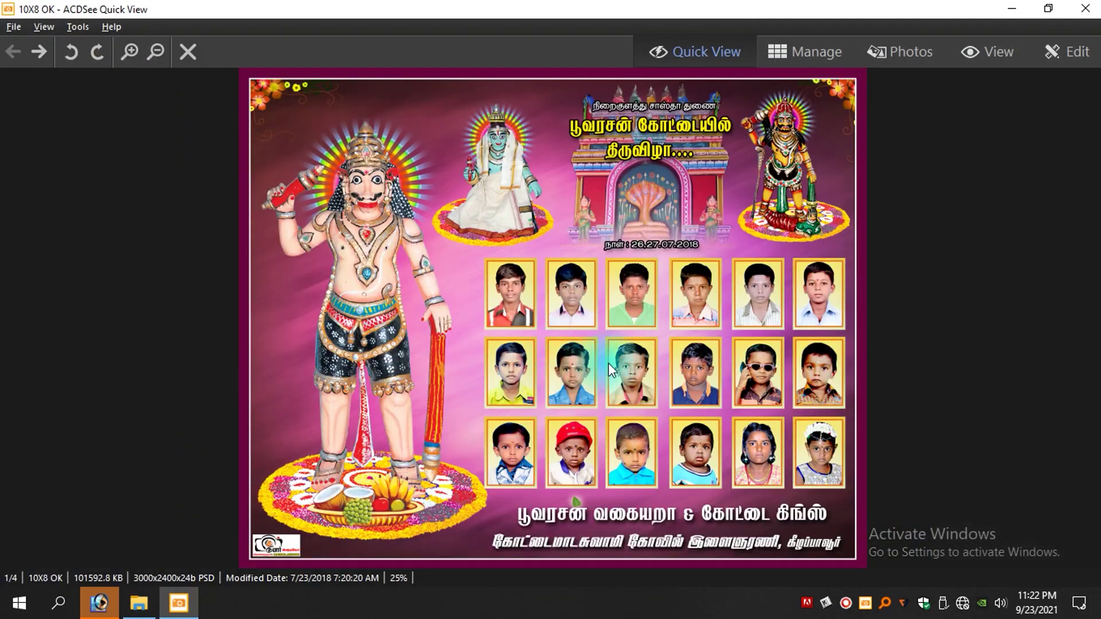
pyautogui.scroll(3, 608, 367)
pyautogui.moveTo(794, 414); pyautogui.dragTo(539, 372)
pyautogui.scroll(-1, 606, 337)
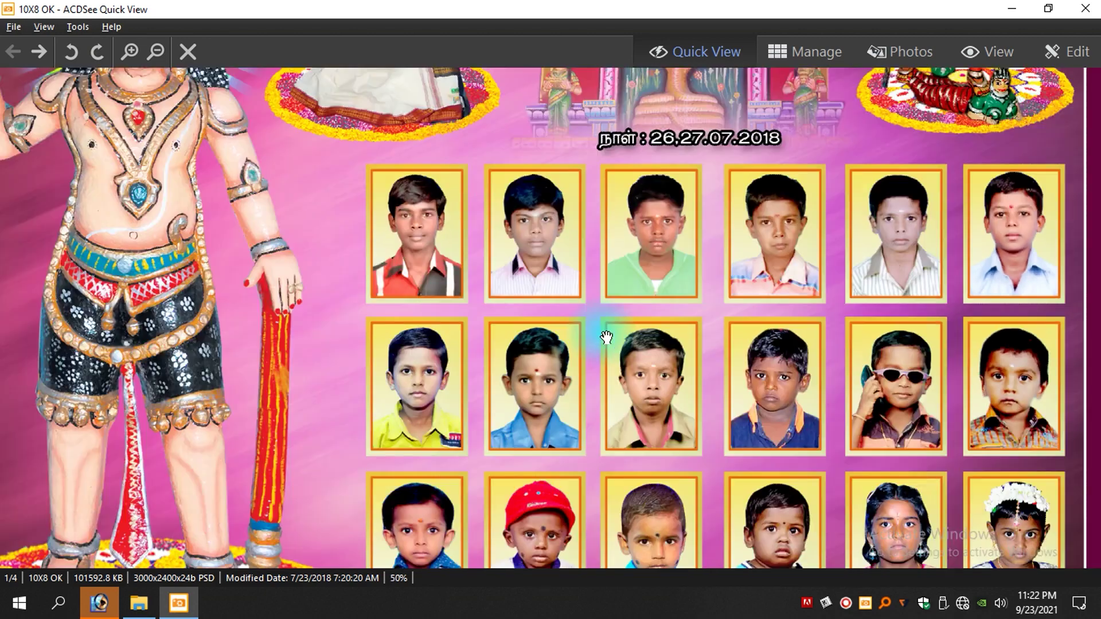
pyautogui.moveTo(741, 434); pyautogui.dragTo(697, 422)
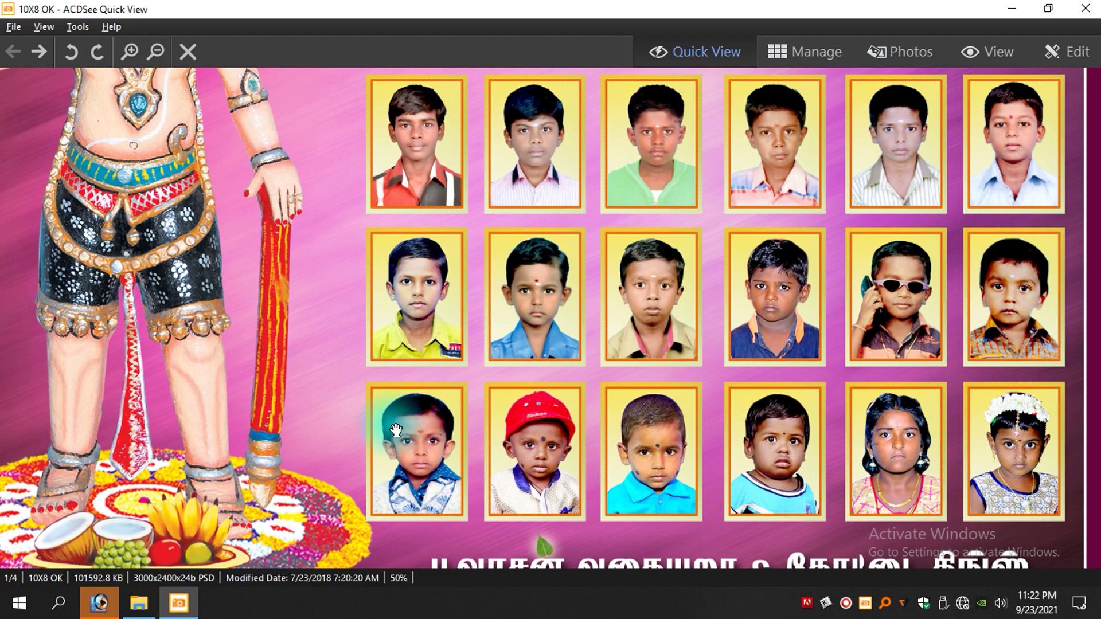
pyautogui.click(1085, 9)
pyautogui.click(595, 418)
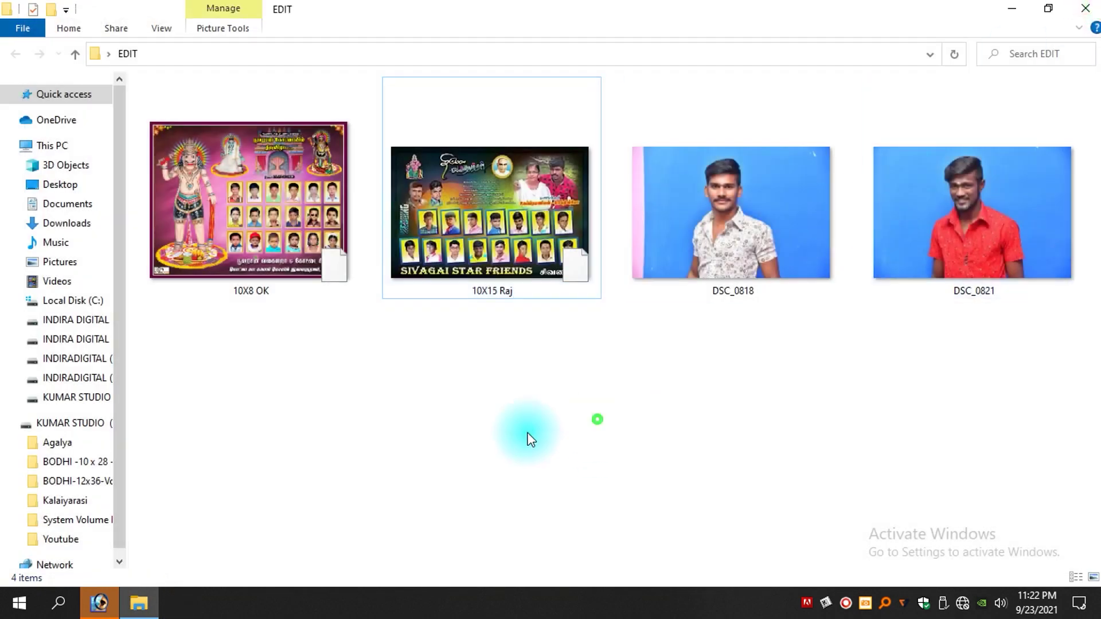
# Step: Open the 10X8 OK file from the EDIT folder in Photoshop and display it full screen around the first portraits
pyautogui.click(100, 607)
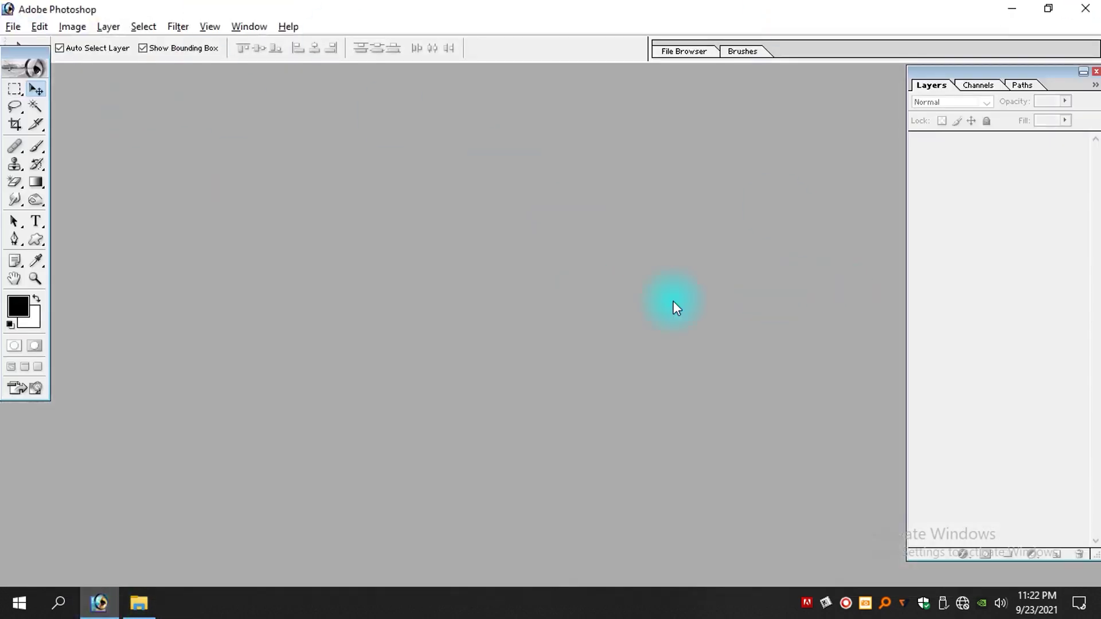
pyautogui.hotkey('alt', 'Tab')
pyautogui.moveTo(283, 212); pyautogui.dragTo(438, 364)
pyautogui.hotkey('alt', 'Tab')
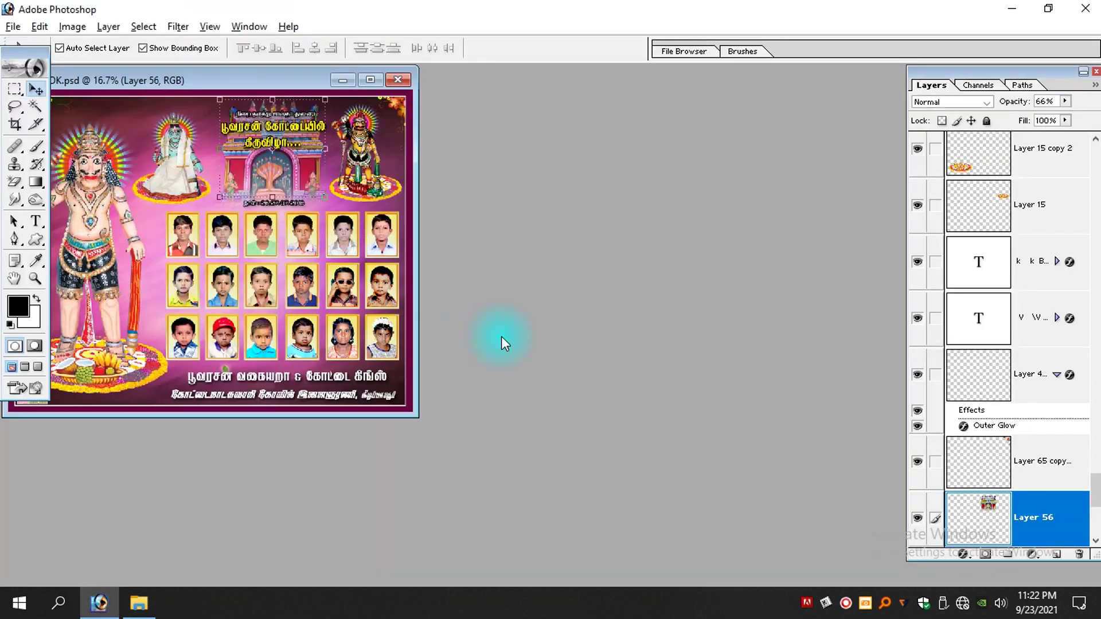
pyautogui.press('f')
pyautogui.moveTo(495, 290); pyautogui.dragTo(579, 351)
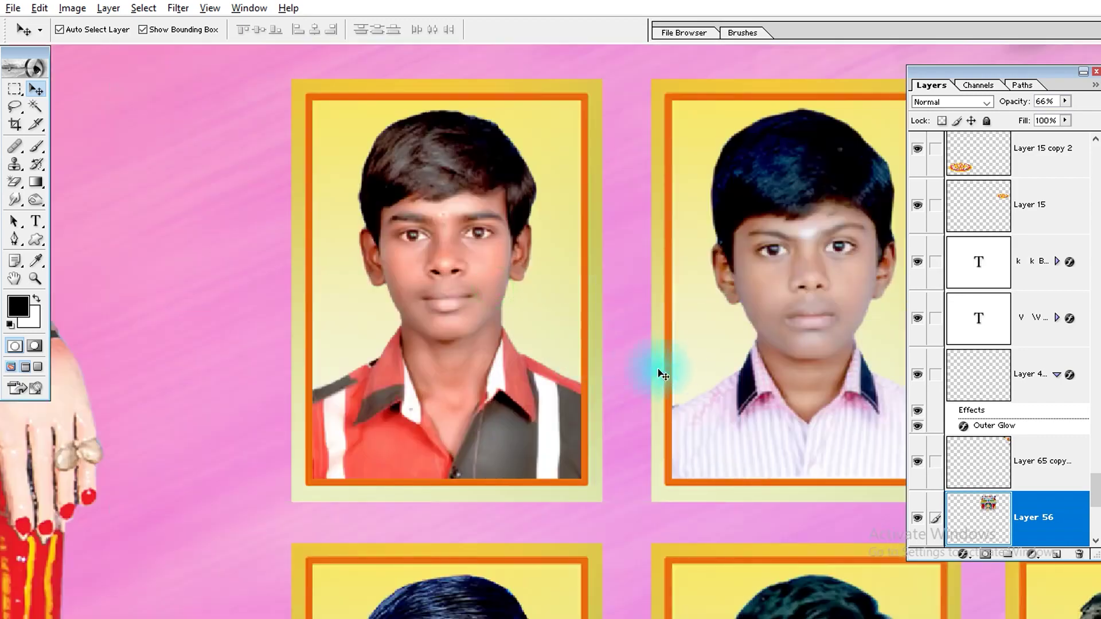
# Step: Examine how the portraits in the top row are placed inside their yellow and orange frames
pyautogui.click(653, 373)
pyautogui.click(669, 433)
pyautogui.moveTo(654, 413); pyautogui.dragTo(356, 437)
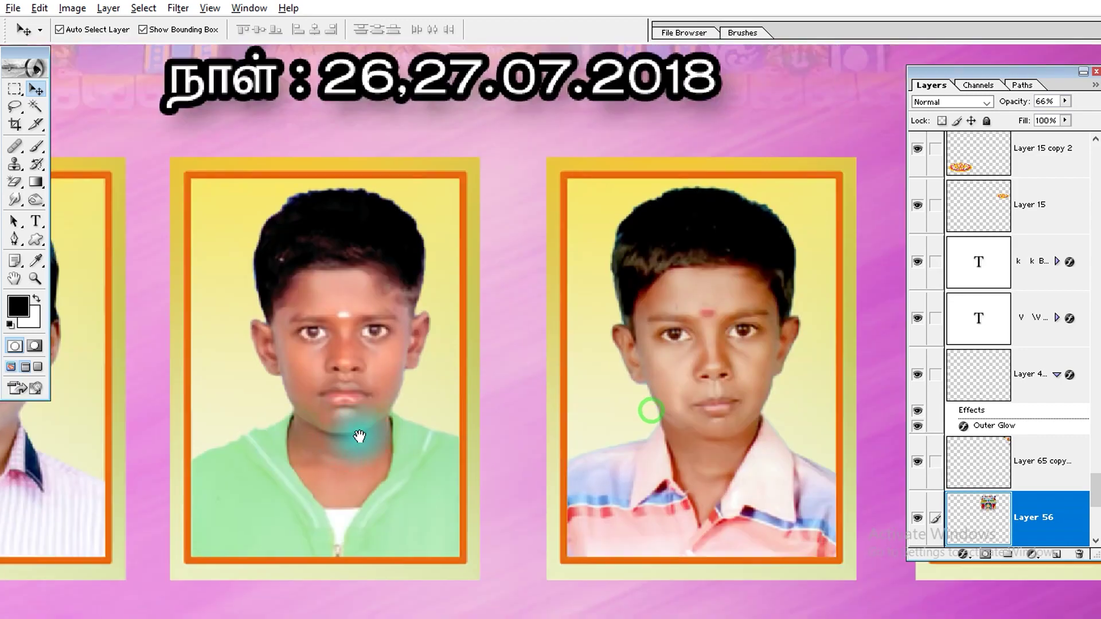
pyautogui.moveTo(313, 385); pyautogui.dragTo(803, 407)
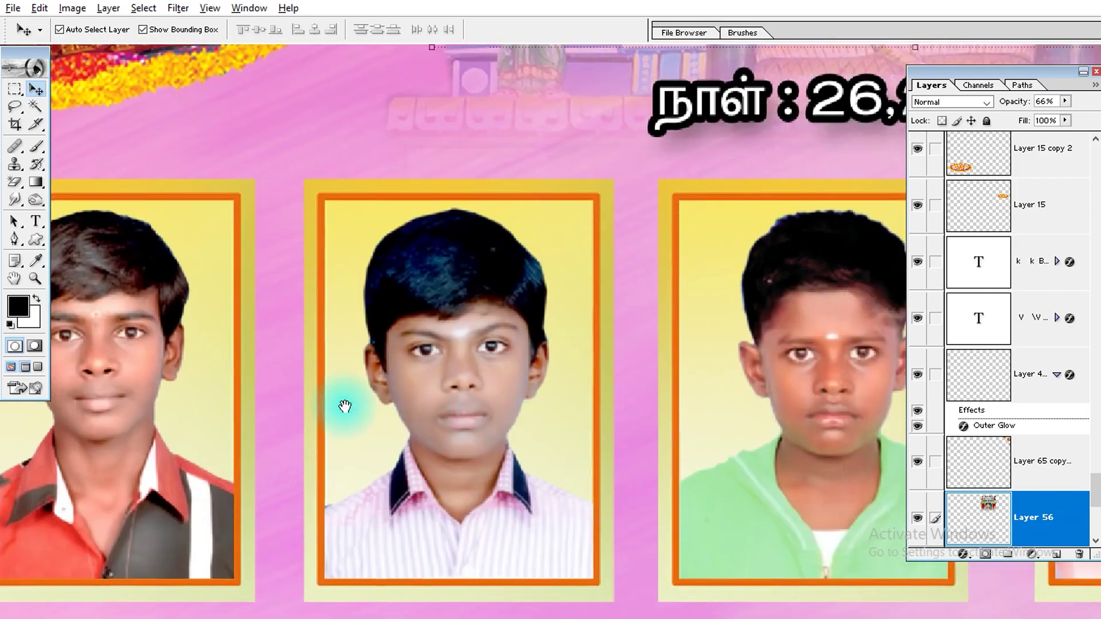
pyautogui.moveTo(325, 410); pyautogui.dragTo(762, 385)
pyautogui.moveTo(585, 445); pyautogui.dragTo(477, 398)
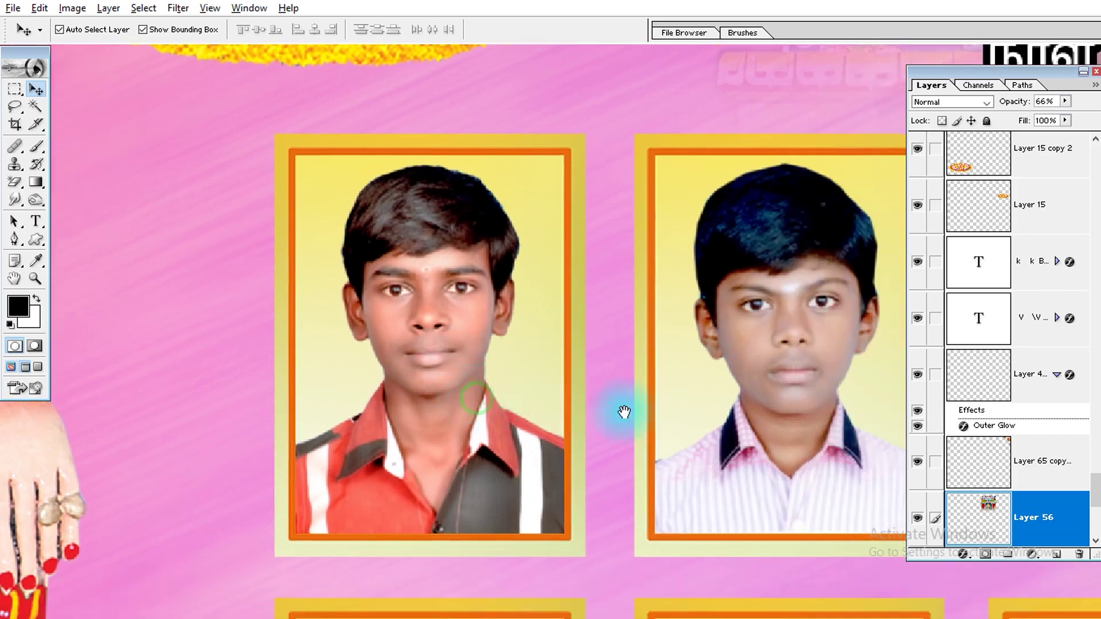
pyautogui.moveTo(624, 416); pyautogui.dragTo(521, 400)
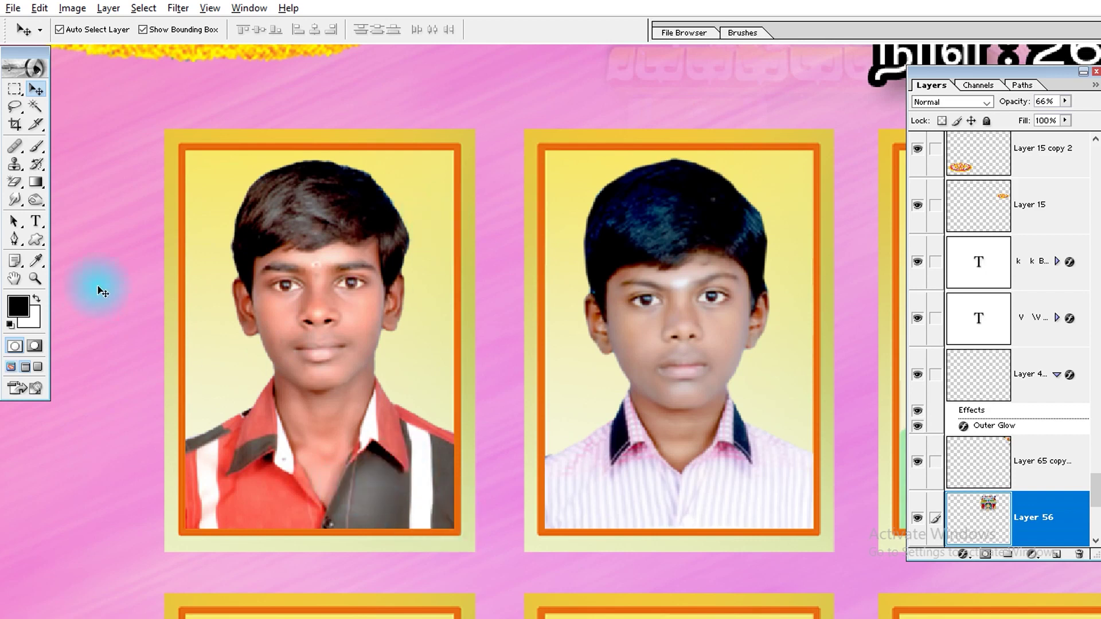
pyautogui.click(36, 109)
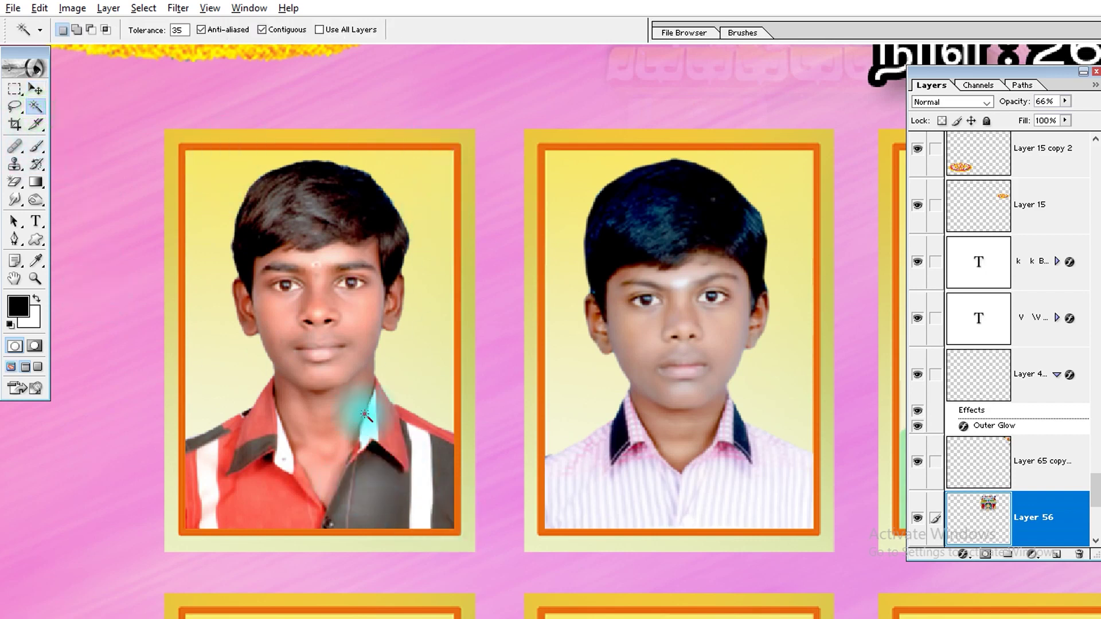
pyautogui.click(35, 90)
pyautogui.moveTo(553, 350); pyautogui.dragTo(270, 312)
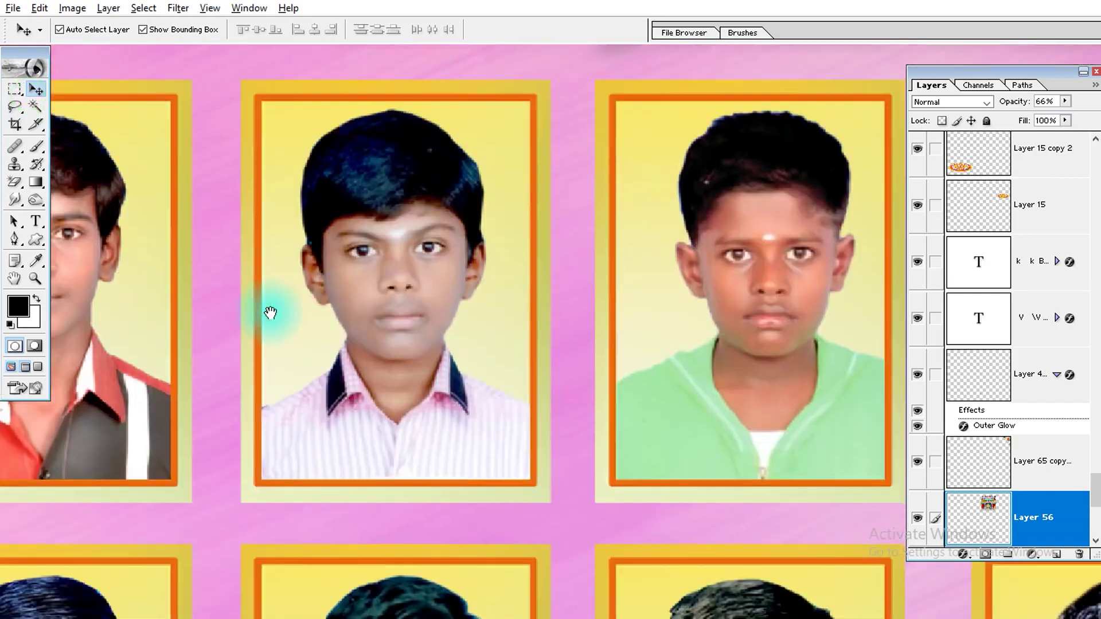
pyautogui.moveTo(359, 339); pyautogui.dragTo(140, 359)
pyautogui.moveTo(433, 370); pyautogui.dragTo(341, 376)
# Step: Select Layer 20, the green-shirt portrait in the third frame of the top row
pyautogui.rightClick(407, 272)
pyautogui.click(434, 285)
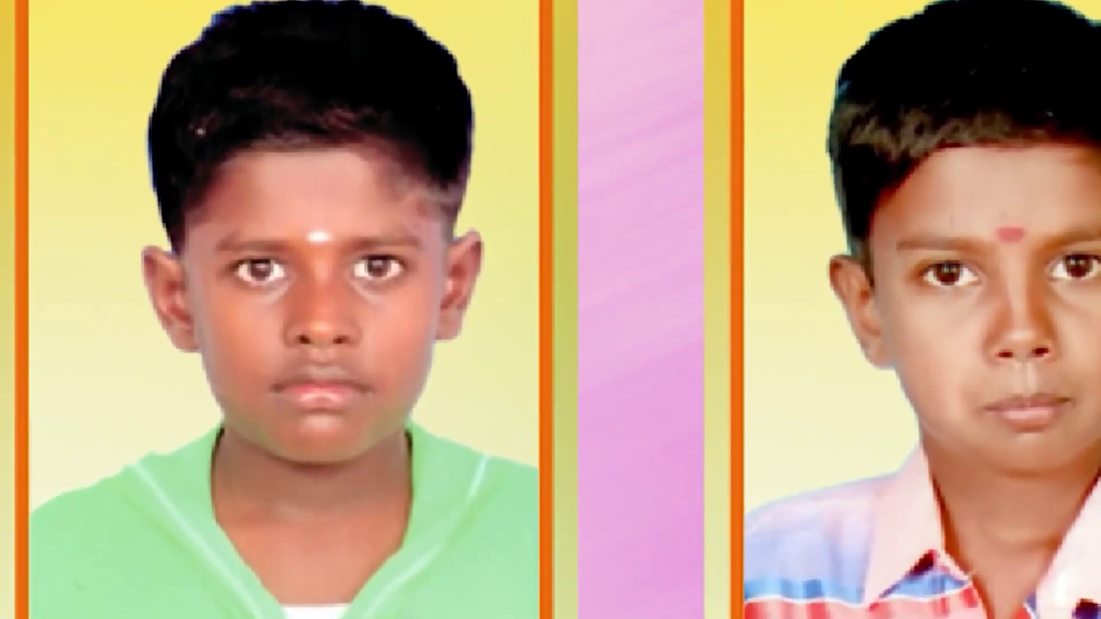
pyautogui.click(688, 147)
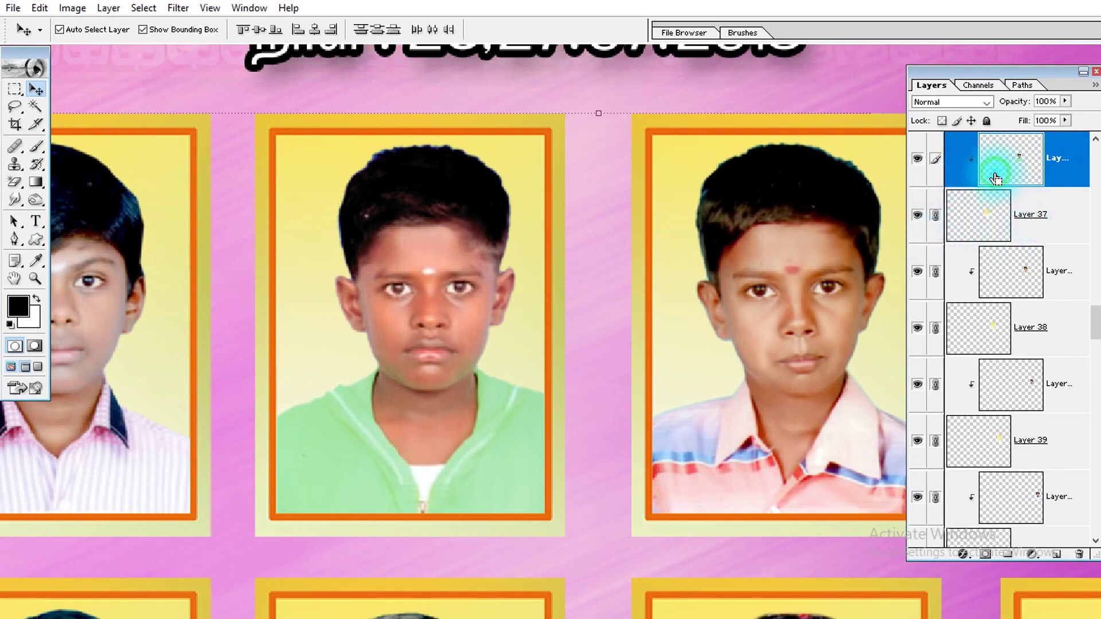
pyautogui.rightClick(424, 277)
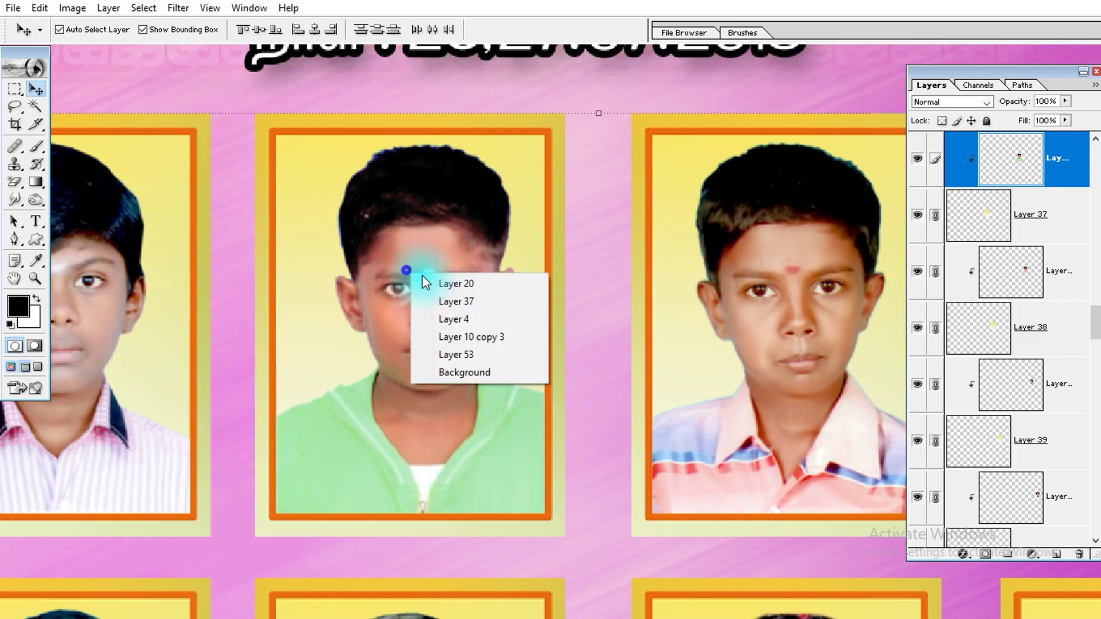
pyautogui.click(431, 284)
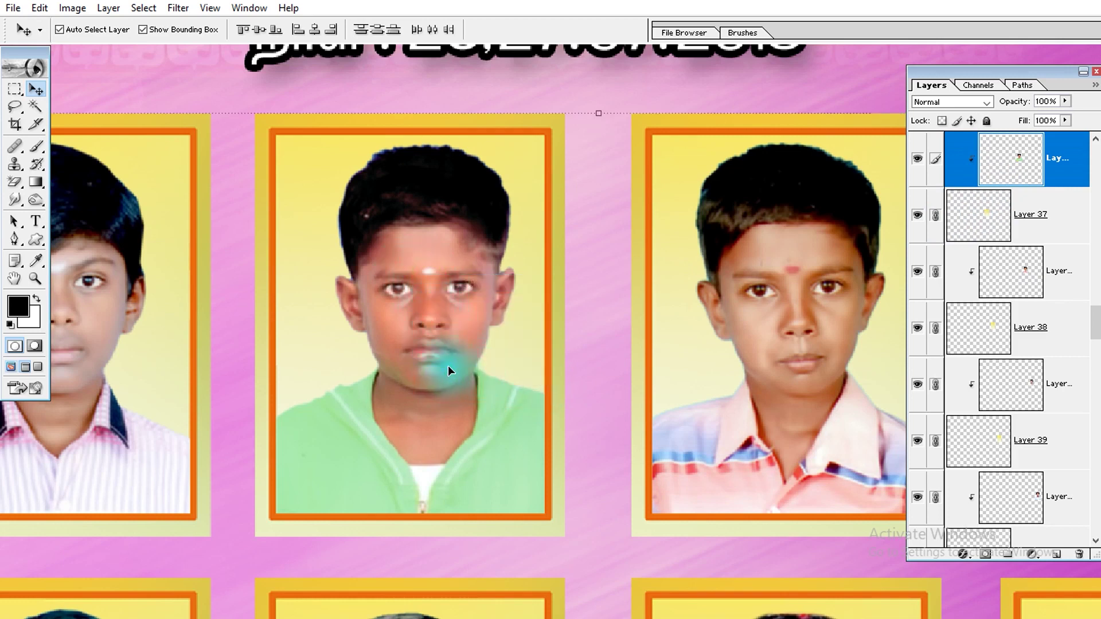
# Step: Try shifting the green-shirt portrait slightly inside its frame and release it from its clipping group
pyautogui.hotkey('ctrl', 'z')
pyautogui.moveTo(432, 322)
pyautogui.mouseDown()
pyautogui.moveTo(465, 308)
pyautogui.moveTo(434, 323)
pyautogui.mouseUp()
pyautogui.hotkey('ctrl', 'z')
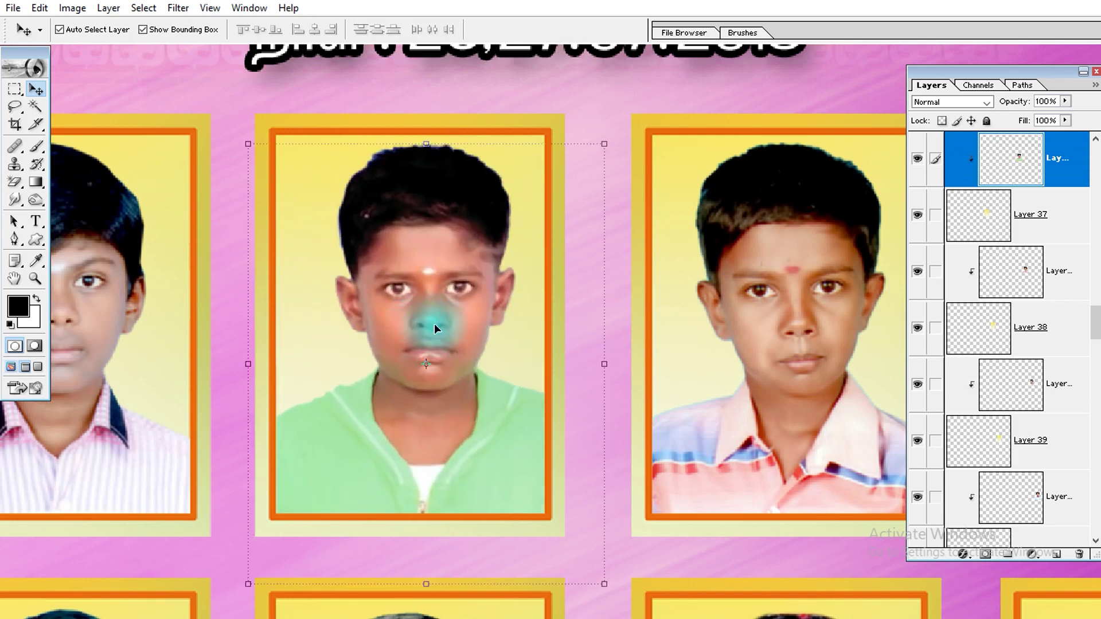
pyautogui.hotkey('ctrl', 'z')
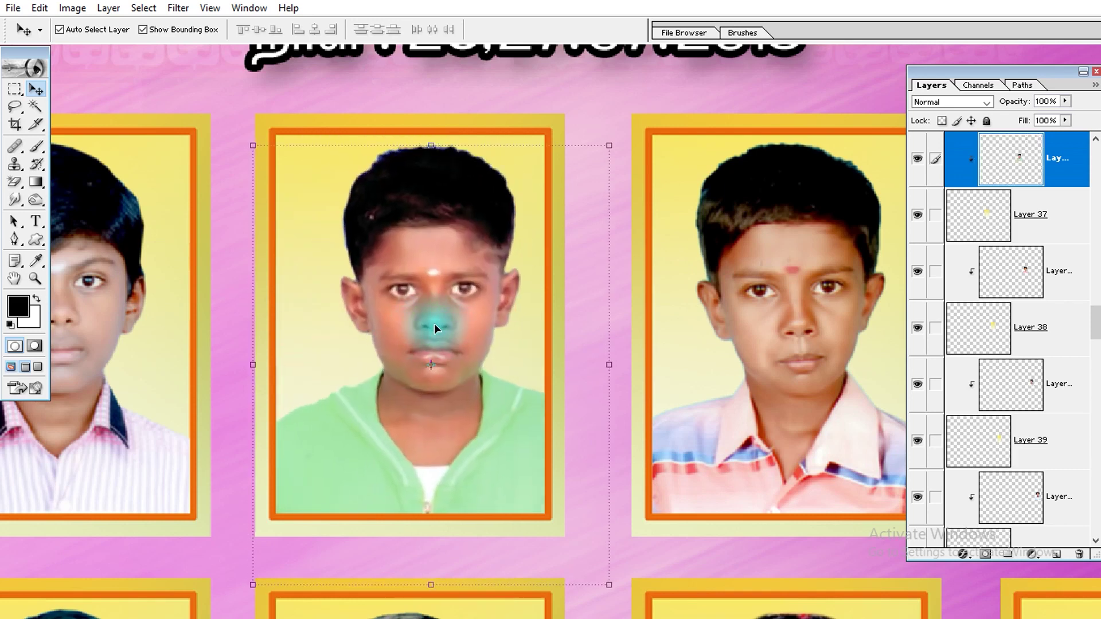
pyautogui.hotkey('ctrl', 'z')
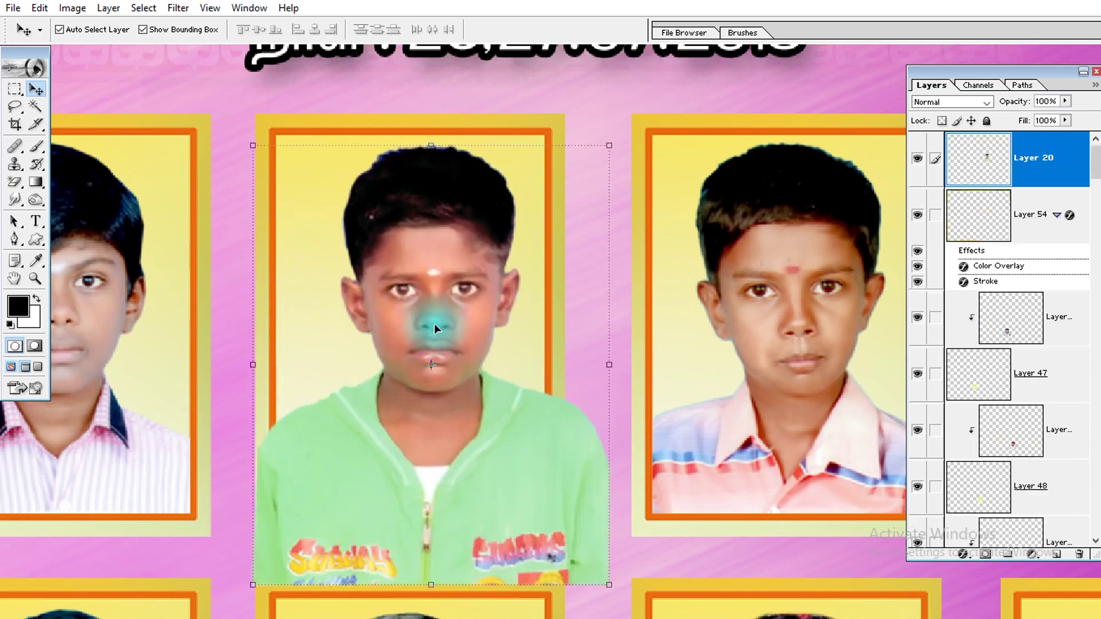
# Step: Try moving the released green-shirt portrait over its frame and clip it to the frame's base layer again
pyautogui.moveTo(417, 400); pyautogui.dragTo(401, 383)
pyautogui.hotkey('ctrl', 'z')
pyautogui.moveTo(434, 422)
pyautogui.mouseDown()
pyautogui.moveTo(423, 414)
pyautogui.moveTo(429, 437)
pyautogui.mouseUp()
pyautogui.hotkey('ctrl', 'g')
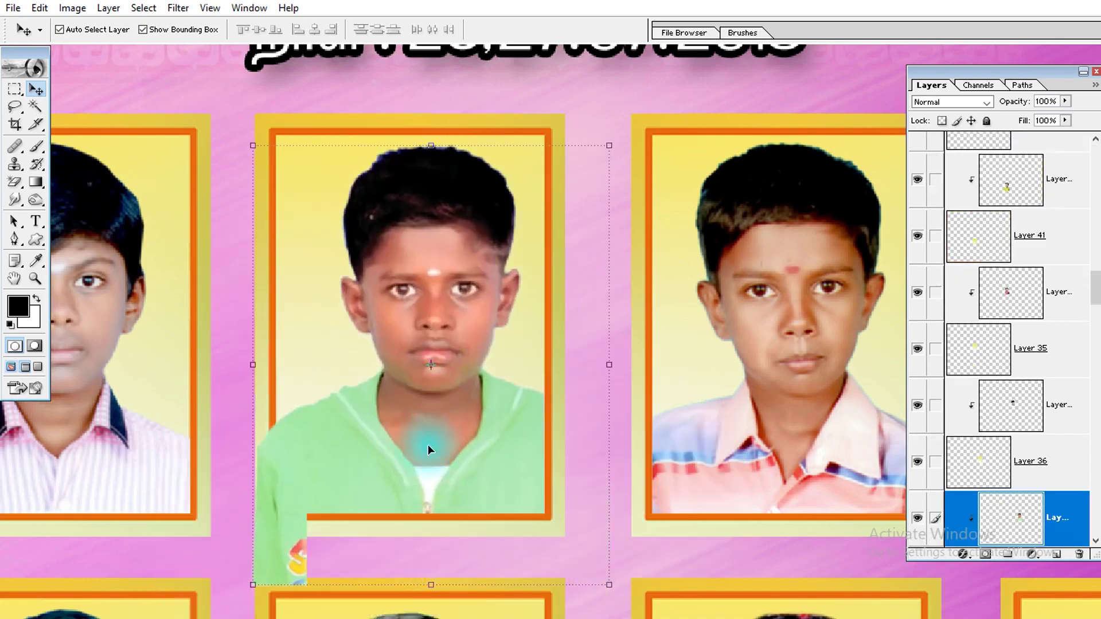
# Step: Undo the trial moves and restore the green-shirt portrait to its original place, clipped inside the third frame
pyautogui.hotkey('ctrl', 'z')
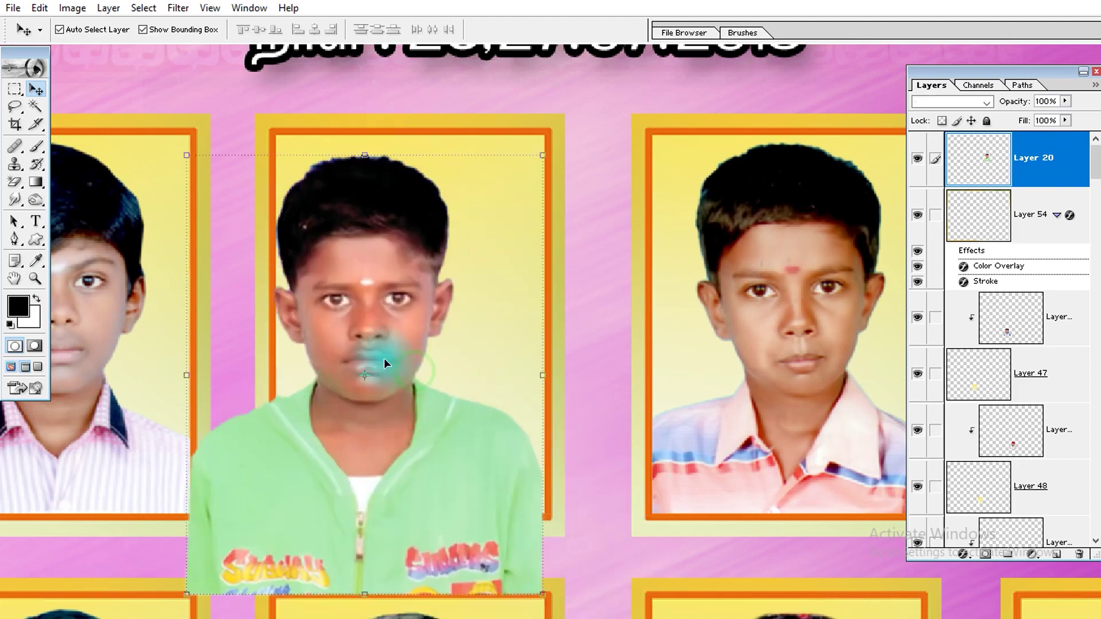
pyautogui.hotkey('ctrl', 'g')
pyautogui.moveTo(430, 363); pyautogui.dragTo(393, 392)
pyautogui.hotkey('ctrl', '-')
pyautogui.hotkey('ctrl', '-')
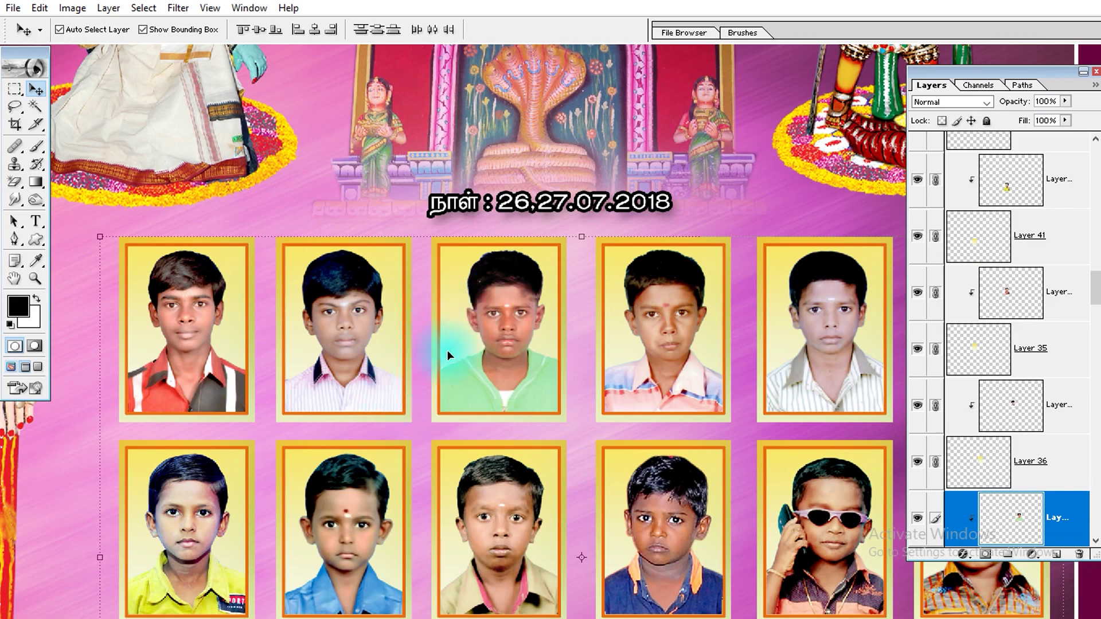
# Step: Delete Layer 20, the green-shirt portrait, leaving the third frame of the top row empty
pyautogui.click(339, 183)
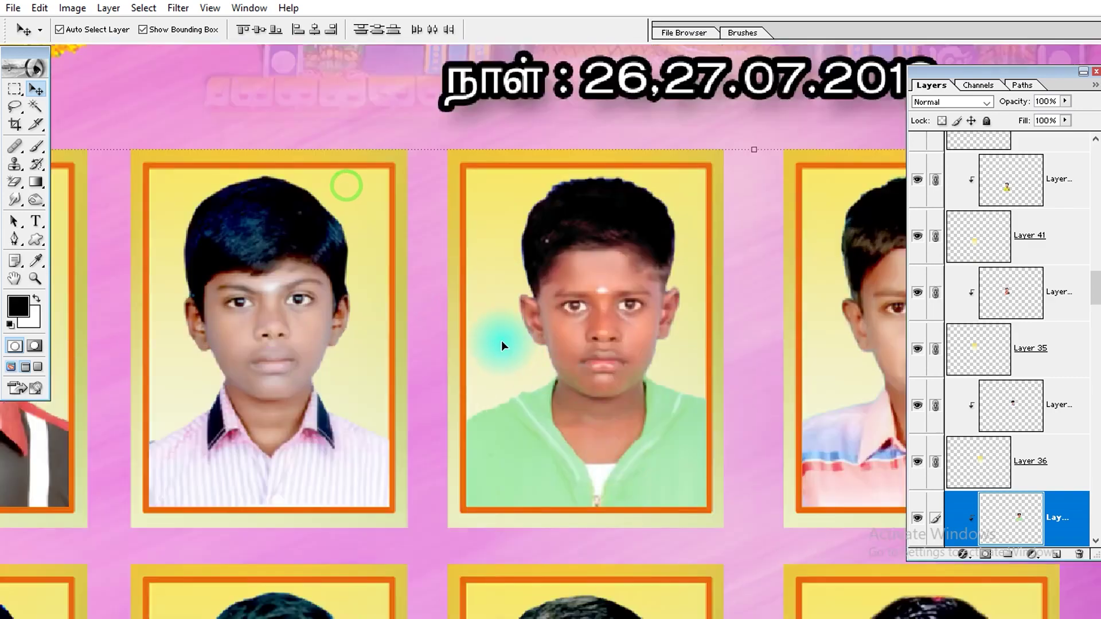
pyautogui.rightClick(617, 271)
pyautogui.click(651, 285)
pyautogui.hotkey('alt', 'l')
pyautogui.press('l')
pyautogui.press('l')
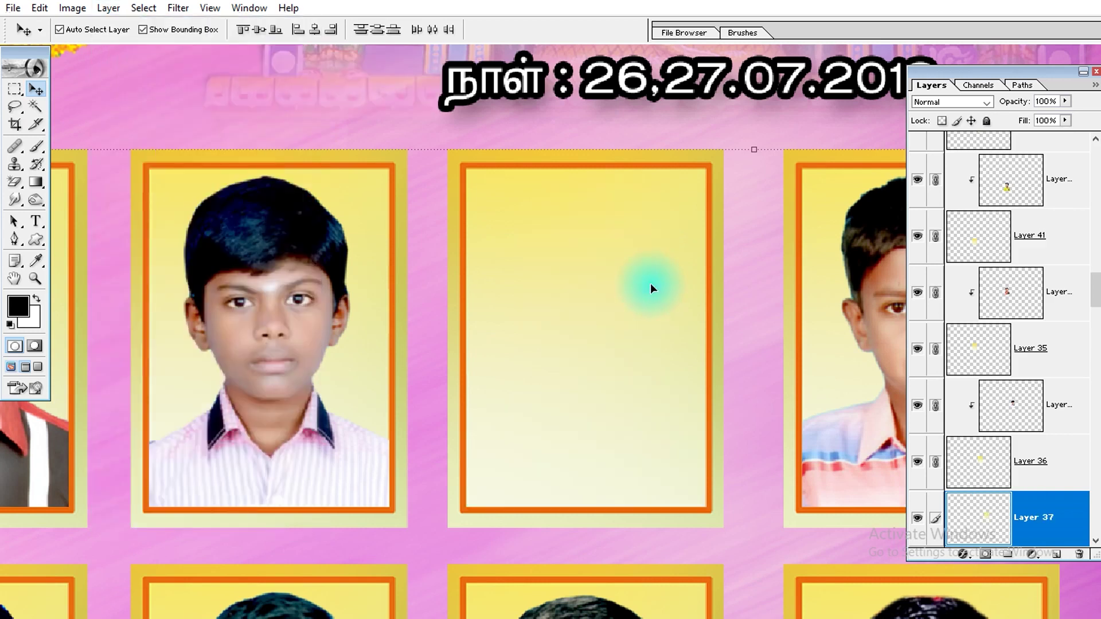
# Step: Select Layer 37, the yellow base of the empty third frame, and move the layer list up to free space
pyautogui.rightClick(597, 268)
pyautogui.click(622, 277)
pyautogui.moveTo(582, 369); pyautogui.dragTo(383, 368)
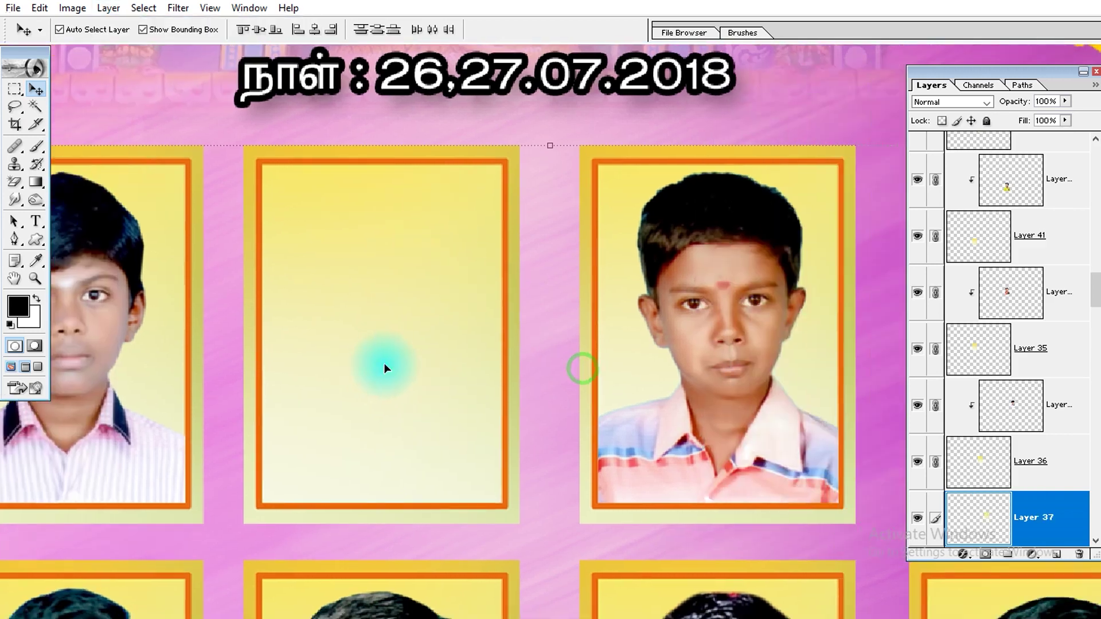
pyautogui.scroll(-1, 1048, 454)
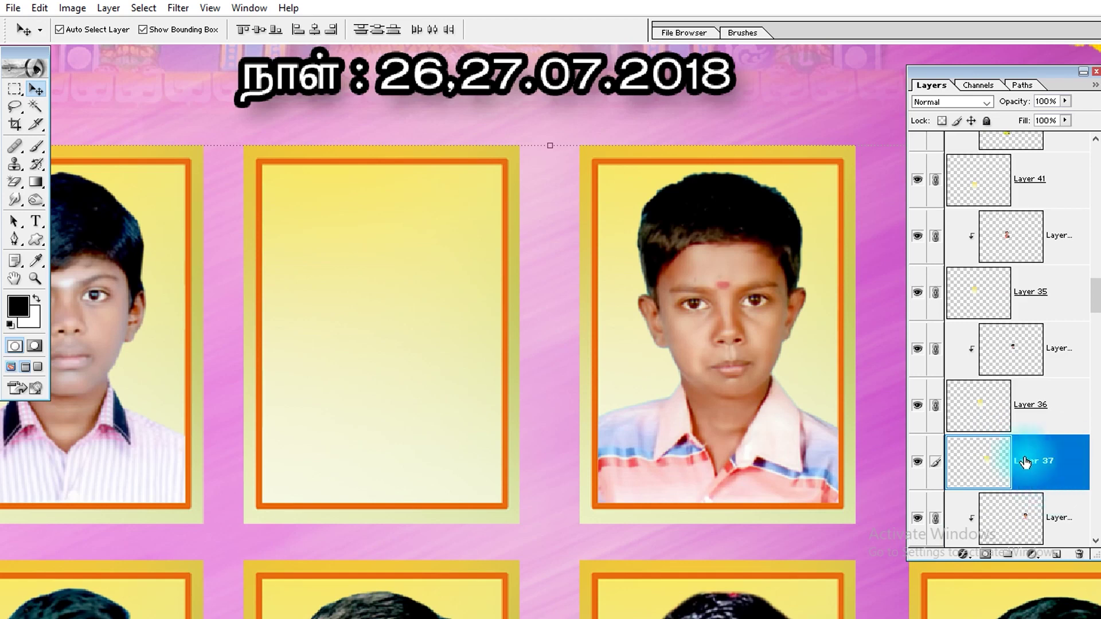
pyautogui.scroll(5, 1044, 351)
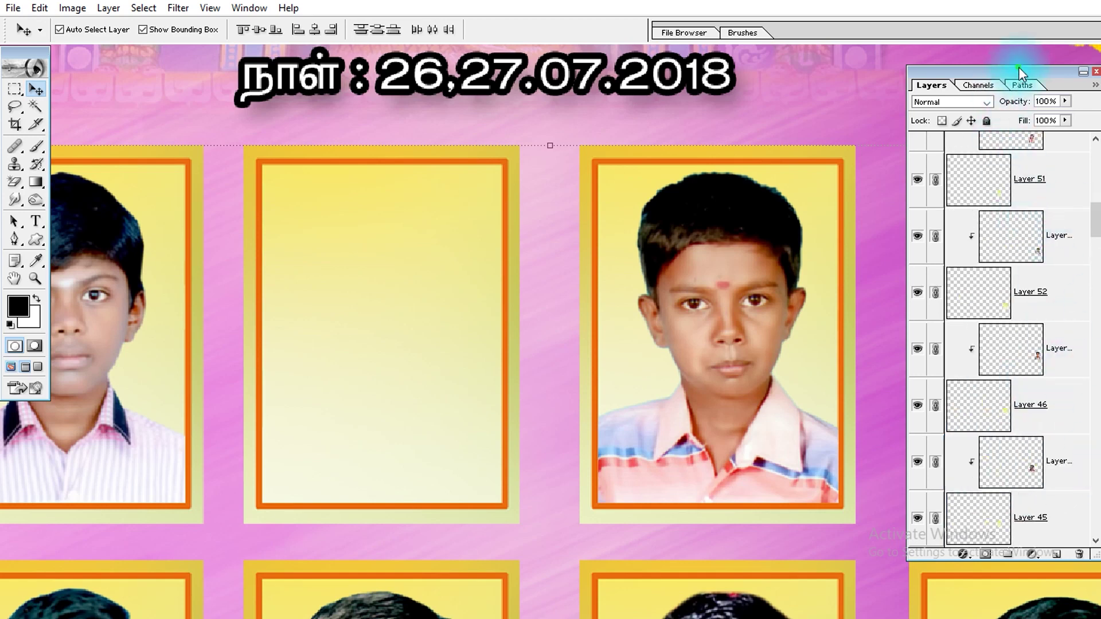
pyautogui.moveTo(1015, 69); pyautogui.dragTo(1019, 49)
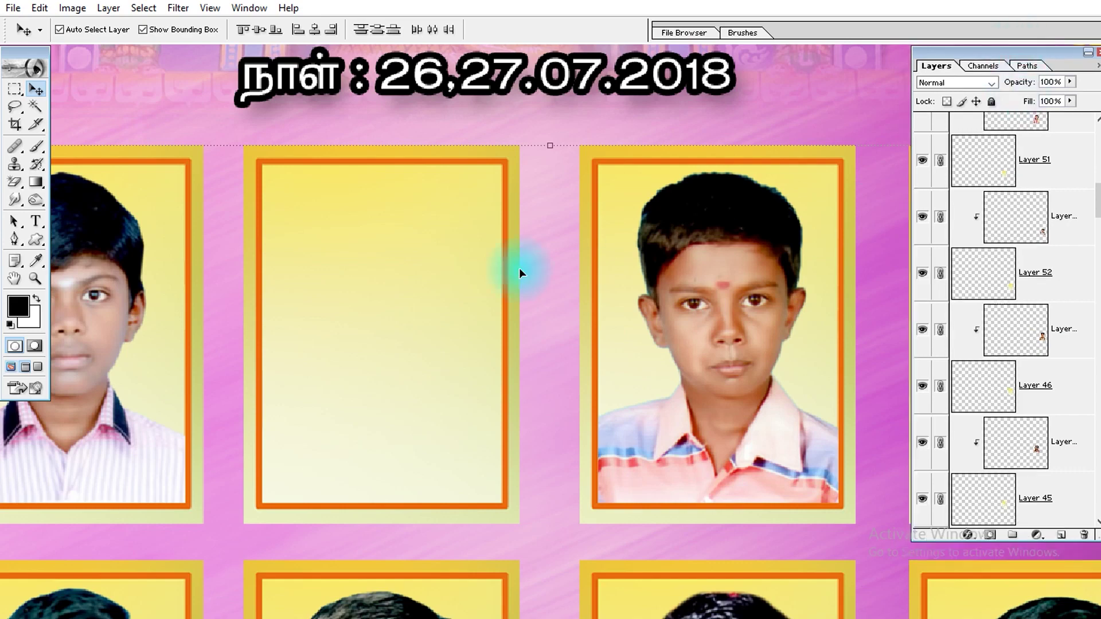
pyautogui.scroll(-1, 418, 279)
pyautogui.click(356, 245)
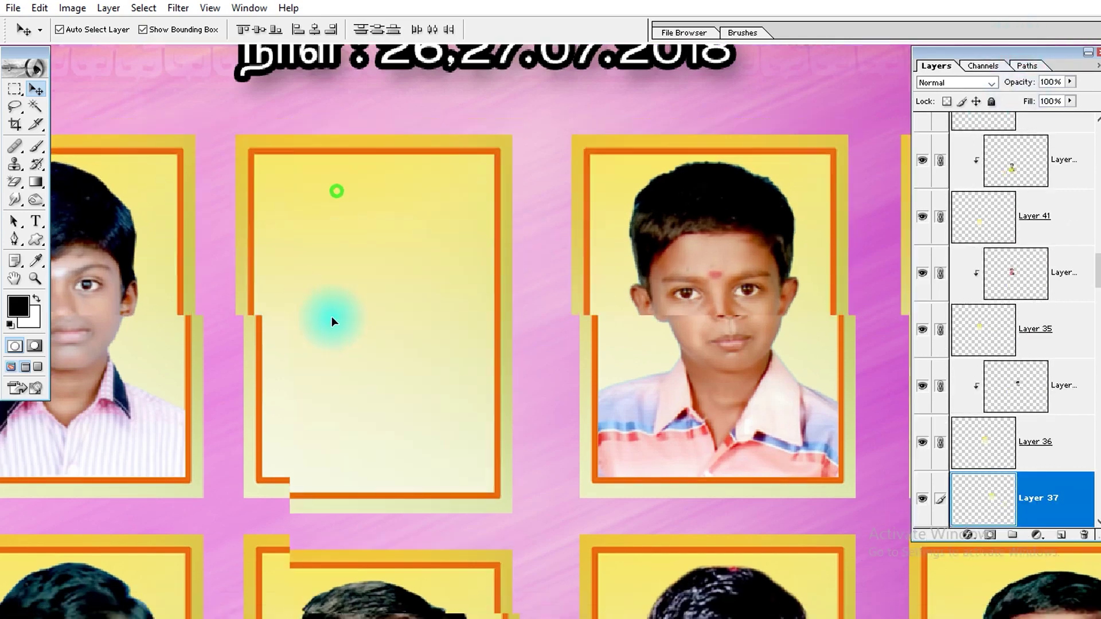
# Step: Check the whole layout and return to a close full-screen view of the empty third frame
pyautogui.press('f')
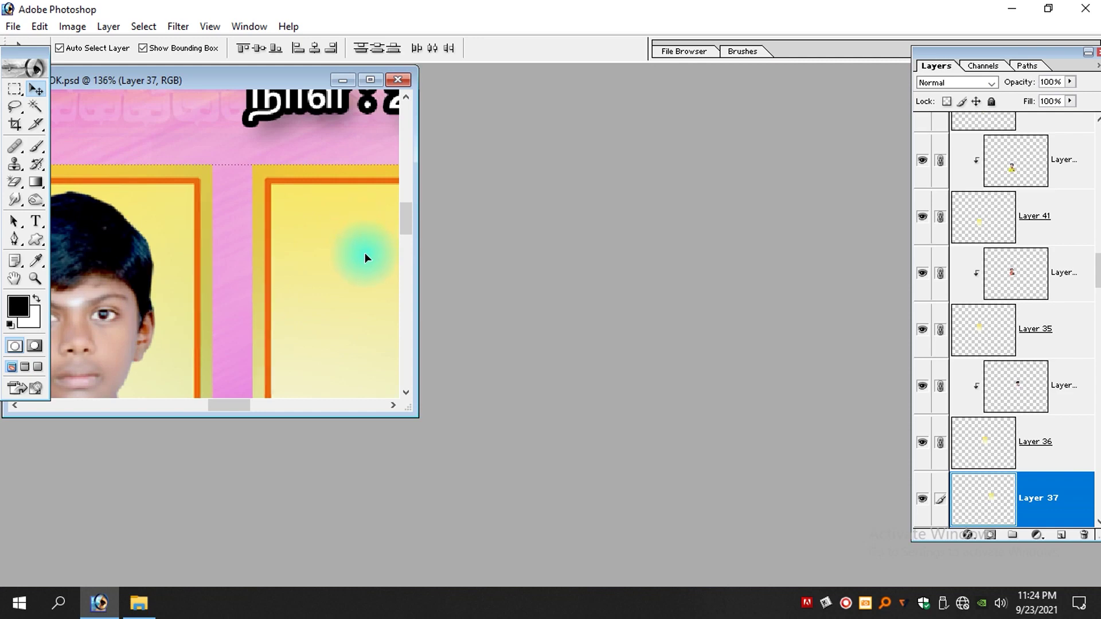
pyautogui.hotkey('ctrl', '0')
pyautogui.moveTo(299, 158); pyautogui.dragTo(206, 296)
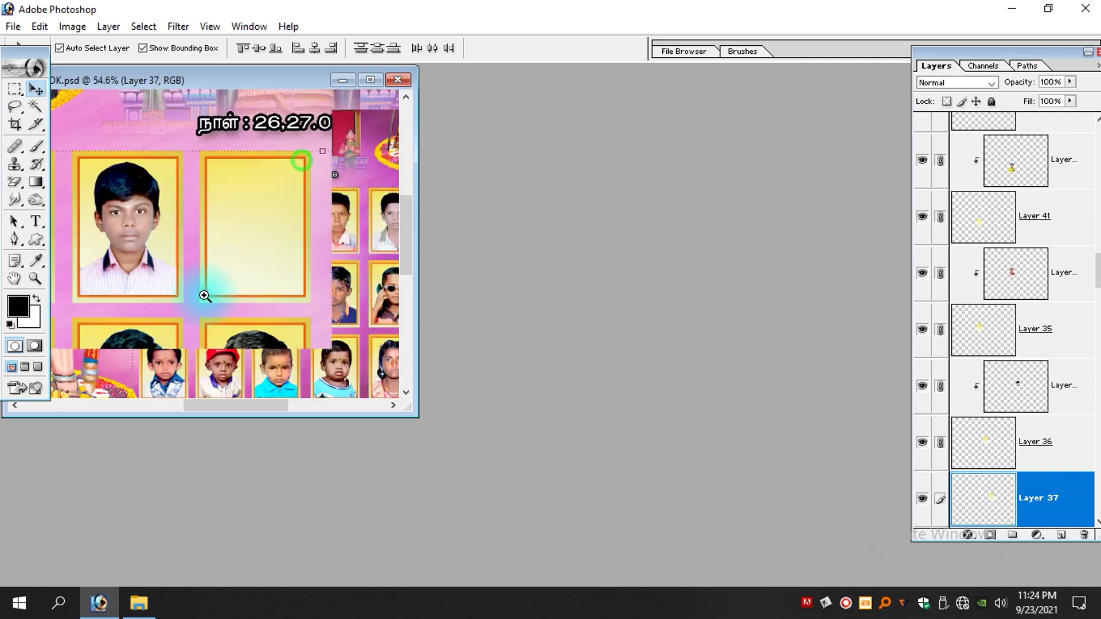
pyautogui.moveTo(293, 321); pyautogui.dragTo(248, 332)
pyautogui.press('f')
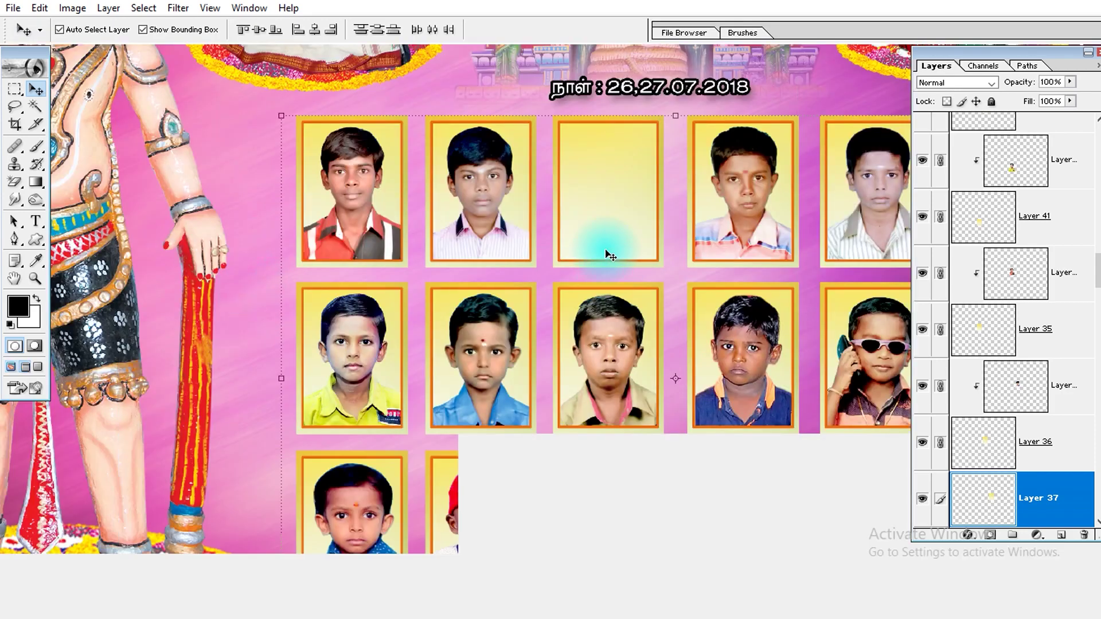
pyautogui.moveTo(529, 95); pyautogui.dragTo(760, 272)
pyautogui.moveTo(592, 296); pyautogui.dragTo(540, 273)
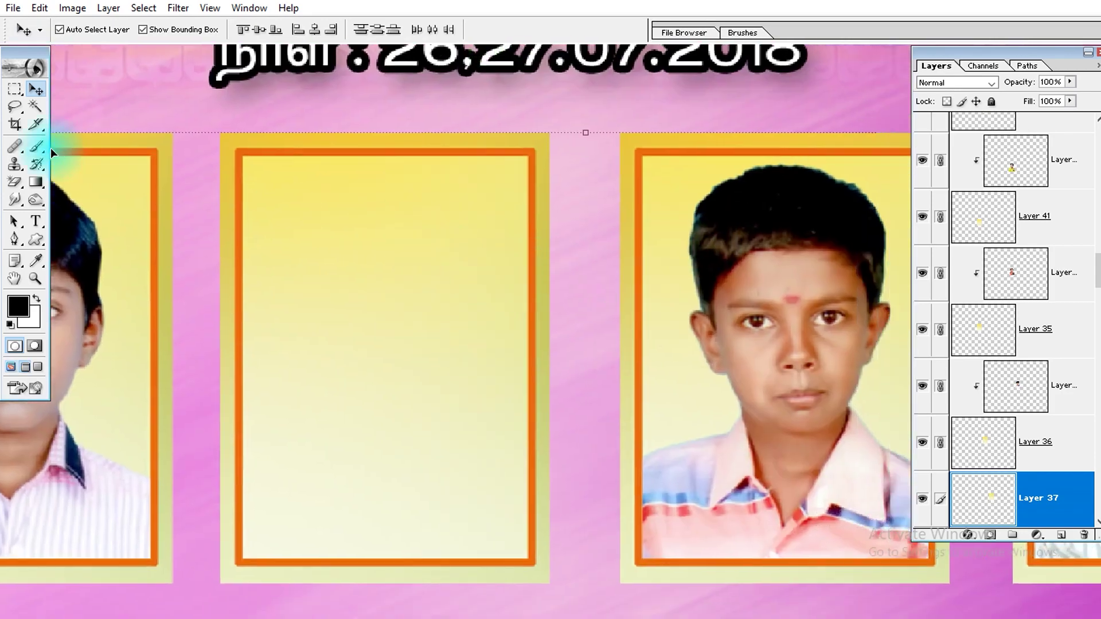
# Step: Select the entire yellow interior of the empty third frame on Layer 37 with the Magic Wand, adding areas until it is fully covered
pyautogui.click(39, 106)
pyautogui.keyDown('ctrl'); pyautogui.rightClick(314, 182); pyautogui.keyUp('ctrl')
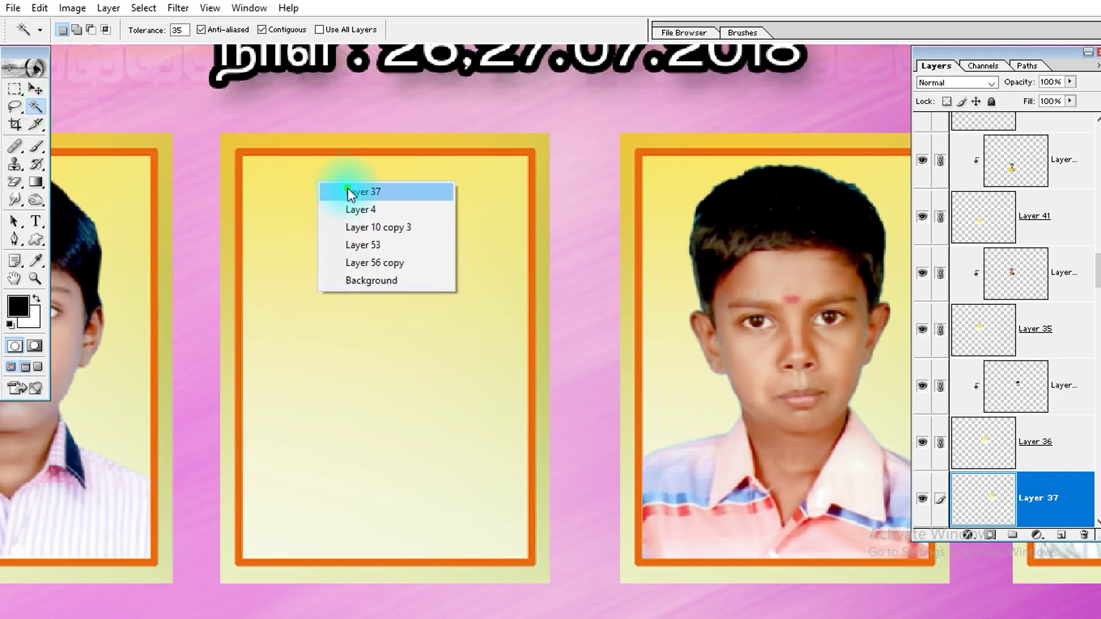
pyautogui.click(347, 188)
pyautogui.keyDown('shift'); pyautogui.click(337, 251); pyautogui.keyUp('shift')
pyautogui.keyDown('shift'); pyautogui.click(330, 164); pyautogui.keyUp('shift')
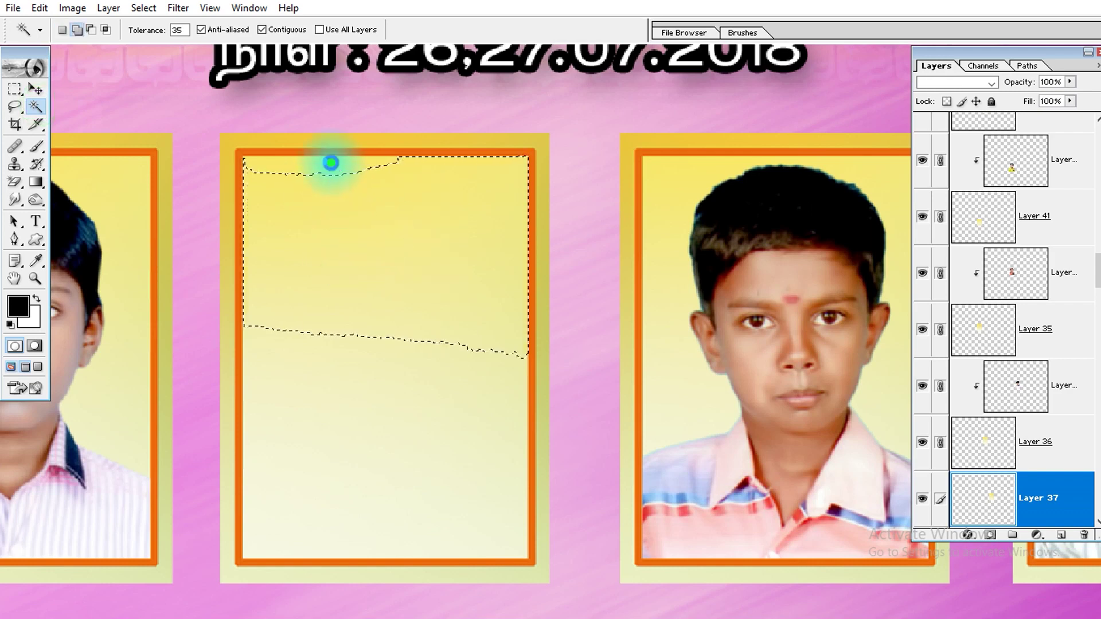
pyautogui.keyDown('shift'); pyautogui.click(320, 239); pyautogui.keyUp('shift')
pyautogui.click(337, 398)
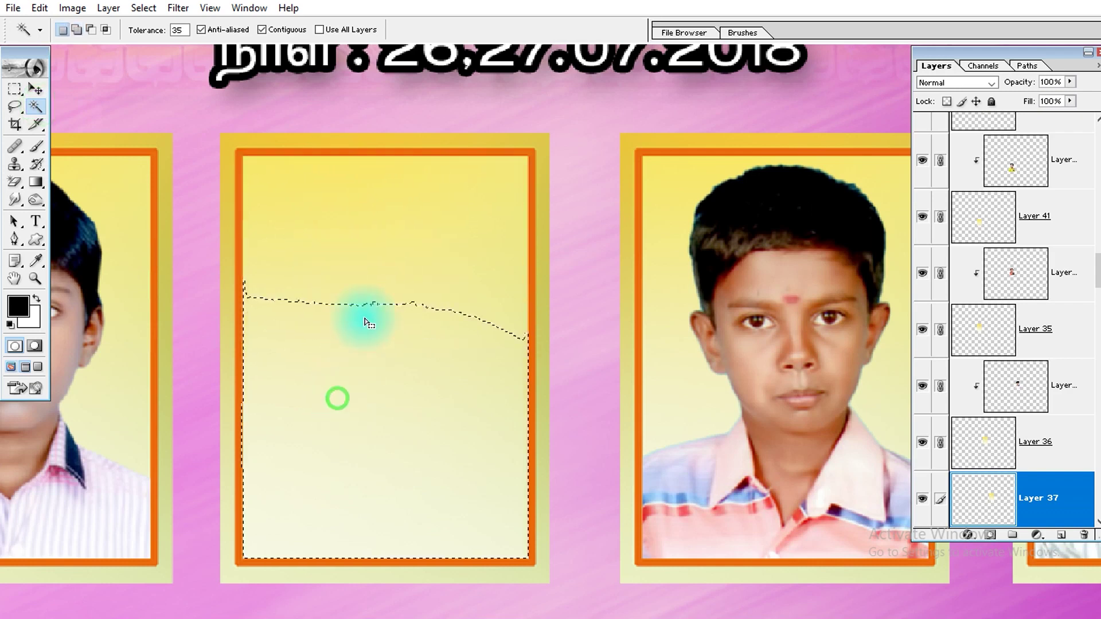
pyautogui.click(372, 256)
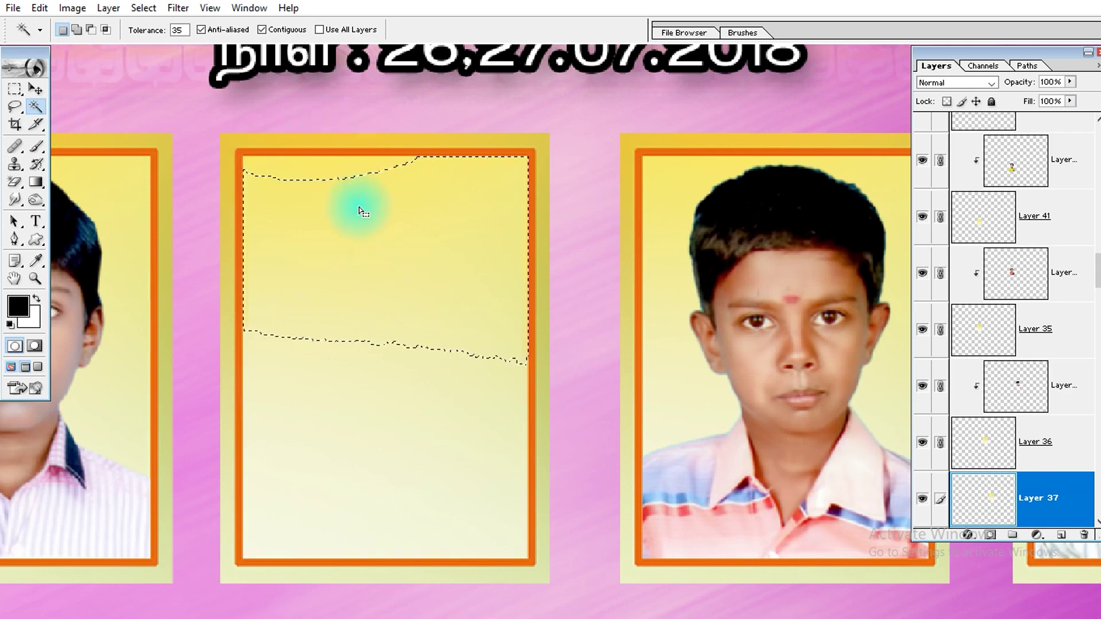
pyautogui.press('shift')
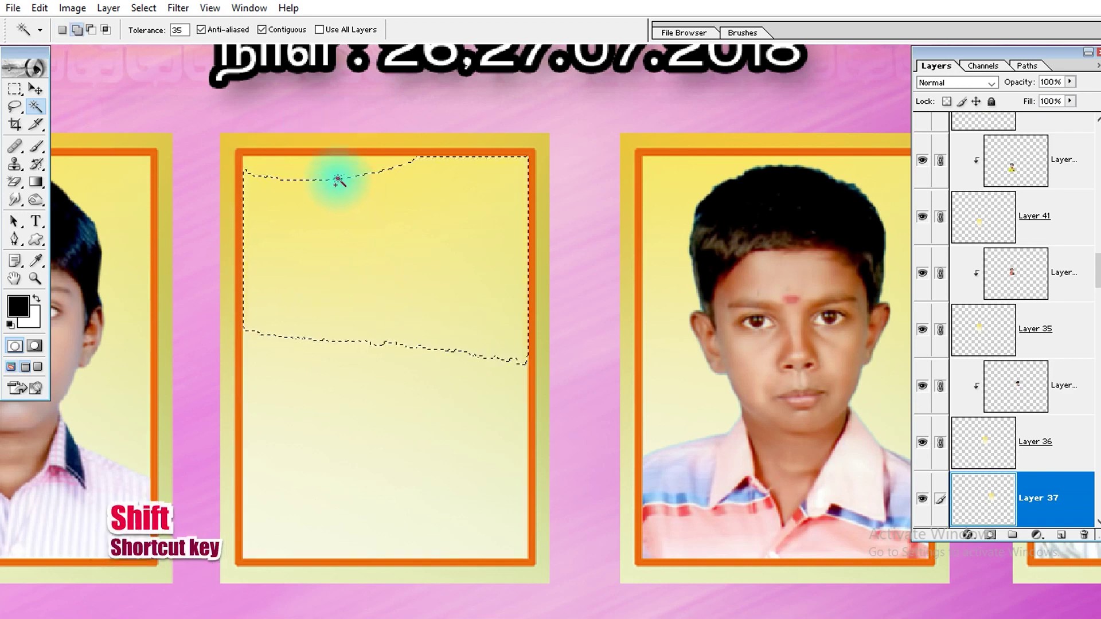
pyautogui.keyDown('shift'); pyautogui.click(338, 180); pyautogui.keyUp('shift')
pyautogui.keyDown('shift'); pyautogui.click(347, 485); pyautogui.keyUp('shift')
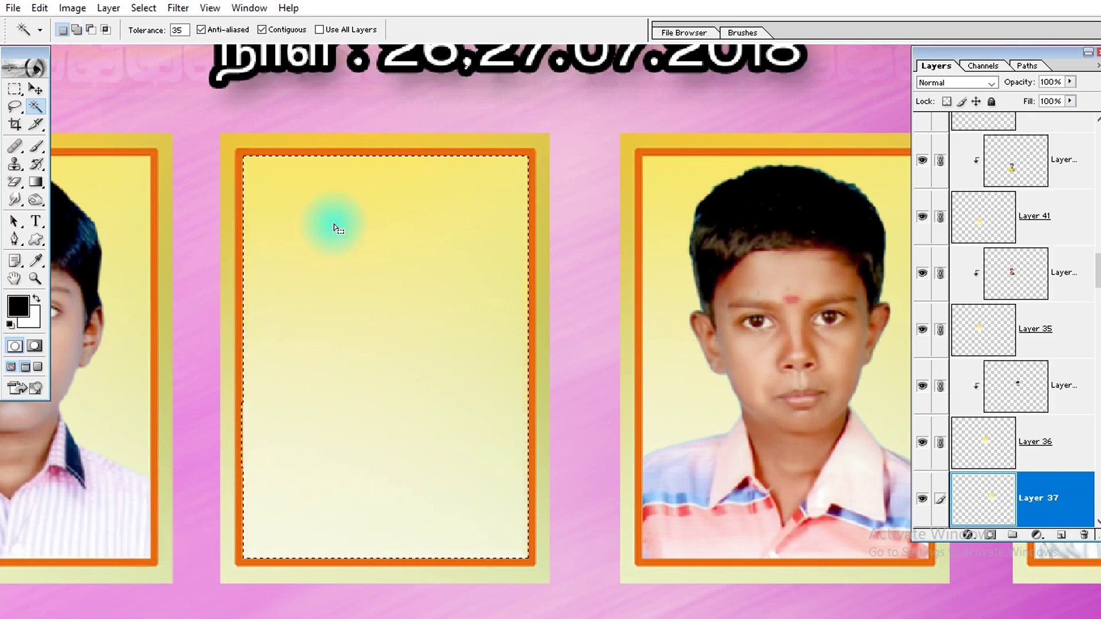
# Step: Open the photo DSC_0818 from the EDIT folder in Photoshop and set its window clear of the tools
pyautogui.press('f')
pyautogui.press('f')
pyautogui.click(139, 603)
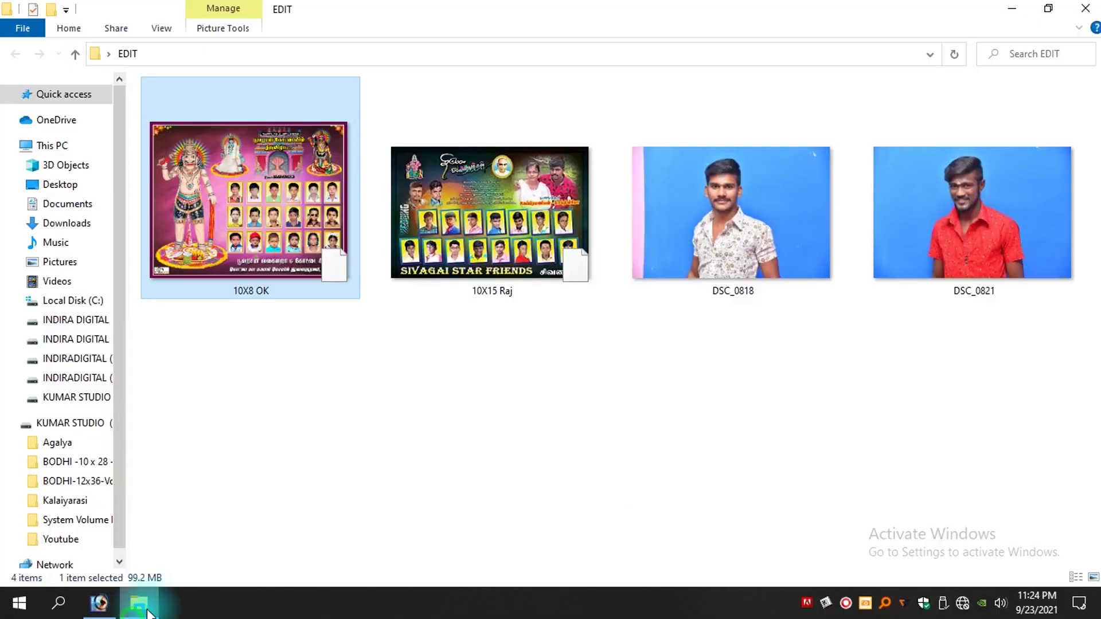
pyautogui.moveTo(704, 232); pyautogui.dragTo(433, 108)
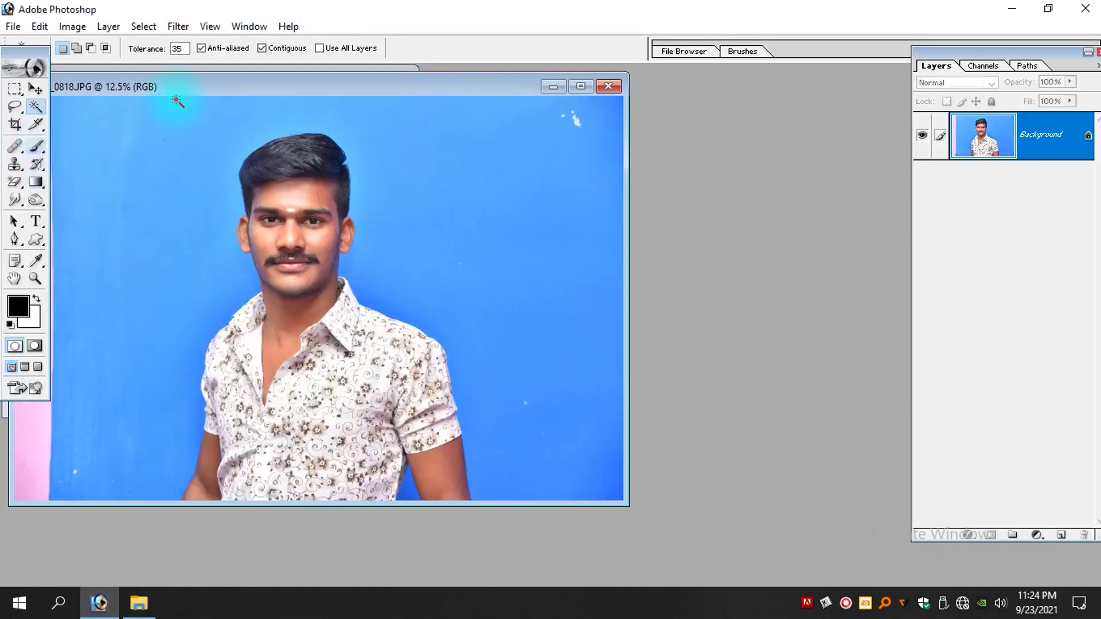
pyautogui.moveTo(482, 85); pyautogui.dragTo(596, 103)
# Step: Copy the entire DSC_0818 photo and minimize its window
pyautogui.hotkey('ctrl', 'a')
pyautogui.hotkey('ctrl', 'c')
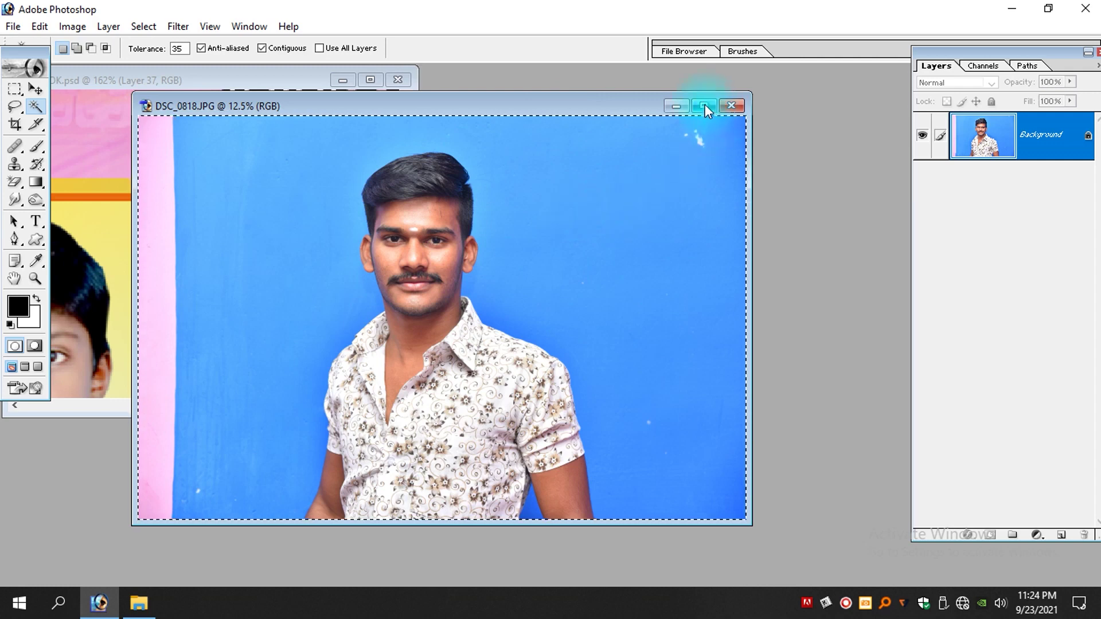
pyautogui.click(681, 111)
# Step: Paste the copied photo into the selected interior of the third frame, directly above Layer 37 in 10X8 OK
pyautogui.click(299, 293)
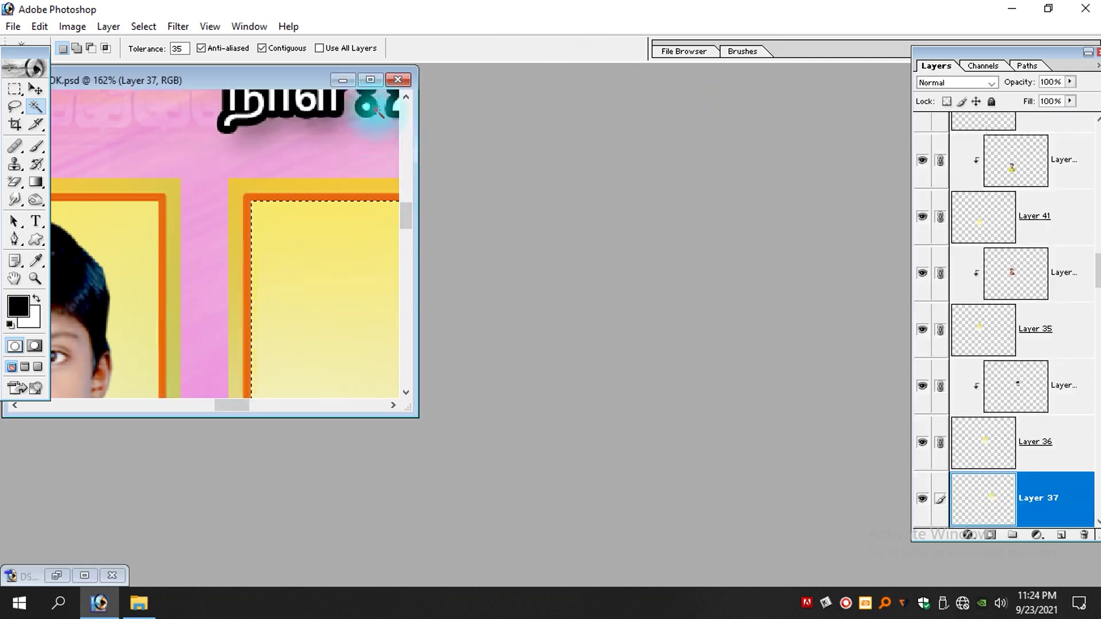
pyautogui.click(370, 79)
pyautogui.moveTo(430, 403); pyautogui.dragTo(459, 310)
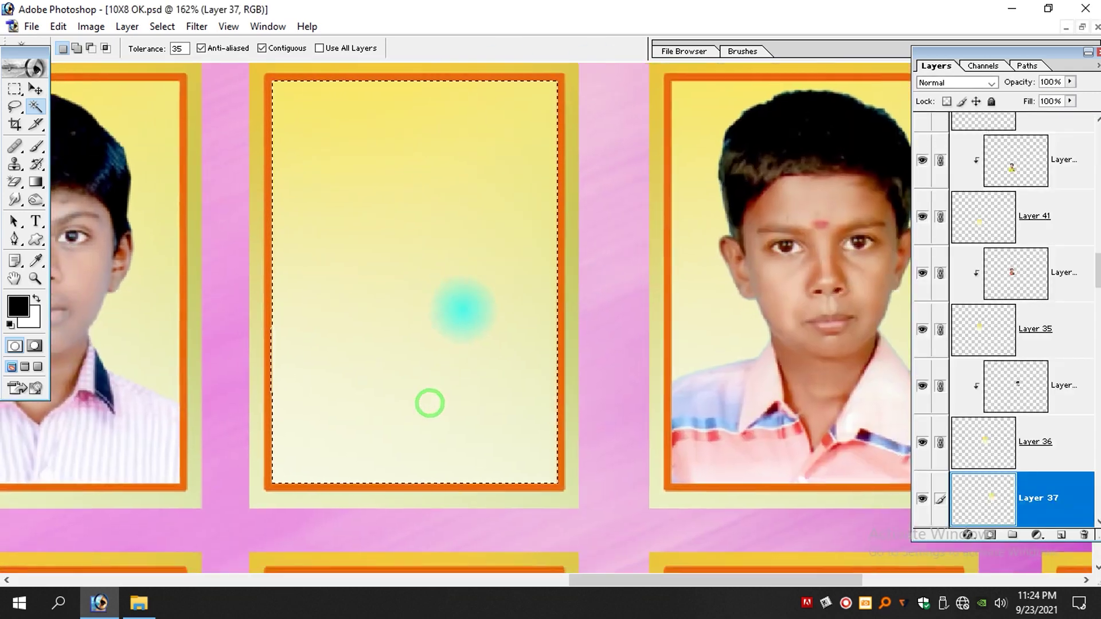
pyautogui.keyDown('ctrl'); pyautogui.rightClick(385, 226); pyautogui.keyUp('ctrl')
pyautogui.click(408, 236)
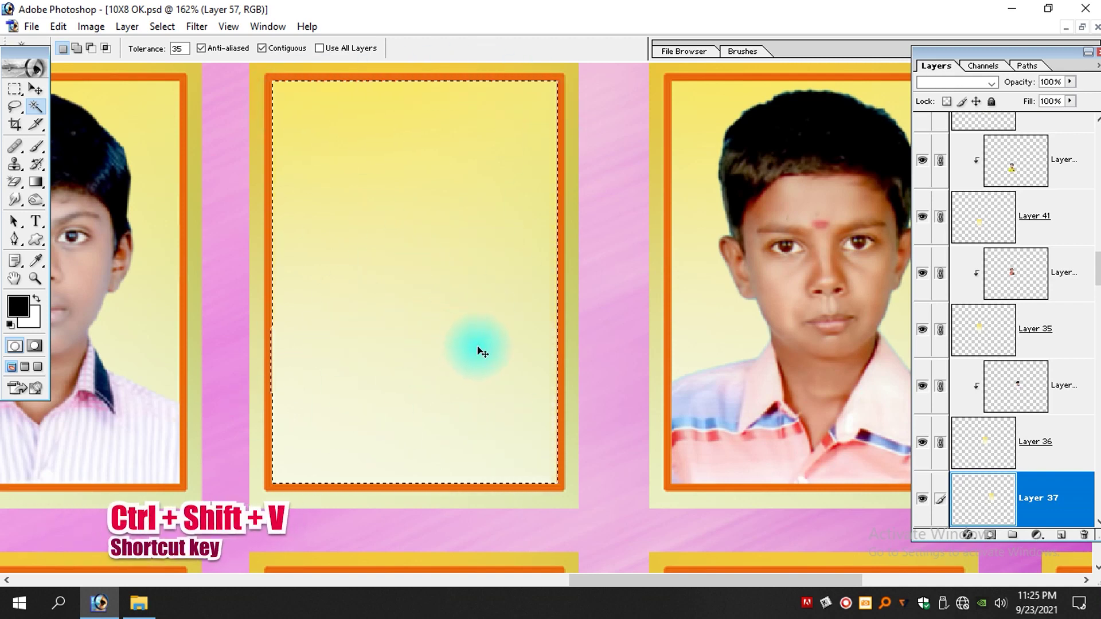
pyautogui.hotkey('ctrl', 'shift', 'v')
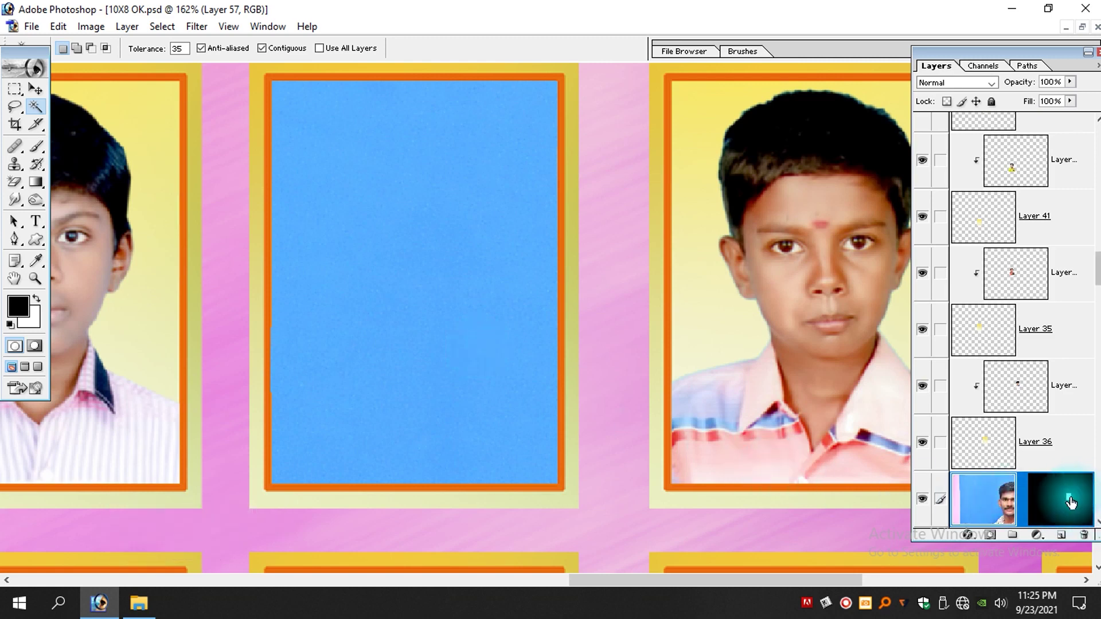
pyautogui.scroll(-1, 1061, 513)
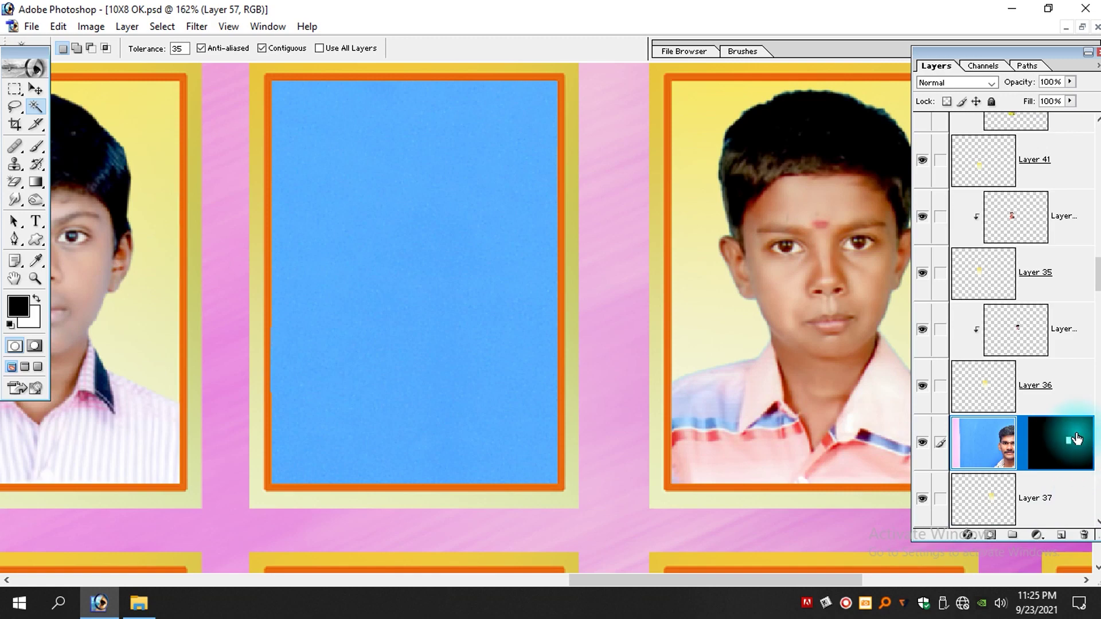
pyautogui.scroll(-1, 619, 275)
# Step: Scale the pasted photo proportionally to 13.0% and position the man's head and shoulders inside the third frame
pyautogui.press('v')
pyautogui.hotkey('ctrl', '-')
pyautogui.hotkey('ctrl', '-')
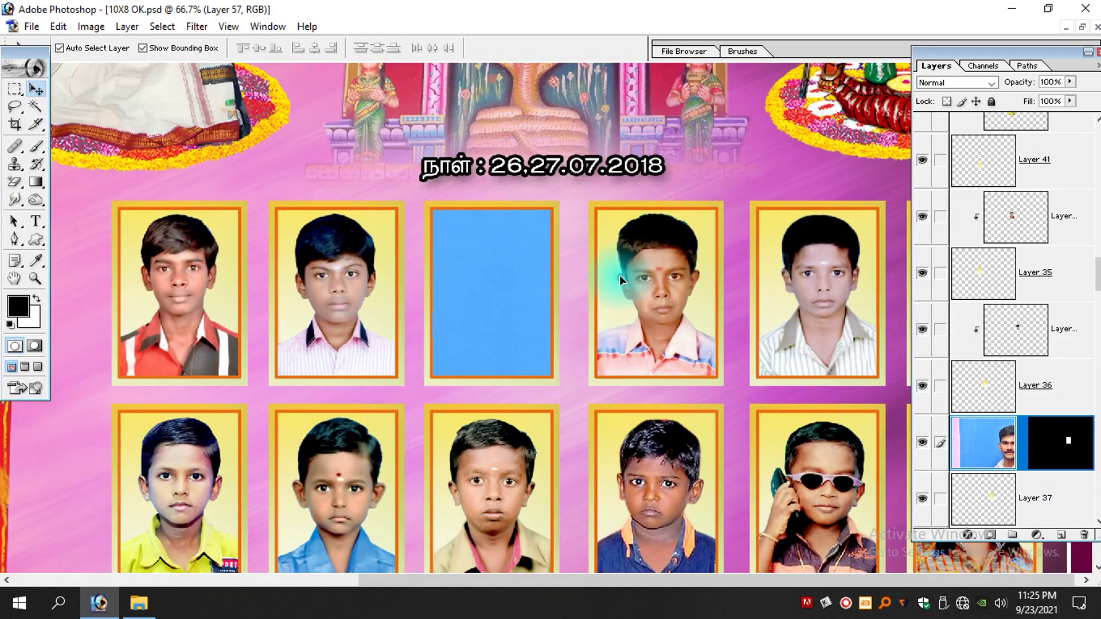
pyautogui.hotkey('ctrl', '0')
pyautogui.moveTo(428, 227); pyautogui.dragTo(617, 352)
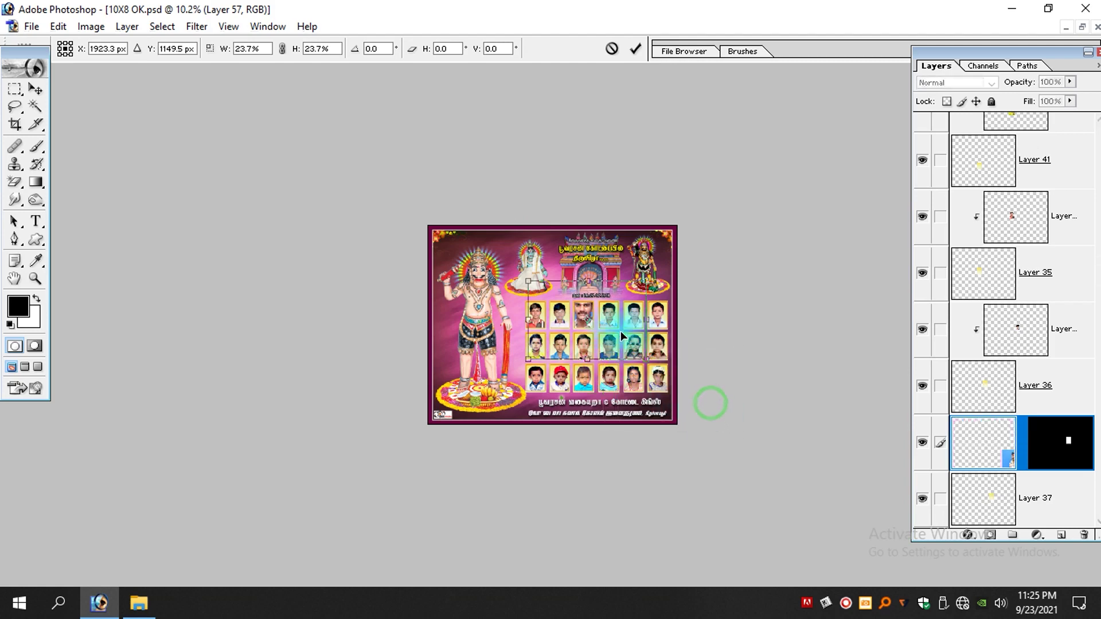
pyautogui.hotkey('ctrl', '0')
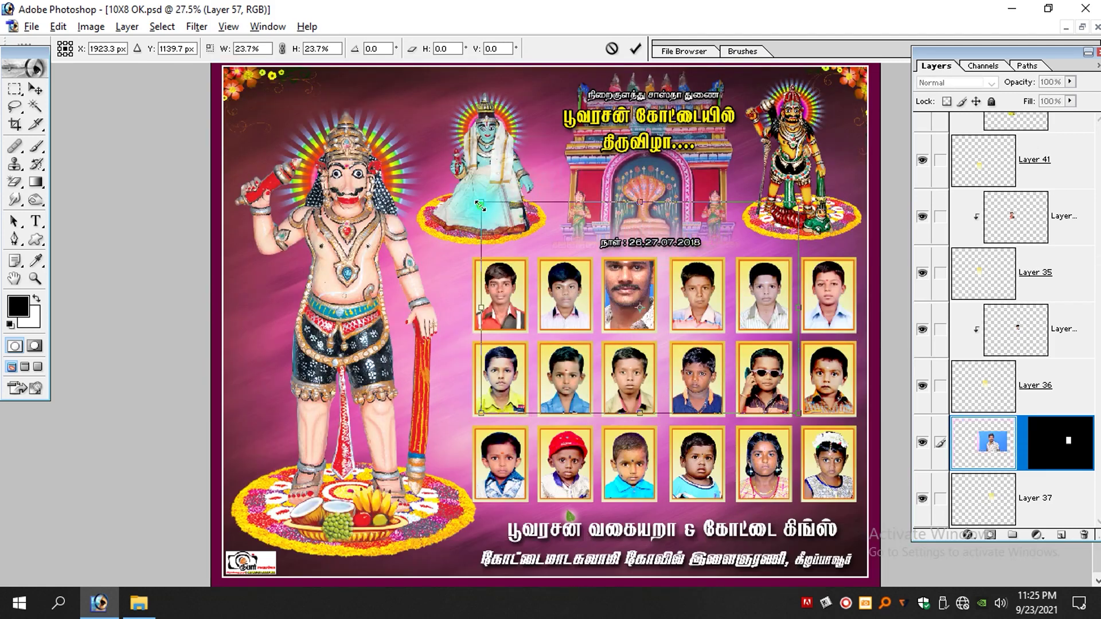
pyautogui.moveTo(480, 206); pyautogui.dragTo(540, 250)
pyautogui.moveTo(544, 211); pyautogui.dragTo(716, 406)
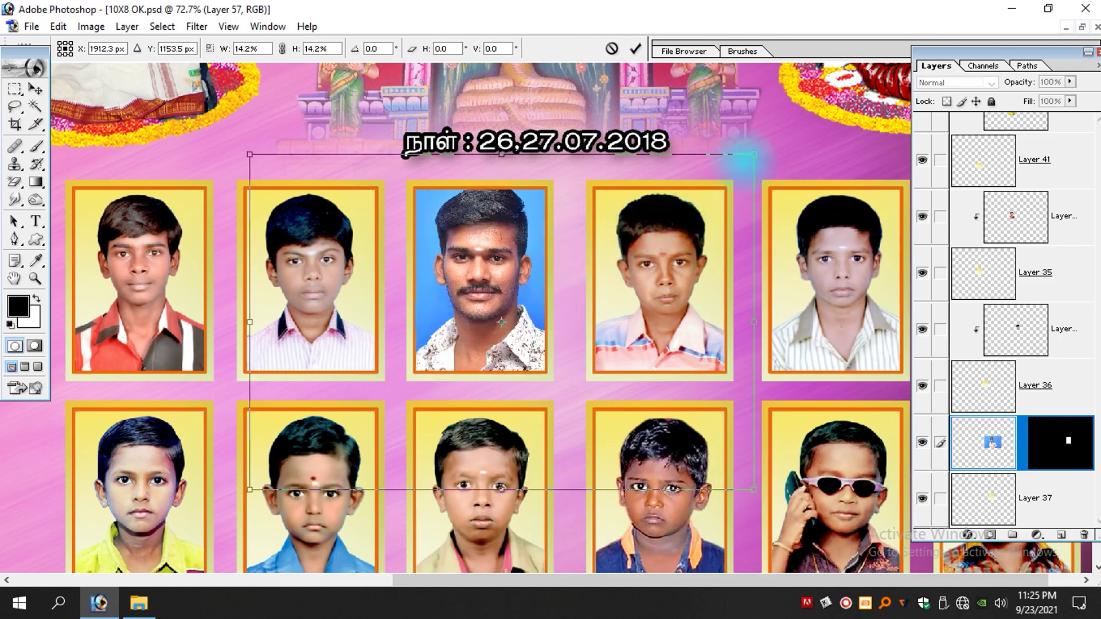
pyautogui.moveTo(755, 159); pyautogui.dragTo(736, 178)
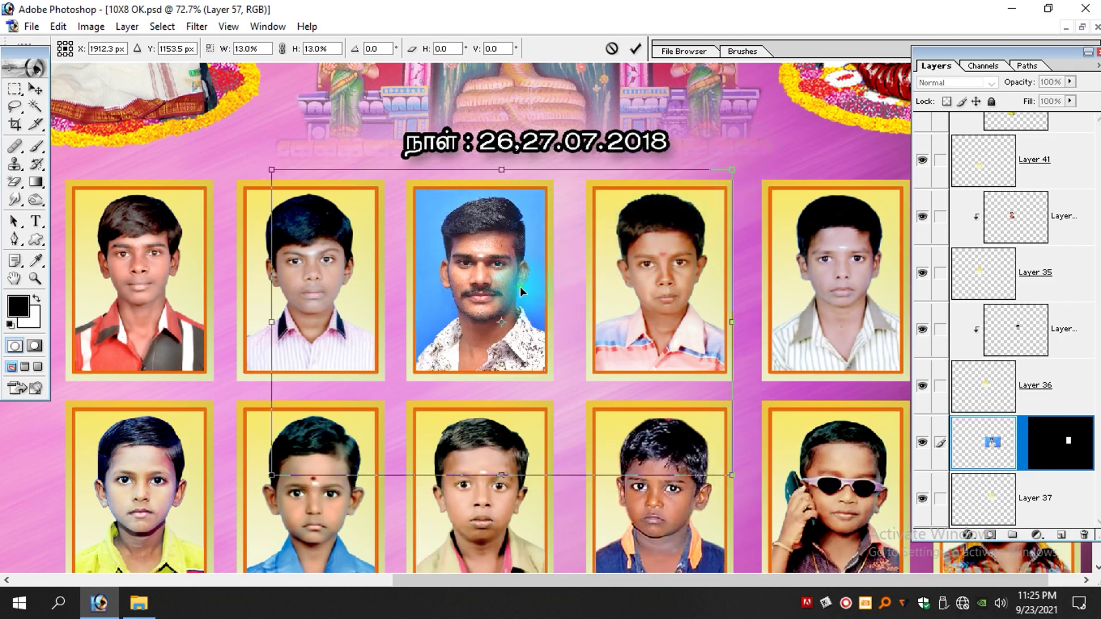
pyautogui.moveTo(520, 287); pyautogui.dragTo(516, 289)
pyautogui.press('Return')
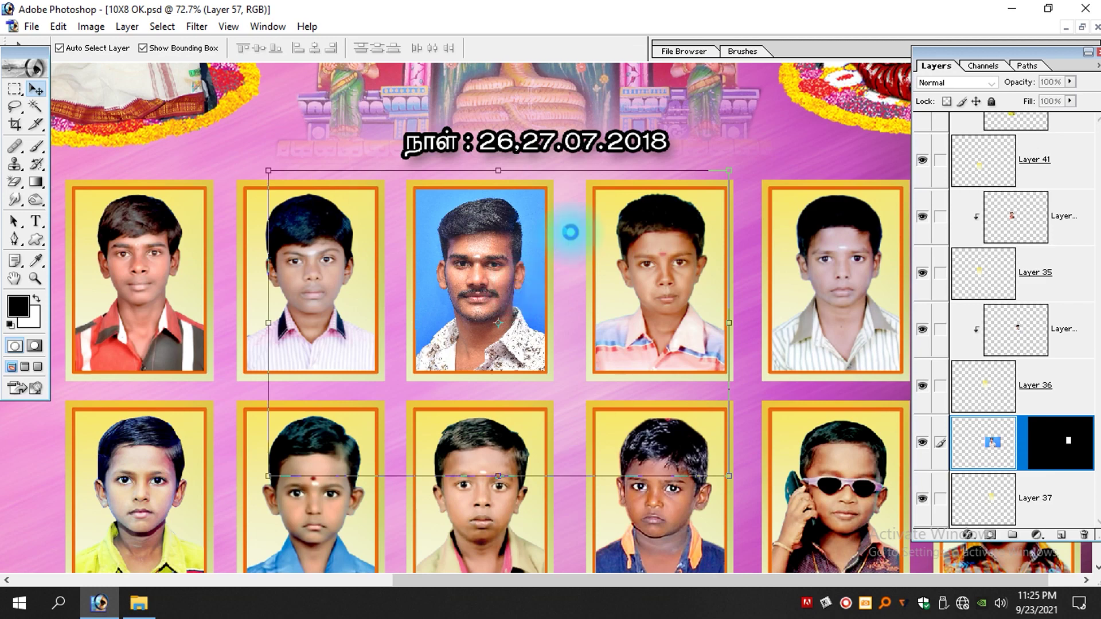
# Step: Delete the masked photo layer from the third frame
pyautogui.moveTo(600, 170); pyautogui.dragTo(355, 464)
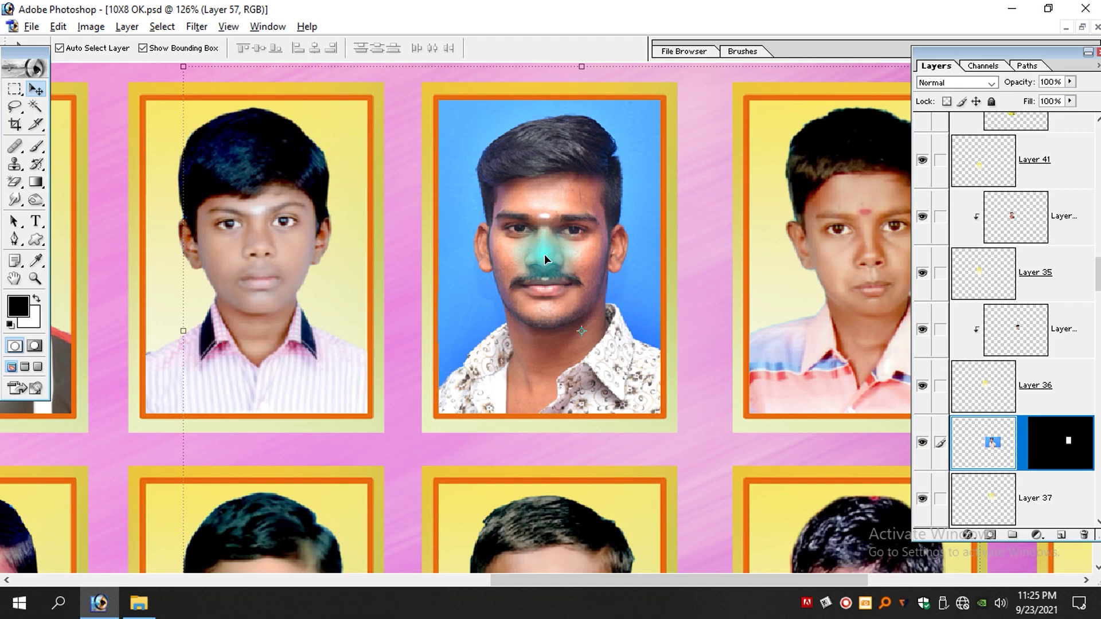
pyautogui.hotkey('alt', 'l')
pyautogui.press('l')
pyautogui.press('l')
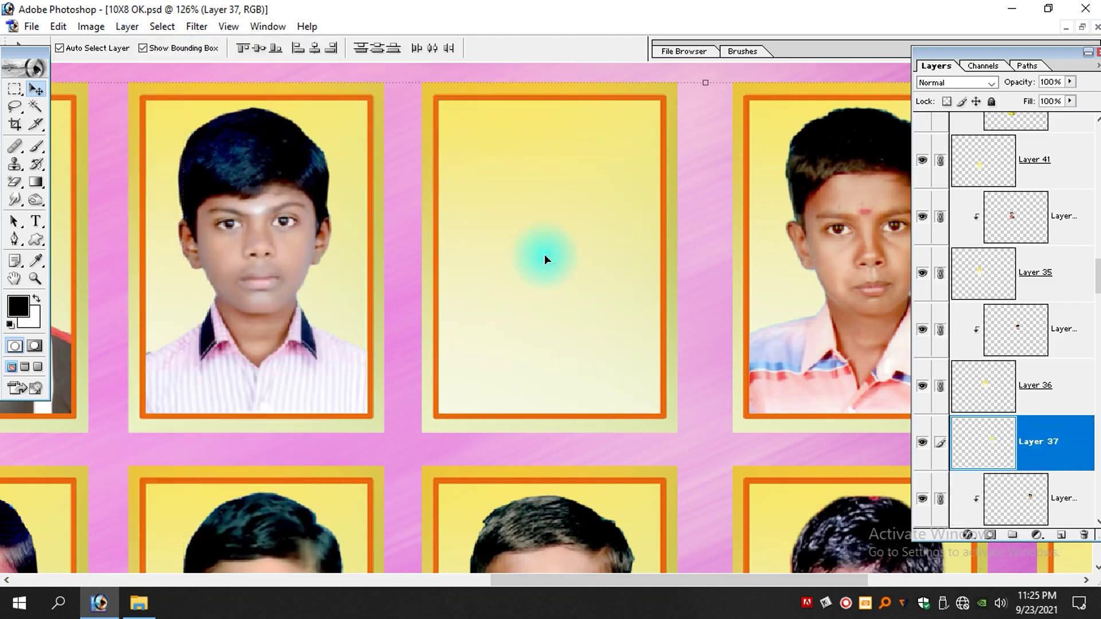
# Step: Select Layer 37, the yellow base of the empty third frame in the top row
pyautogui.rightClick(505, 180)
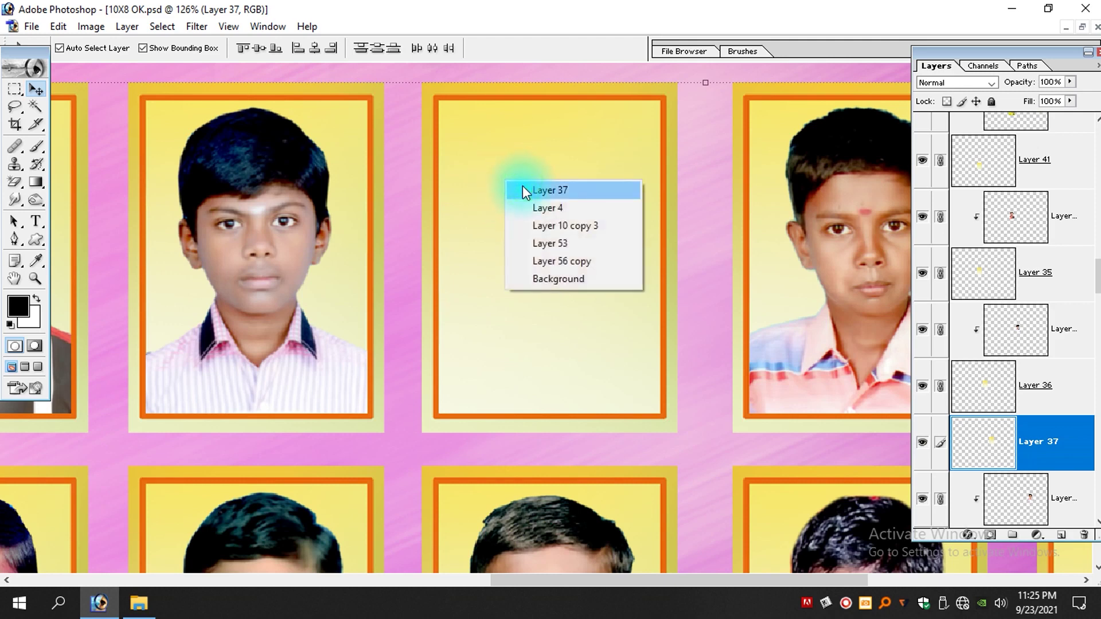
pyautogui.click(522, 185)
pyautogui.rightClick(492, 192)
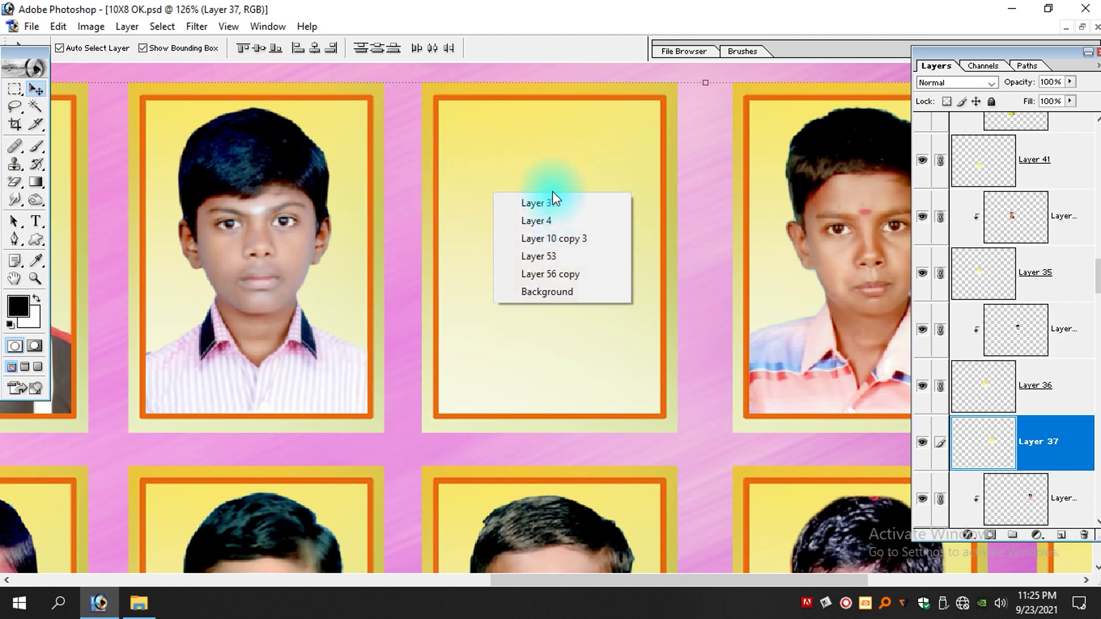
pyautogui.click(552, 195)
pyautogui.rightClick(538, 180)
pyautogui.click(569, 195)
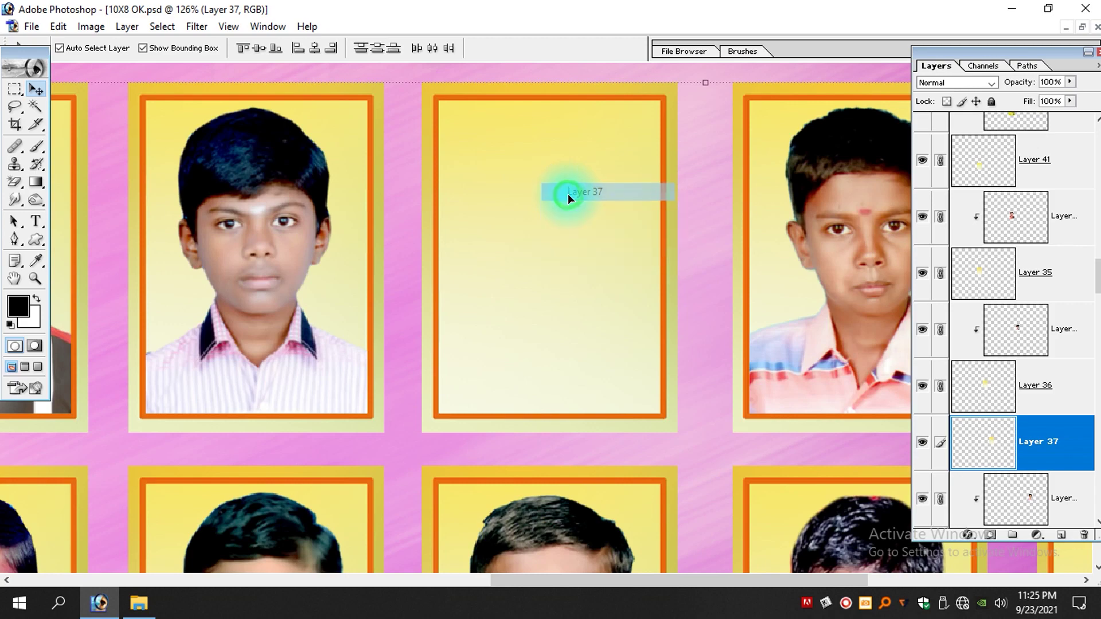
# Step: Arrange the DSC_0818 photo beside the design window and bring the empty third frame into view with Layer 37 active
pyautogui.press('f')
pyautogui.press('f')
pyautogui.press('f')
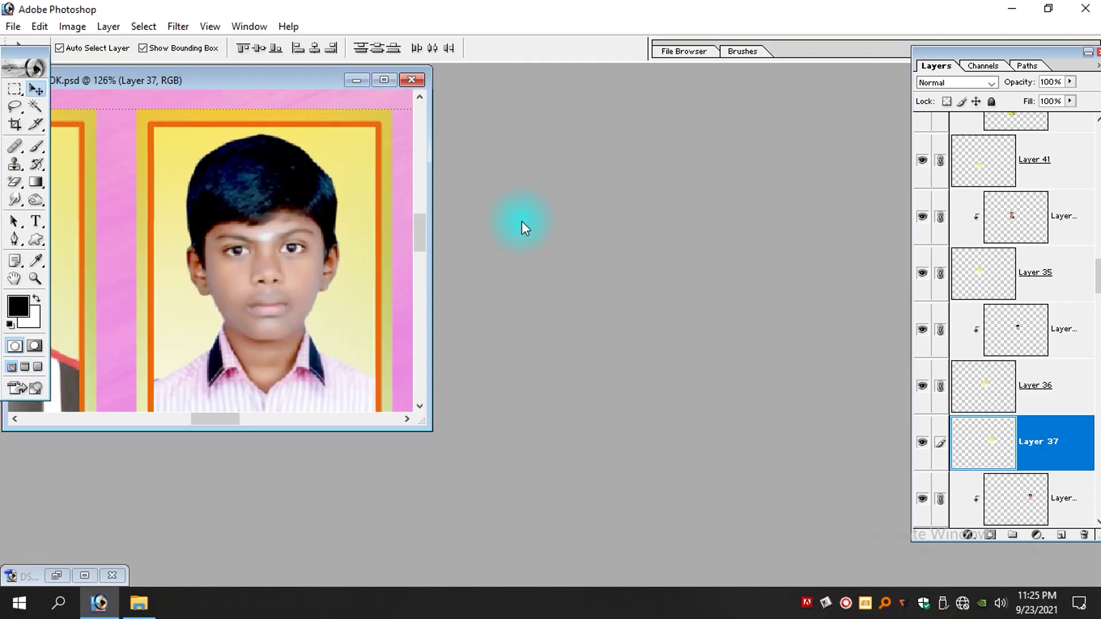
pyautogui.click(60, 575)
pyautogui.moveTo(423, 109); pyautogui.dragTo(702, 112)
pyautogui.click(182, 193)
pyautogui.moveTo(344, 242); pyautogui.dragTo(243, 235)
pyautogui.rightClick(273, 165)
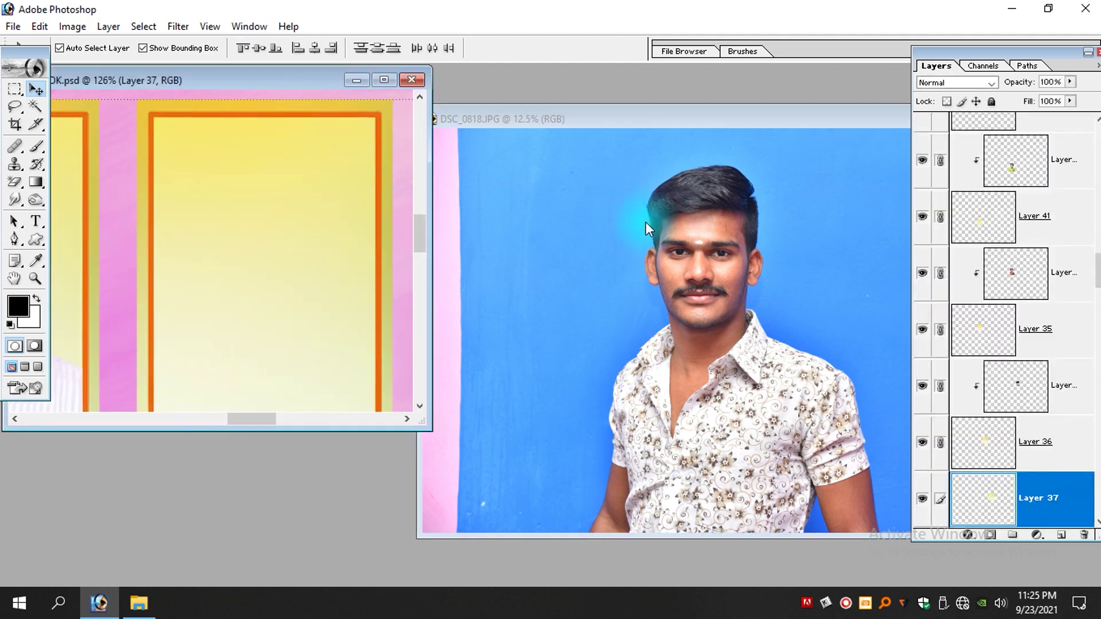
# Step: Copy the whole DSC_0818 photo into the design as a new layer directly above Layer 37 and maximize the design window
pyautogui.click(645, 222)
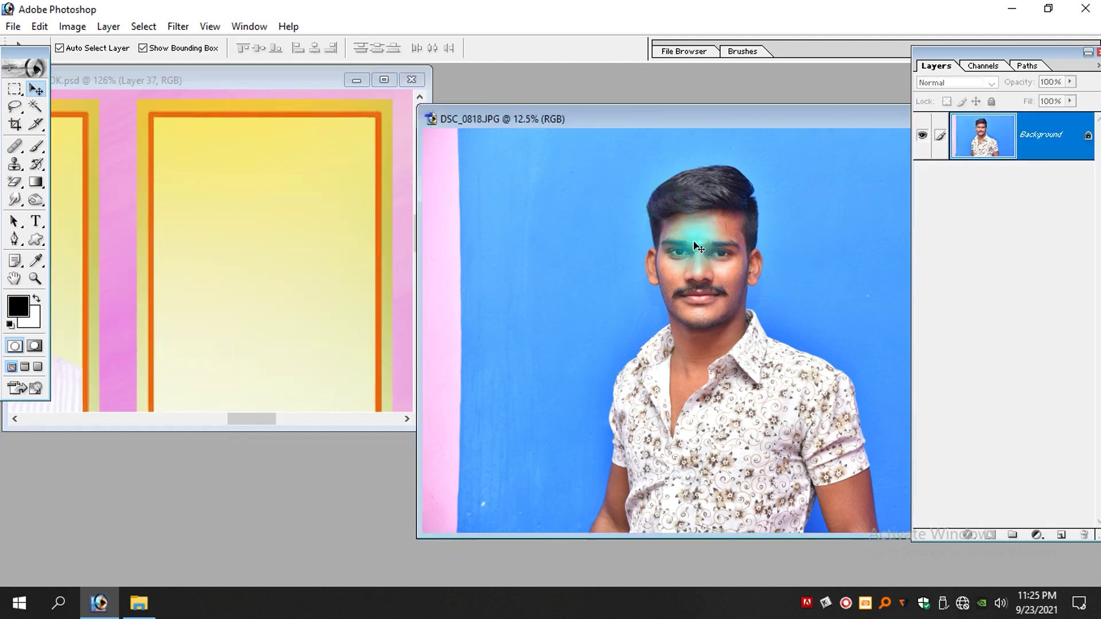
pyautogui.moveTo(349, 274); pyautogui.dragTo(297, 262)
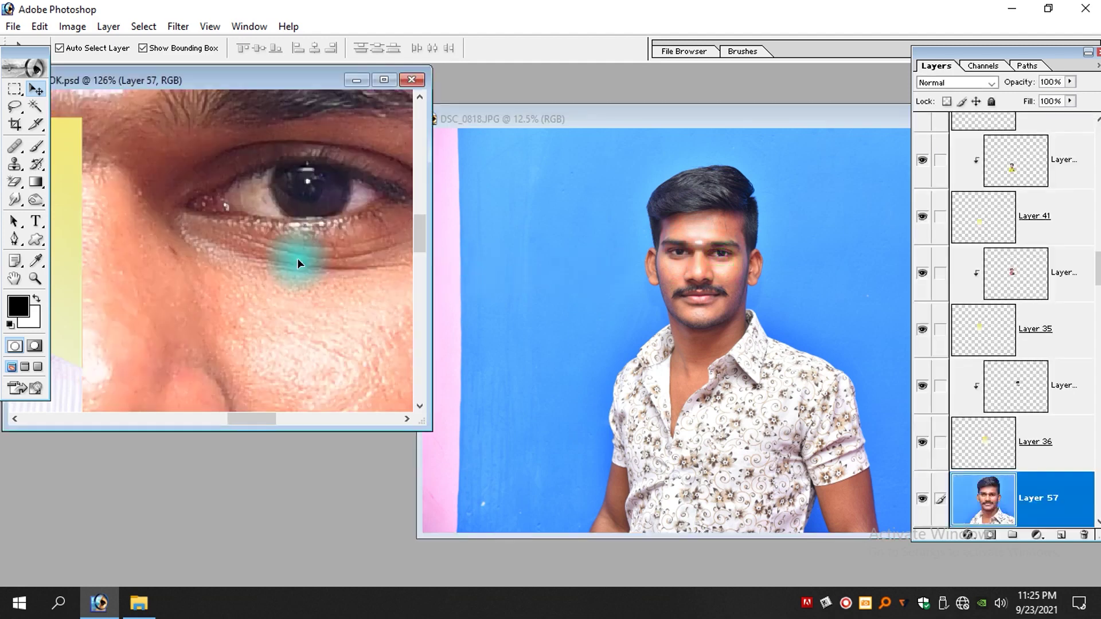
pyautogui.click(382, 80)
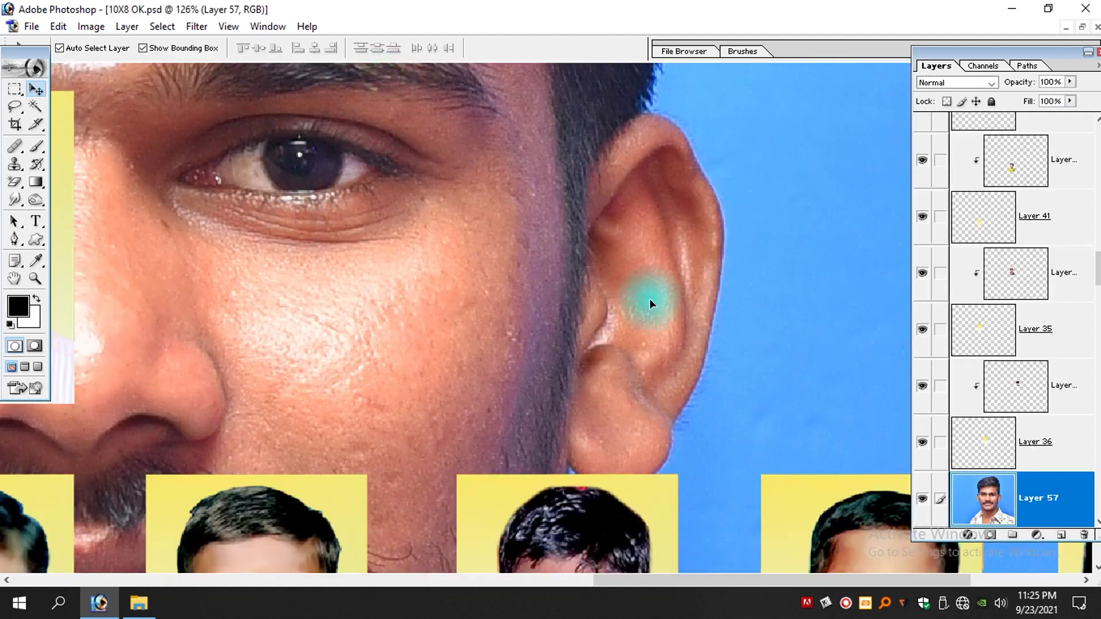
pyautogui.hotkey('ctrl', '0')
pyautogui.moveTo(469, 248); pyautogui.dragTo(742, 400)
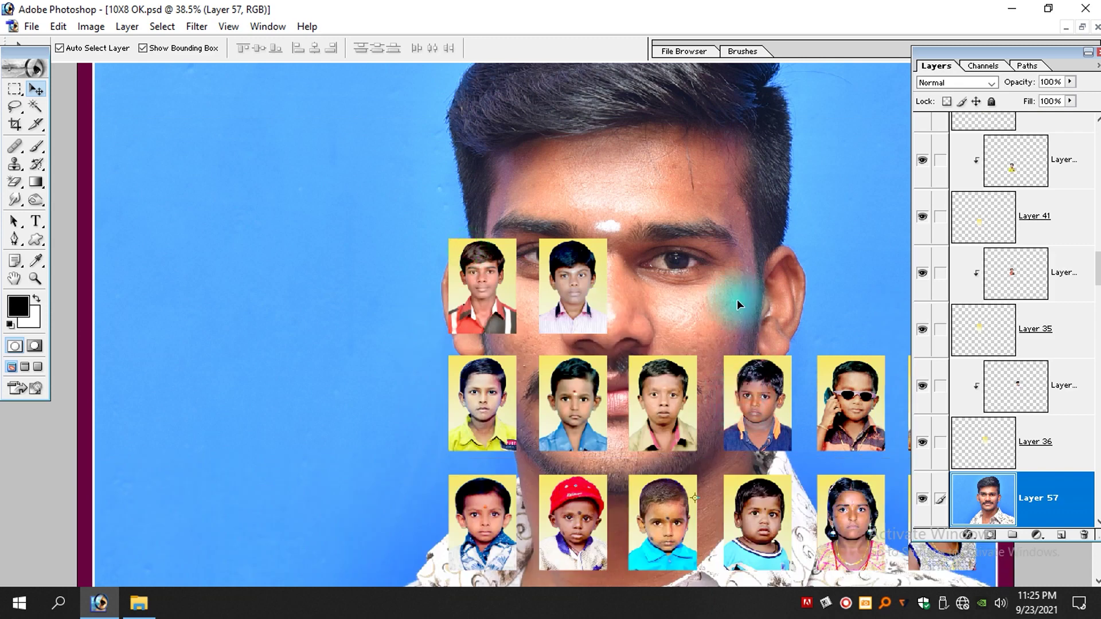
# Step: Try clipping the new photo layer to Layer 37, the third frame's base, and release the clipping again
pyautogui.scroll(-2, 971, 395)
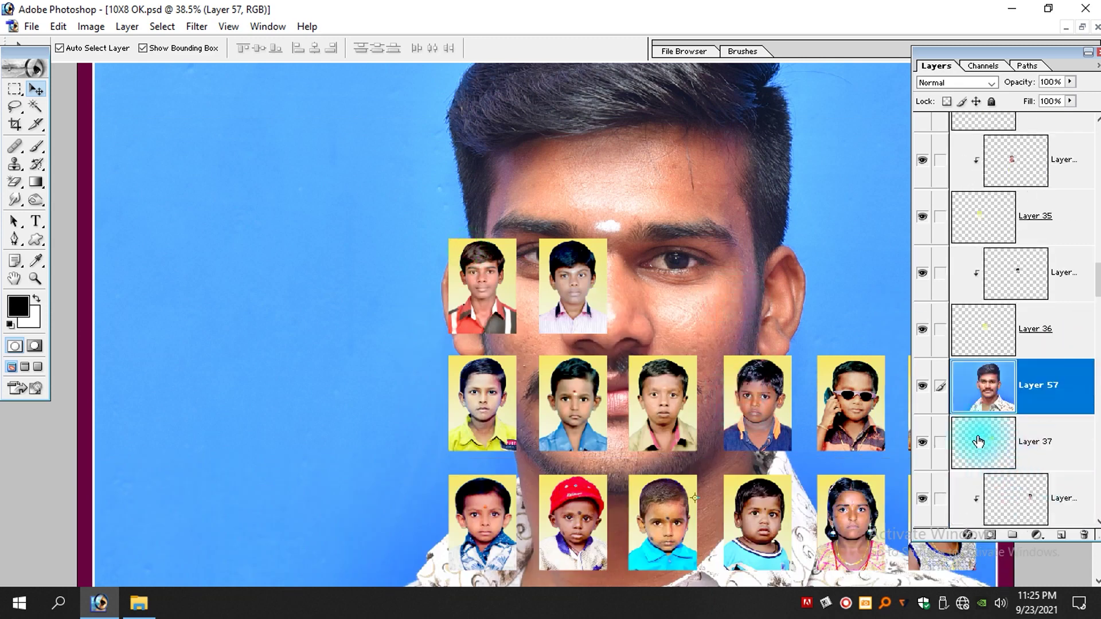
pyautogui.moveTo(563, 174); pyautogui.dragTo(590, 224)
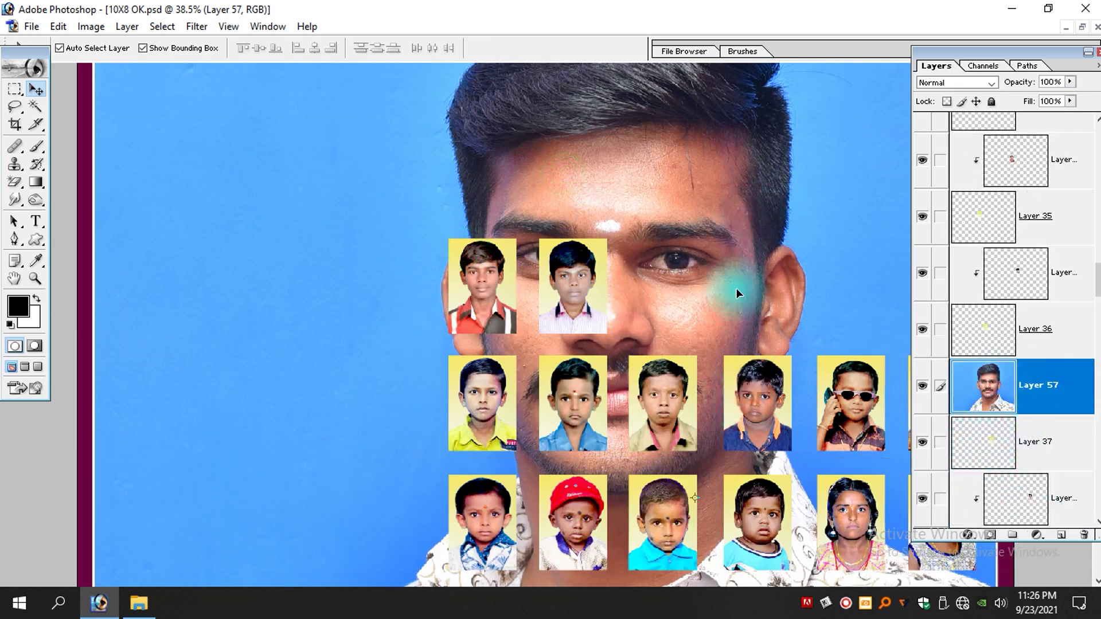
pyautogui.keyDown('alt'); pyautogui.click(953, 429); pyautogui.keyUp('alt')
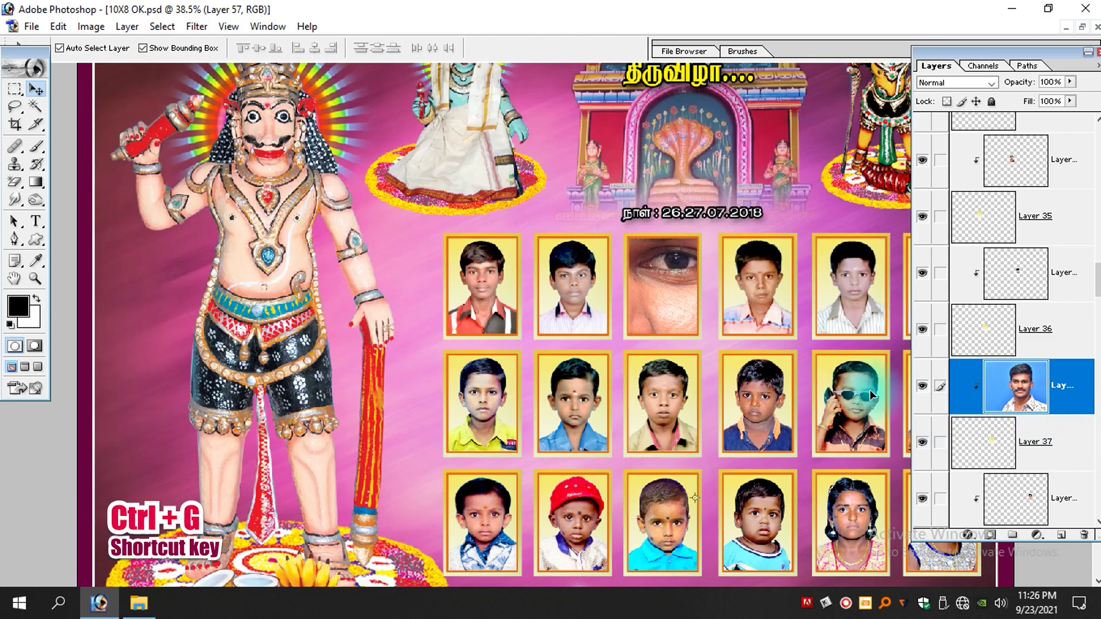
pyautogui.keyDown('alt'); pyautogui.click(1029, 424); pyautogui.keyUp('alt')
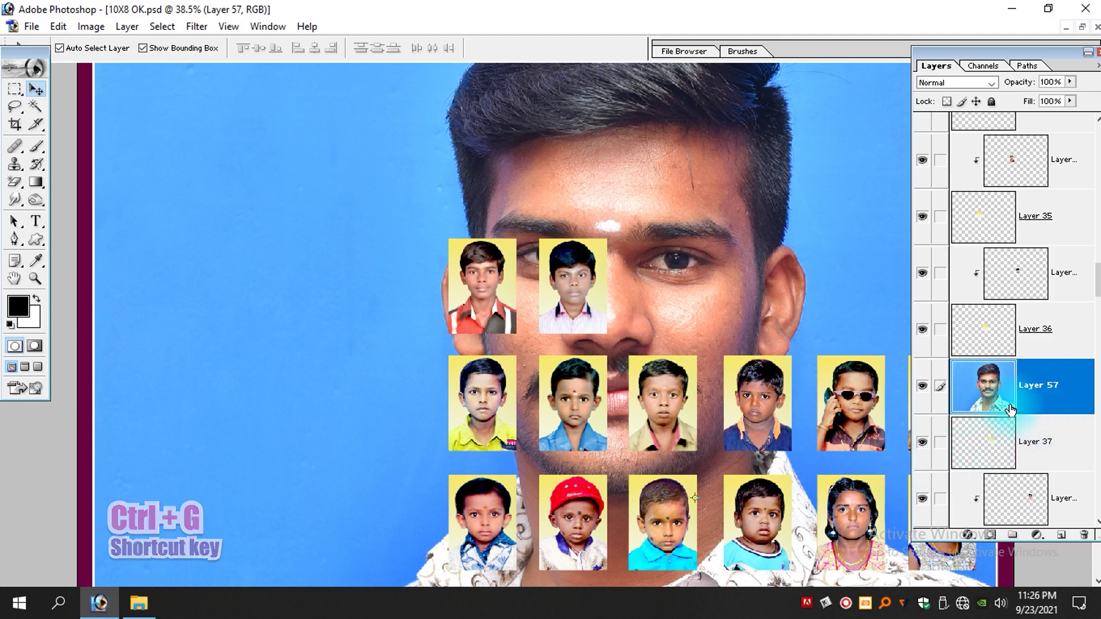
# Step: Clip the new photo layer to Layer 37, scale it to 14.2%, and position the man's head and shoulders inside the third frame
pyautogui.keyDown('alt'); pyautogui.click(1079, 415); pyautogui.keyUp('alt')
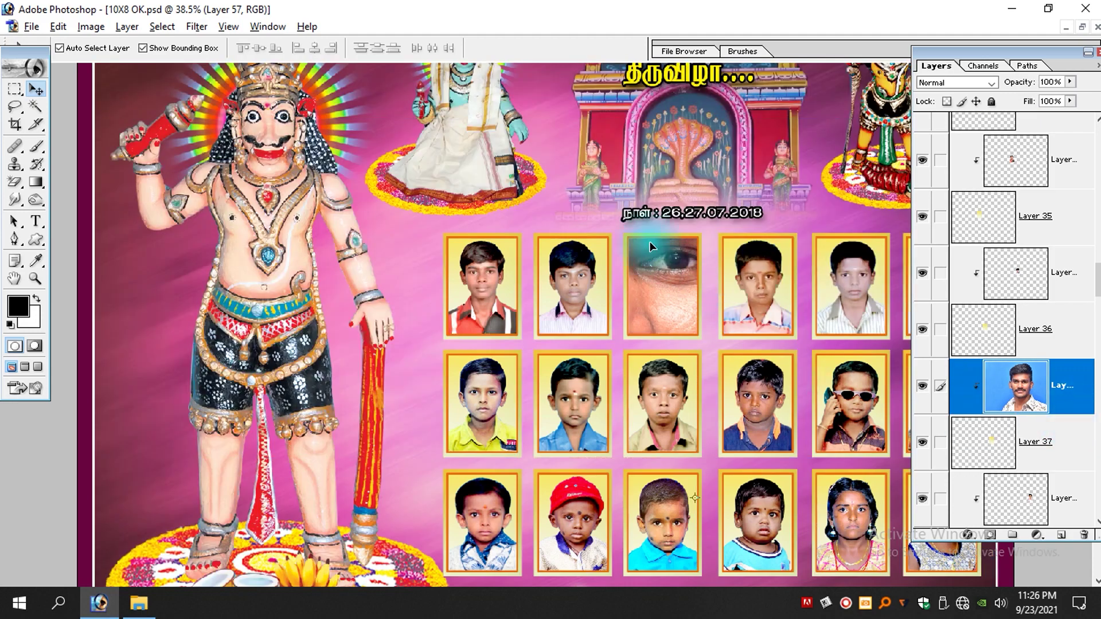
pyautogui.hotkey('ctrl', '0')
pyautogui.hotkey('ctrl', '-')
pyautogui.moveTo(788, 228); pyautogui.dragTo(514, 404)
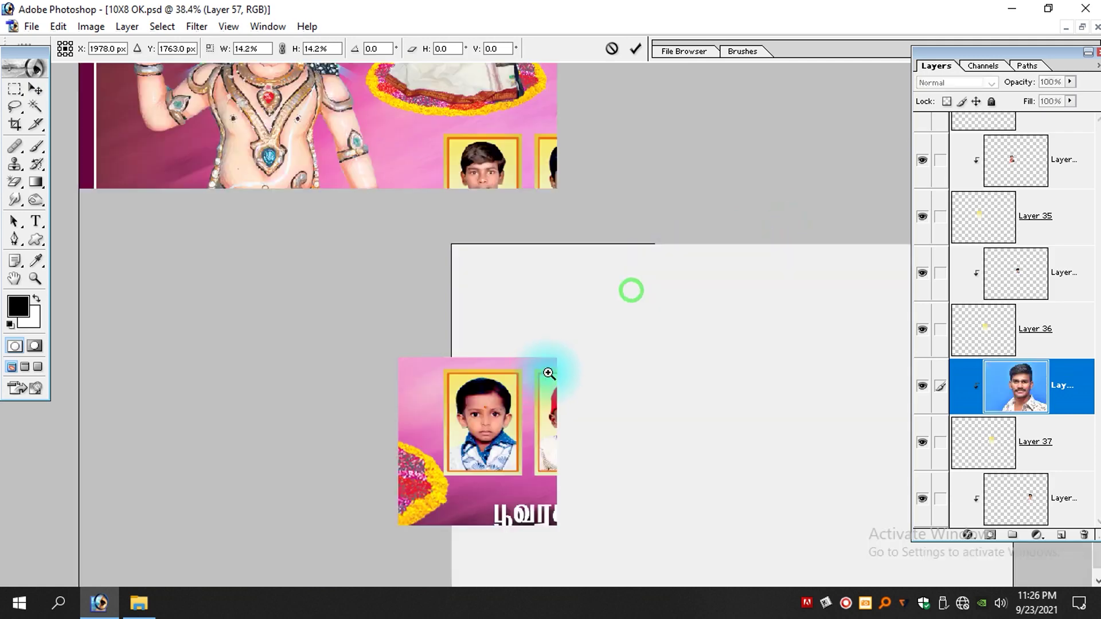
pyautogui.moveTo(709, 362); pyautogui.dragTo(676, 201)
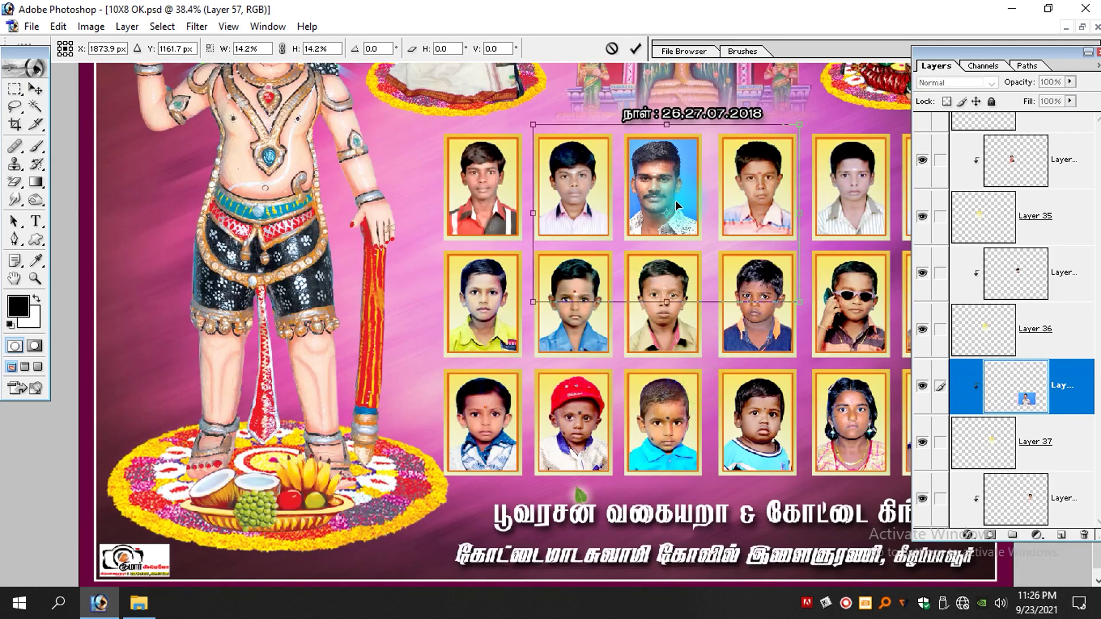
pyautogui.press('Return')
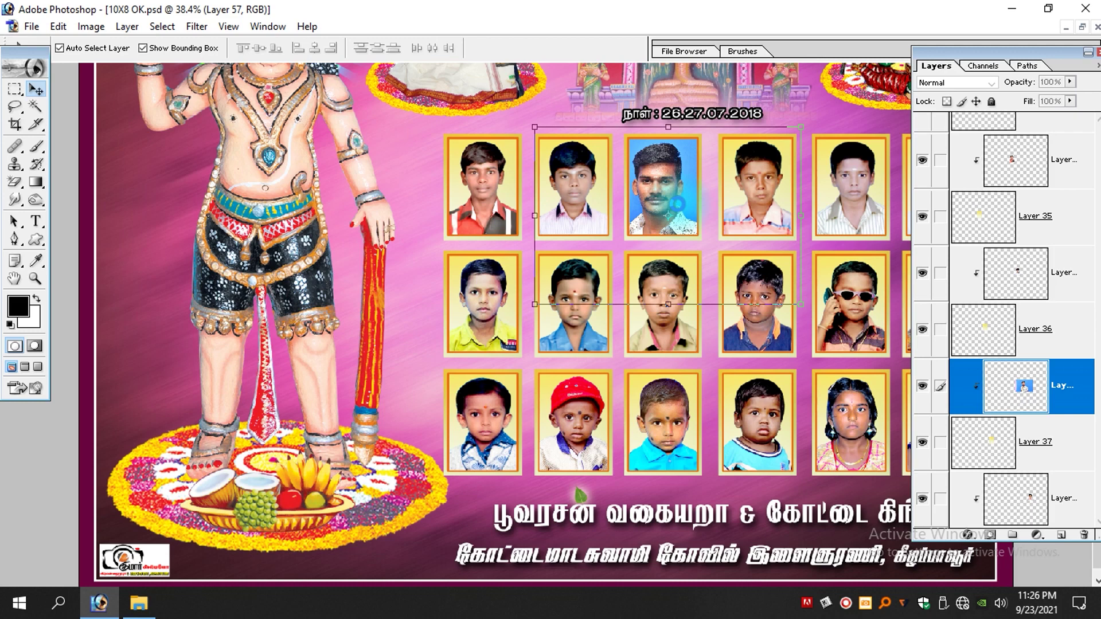
pyautogui.click(663, 176)
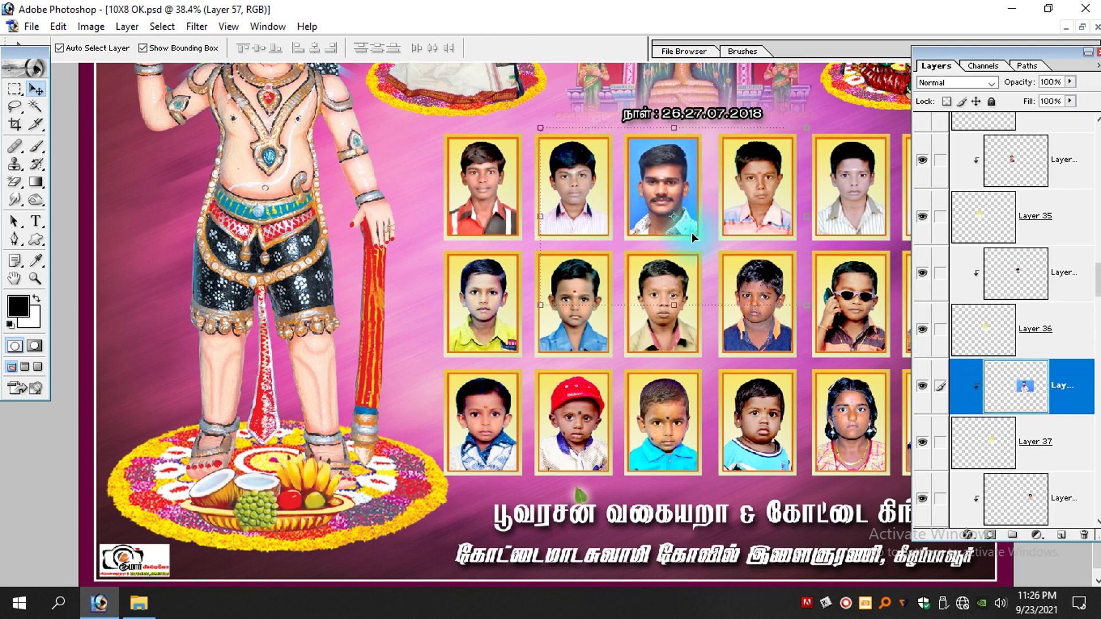
pyautogui.click(656, 190)
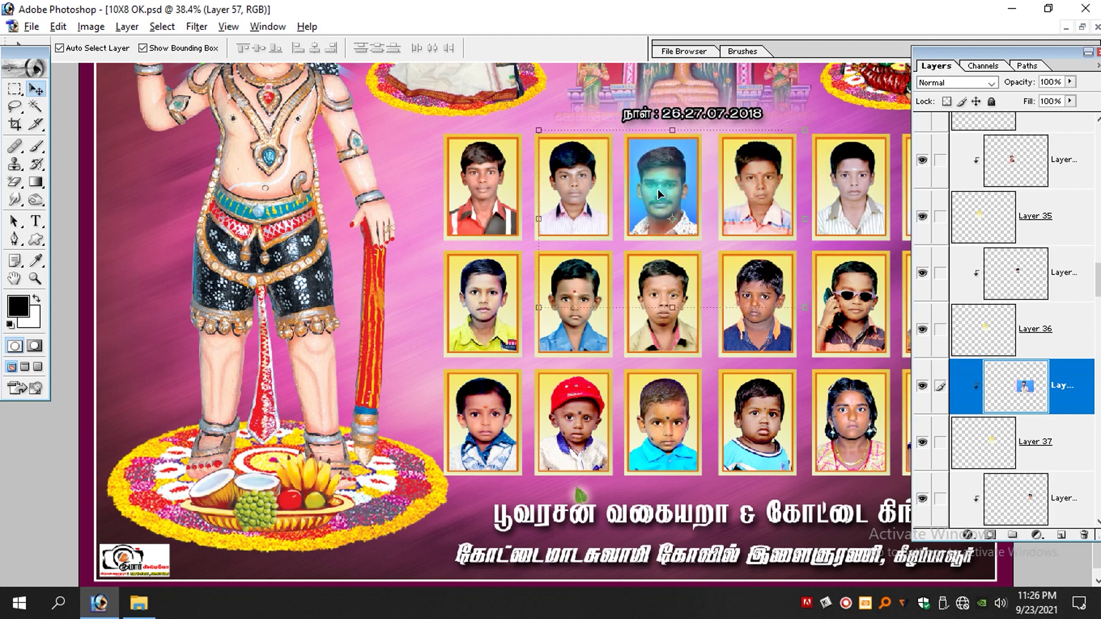
# Step: Delete the clipped photo layer from the third frame
pyautogui.hotkey('alt', 'l')
pyautogui.press('l')
pyautogui.press('l')
# Step: Select Layer 10 copy 3, the pink background layer visible between the top-row frames
pyautogui.moveTo(521, 73); pyautogui.dragTo(847, 384)
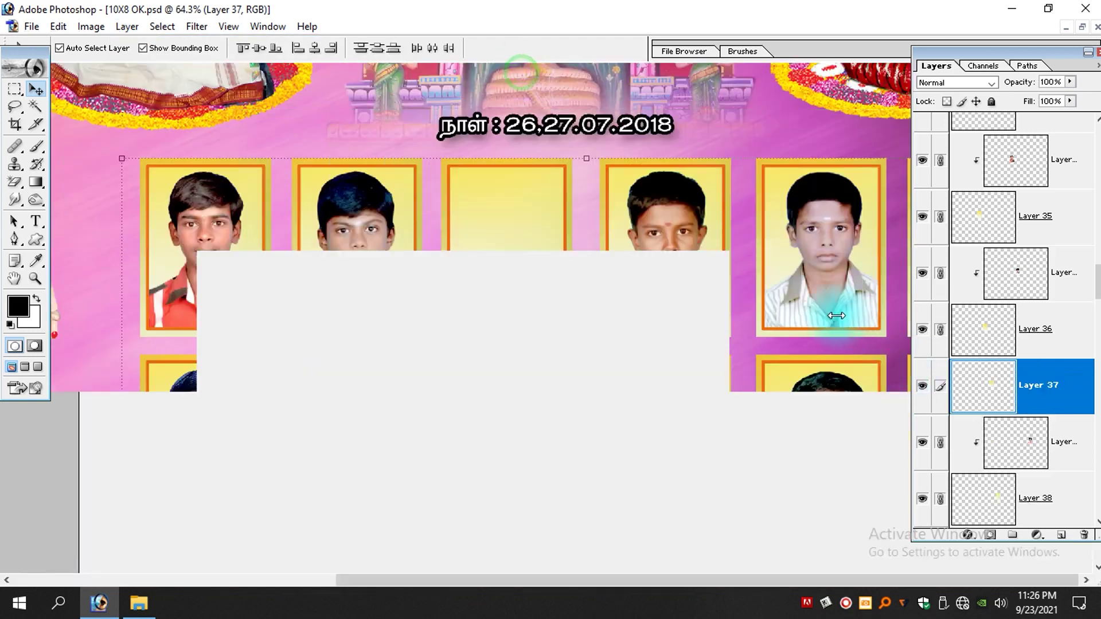
pyautogui.moveTo(646, 322); pyautogui.dragTo(630, 375)
pyautogui.rightClick(587, 284)
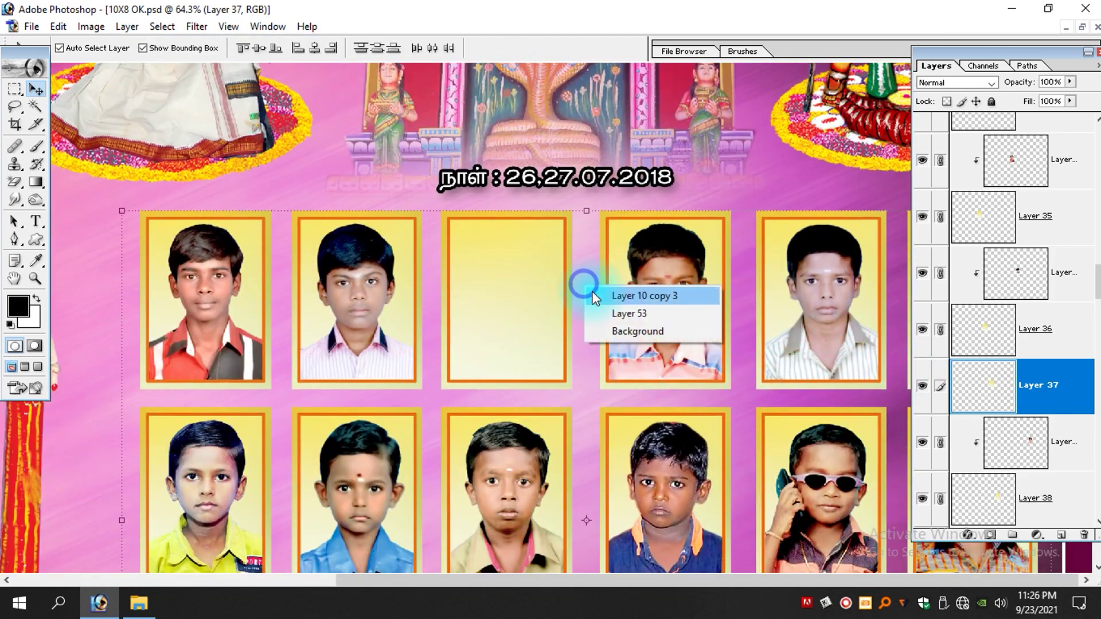
pyautogui.click(608, 295)
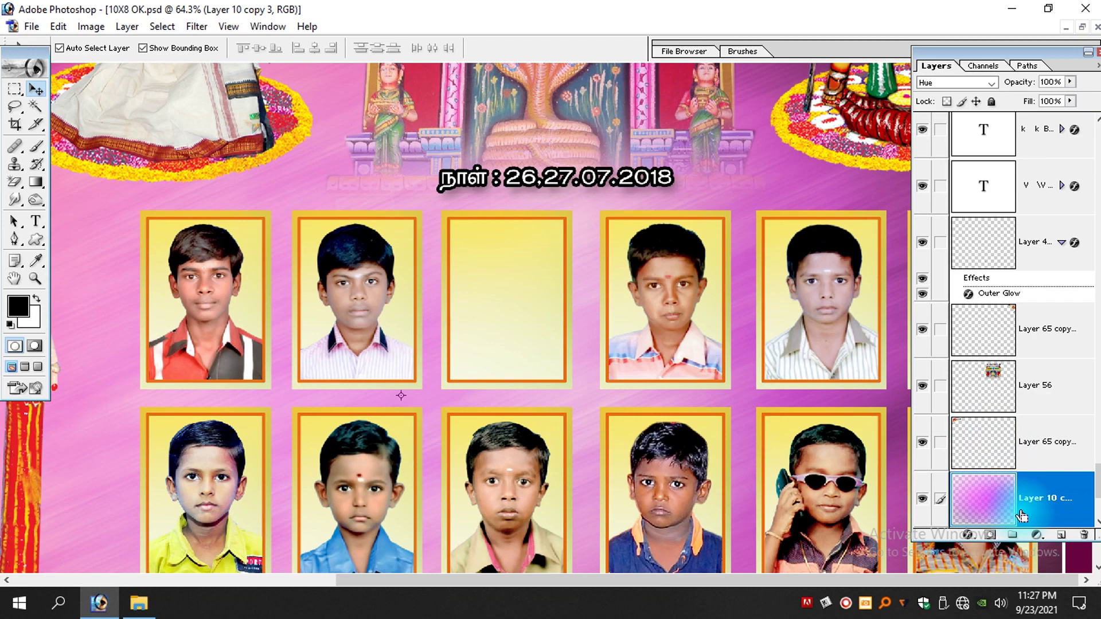
# Step: Show both documents in windows and copy the DSC_0818 photo into the design directly above Layer 10 copy 3
pyautogui.hotkey('ctrl', 'Tab')
pyautogui.press('f')
pyautogui.press('f')
pyautogui.press('f')
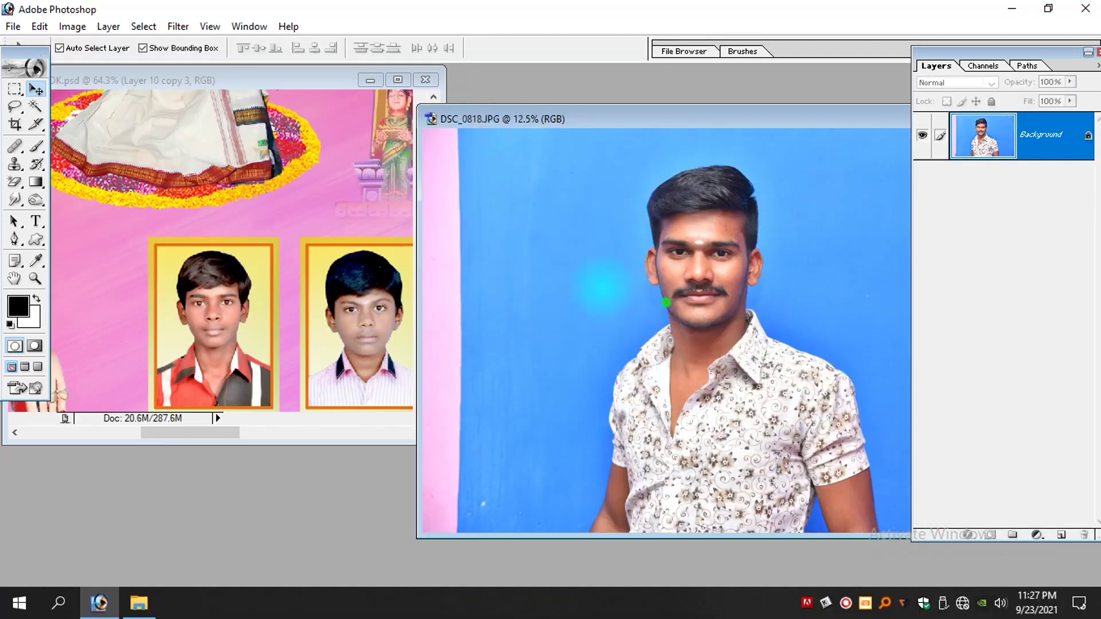
pyautogui.moveTo(602, 287); pyautogui.dragTo(304, 249)
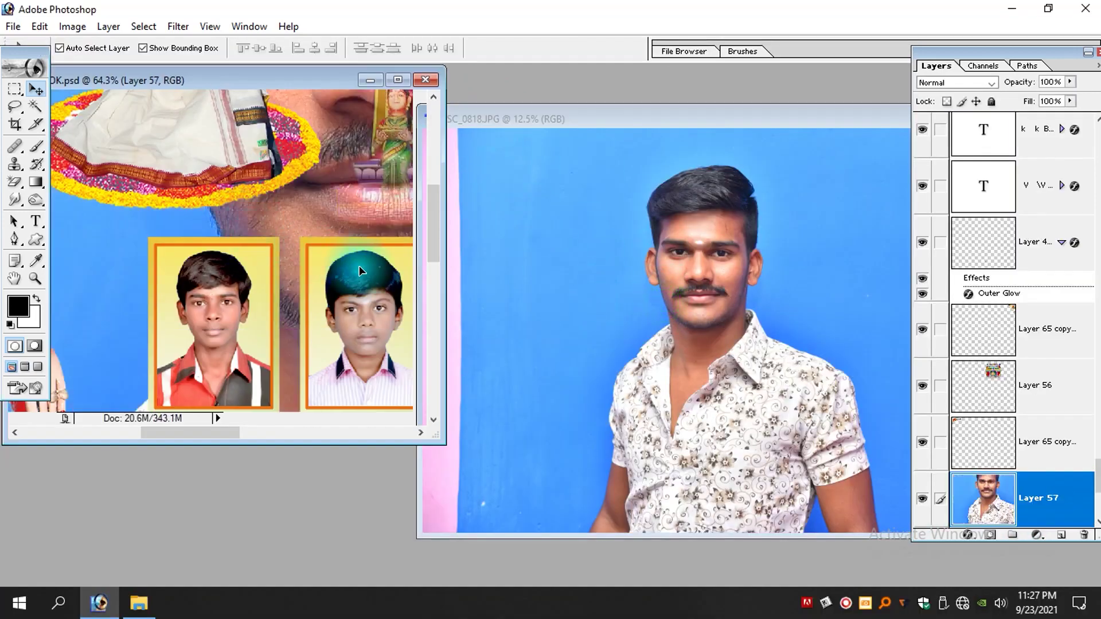
# Step: Select Layer 37, the empty third frame's base, send it to the bottom of the layer stack, and bring it to the very top
pyautogui.scroll(-4, 358, 266)
pyautogui.press('f')
pyautogui.press('f')
pyautogui.scroll(6, 607, 275)
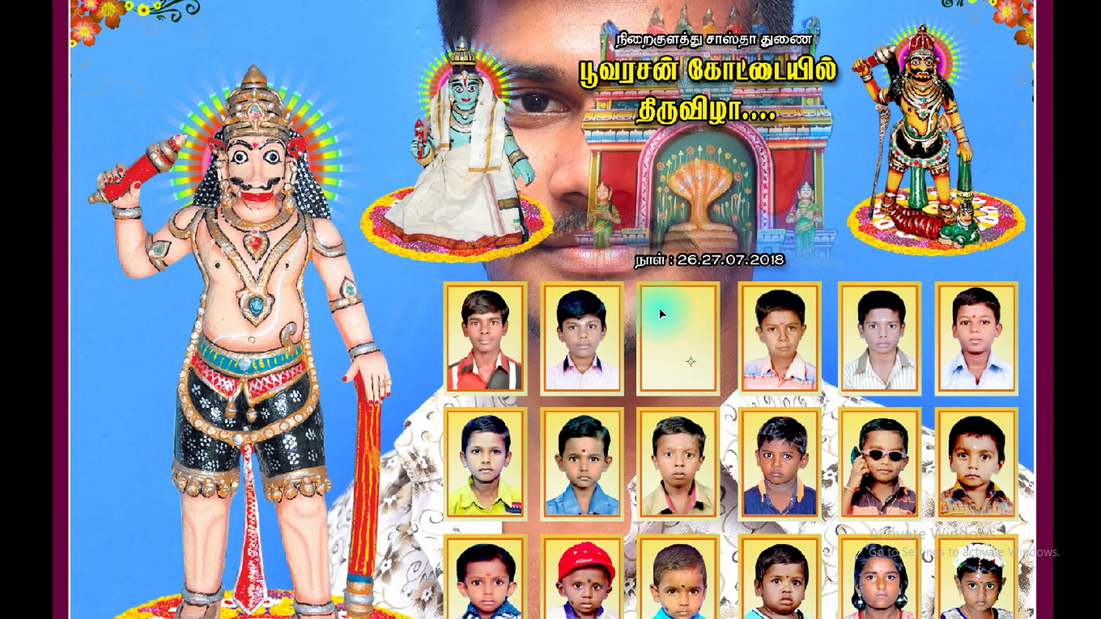
pyautogui.scroll(5, 782, 383)
pyautogui.moveTo(718, 388); pyautogui.dragTo(659, 374)
pyautogui.press('Tab')
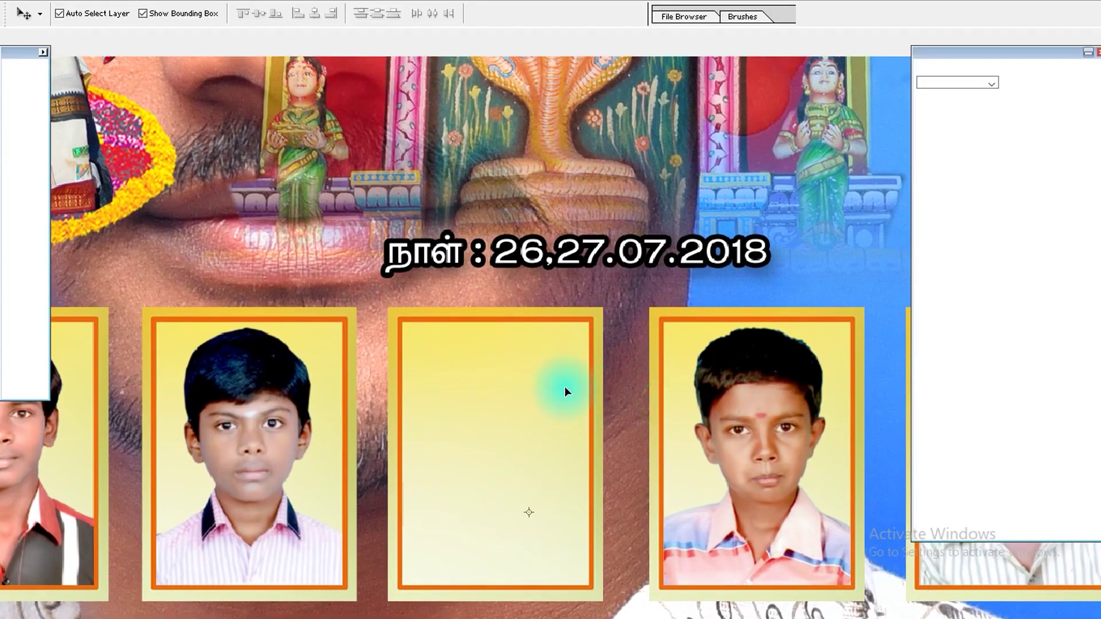
pyautogui.rightClick(488, 367)
pyautogui.click(507, 383)
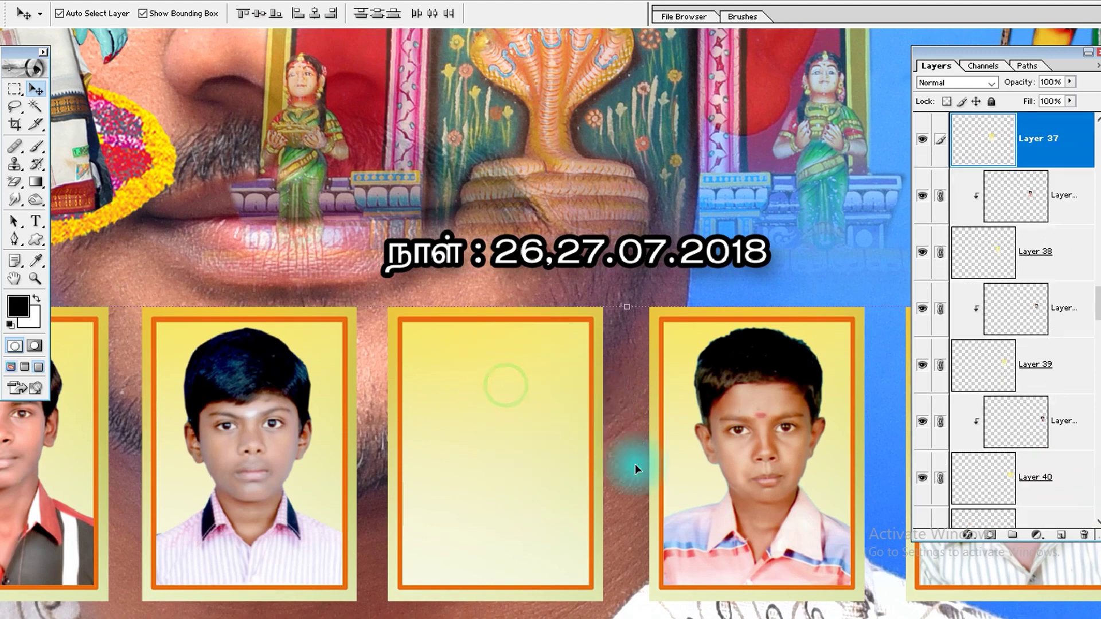
pyautogui.scroll(5, 1044, 344)
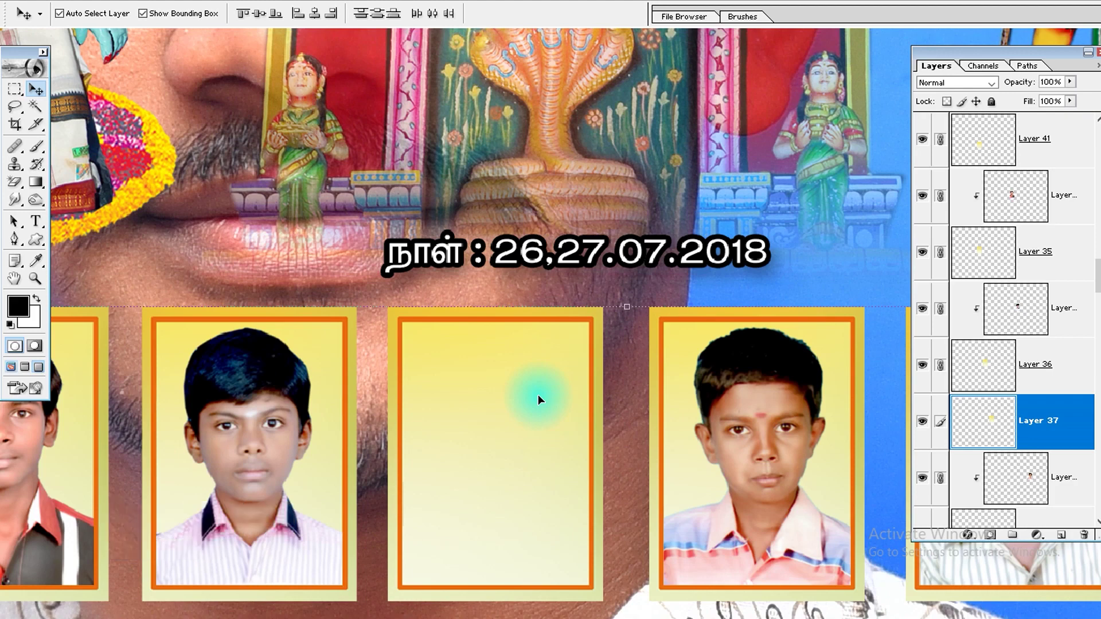
pyautogui.hotkey('ctrl', 'shift', '[')
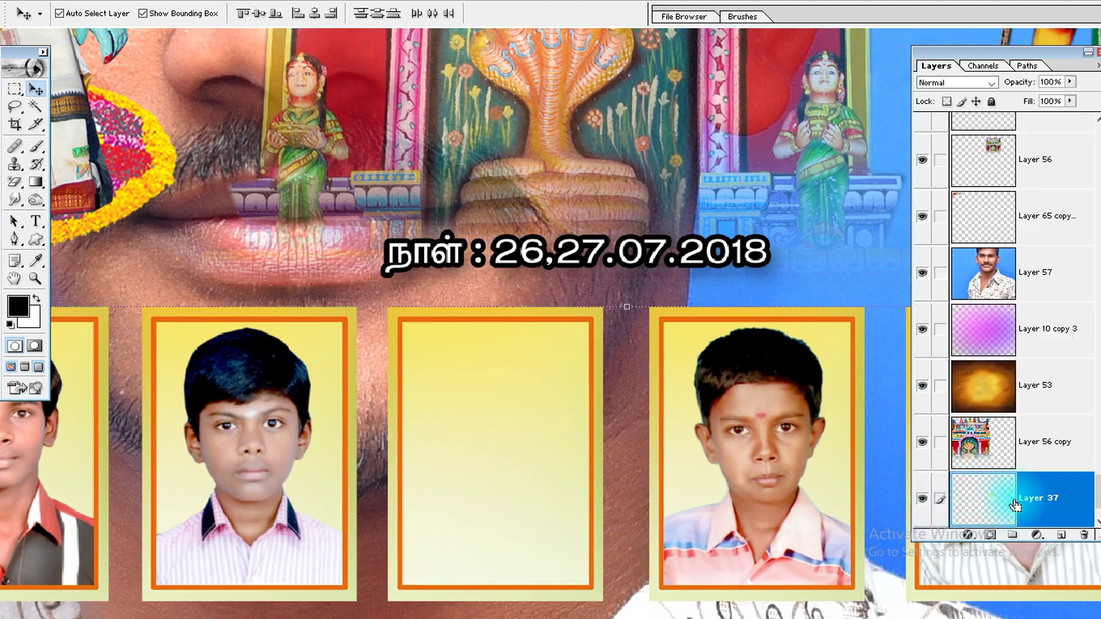
pyautogui.hotkey('ctrl', 'shift', ']')
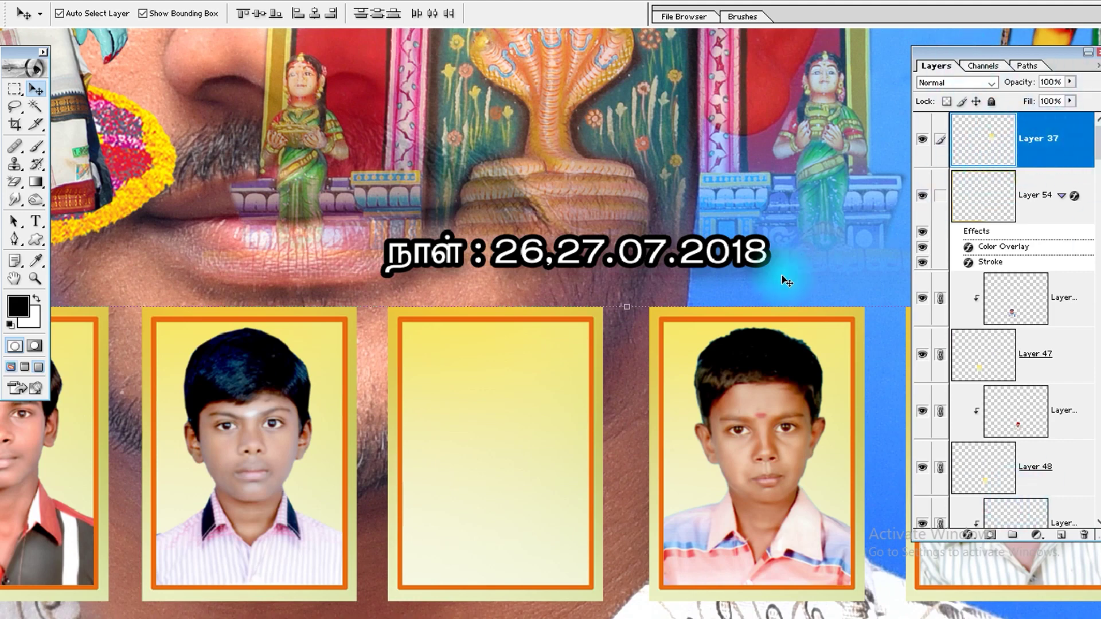
# Step: Bring the large photo layer, Layer 57, to the top of the stack and clip it to Layer 37
pyautogui.rightClick(641, 358)
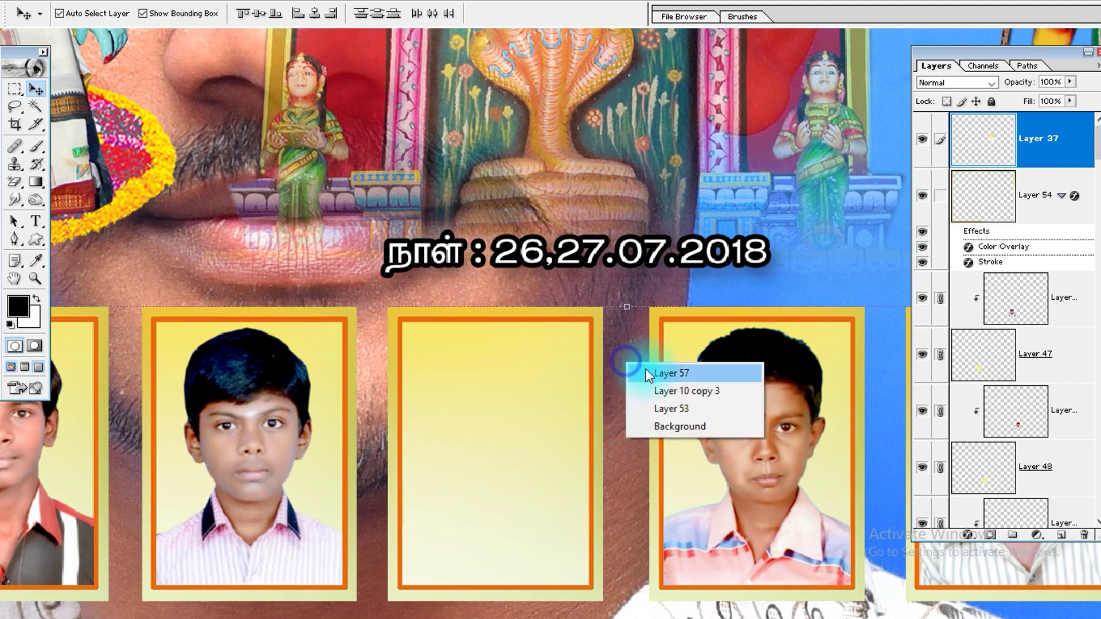
pyautogui.click(647, 368)
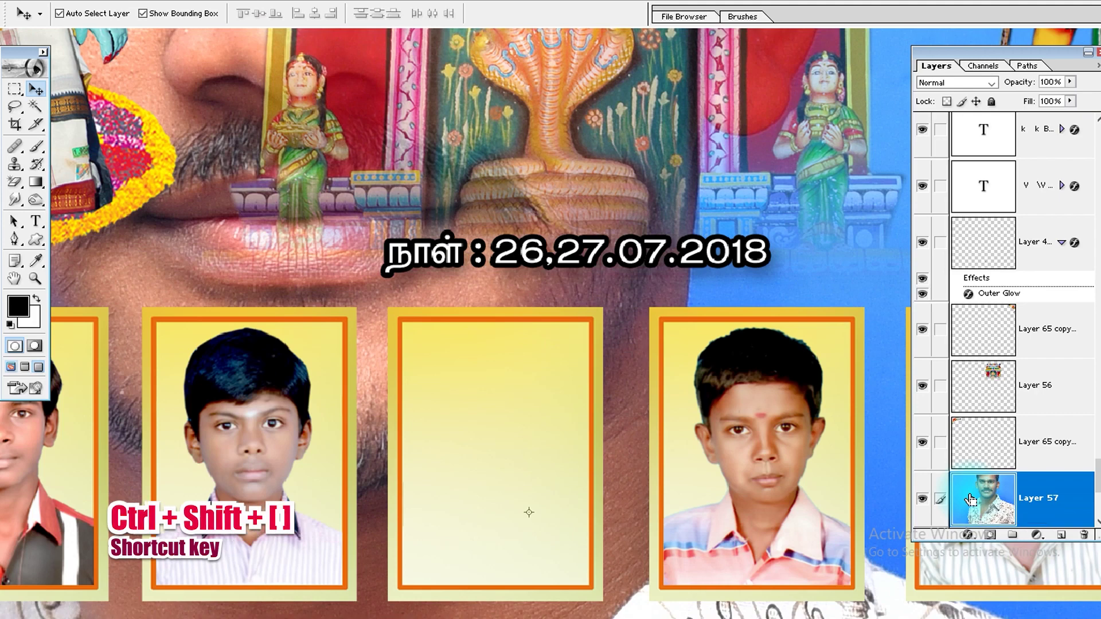
pyautogui.hotkey('ctrl', 'shift', ']')
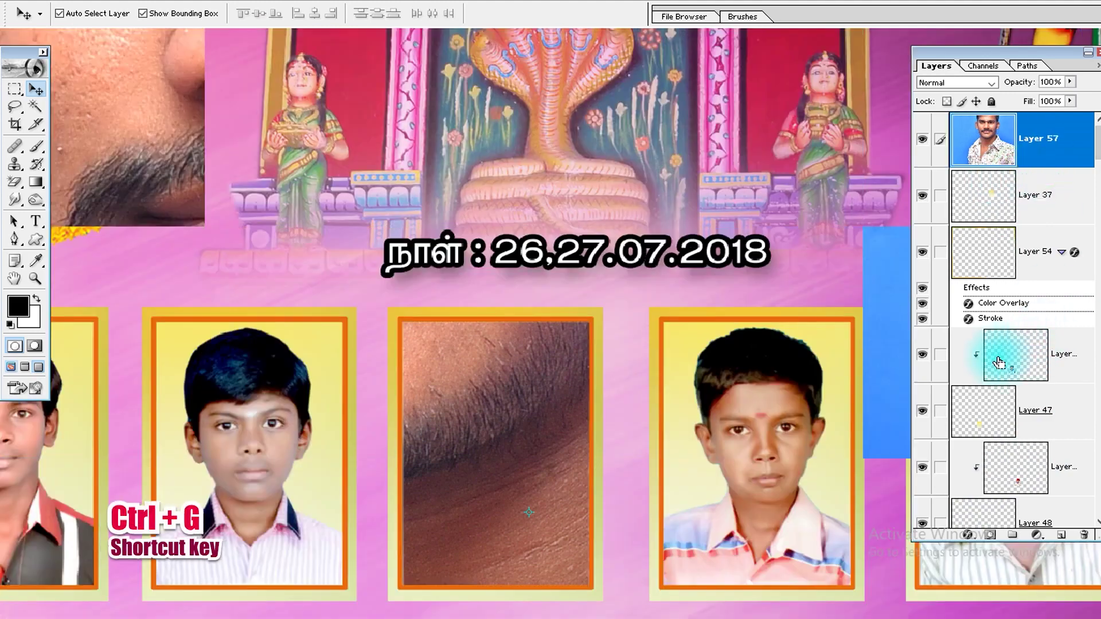
pyautogui.hotkey('ctrl', 'g')
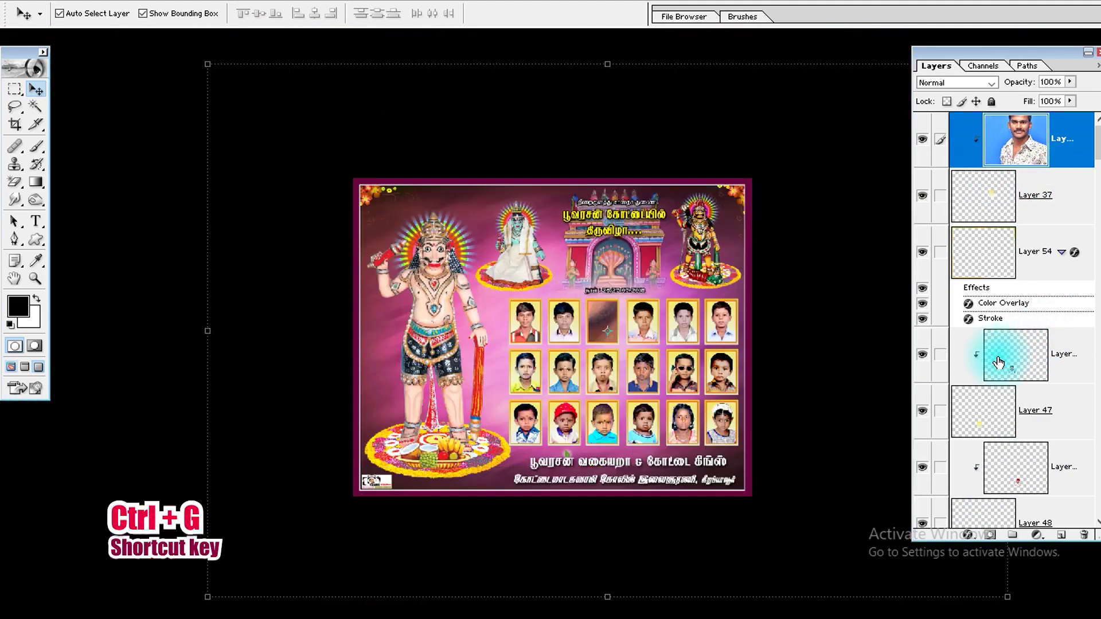
# Step: Scale the clipped photo to 13% and fit the man's head and shoulders within the third frame
pyautogui.moveTo(207, 63); pyautogui.dragTo(658, 371)
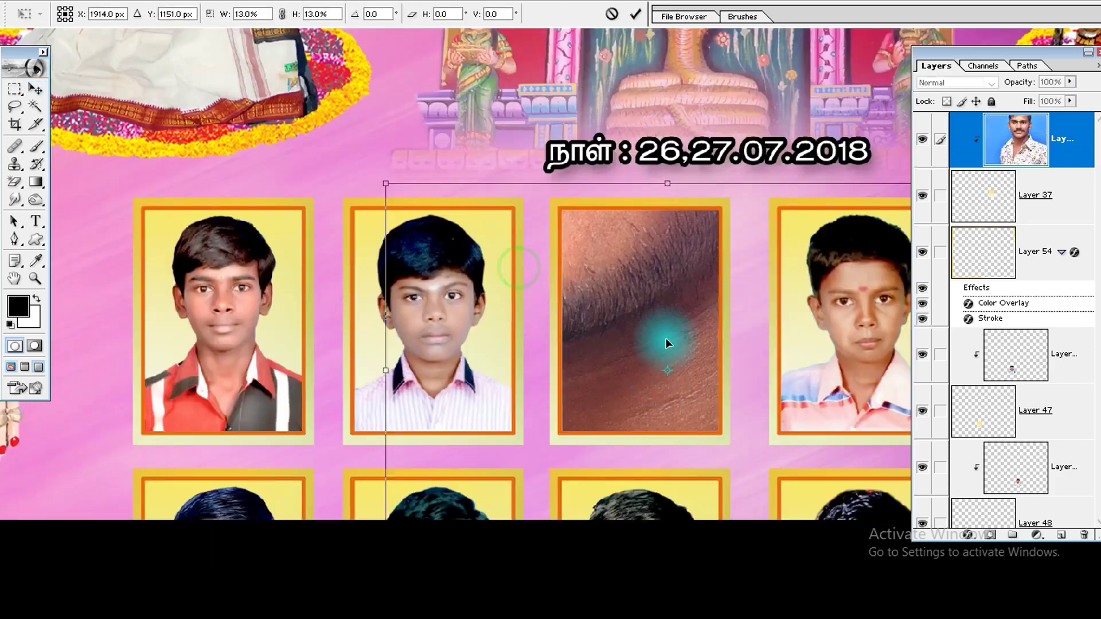
pyautogui.press('Return')
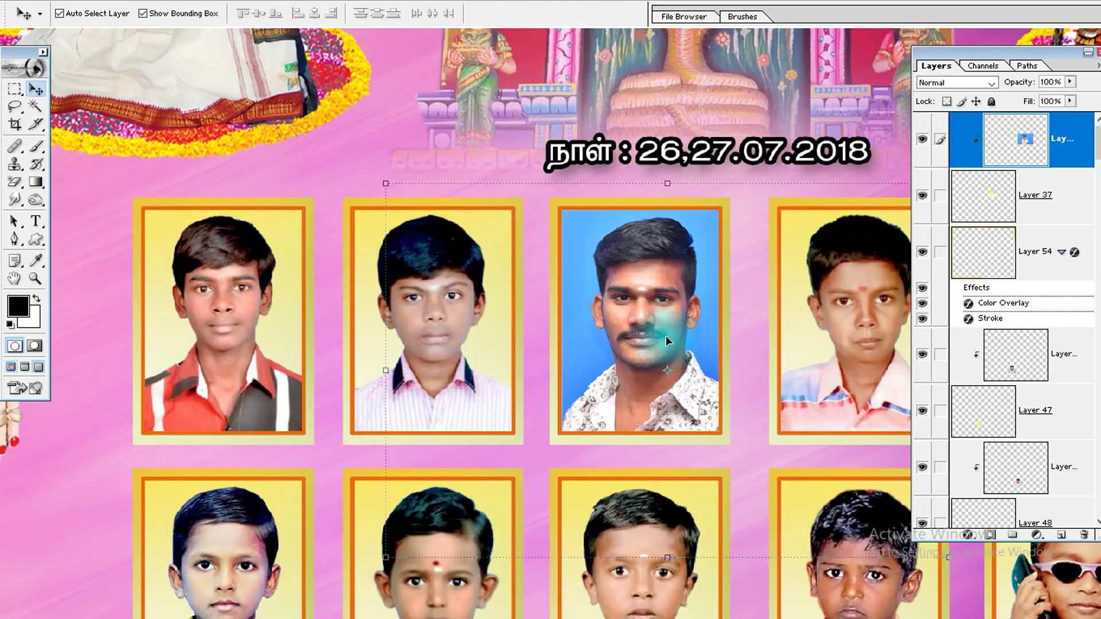
pyautogui.moveTo(639, 318); pyautogui.dragTo(648, 322)
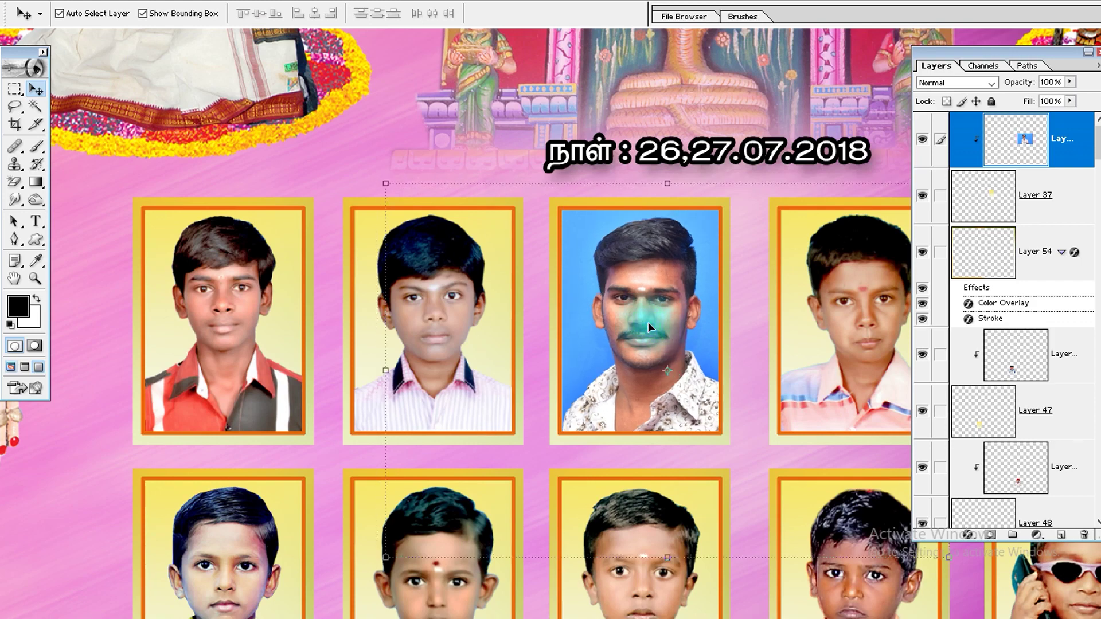
# Step: Delete the clipped photo layer above Layer 37, emptying the third frame again
pyautogui.hotkey('alt', 'l')
pyautogui.press('l')
pyautogui.press('l')
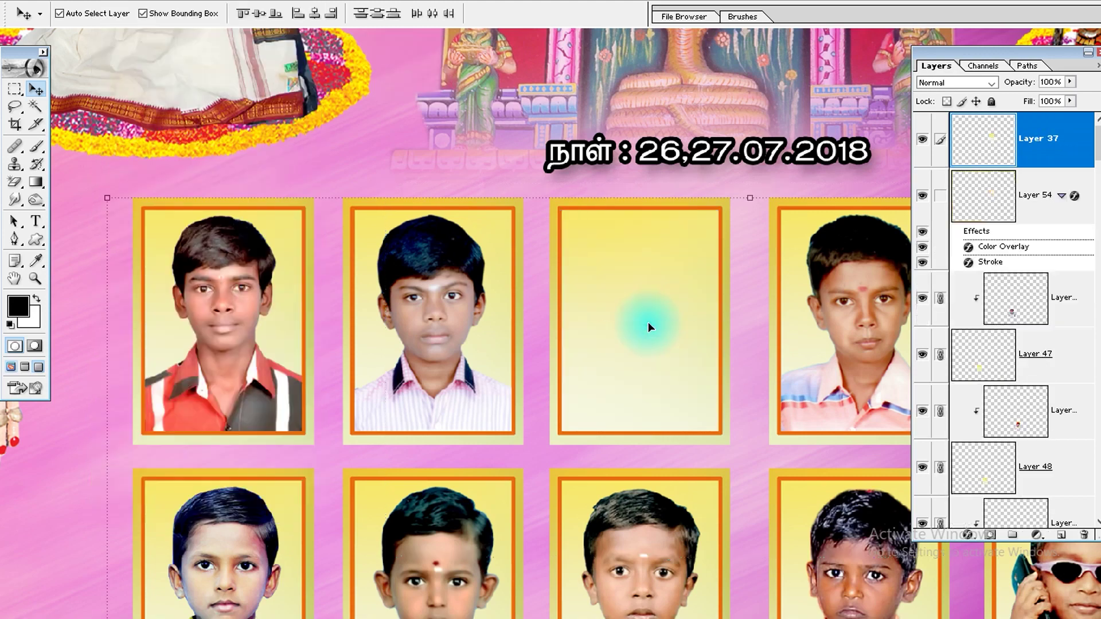
pyautogui.hotkey('ctrl', '0')
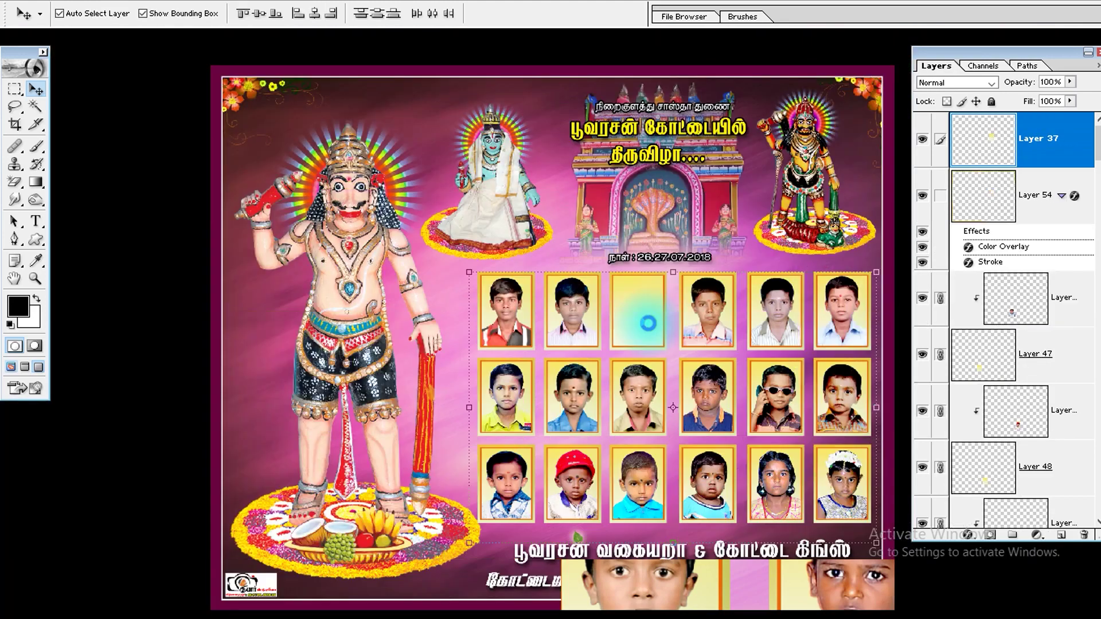
pyautogui.hotkey('ctrl', 'w')
pyautogui.press('Tab')
pyautogui.press('Tab')
pyautogui.press('Return')
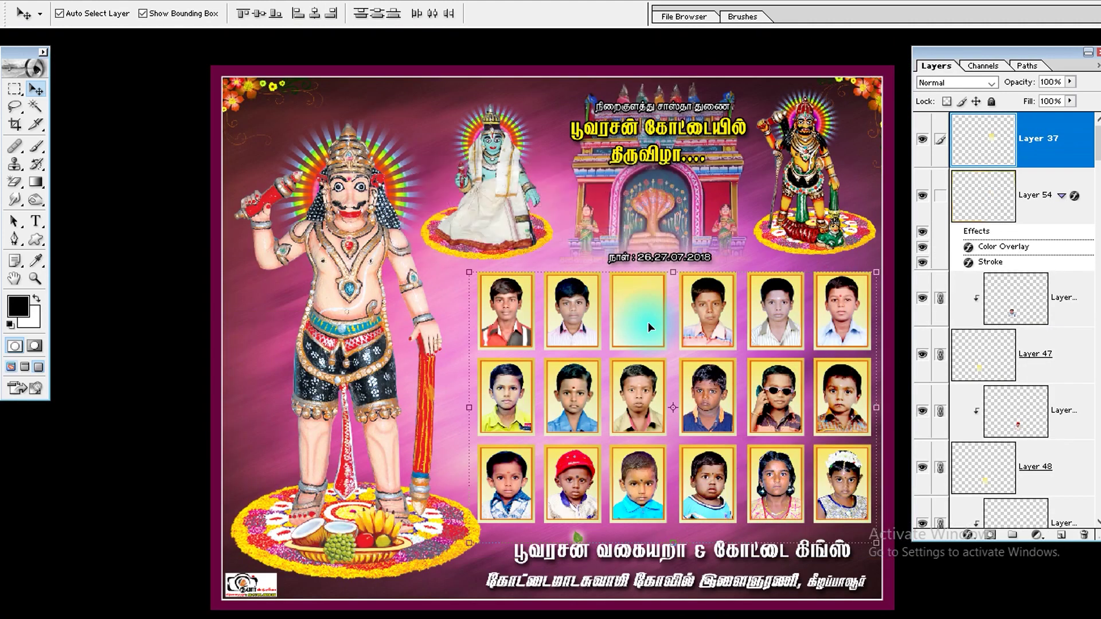
# Step: Create a new white RGB document 10 inches wide and 8 inches high at 300 pixels/inch, starting from the 8 x 10 preset
pyautogui.press('f')
pyautogui.press('f')
pyautogui.press('f')
pyautogui.press('f')
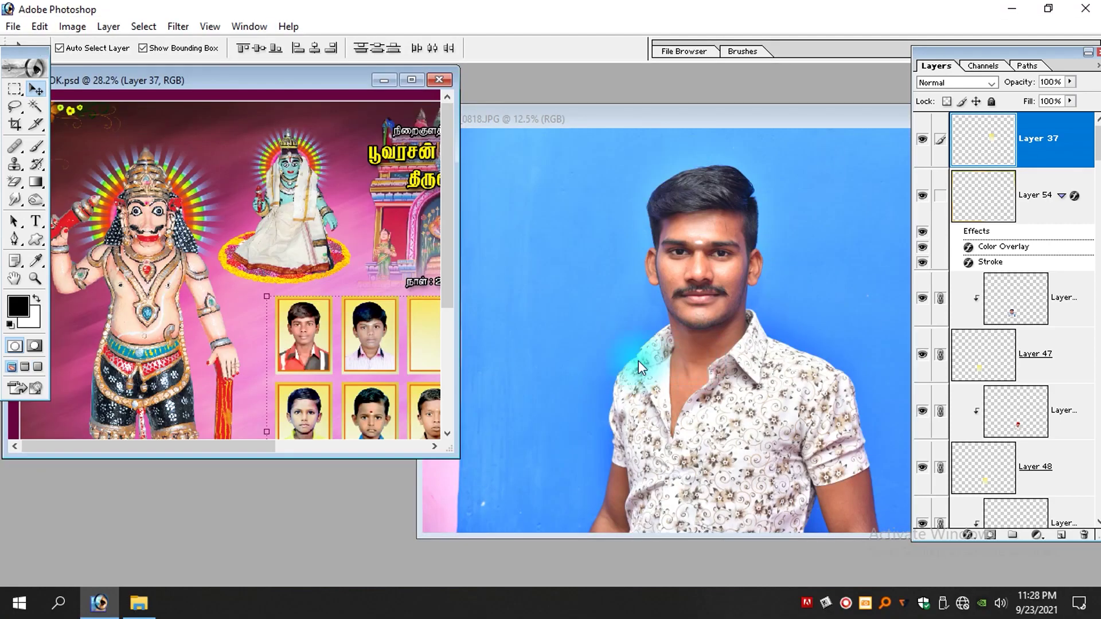
pyautogui.hotkey('ctrl', 'n')
pyautogui.click(401, 238)
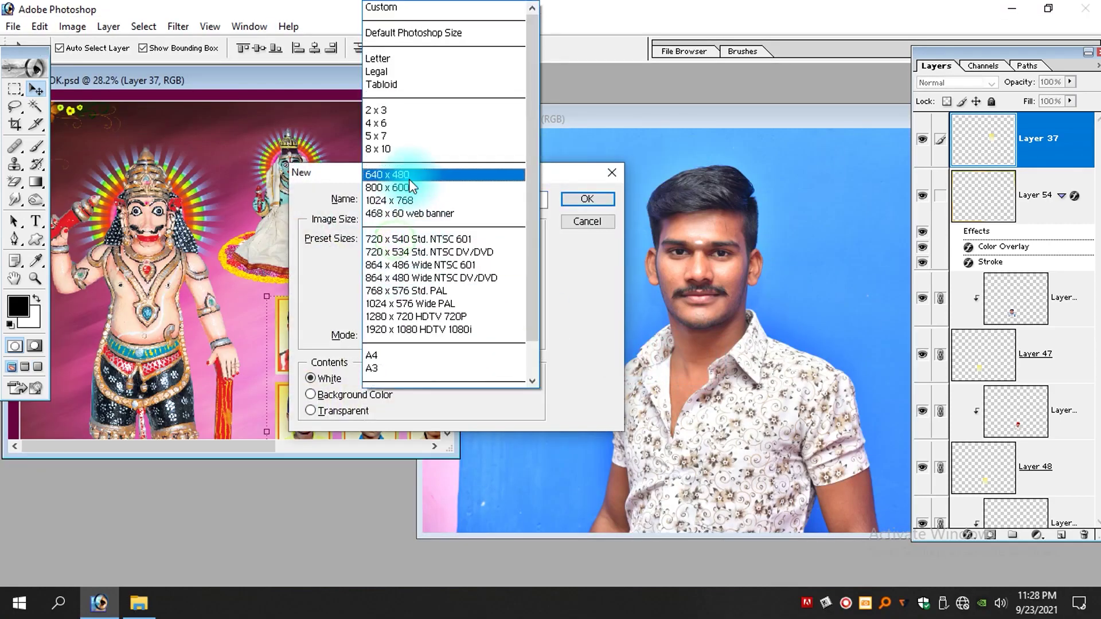
pyautogui.click(390, 147)
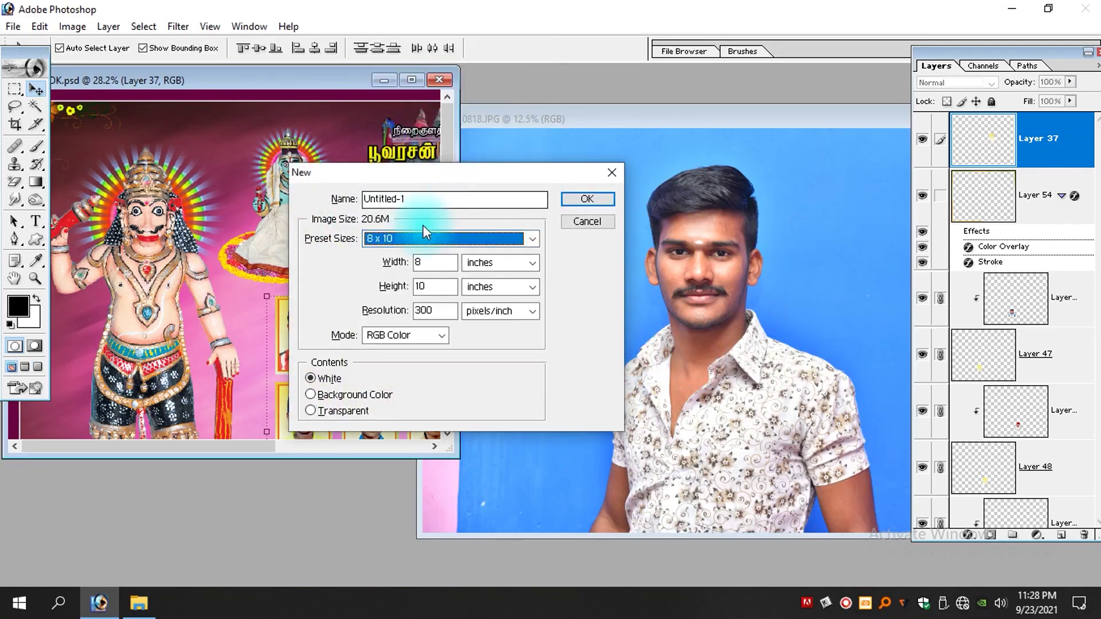
pyautogui.press('Tab')
pyautogui.write('10')
pyautogui.press('Tab')
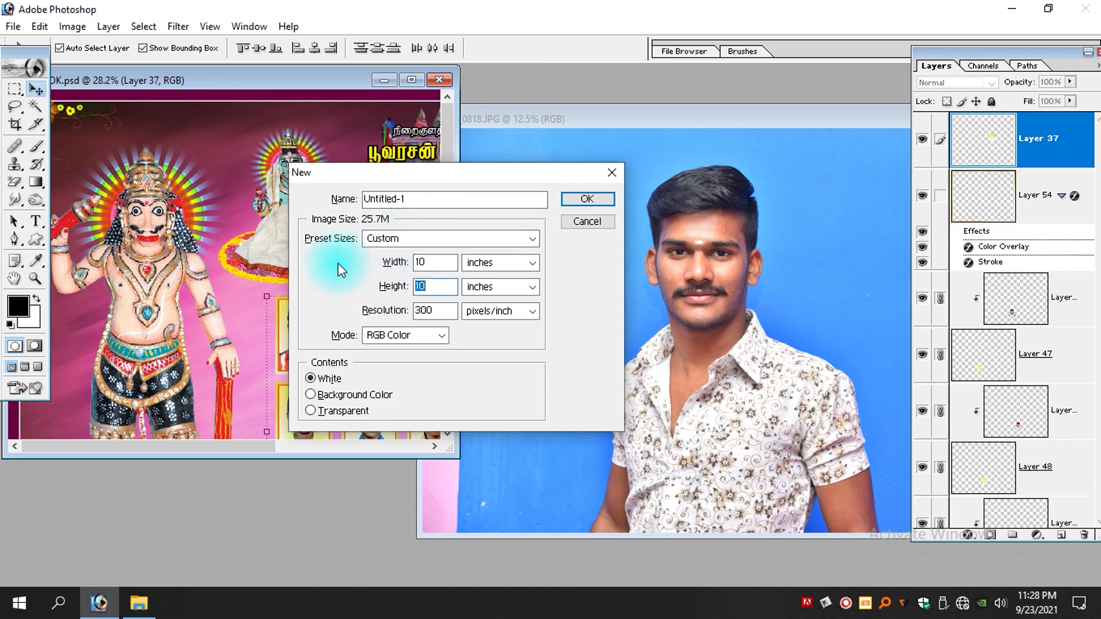
pyautogui.write('8')
pyautogui.press('Return')
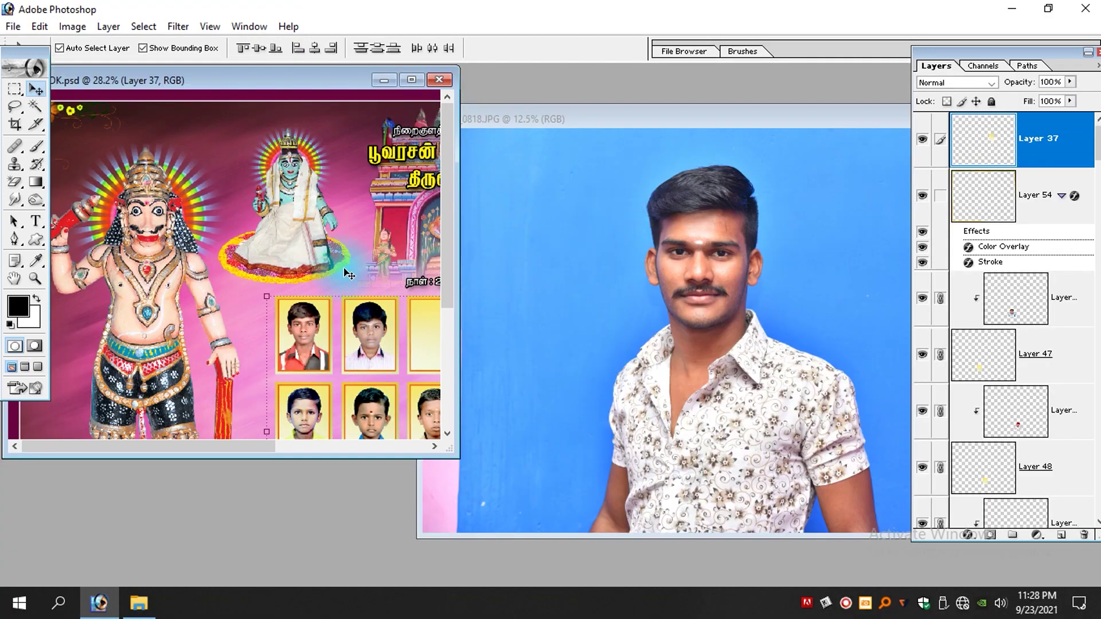
# Step: Shift the linked frames and portraits toward the left of the design and select the frame layer, Layer 4, with the blank document uncovered
pyautogui.moveTo(383, 322); pyautogui.dragTo(289, 308)
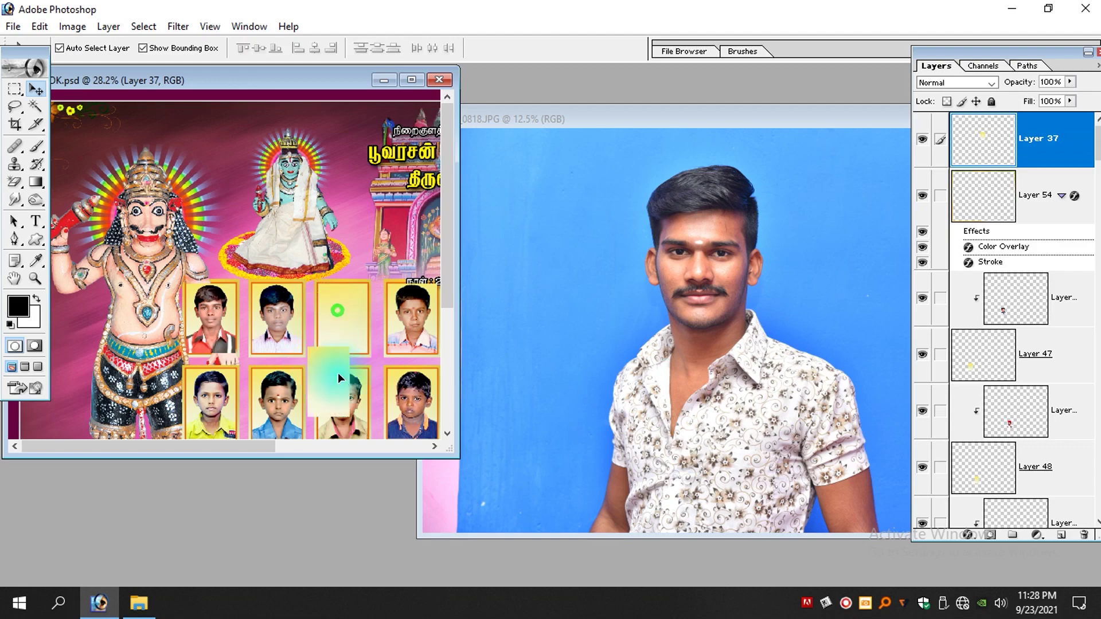
pyautogui.rightClick(343, 310)
pyautogui.click(367, 339)
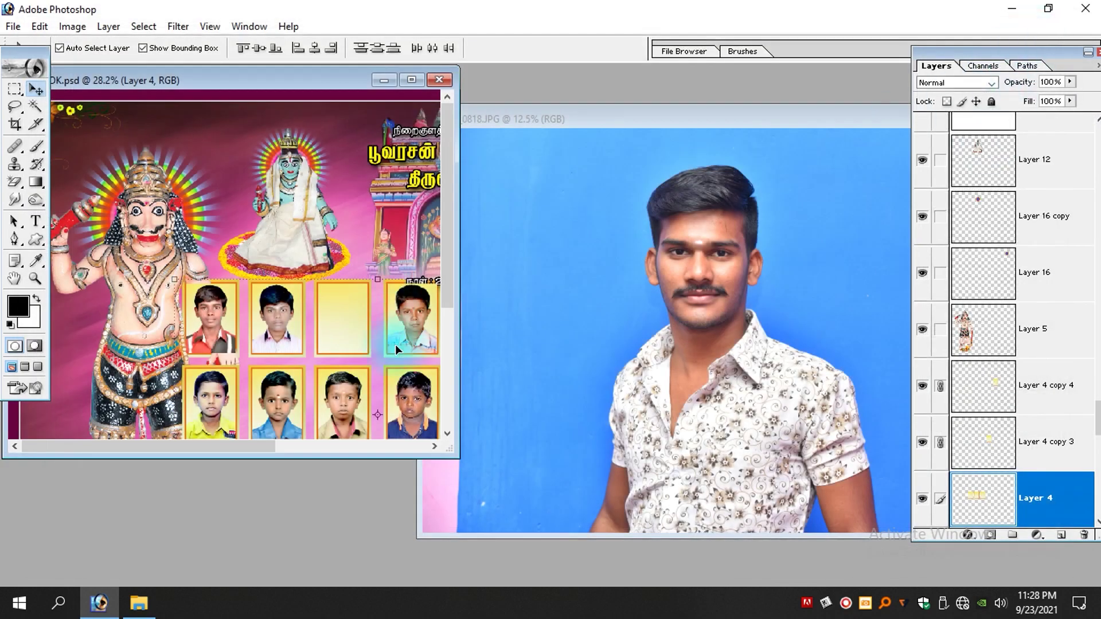
pyautogui.moveTo(302, 84); pyautogui.dragTo(565, 145)
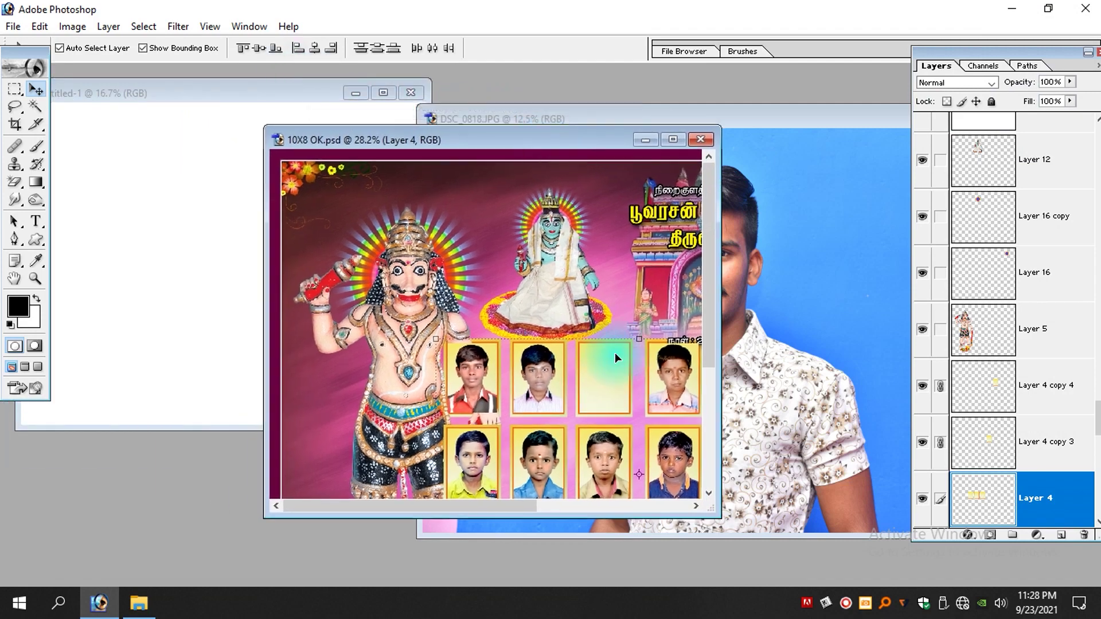
# Step: Copy the empty third frame's yellow gradient panel into the blank document and enlarge it
pyautogui.moveTo(614, 356); pyautogui.dragTo(462, 352)
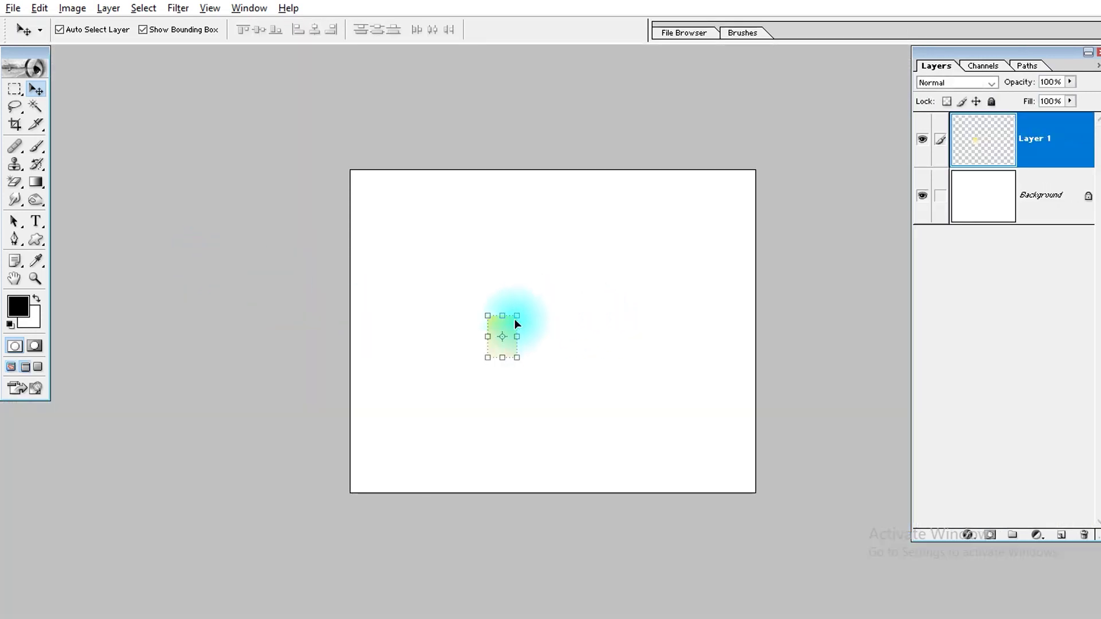
pyautogui.moveTo(516, 317); pyautogui.dragTo(583, 240)
pyautogui.press('Return')
pyautogui.hotkey('ctrl', 'space')
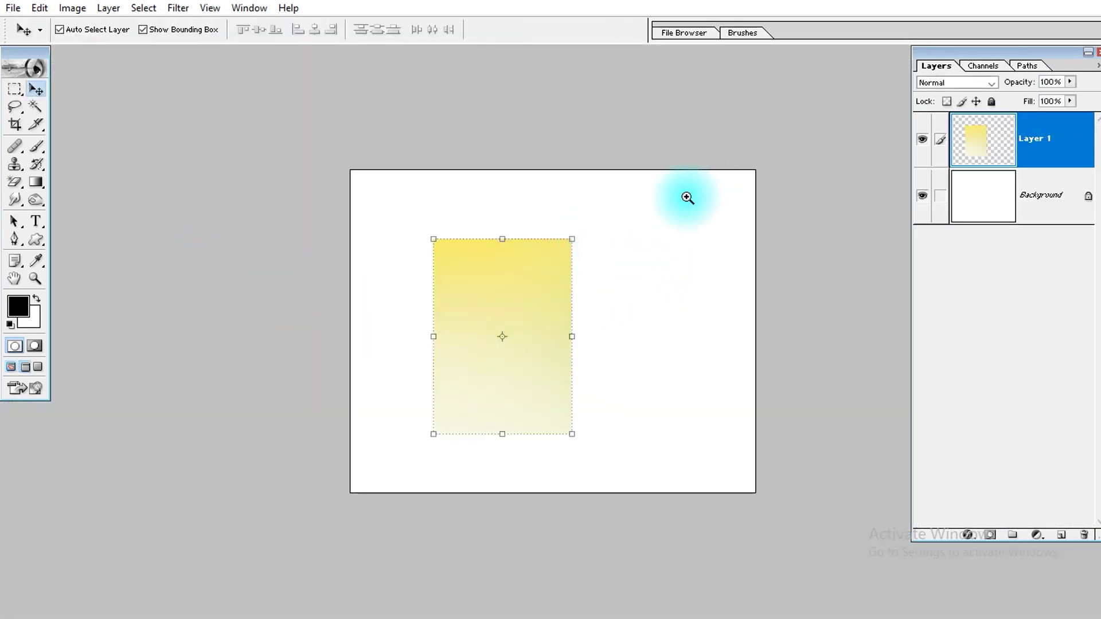
pyautogui.moveTo(686, 197); pyautogui.dragTo(390, 492)
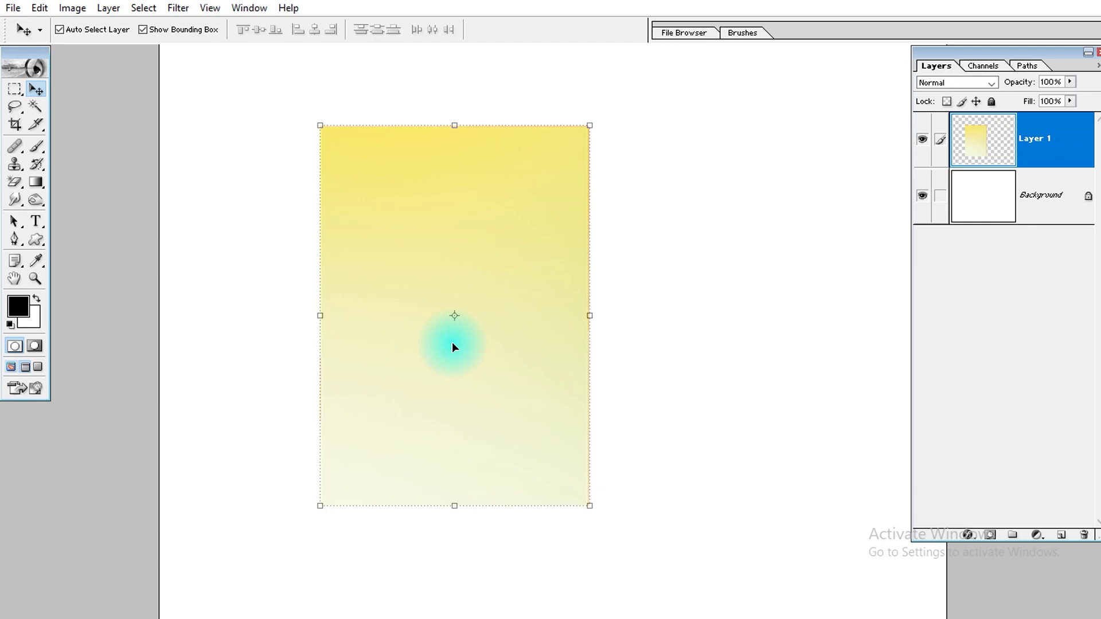
# Step: Delete the gradient panel layer from the new document
pyautogui.hotkey('alt', 'l')
pyautogui.press('l')
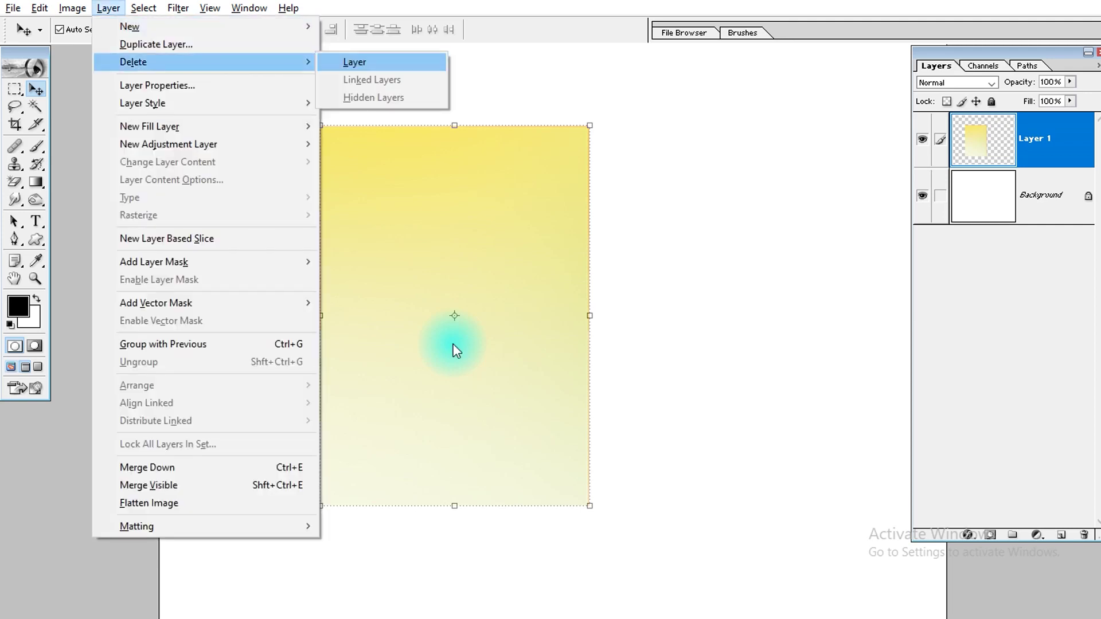
pyautogui.press('Return')
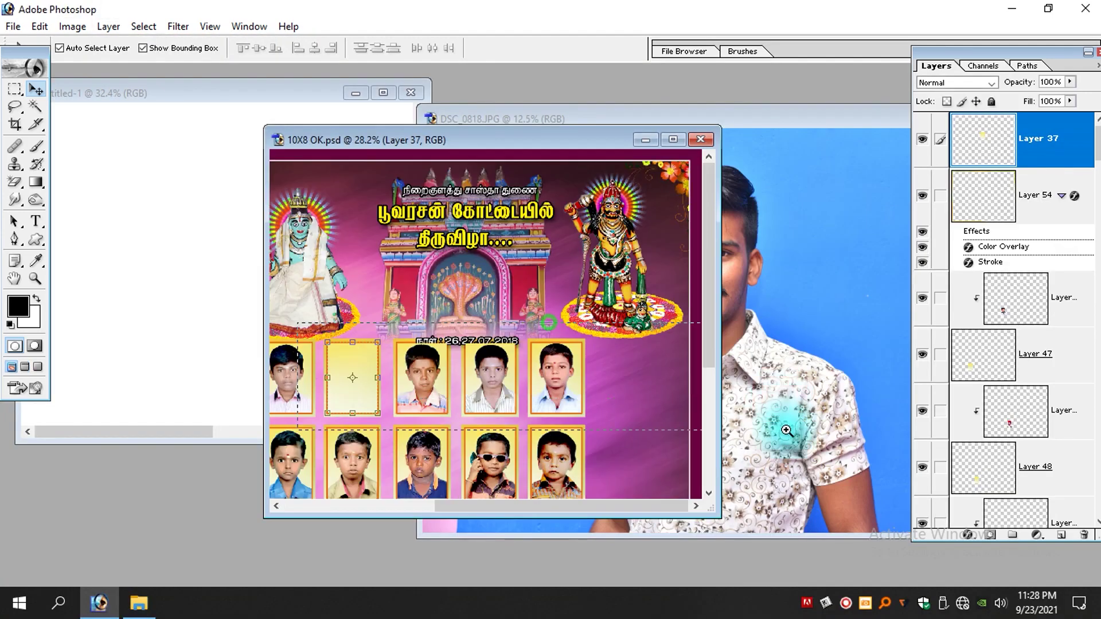
# Step: Select a rectangular area around the empty third frame in 10X8 OK and copy it from Layer 4
pyautogui.moveTo(786, 430); pyautogui.dragTo(786, 433)
pyautogui.moveTo(363, 359); pyautogui.dragTo(604, 335)
pyautogui.moveTo(442, 212); pyautogui.dragTo(486, 339)
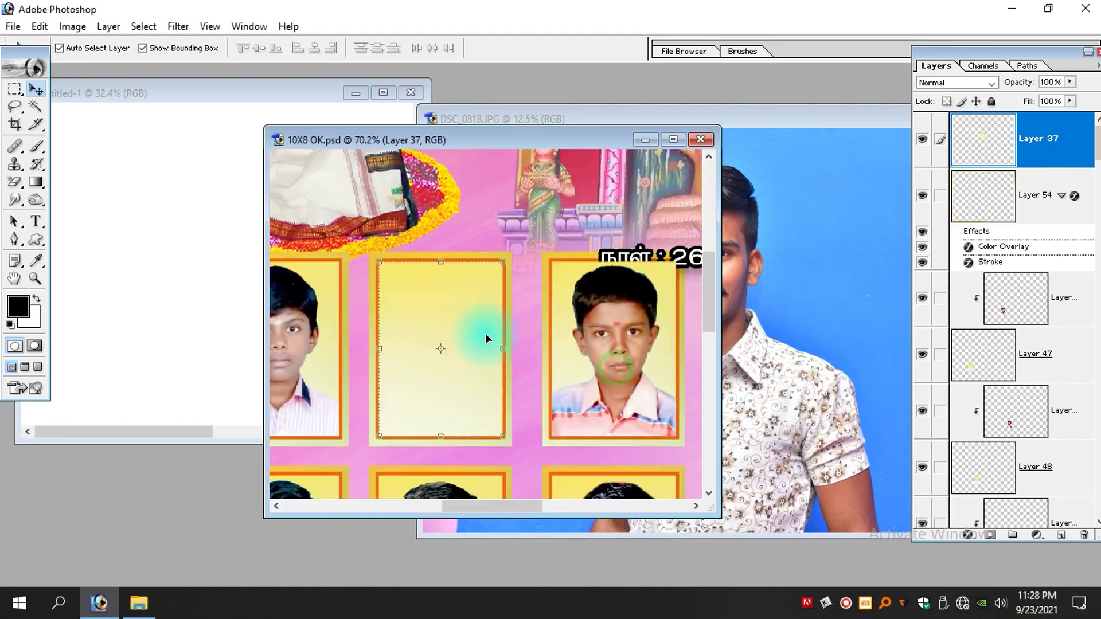
pyautogui.press('m')
pyautogui.moveTo(351, 221); pyautogui.dragTo(530, 455)
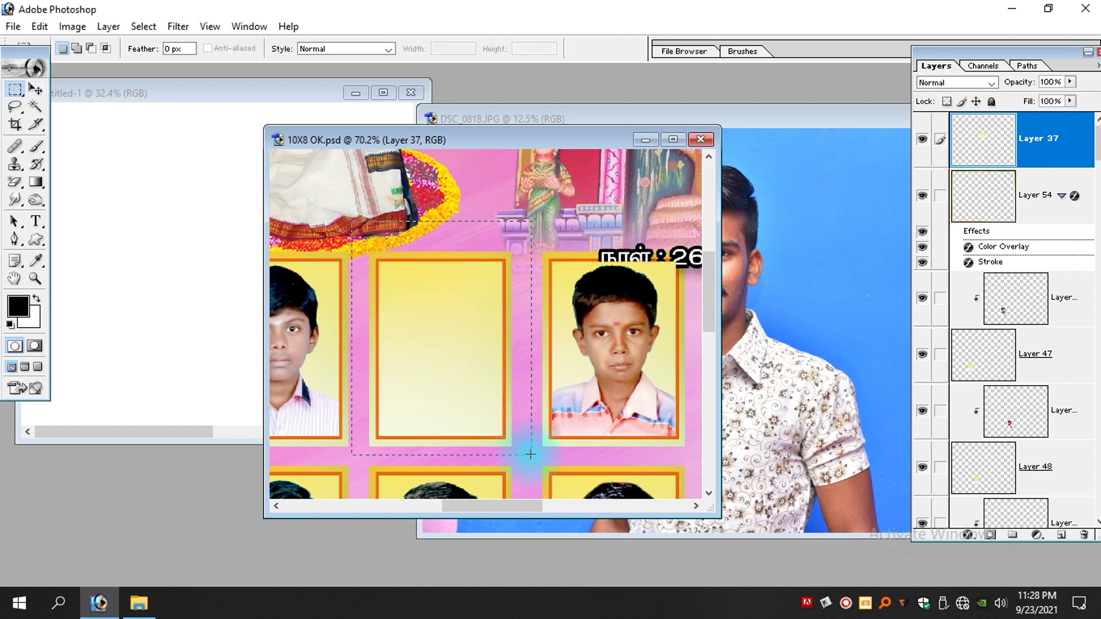
pyautogui.keyDown('ctrl'); pyautogui.rightClick(516, 449); pyautogui.keyUp('ctrl')
pyautogui.click(519, 454)
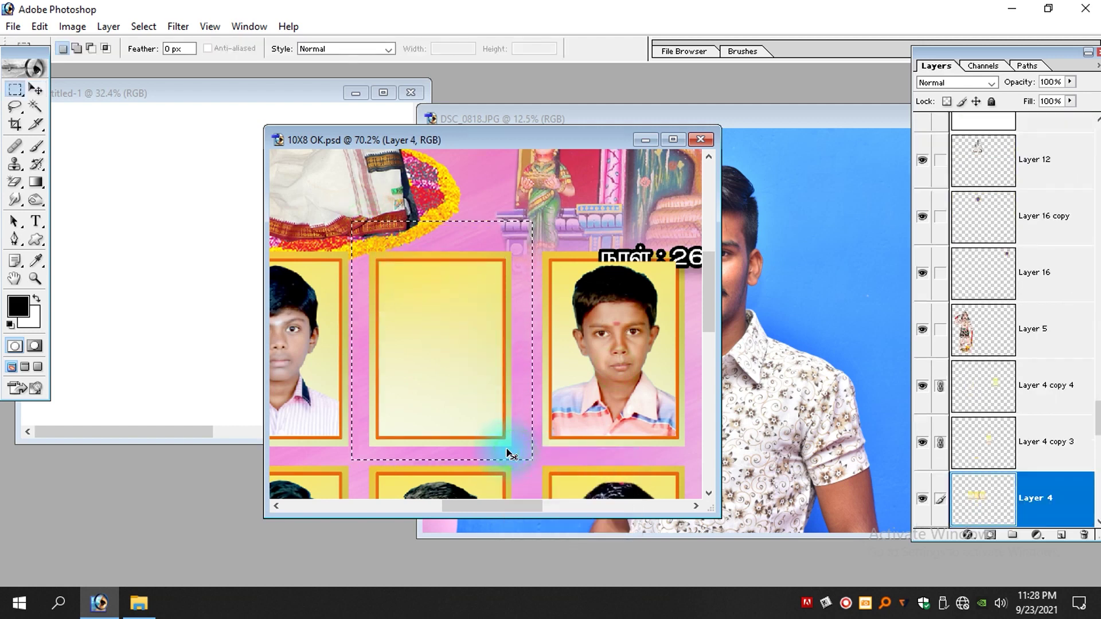
# Step: Paste the copied frame into the blank document and scale it up proportionally to most of the page height
pyautogui.hotkey('ctrl', 'Tab')
pyautogui.hotkey('ctrl', 'v')
pyautogui.hotkey('ctrl', 'z')
pyautogui.click(329, 269)
pyautogui.press('f')
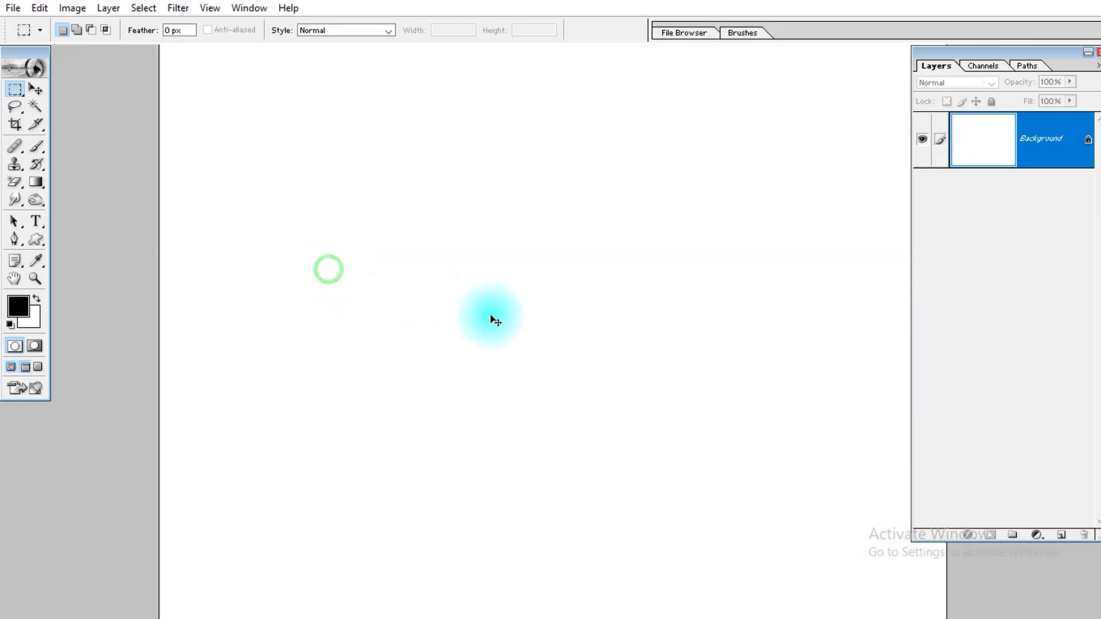
pyautogui.hotkey('ctrl', 'v')
pyautogui.press('v')
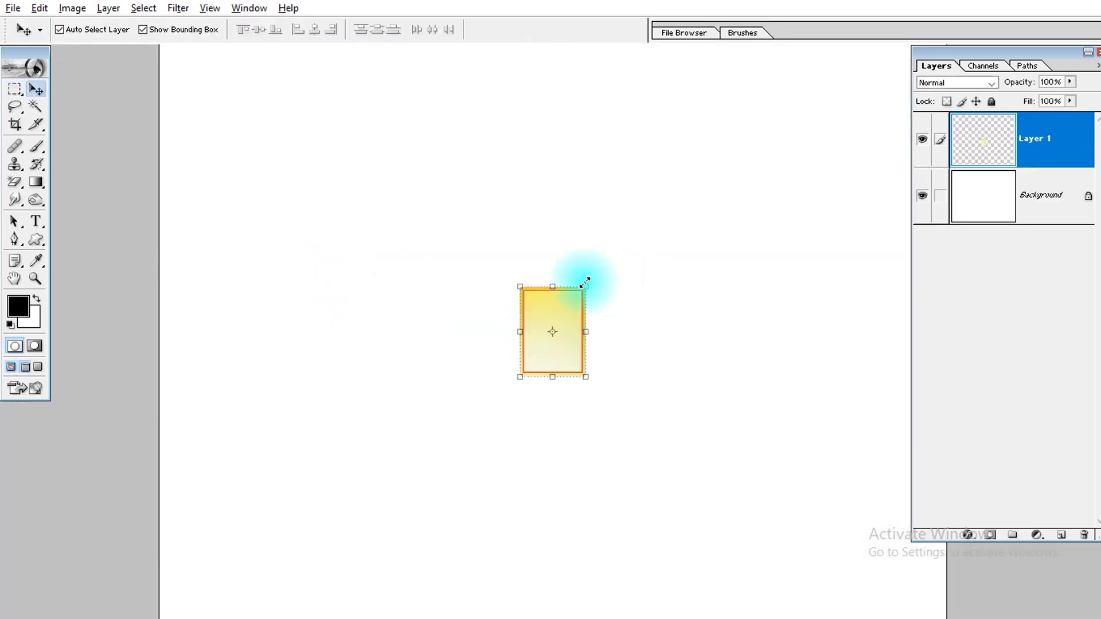
pyautogui.moveTo(592, 276); pyautogui.dragTo(743, 98)
pyautogui.press('Return')
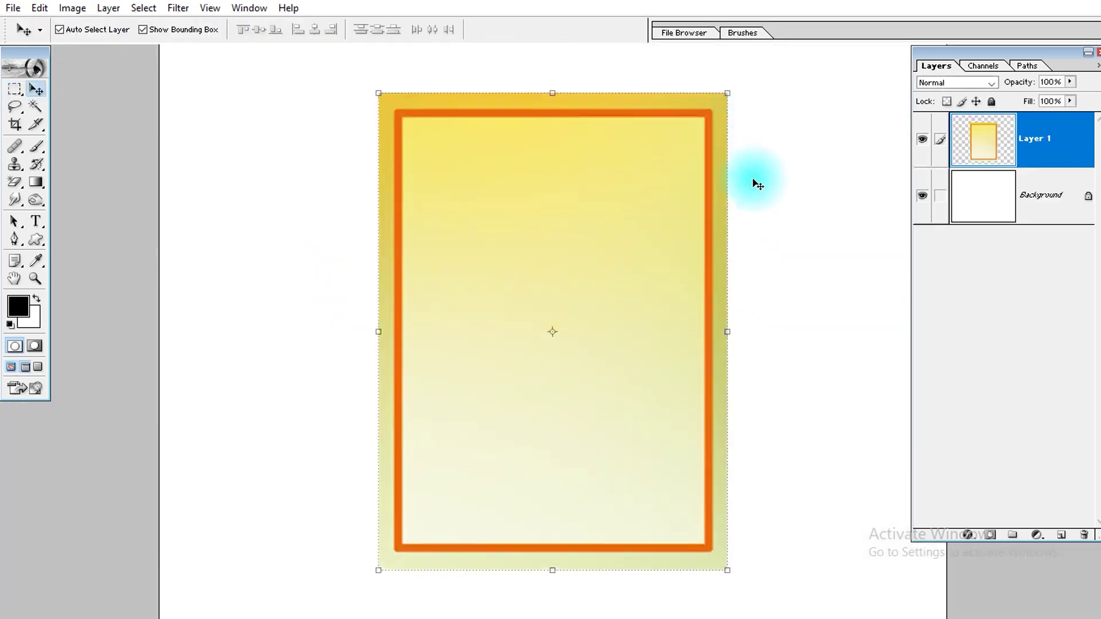
# Step: View the enlarged frame document side by side with the DSC_0818 photo
pyautogui.press('Tab')
pyautogui.hotkey('ctrl', '-')
pyautogui.press('f')
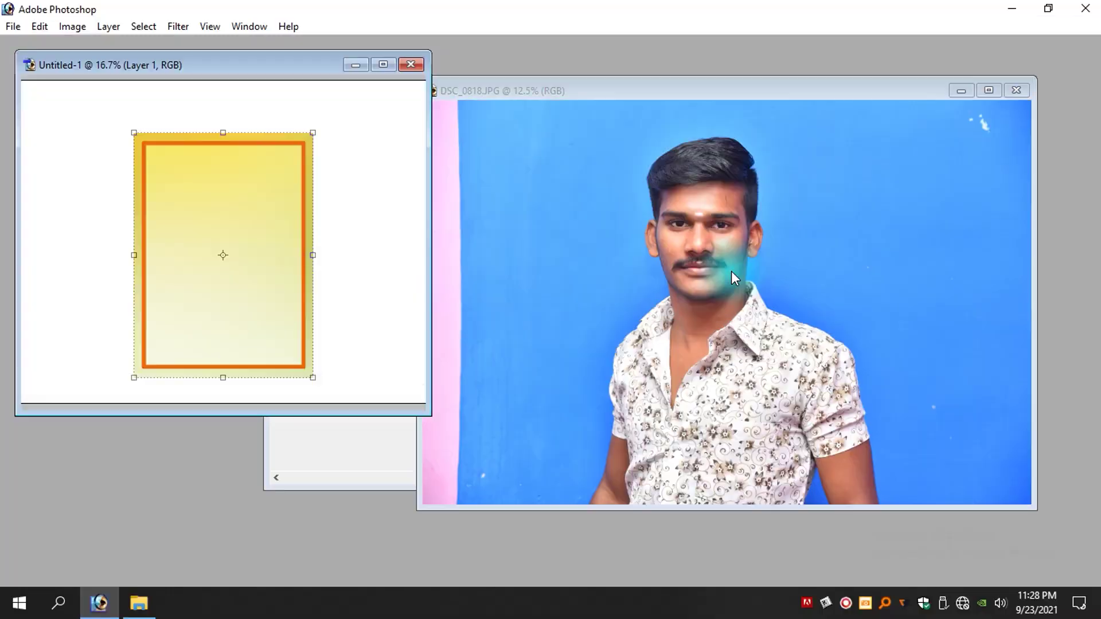
pyautogui.click(511, 250)
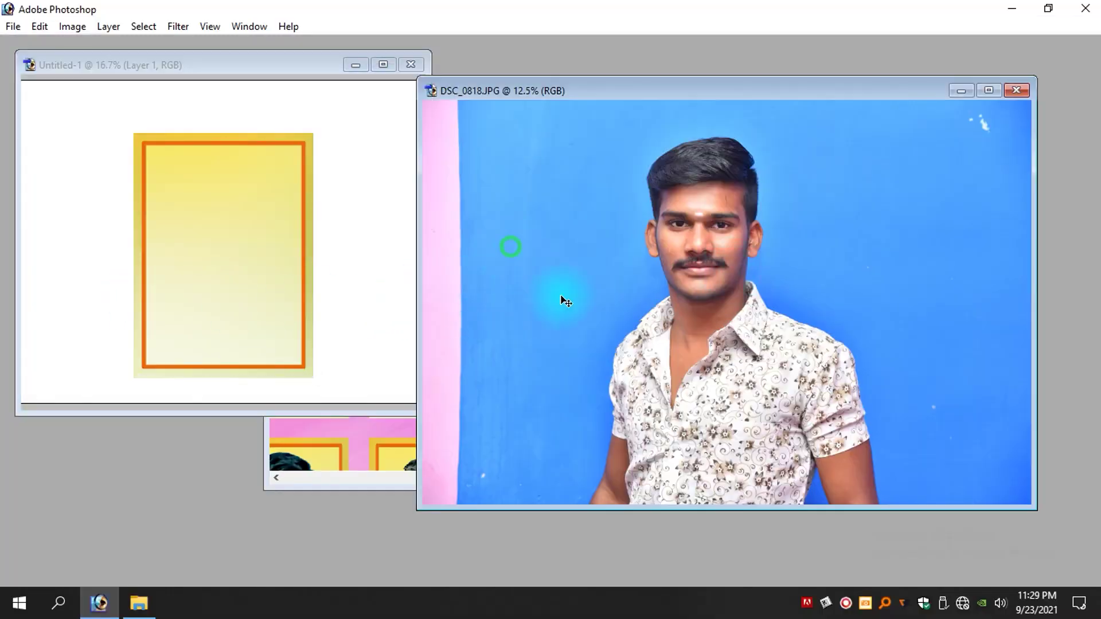
pyautogui.click(256, 240)
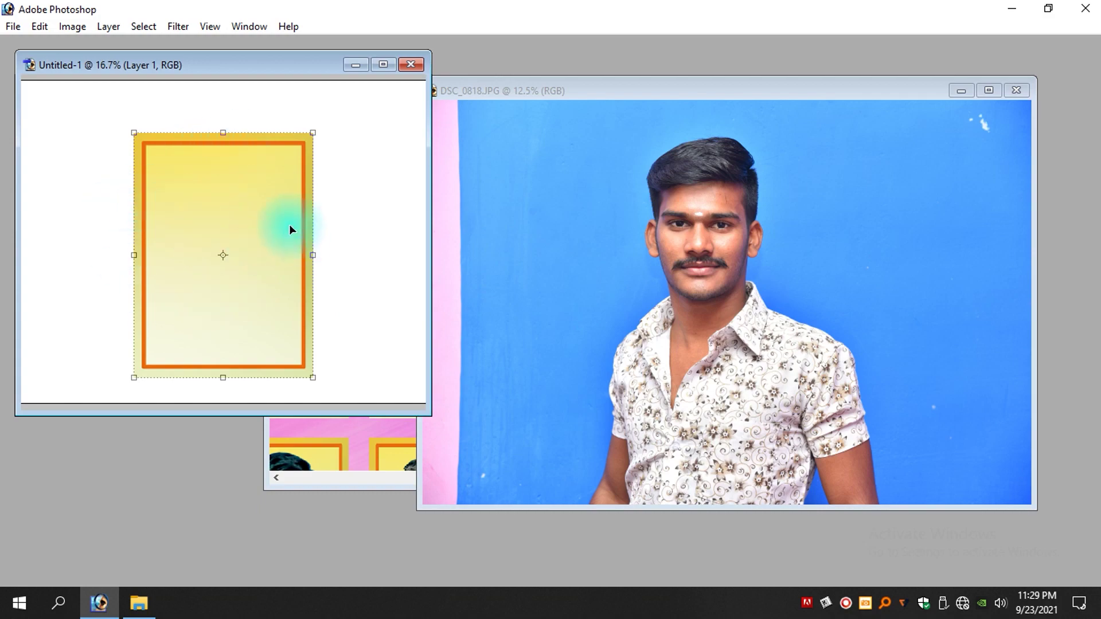
# Step: Select the entire yellow gradient area inside the orange border with the Magic Wand at tolerance 35
pyautogui.press('f')
pyautogui.press('f')
pyautogui.moveTo(414, 151); pyautogui.dragTo(734, 479)
pyautogui.press('w')
pyautogui.press('Tab')
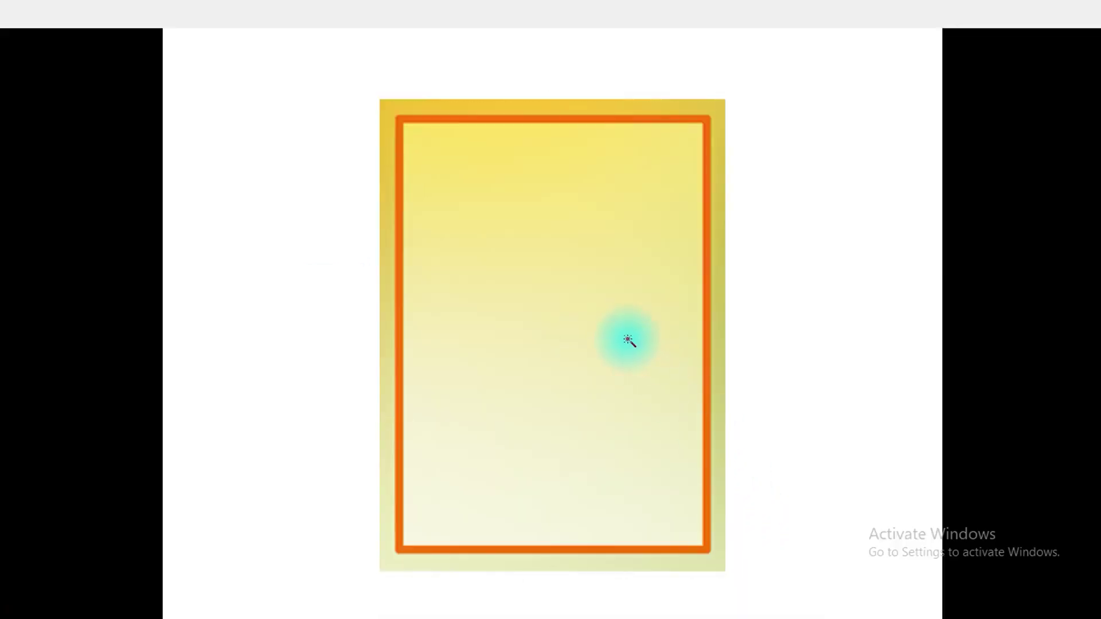
pyautogui.click(562, 252)
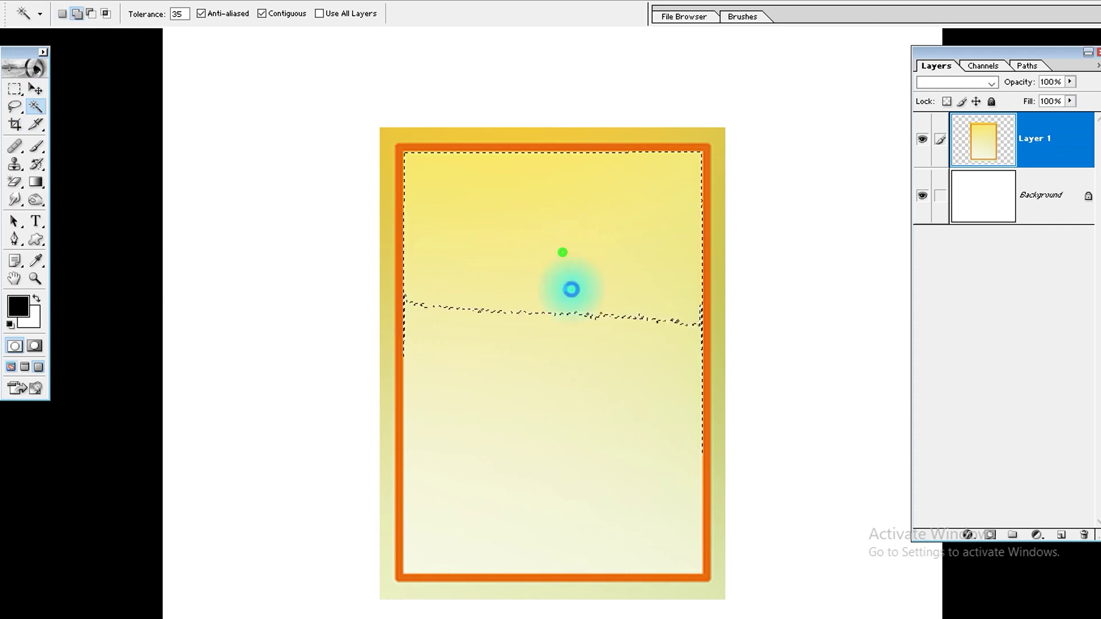
pyautogui.click(552, 504)
pyautogui.click(486, 252)
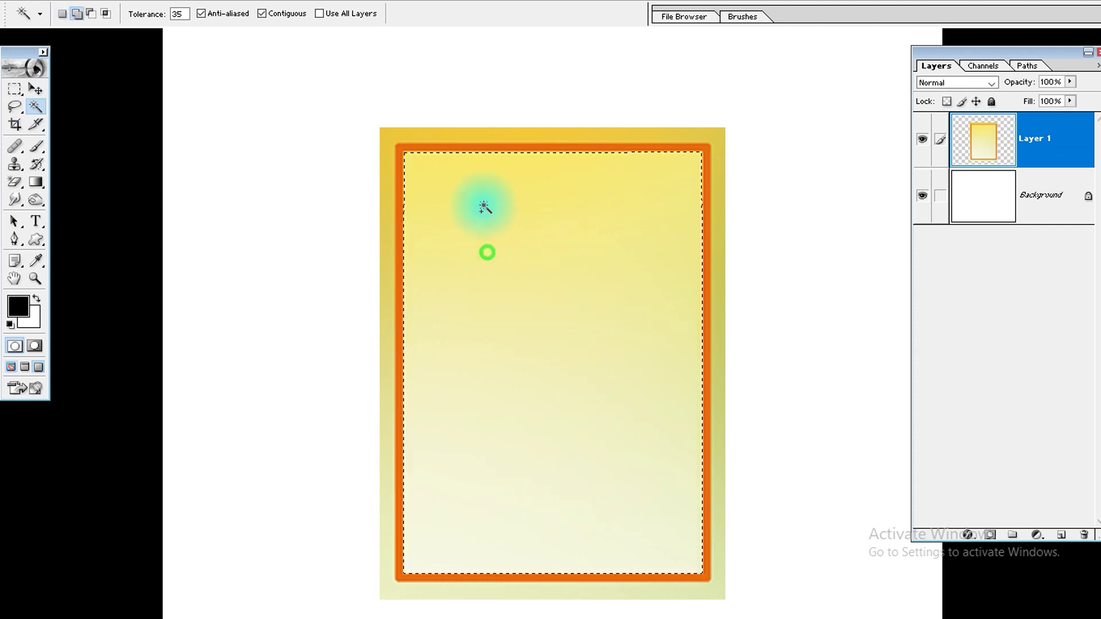
pyautogui.click(485, 207)
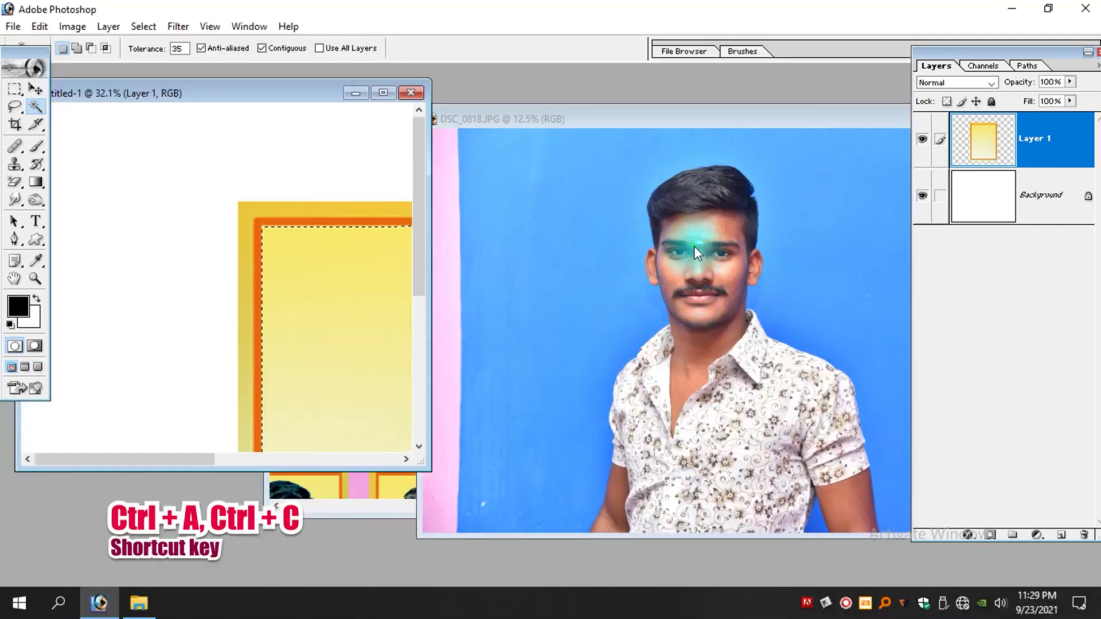
# Step: Copy the whole DSC_0818 photo and paste it into the selected inner area of the frame
pyautogui.click(694, 246)
pyautogui.moveTo(728, 120); pyautogui.dragTo(628, 131)
pyautogui.hotkey('ctrl', 'a')
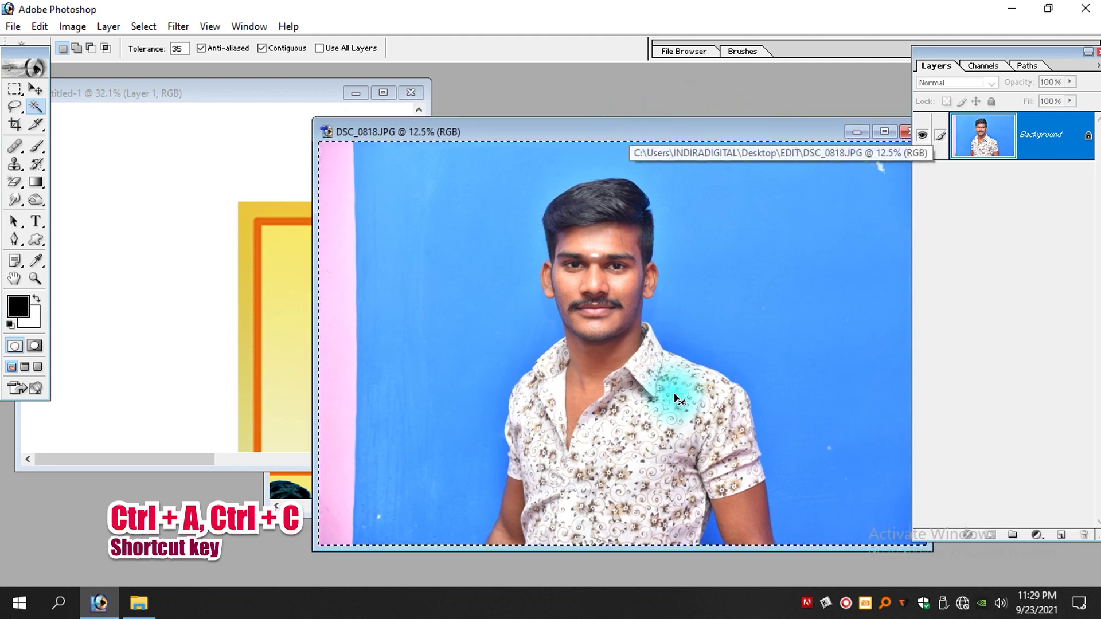
pyautogui.hotkey('ctrl', 'c')
pyautogui.click(140, 352)
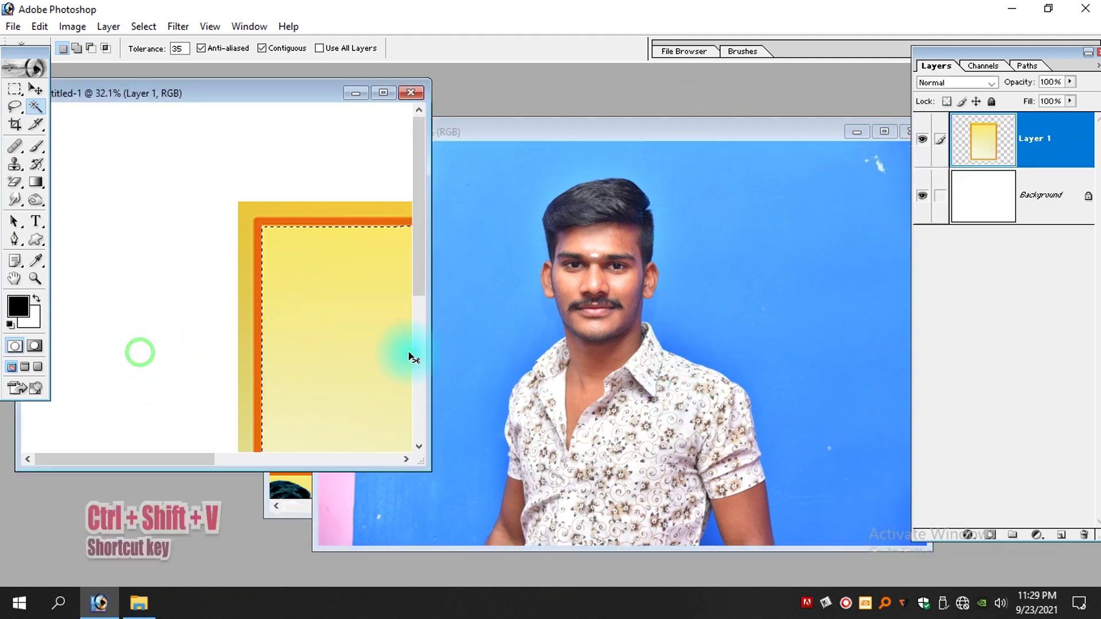
pyautogui.press('f')
pyautogui.press('f')
pyautogui.hotkey('ctrl', 'shift', 'v')
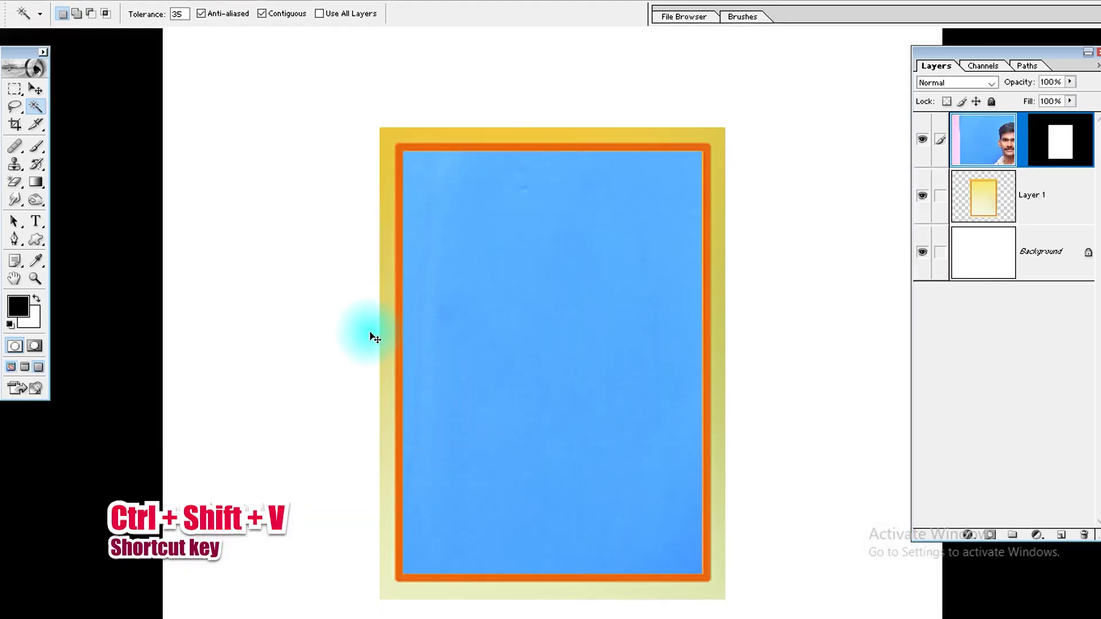
# Step: Scale down the pasted photo, fit the man's head and shoulders in the frame, and link Layer 1 to the photo layer
pyautogui.hotkey('ctrl', '-')
pyautogui.hotkey('ctrl', 't')
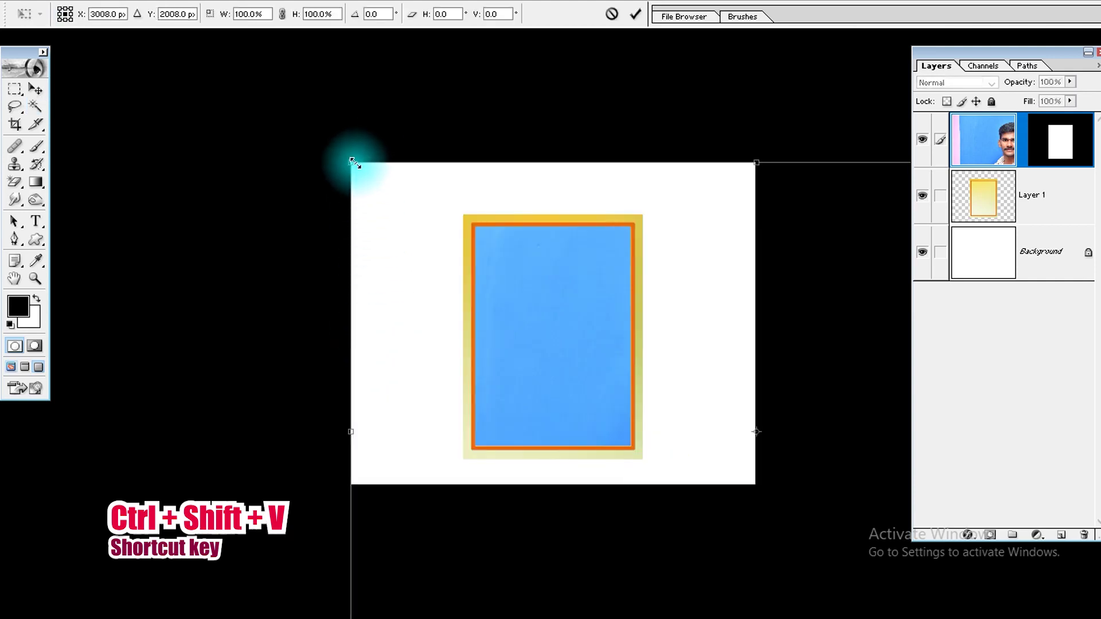
pyautogui.moveTo(352, 163); pyautogui.dragTo(568, 328)
pyautogui.moveTo(757, 416); pyautogui.dragTo(560, 306)
pyautogui.moveTo(642, 236); pyautogui.dragTo(645, 256)
pyautogui.press('Return')
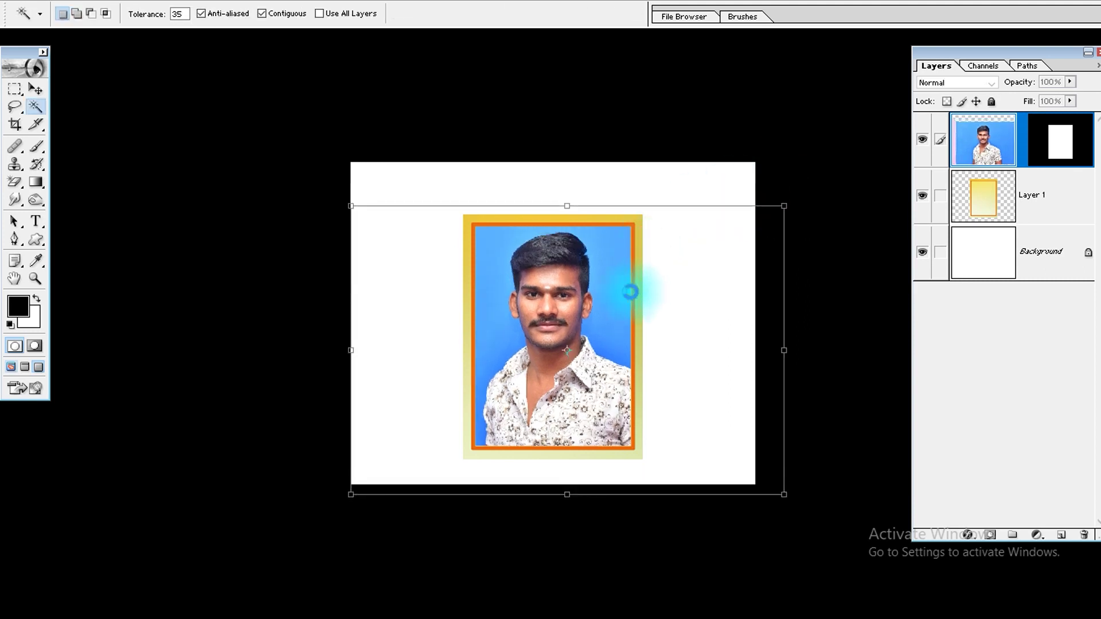
pyautogui.press('v')
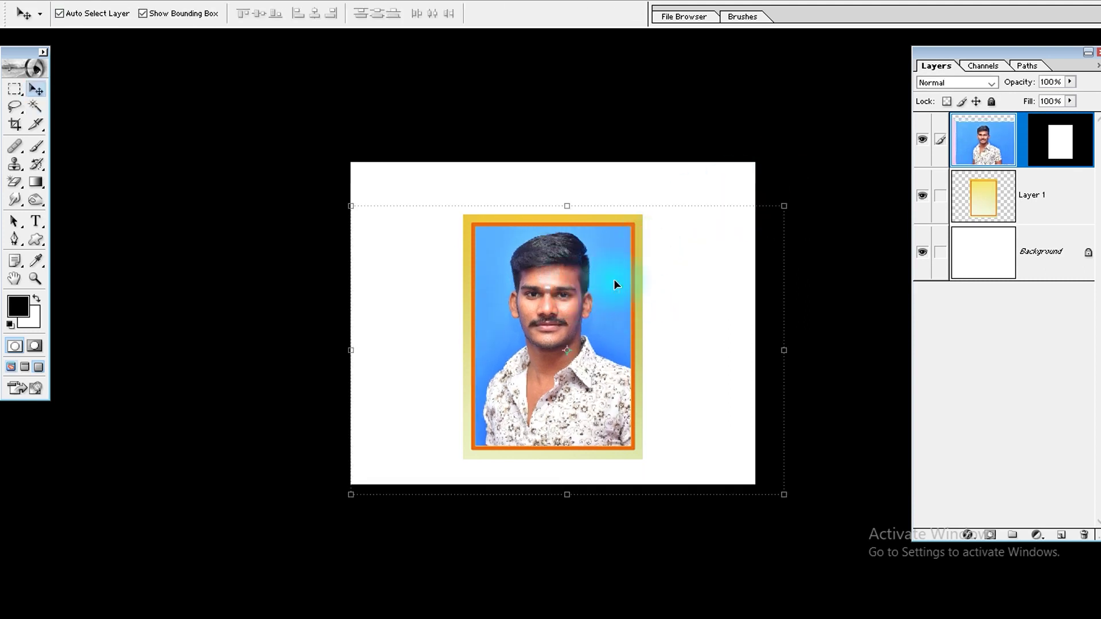
pyautogui.moveTo(560, 294); pyautogui.dragTo(560, 297)
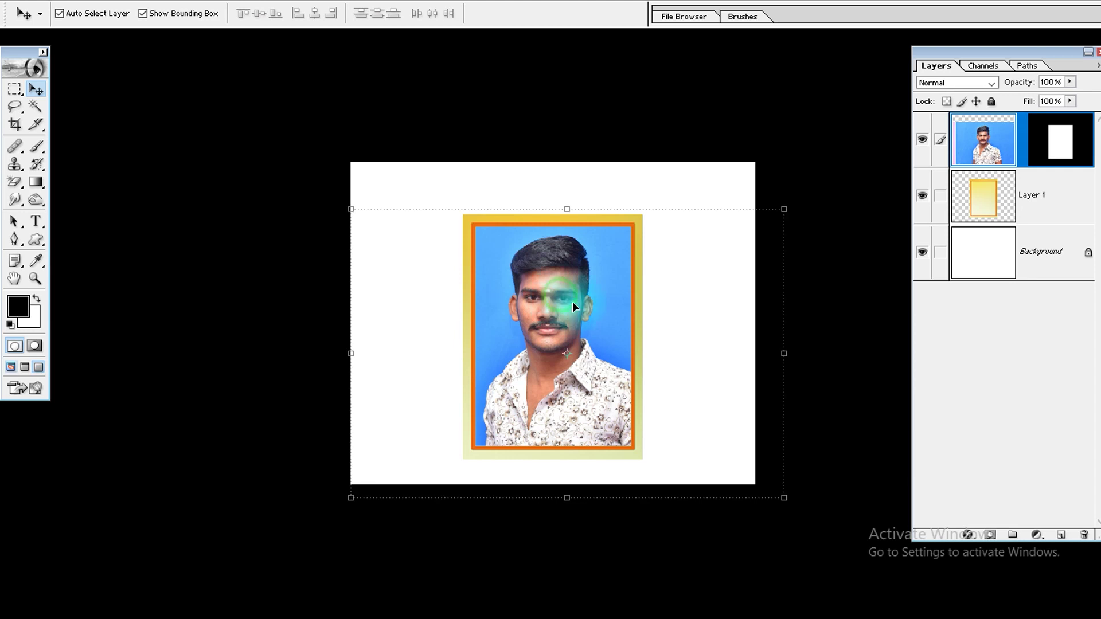
pyautogui.click(940, 196)
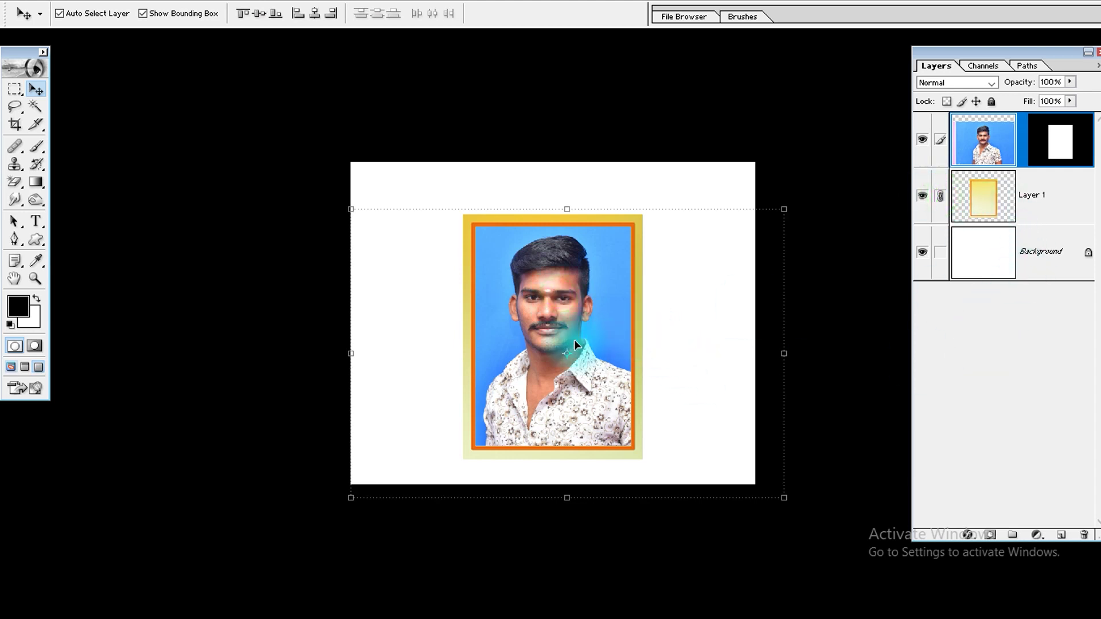
# Step: Open the design 10X15 Raj.psd from the EDIT folder and move its window to uncover the framed photo
pyautogui.hotkey('alt', 'Tab')
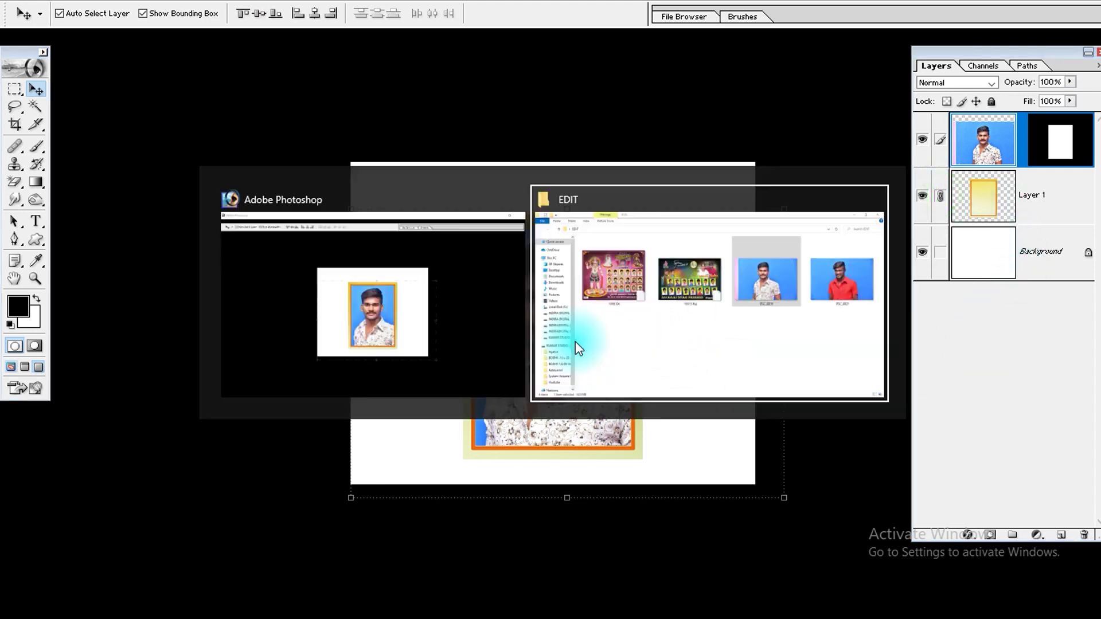
pyautogui.hotkey('alt', 'Tab')
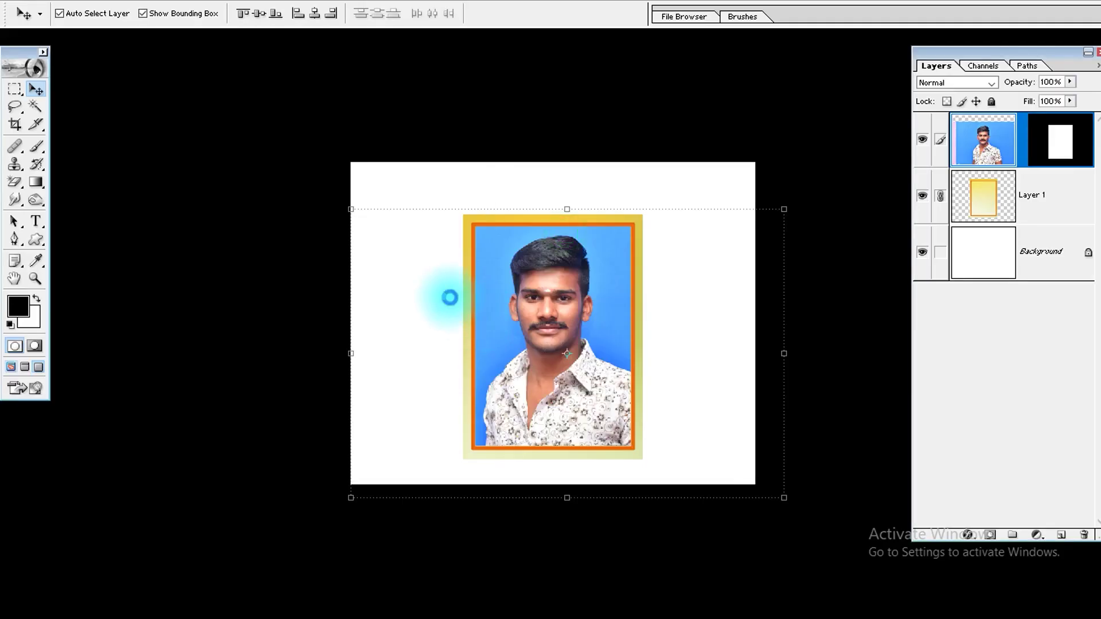
pyautogui.hotkey('ctrl', 'Tab')
pyautogui.press('f')
pyautogui.press('f')
pyautogui.press('f')
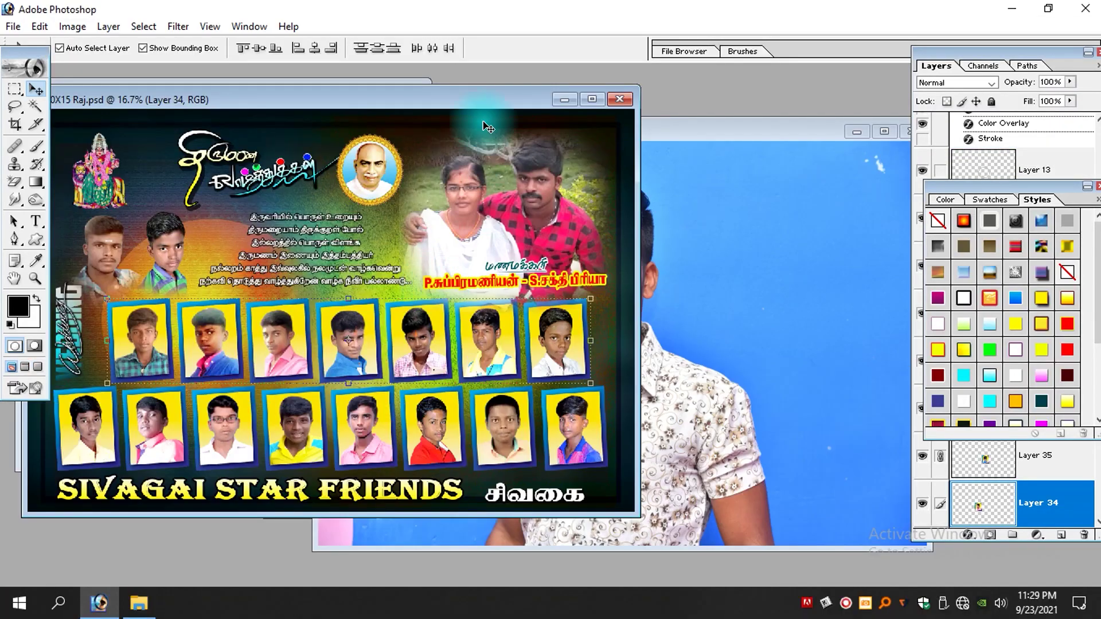
pyautogui.moveTo(426, 99); pyautogui.dragTo(549, 283)
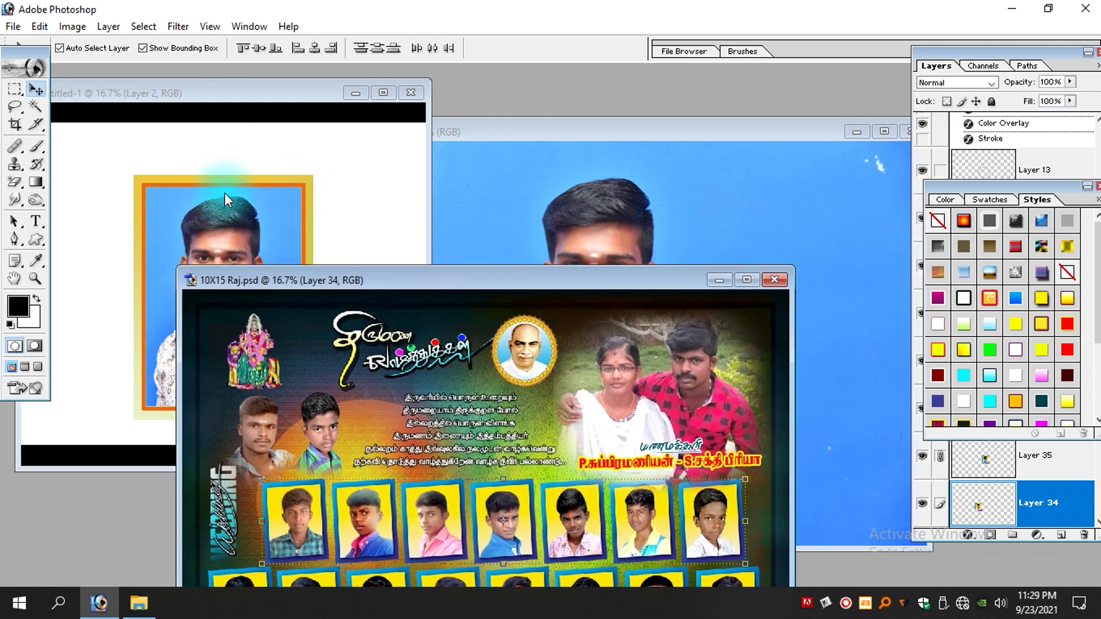
pyautogui.click(224, 193)
pyautogui.press('f')
pyautogui.press('f')
pyautogui.press('f')
pyautogui.press('f')
pyautogui.press('f')
pyautogui.press('f')
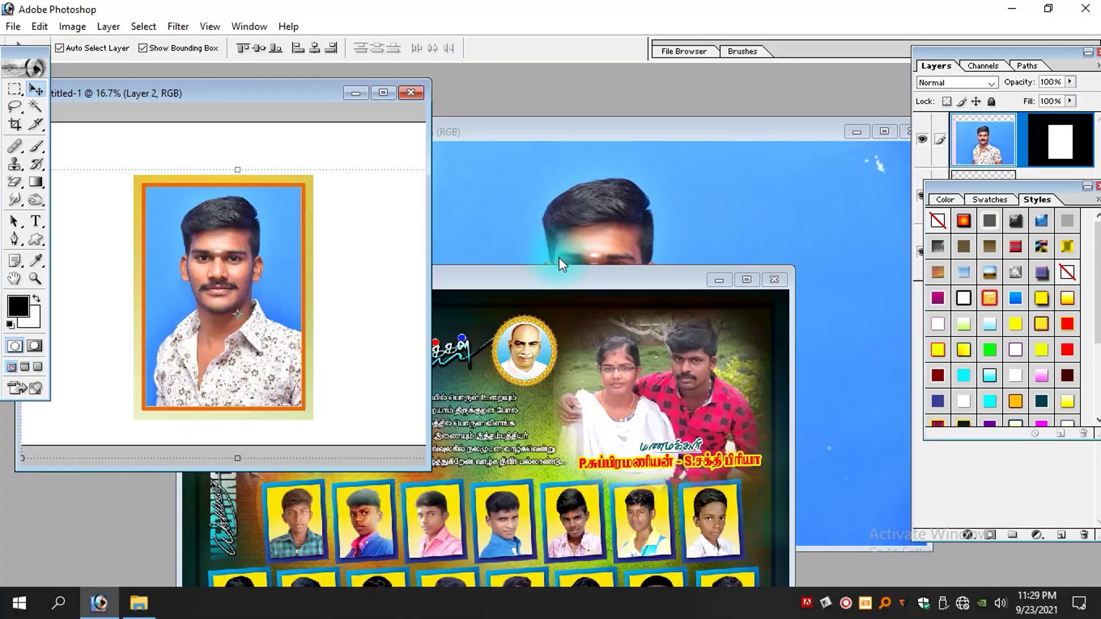
# Step: Bring the 10X15 Raj design forward, shift its linked upper row of framed portraits sideways, and undo the move
pyautogui.click(555, 277)
pyautogui.moveTo(555, 277); pyautogui.dragTo(558, 136)
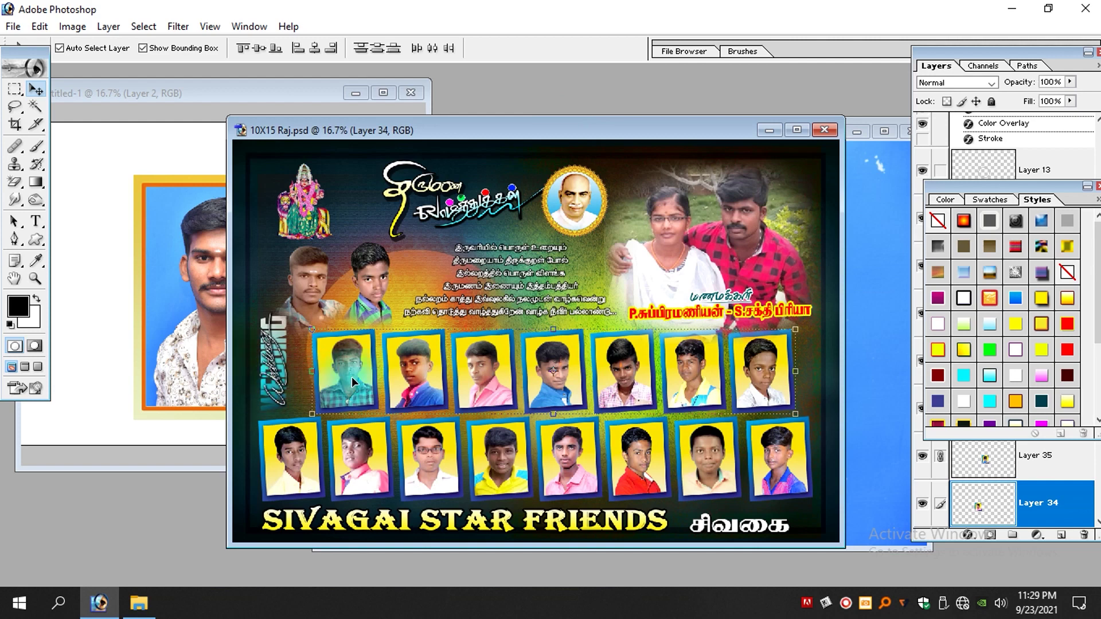
pyautogui.moveTo(352, 376); pyautogui.dragTo(481, 384)
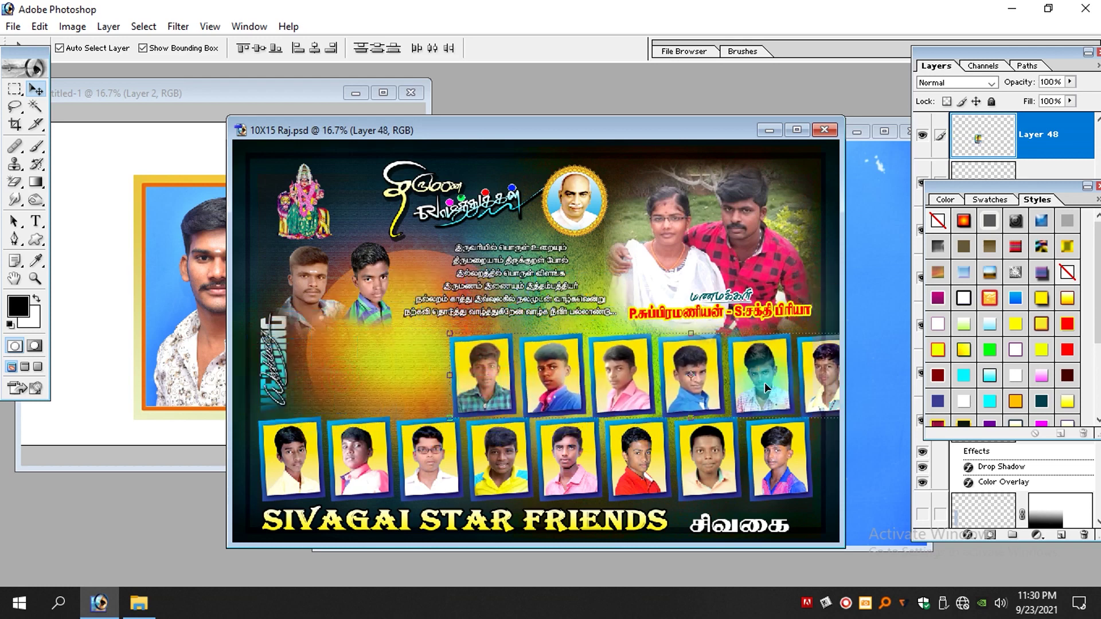
pyautogui.hotkey('ctrl', 'z')
# Step: Return to the framed photo document, maximize it and hide the Styles palette
pyautogui.click(194, 297)
pyautogui.moveTo(209, 250); pyautogui.dragTo(235, 270)
pyautogui.click(383, 93)
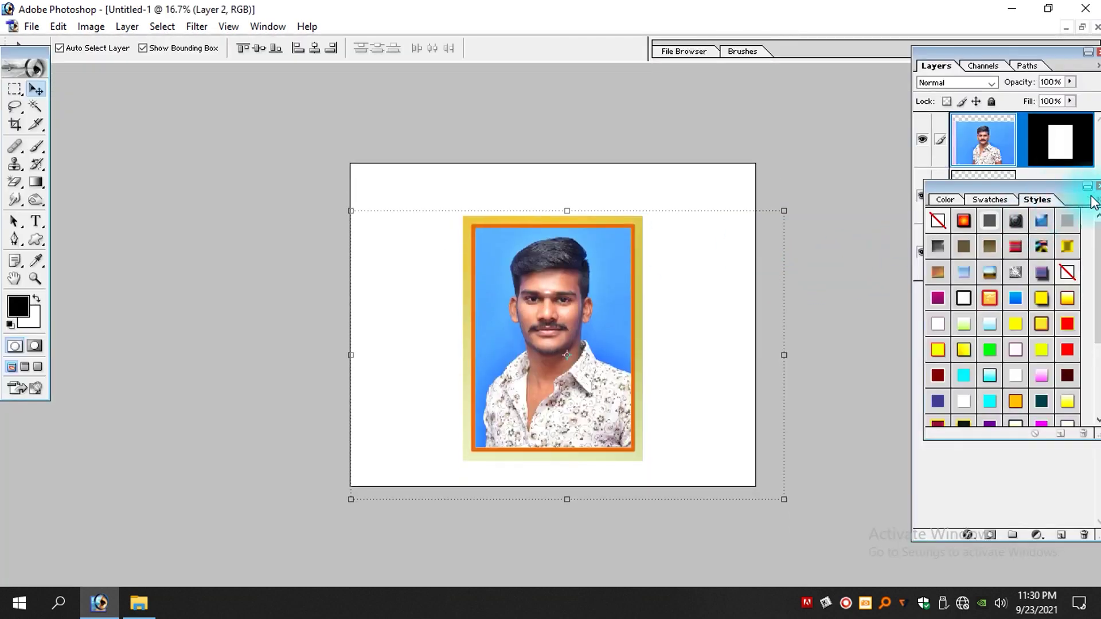
pyautogui.click(1096, 185)
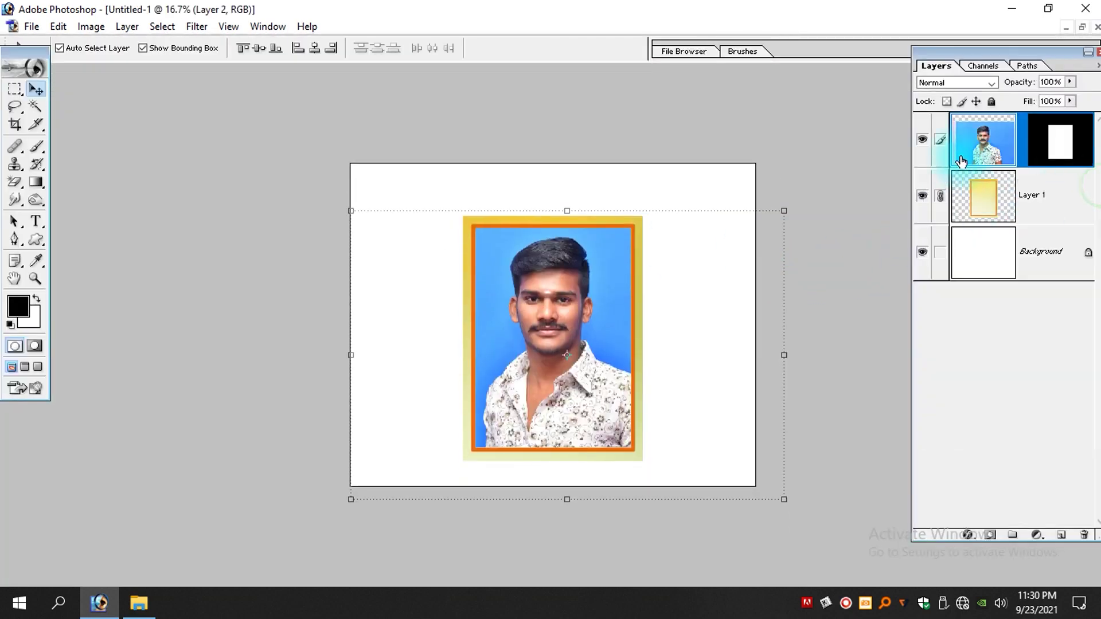
# Step: Test-move the linked photo and frame sideways, undo the move, and delete the masked photo layer, Layer 2
pyautogui.moveTo(598, 311); pyautogui.dragTo(795, 319)
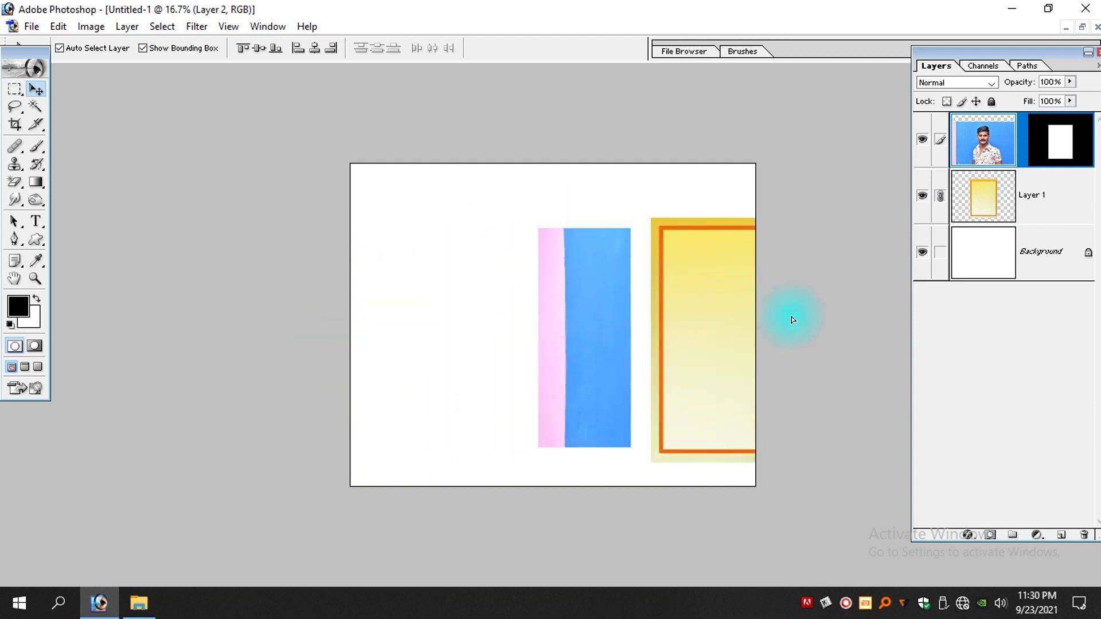
pyautogui.hotkey('ctrl', 'z')
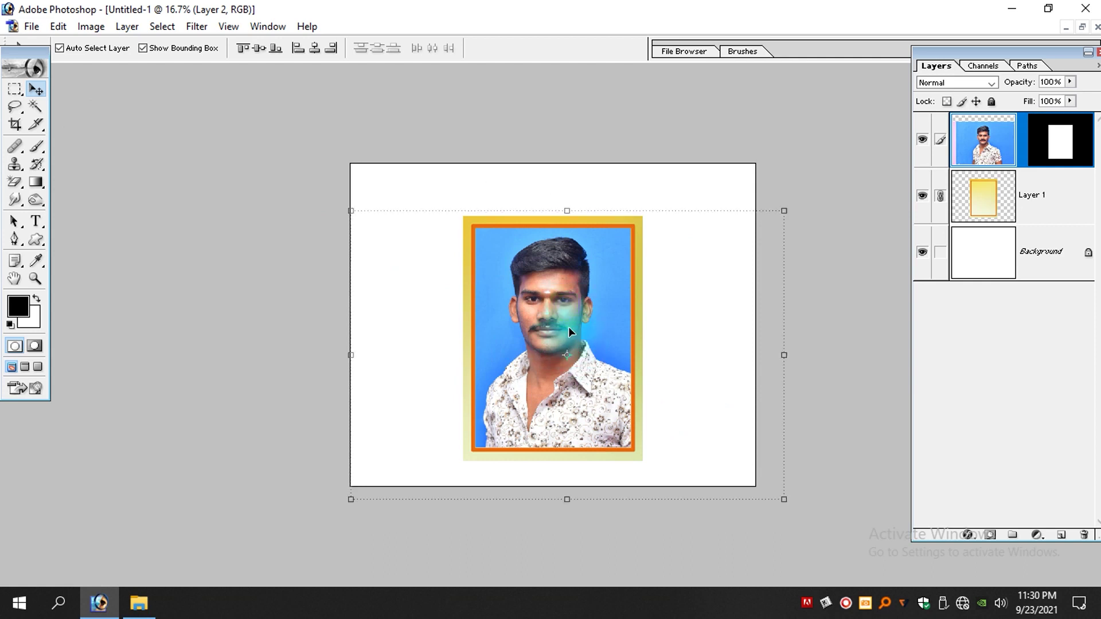
pyautogui.hotkey('alt', 'l')
pyautogui.press('l')
pyautogui.press('l')
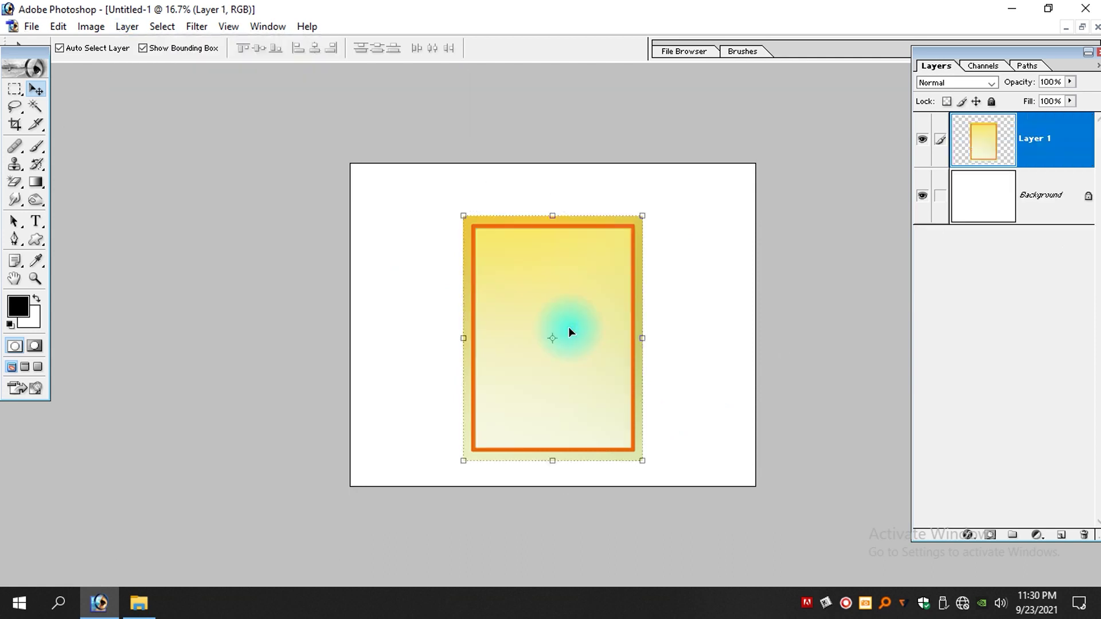
# Step: Return to separate document windows, bring the DSC_0818 photo into the frame document and group it with Layer 1
pyautogui.press('f')
pyautogui.press('f')
pyautogui.press('f')
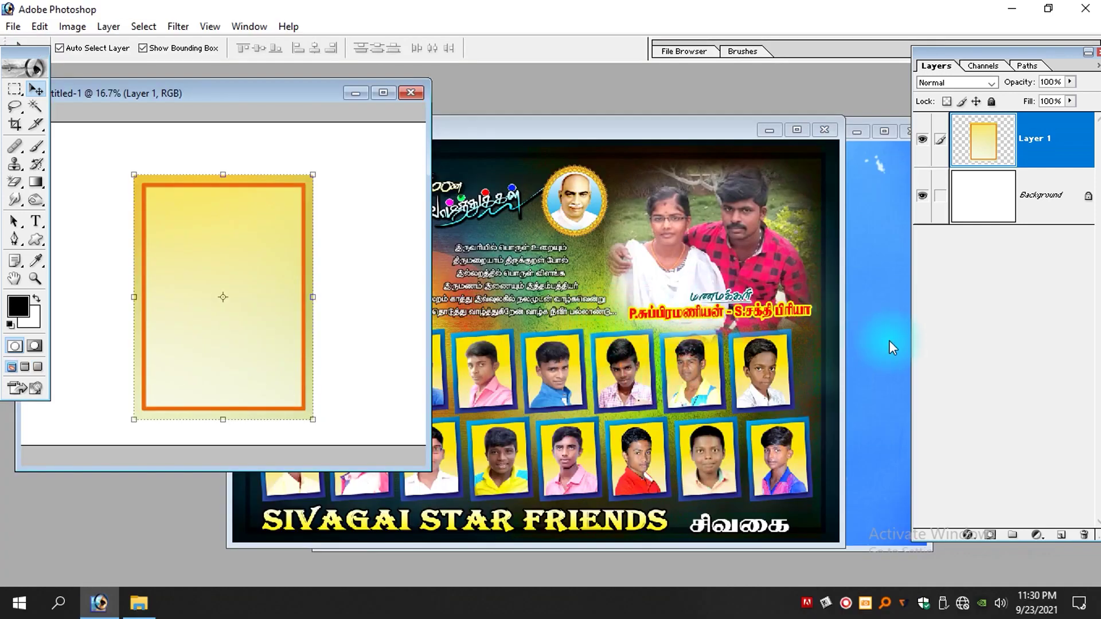
pyautogui.click(889, 341)
pyautogui.click(254, 258)
pyautogui.rightClick(236, 244)
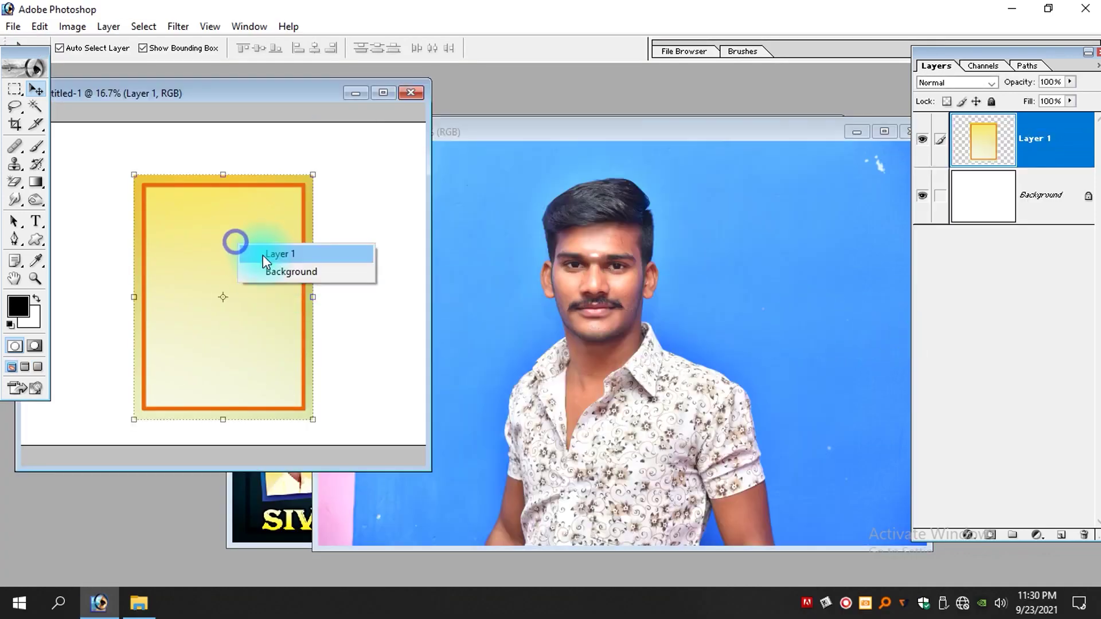
pyautogui.click(263, 254)
pyautogui.click(235, 274)
pyautogui.click(634, 282)
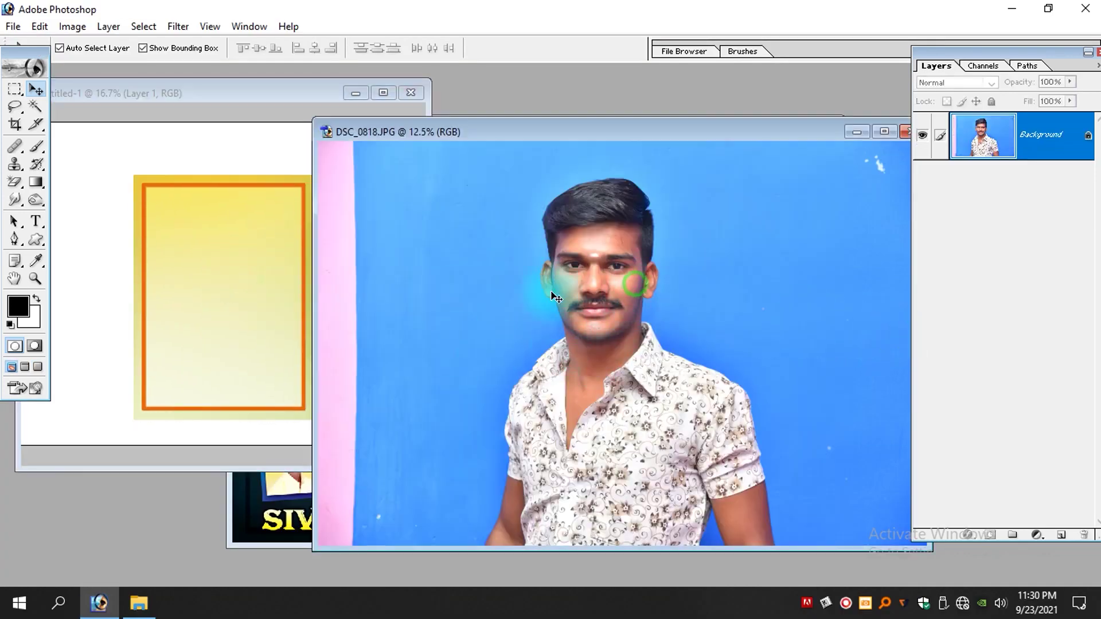
pyautogui.moveTo(221, 258); pyautogui.dragTo(257, 270)
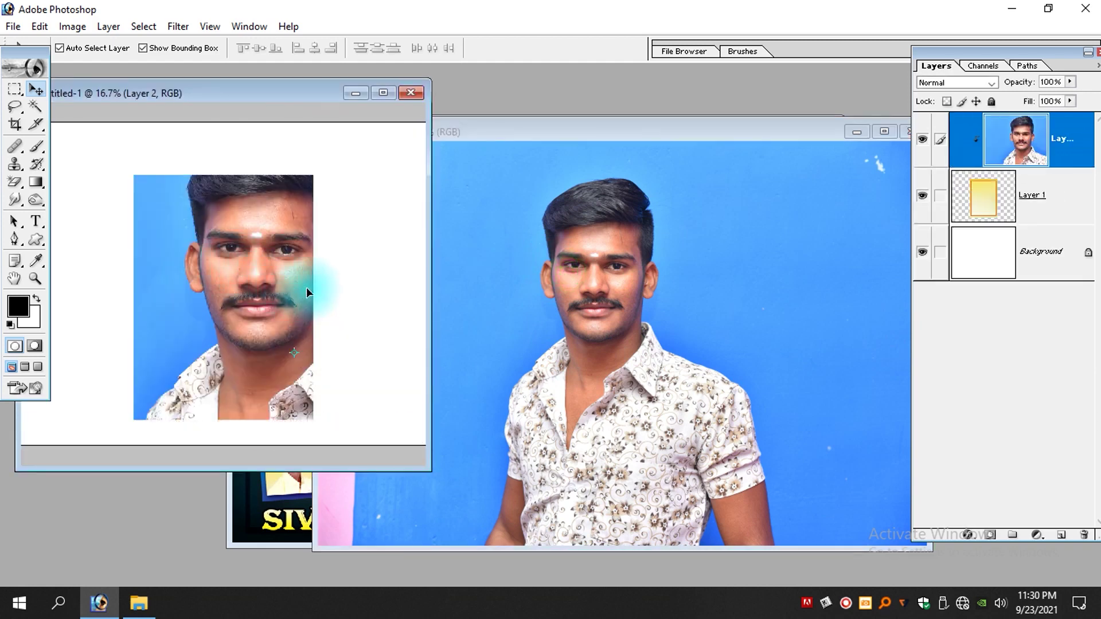
# Step: Maximize the frame document and scale the grouped photo down to fit the man's head and shoulders within Layer 1's shape
pyautogui.click(383, 93)
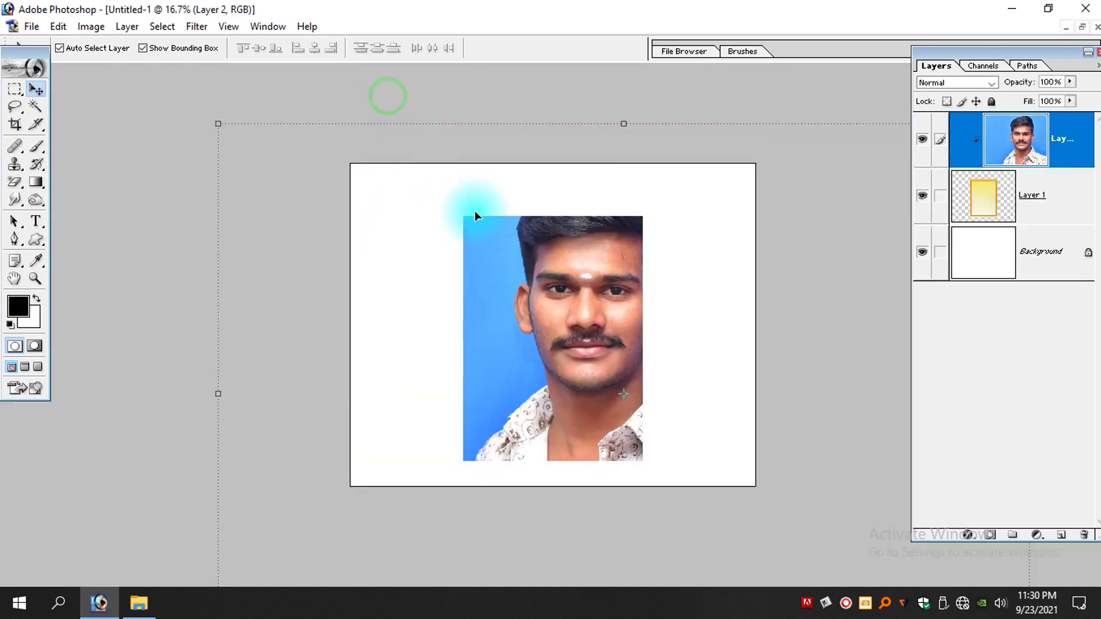
pyautogui.click(223, 129)
pyautogui.moveTo(223, 140); pyautogui.dragTo(376, 231)
pyautogui.moveTo(590, 329); pyautogui.dragTo(538, 297)
pyautogui.press('Return')
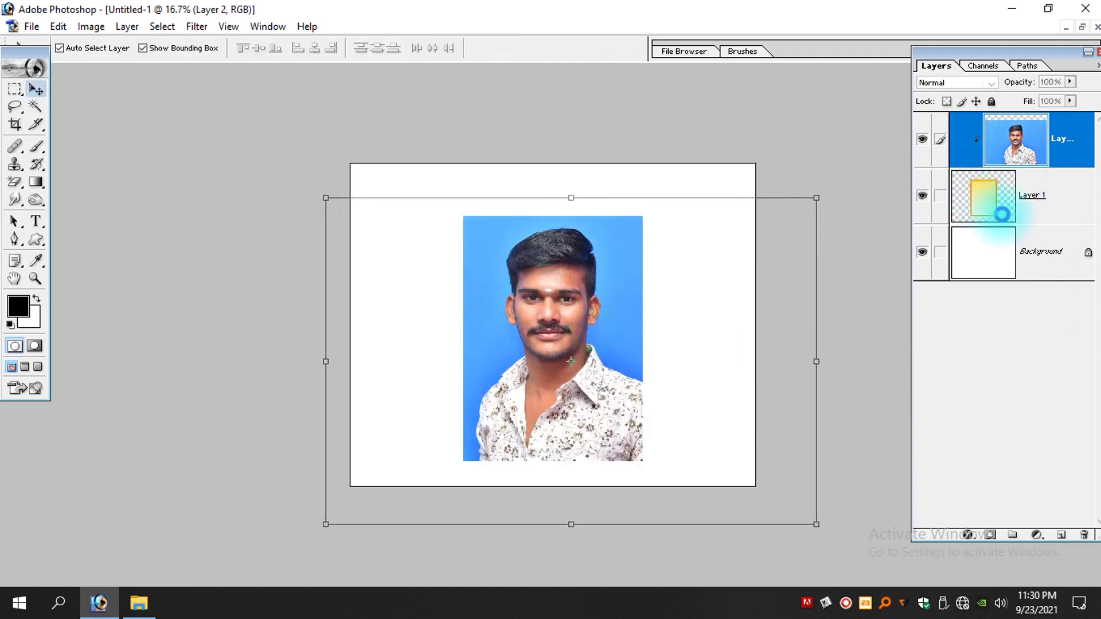
# Step: Hide and redisplay the photo layer to compare it with the frame, and move the photo down within Layer 1's shape
pyautogui.click(922, 140)
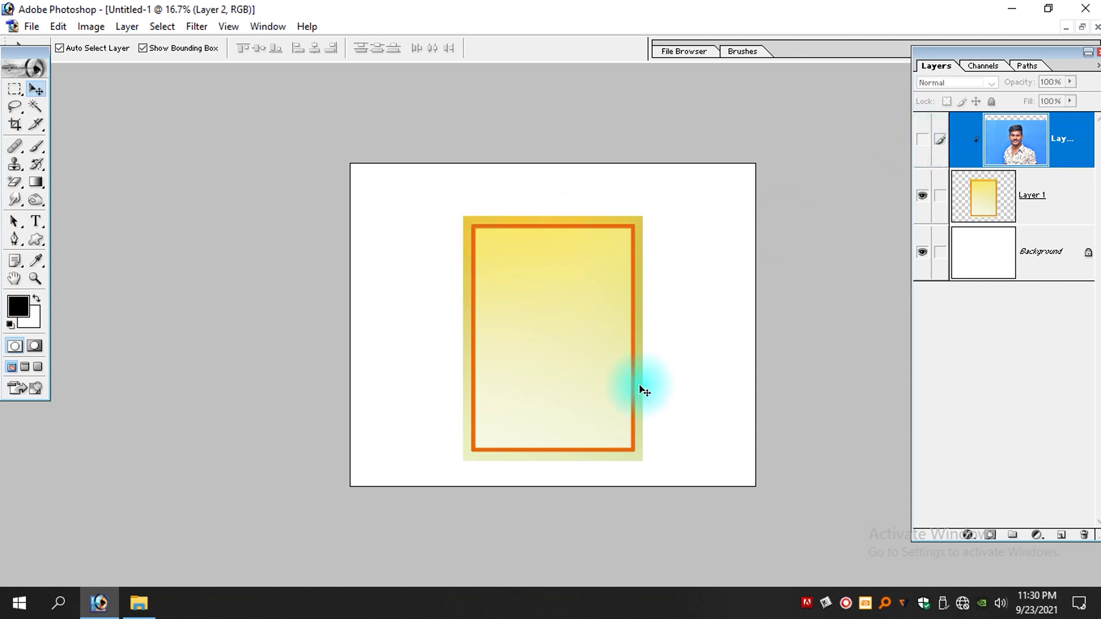
pyautogui.click(921, 139)
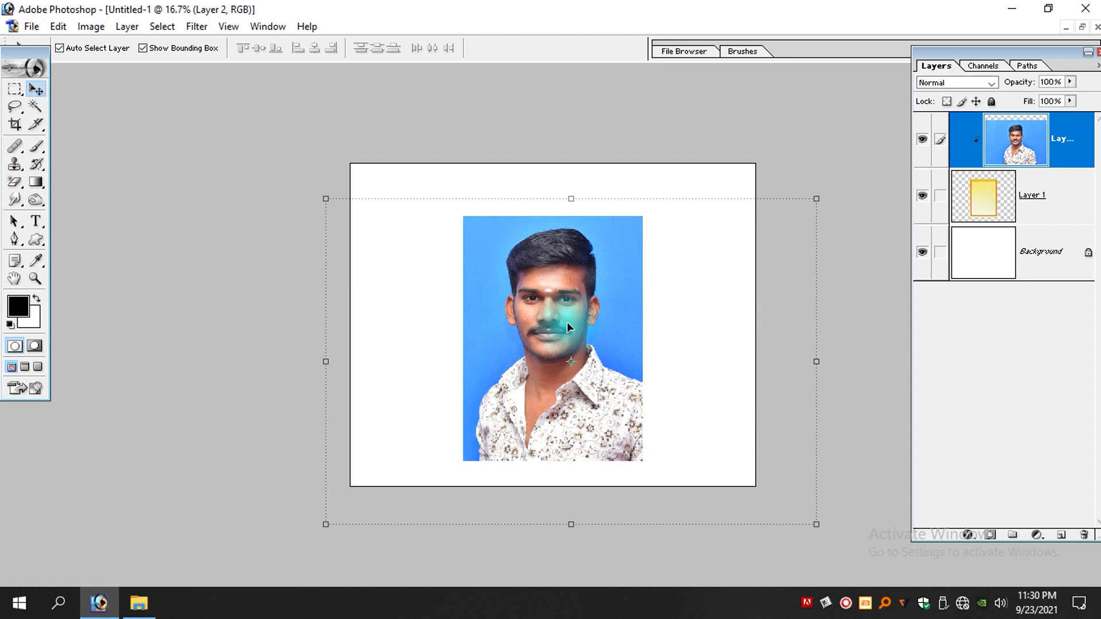
pyautogui.moveTo(571, 305); pyautogui.dragTo(577, 384)
pyautogui.hotkey('ctrl', 'z')
pyautogui.moveTo(533, 301); pyautogui.dragTo(533, 344)
# Step: Add a line of Tamil sample text in RGB_0002 near the upper edge of the canvas
pyautogui.press('t')
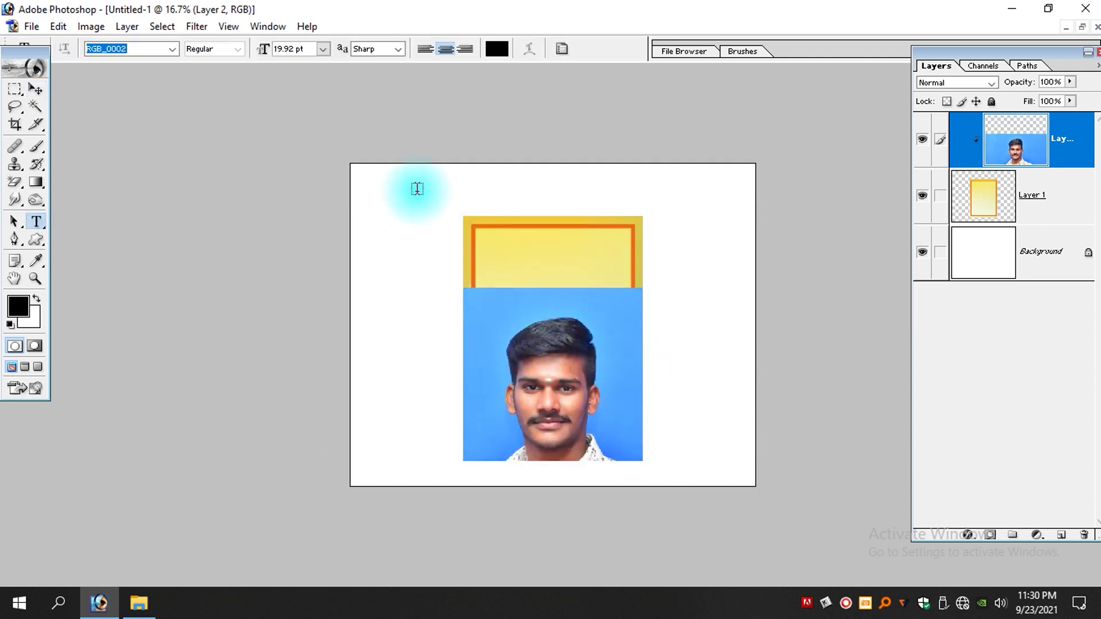
pyautogui.click(388, 209)
pyautogui.write('விழி வி வி வி')
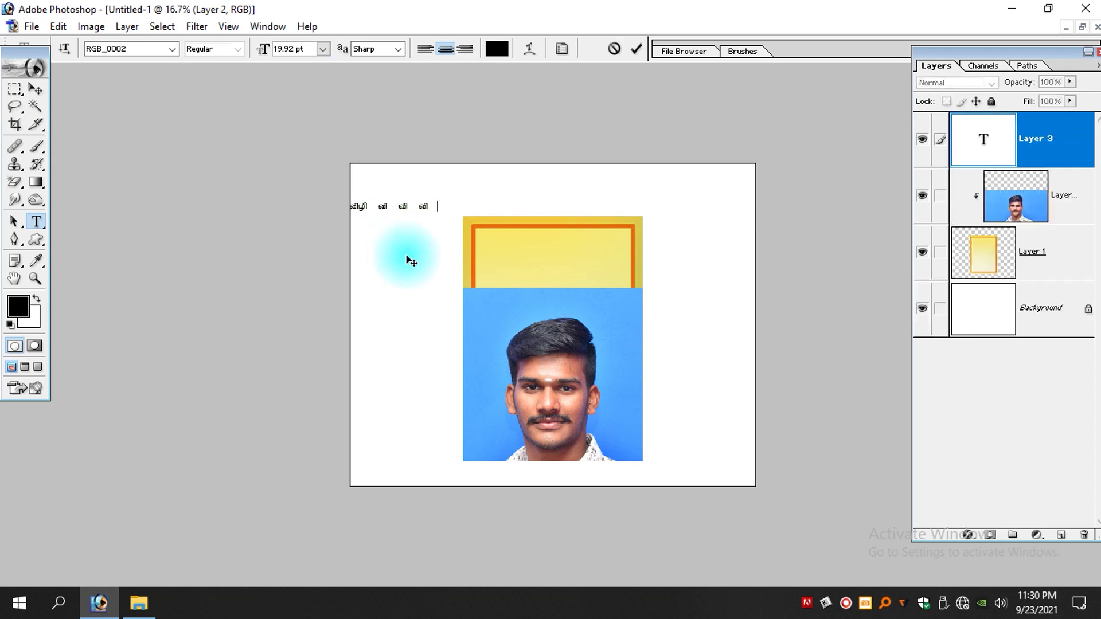
# Step: Enlarge the sample text to 121.92 pt and shift it slightly to the right above the frame
pyautogui.hotkey('ctrl', 'shift', '.')
pyautogui.hotkey('ctrl', 'shift', '.')
pyautogui.hotkey('ctrl', 'shift', '.')
pyautogui.hotkey('ctrl', 'shift', '.')
pyautogui.hotkey('ctrl', 'shift', '.')
pyautogui.hotkey('ctrl', 'shift', '.')
pyautogui.hotkey('ctrl', 'shift', '.')
pyautogui.hotkey('ctrl', 'shift', '.')
pyautogui.hotkey('ctrl', 'shift', '.')
pyautogui.hotkey('ctrl', 'shift', '.')
pyautogui.hotkey('ctrl', 'shift', '.')
pyautogui.hotkey('ctrl', 'shift', '.')
pyautogui.hotkey('ctrl', 'shift', '.')
pyautogui.hotkey('ctrl', 'shift', '.')
pyautogui.hotkey('ctrl', 'shift', '.')
pyautogui.hotkey('ctrl', 'shift', '.')
pyautogui.hotkey('ctrl', 'shift', '.')
pyautogui.hotkey('ctrl', 'shift', '.')
pyautogui.hotkey('ctrl', 'shift', '.')
pyautogui.hotkey('ctrl', 'shift', '.')
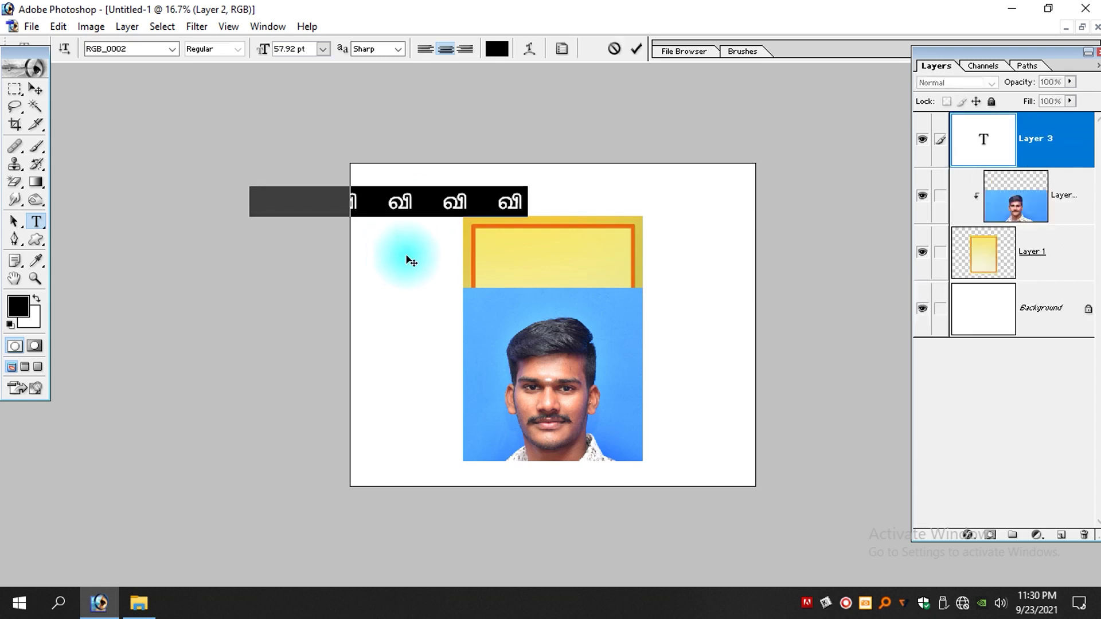
pyautogui.hotkey('ctrl', 'Return')
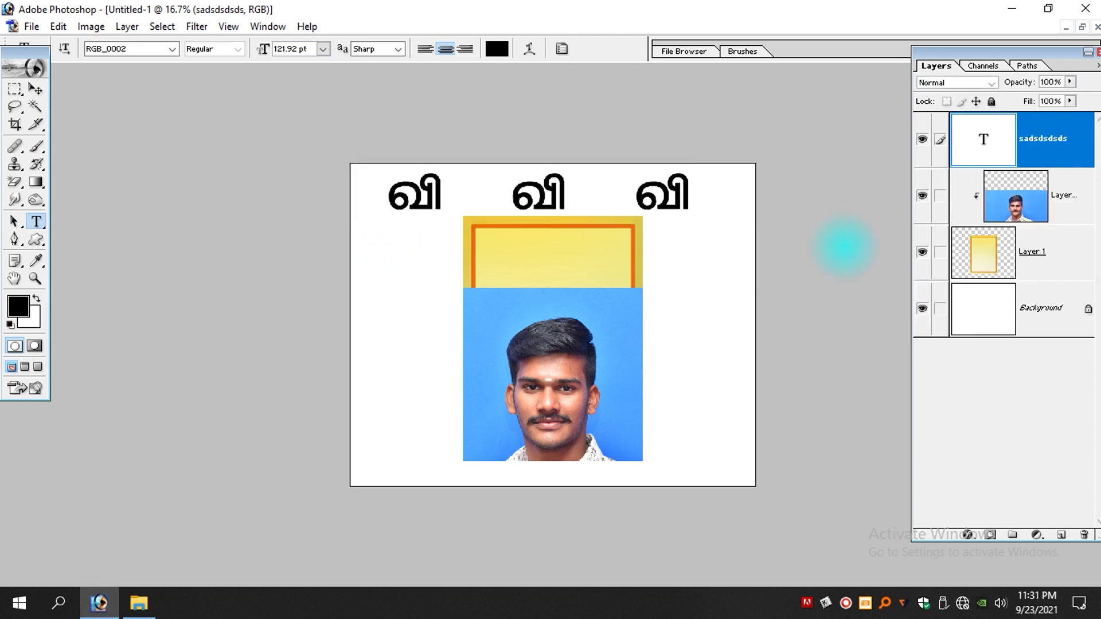
pyautogui.press('v')
pyautogui.moveTo(564, 195); pyautogui.dragTo(585, 199)
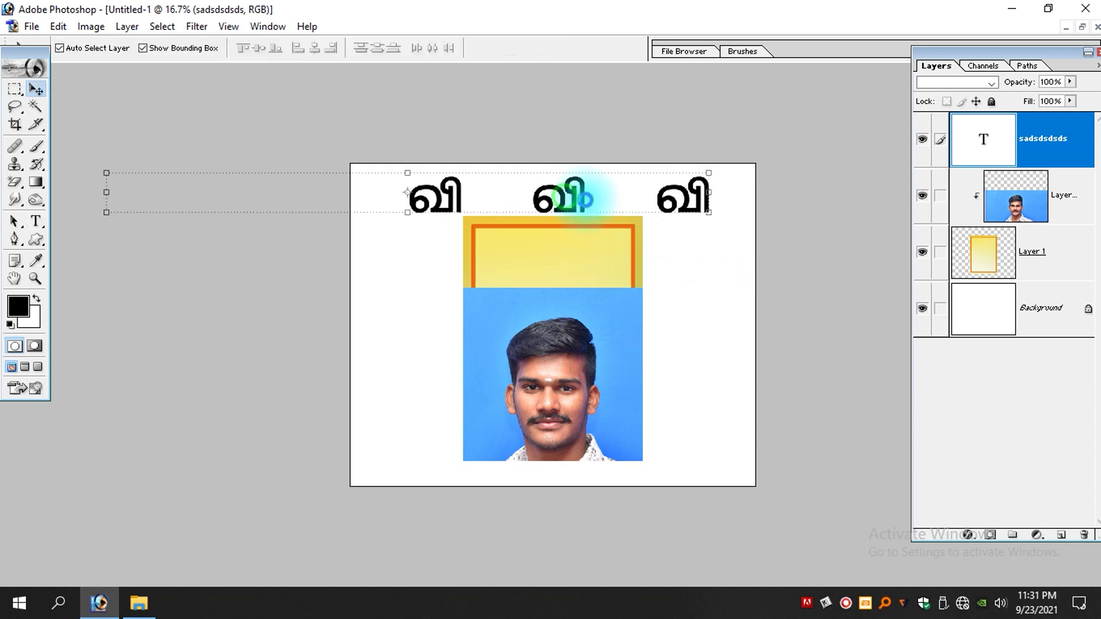
# Step: Move the photo up over the text, bring its layer to the front and group it with the text layer
pyautogui.moveTo(544, 381); pyautogui.dragTo(527, 248)
pyautogui.hotkey('ctrl', 'shift', ']')
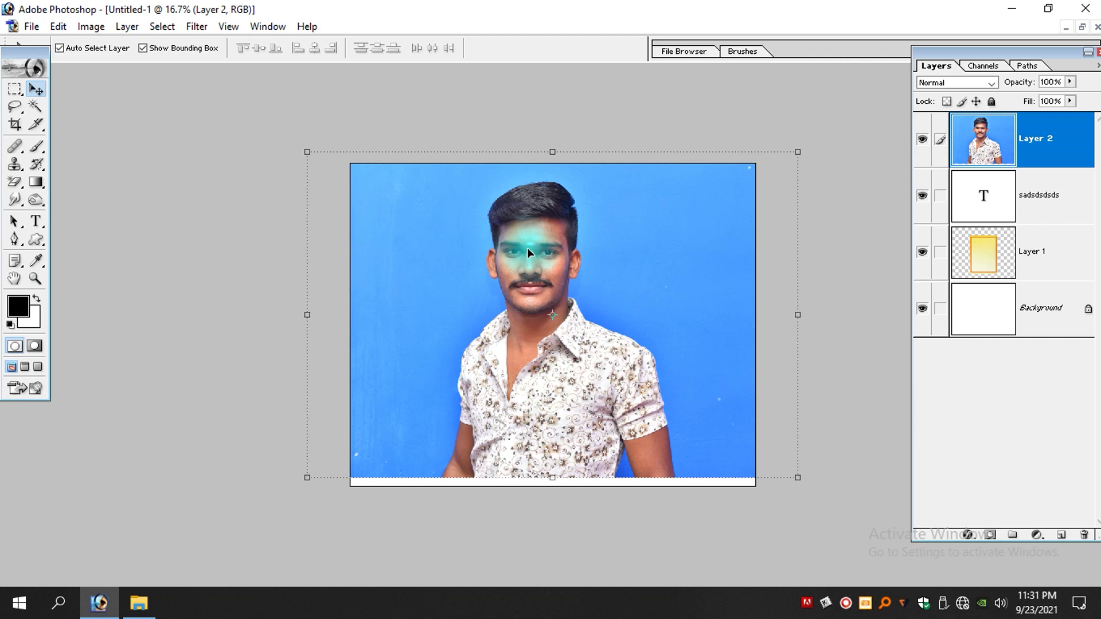
pyautogui.hotkey('ctrl', 'g')
# Step: Try scaling the photo grouped with the text to 70.2% and repositioning it over the letters
pyautogui.hotkey('ctrl', 't')
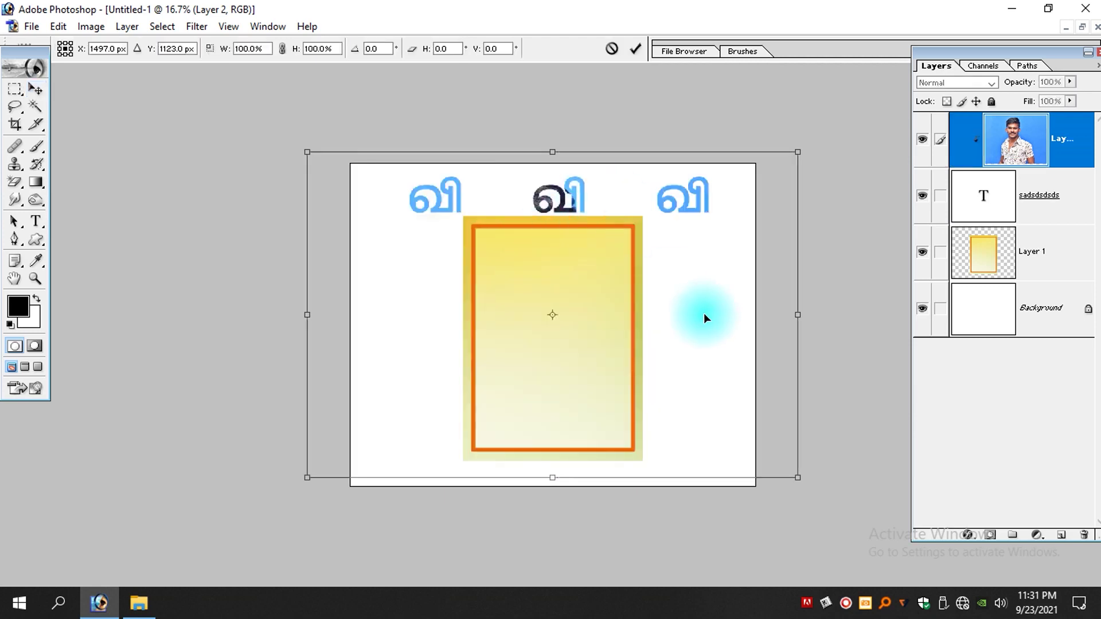
pyautogui.moveTo(802, 476); pyautogui.dragTo(730, 412)
pyautogui.moveTo(634, 376); pyautogui.dragTo(658, 307)
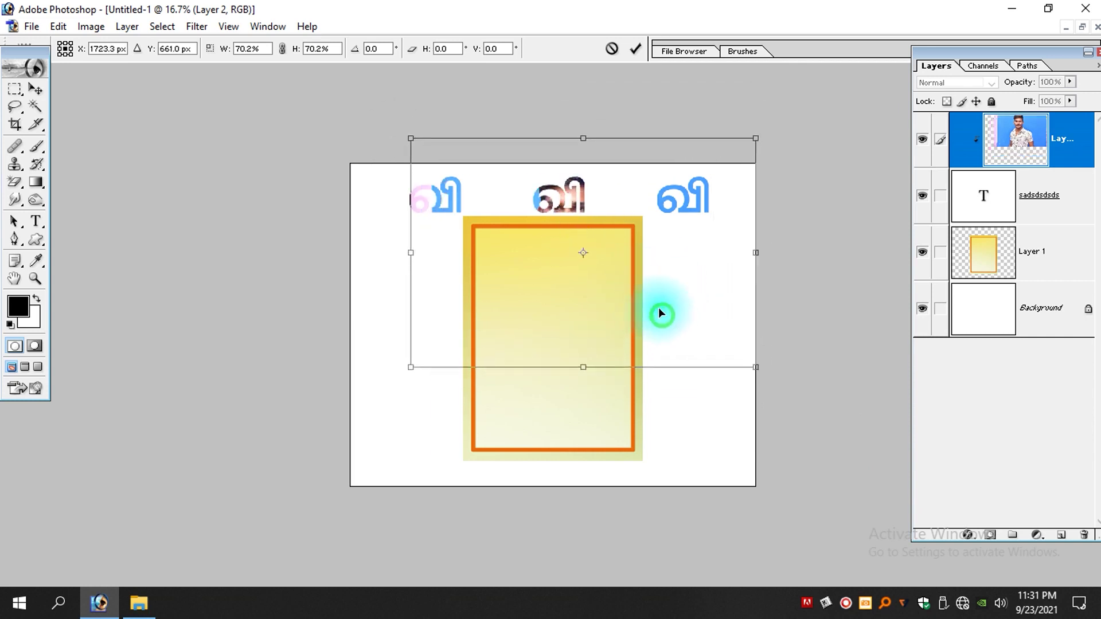
pyautogui.press('Escape')
# Step: Delete the grouped photo layer and the sample text layer
pyautogui.hotkey('alt', 'l')
pyautogui.press('l')
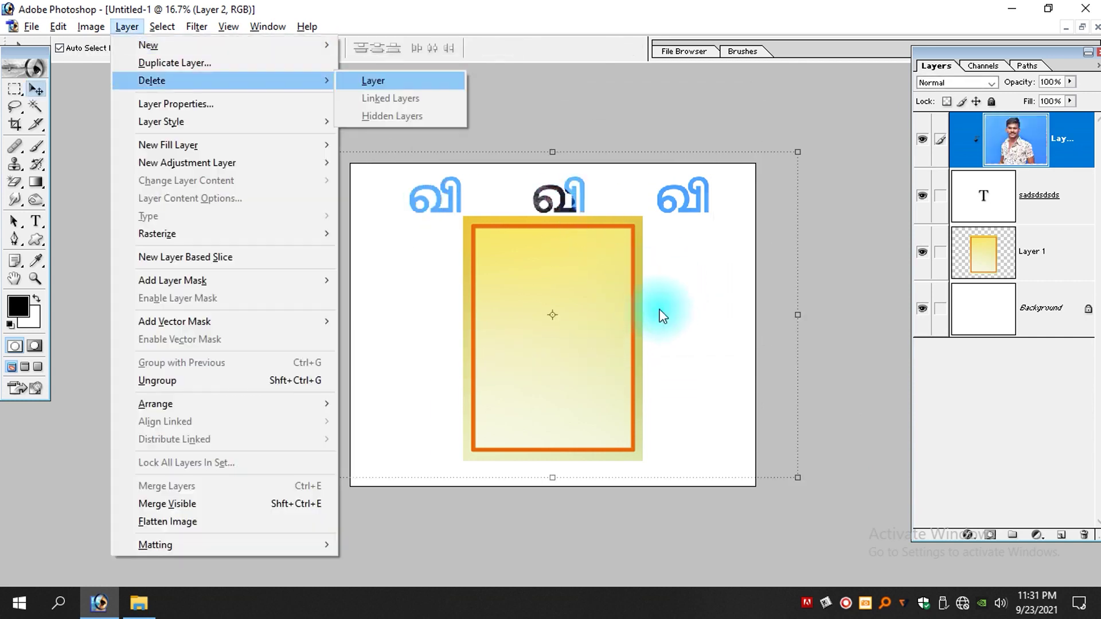
pyautogui.press('l')
pyautogui.hotkey('alt', 'l')
pyautogui.press('l')
pyautogui.press('l')
pyautogui.hotkey('alt', 'l')
pyautogui.press('Escape')
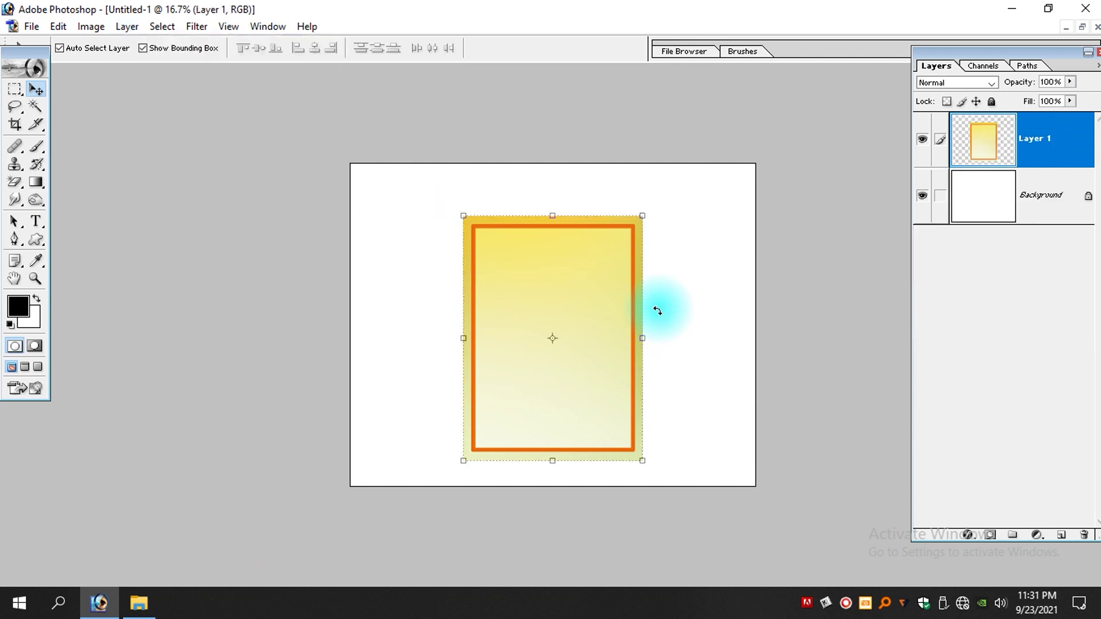
# Step: Select the whole yellow area inside the orange border of Layer 1 with the Magic Wand at tolerance 35
pyautogui.moveTo(683, 214); pyautogui.dragTo(432, 498)
pyautogui.moveTo(561, 279); pyautogui.dragTo(524, 331)
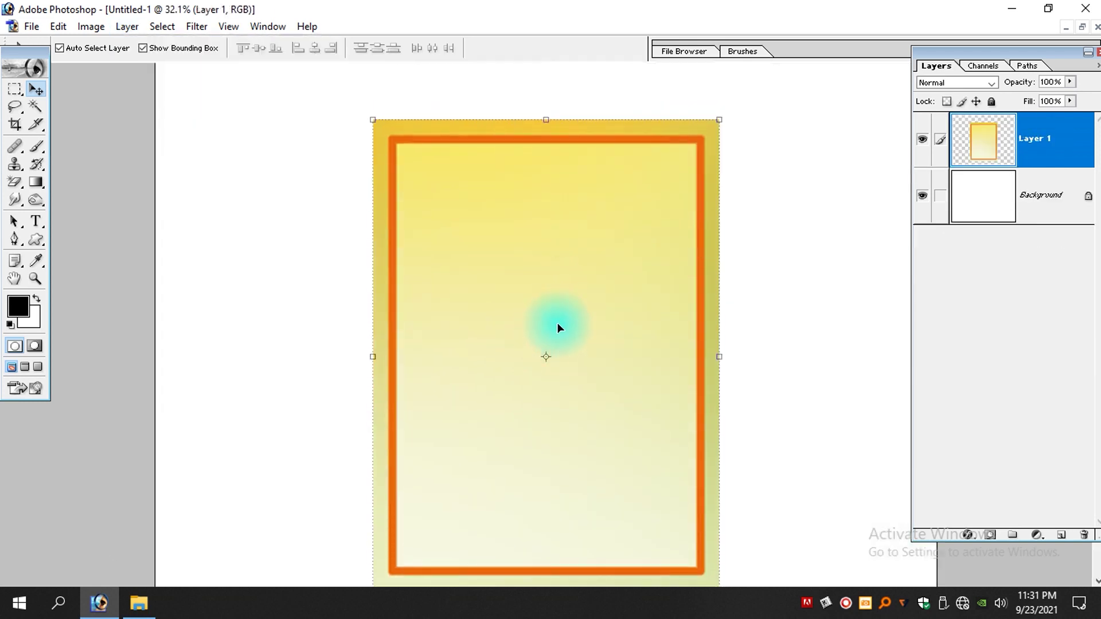
pyautogui.click(36, 107)
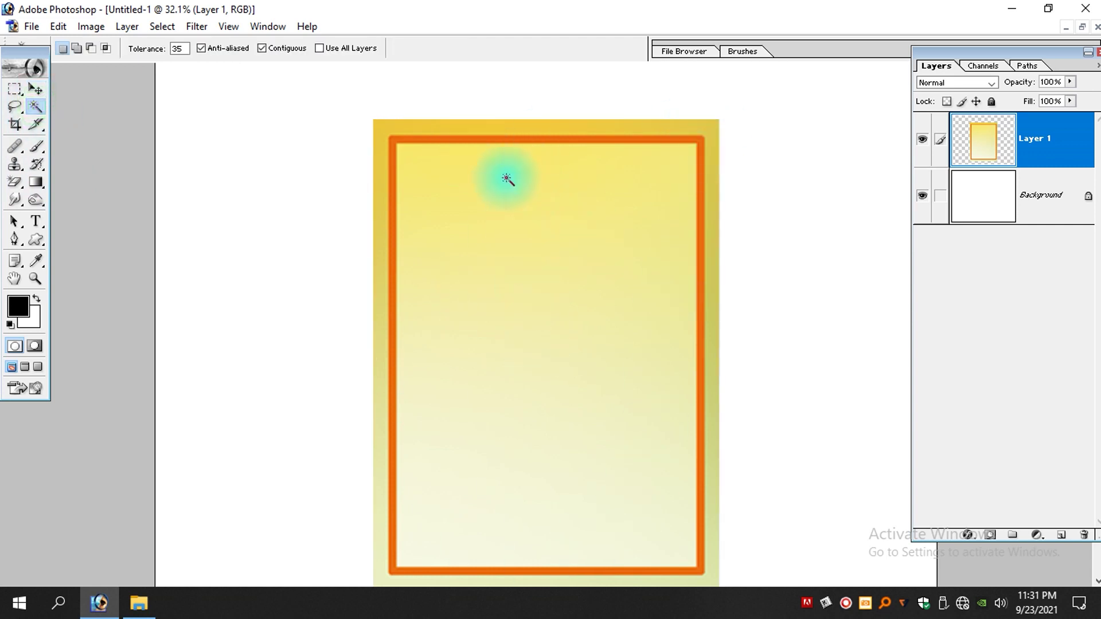
pyautogui.click(498, 150)
pyautogui.keyDown('shift'); pyautogui.click(605, 238); pyautogui.keyUp('shift')
pyautogui.keyDown('shift'); pyautogui.click(615, 409); pyautogui.keyUp('shift')
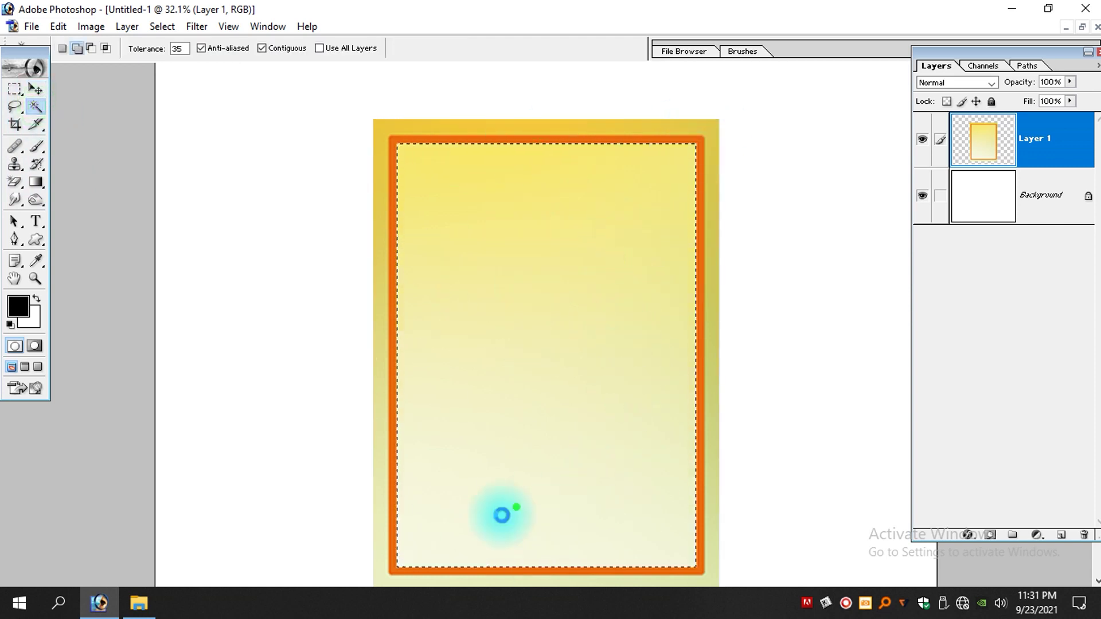
pyautogui.keyDown('shift'); pyautogui.click(473, 540); pyautogui.keyUp('shift')
# Step: Copy the selected inner area to its own layer, test-move the copy and undo the move
pyautogui.hotkey('ctrl', 'j')
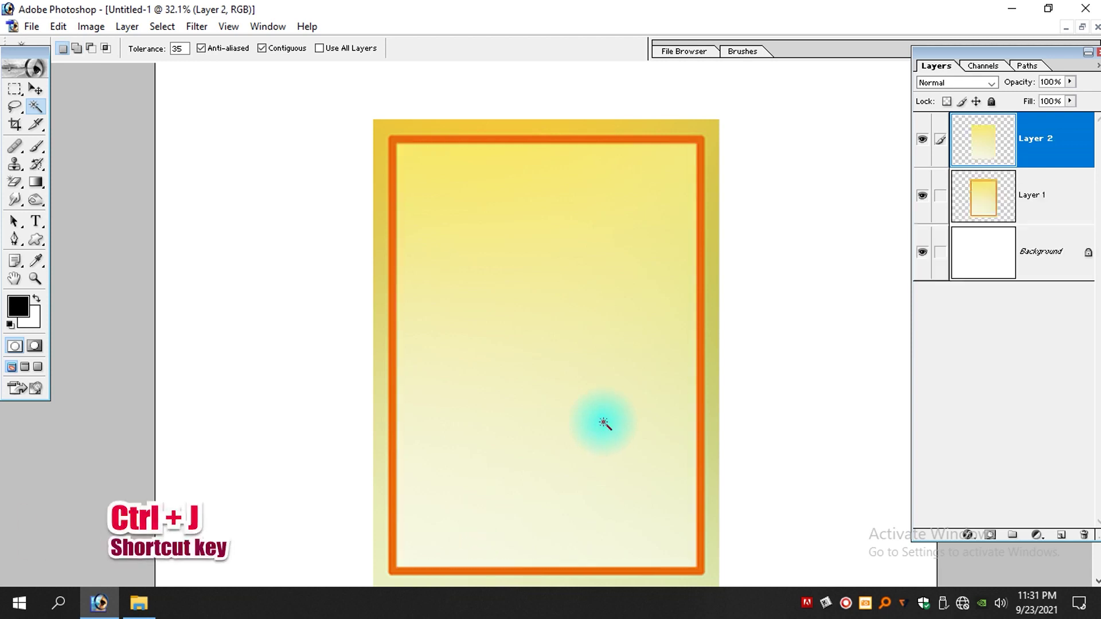
pyautogui.press('v')
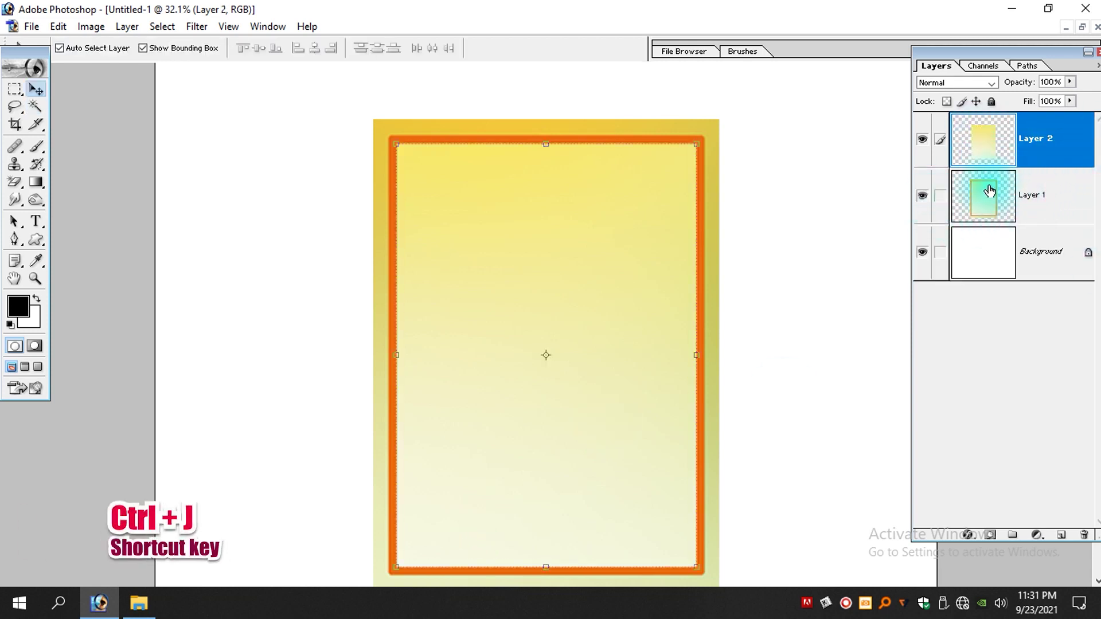
pyautogui.moveTo(532, 255); pyautogui.dragTo(555, 194)
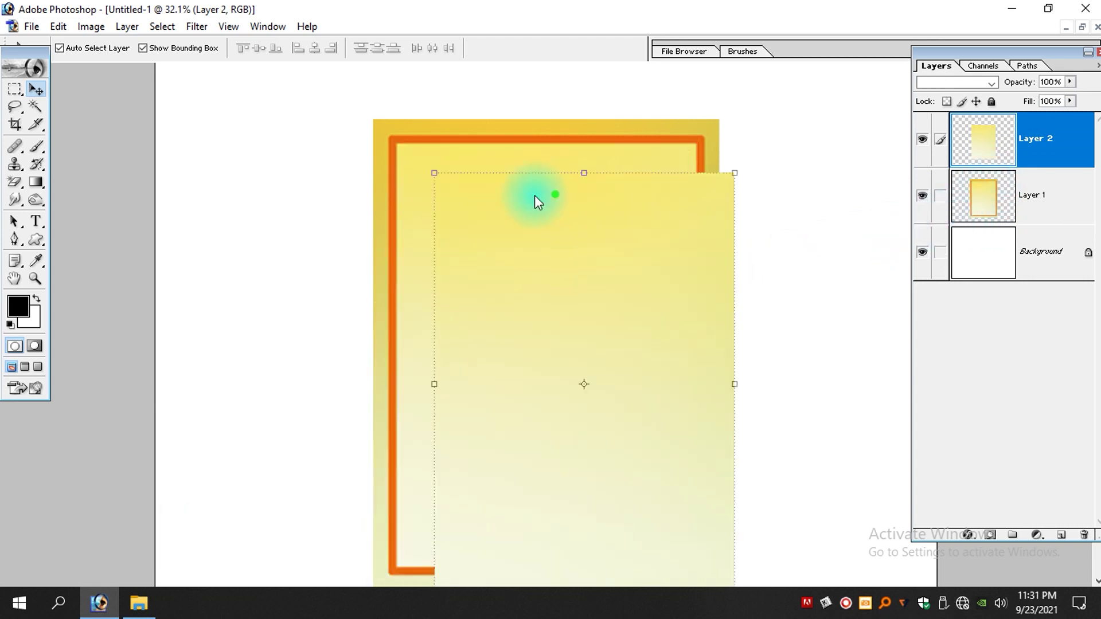
pyautogui.hotkey('ctrl', 'z')
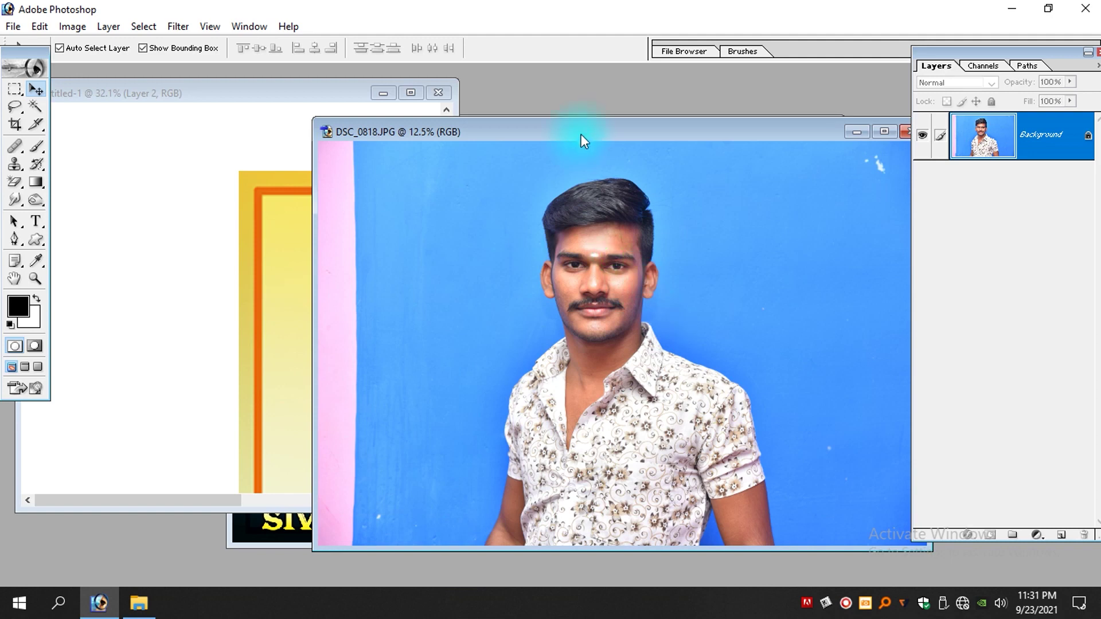
# Step: Bring the DSC_0818 photo into the frame document, maximize it and group the photo with the inner area's Layer 2
pyautogui.moveTo(580, 134); pyautogui.dragTo(760, 141)
pyautogui.moveTo(758, 324); pyautogui.dragTo(383, 276)
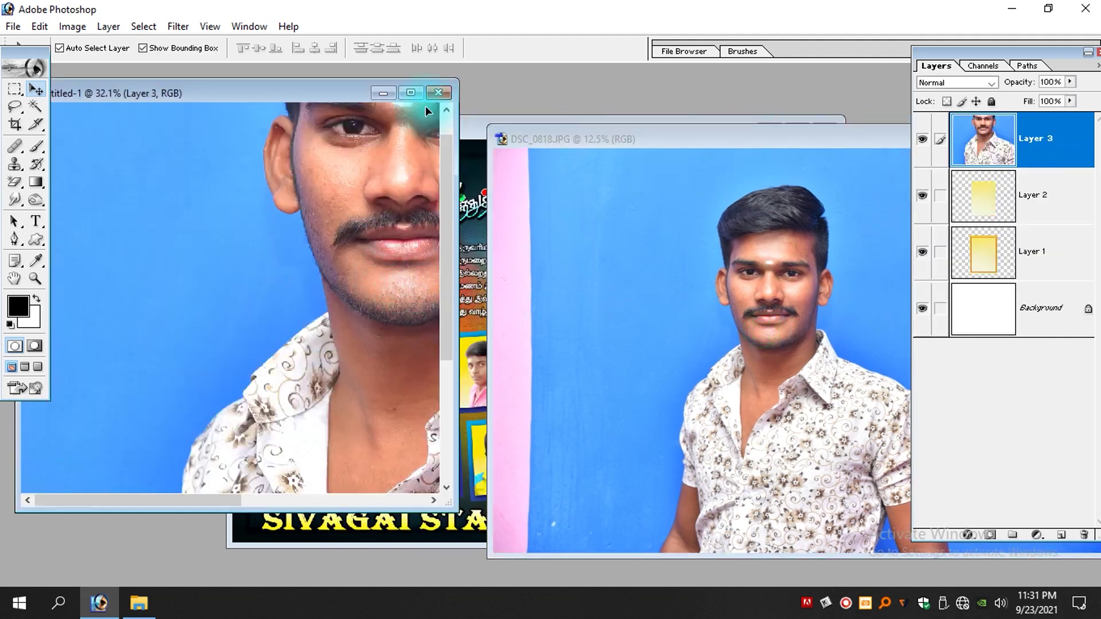
pyautogui.click(410, 94)
pyautogui.hotkey('ctrl', 'g')
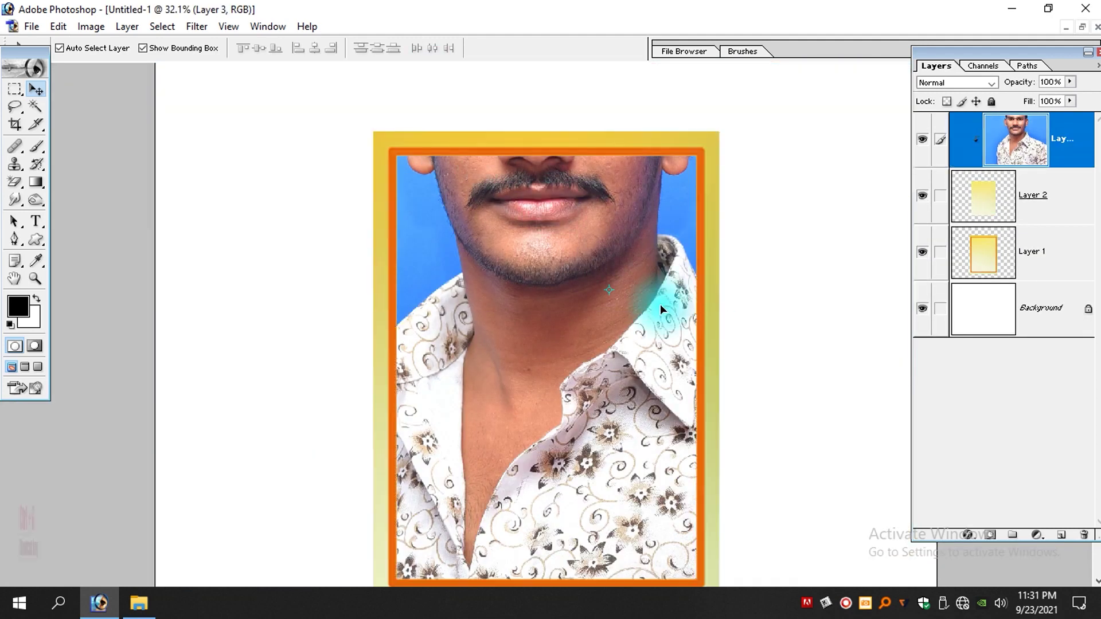
# Step: Scale the grouped photo down and position it so the man's head and shoulders fill the area inside the orange border
pyautogui.hotkey('ctrl', '-')
pyautogui.hotkey('ctrl', '-')
pyautogui.hotkey('ctrl', '-')
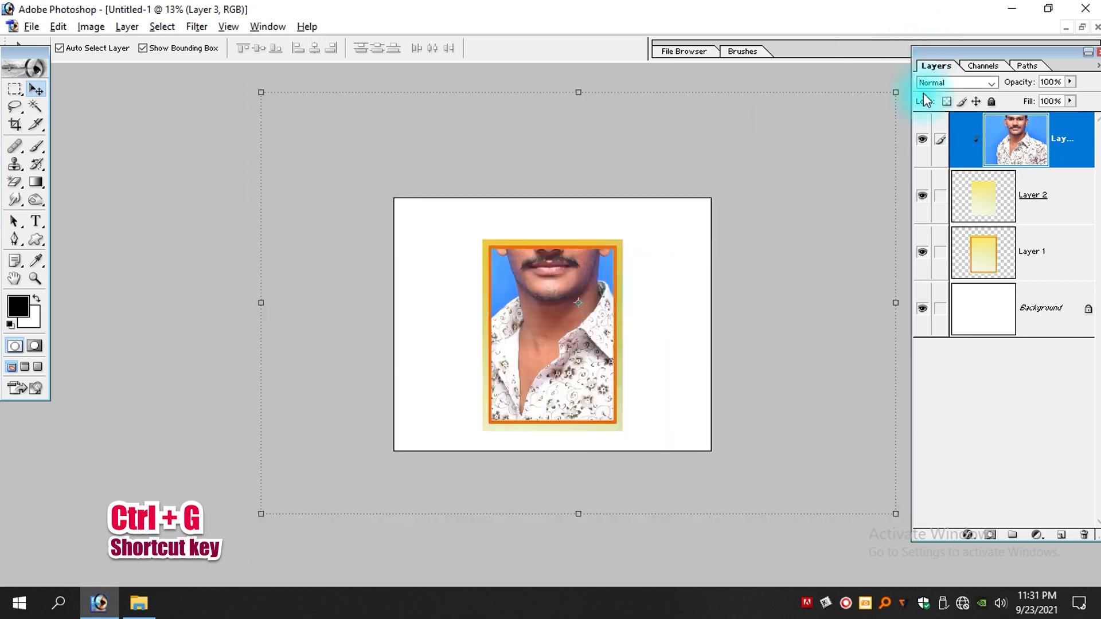
pyautogui.moveTo(895, 92); pyautogui.dragTo(730, 230)
pyautogui.moveTo(614, 359); pyautogui.dragTo(628, 364)
pyautogui.doubleClick(633, 355)
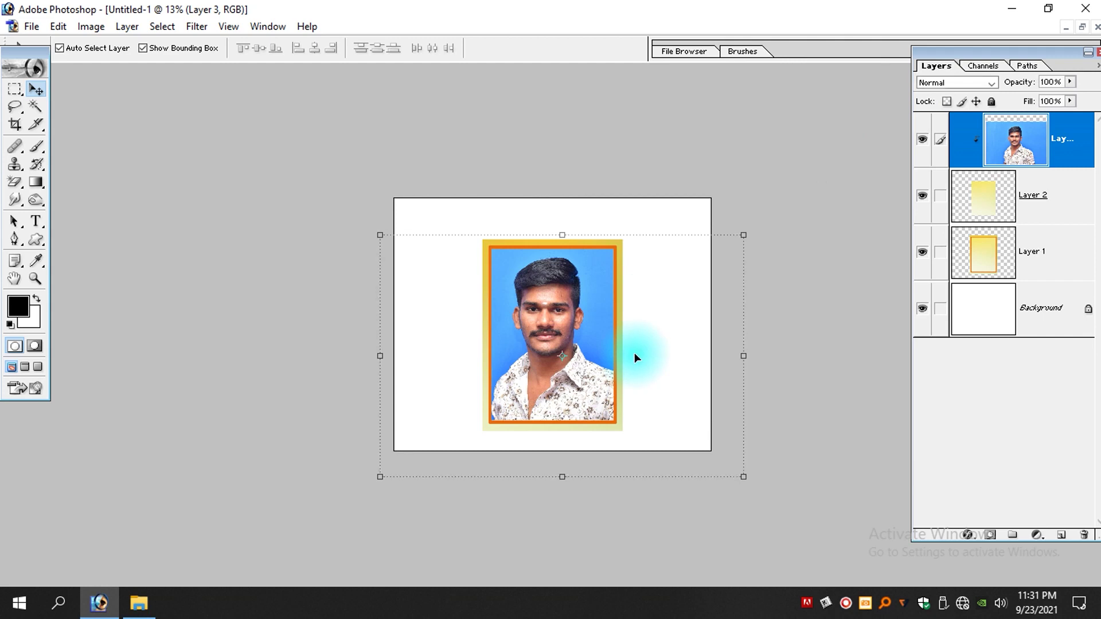
# Step: Delete the grouped photo layer and the copied inner area's Layer 2
pyautogui.press('Delete')
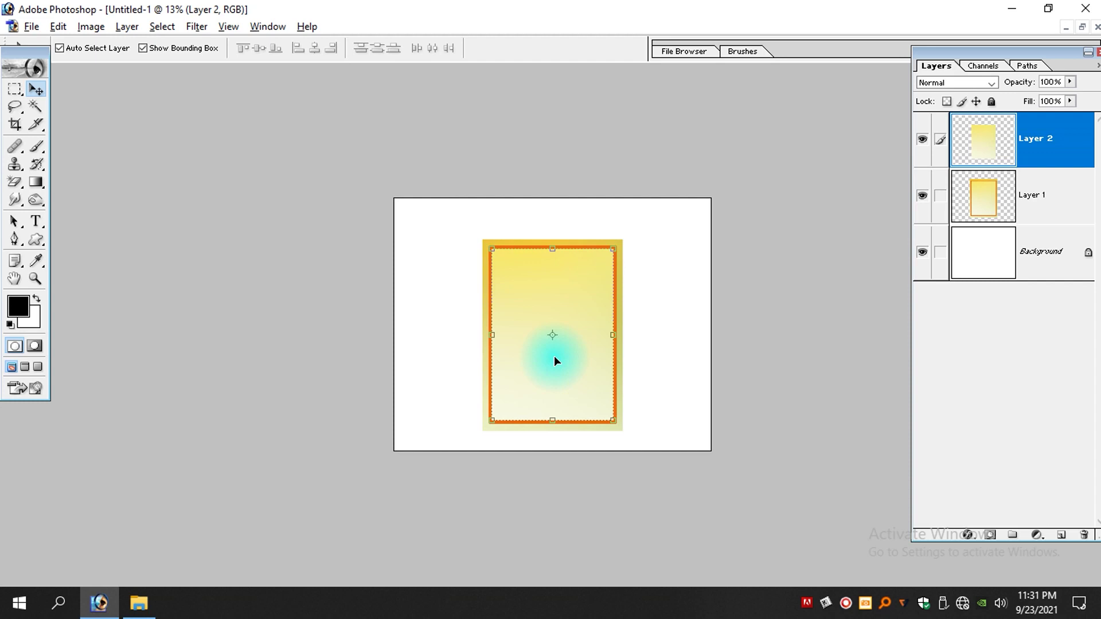
pyautogui.hotkey('alt', 'l')
pyautogui.press('l')
pyautogui.press('l')
# Step: Switch to full-screen display and scale the frame on Layer 1 down to a small portrait frame in the canvas centre
pyautogui.press('f')
pyautogui.press('f')
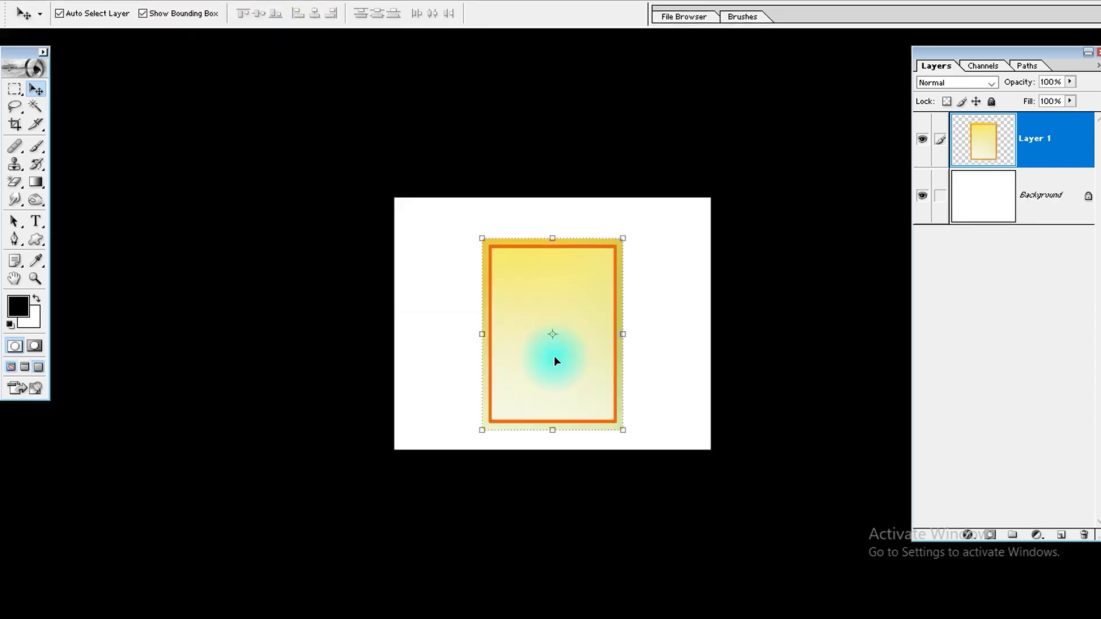
pyautogui.moveTo(352, 137); pyautogui.dragTo(915, 557)
pyautogui.moveTo(717, 123); pyautogui.dragTo(640, 303)
pyautogui.press('Return')
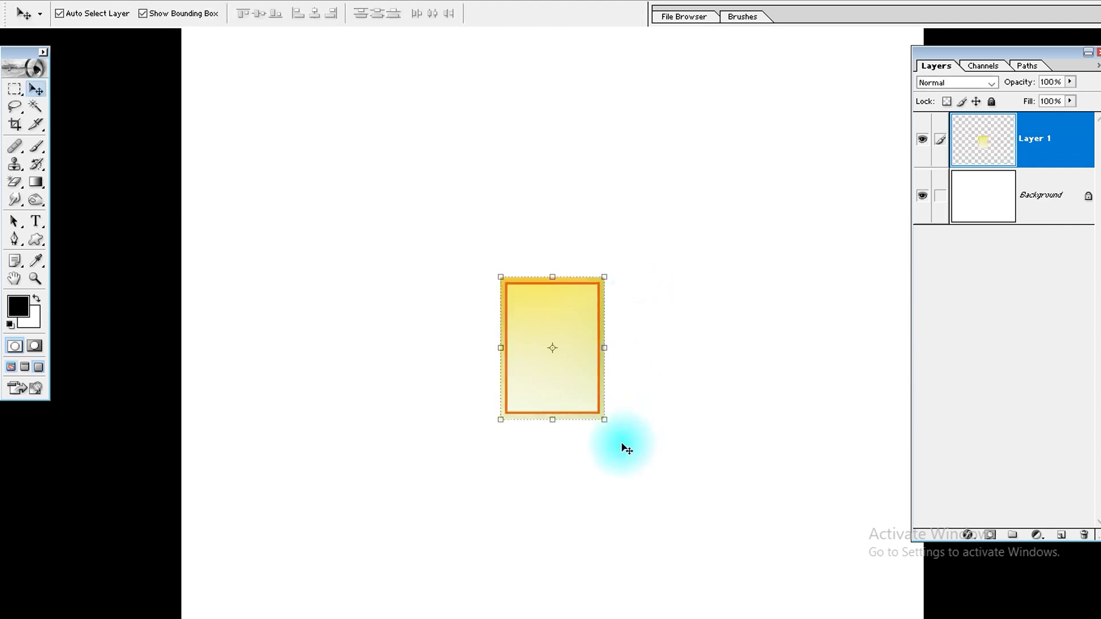
# Step: Reduce the height of the small frame on Layer 1 from its lower edge, keeping its width
pyautogui.click(566, 424)
pyautogui.moveTo(567, 424); pyautogui.dragTo(566, 409)
pyautogui.press('Return')
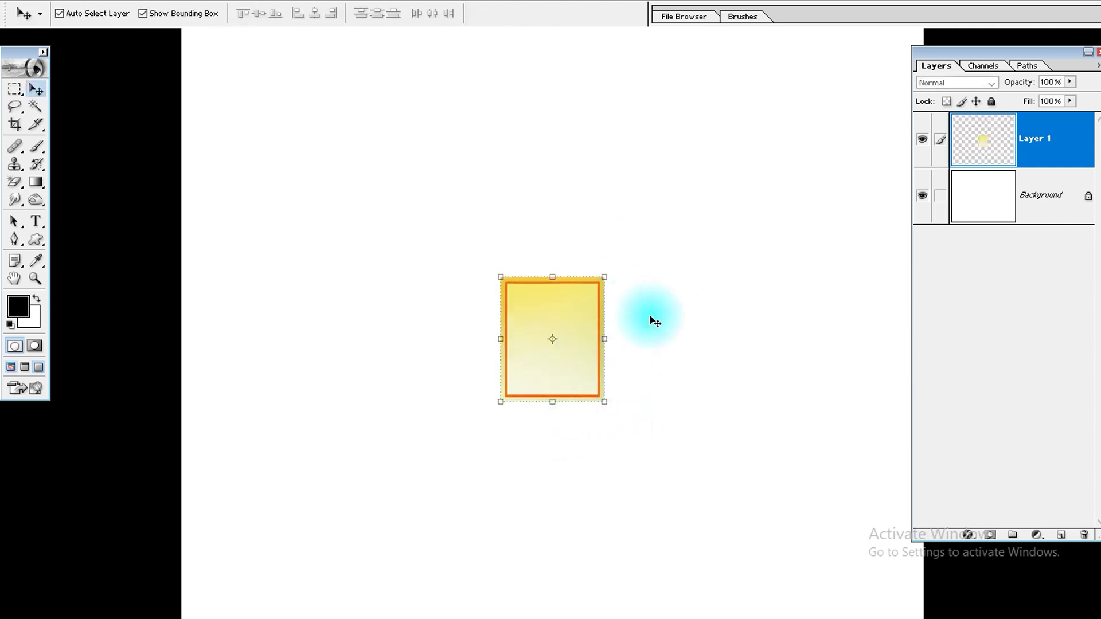
# Step: Duplicate the frame four times and place the copies beside it to form a horizontal row of five frames
pyautogui.moveTo(565, 367); pyautogui.dragTo(809, 387)
pyautogui.press('Tab')
pyautogui.press('Tab')
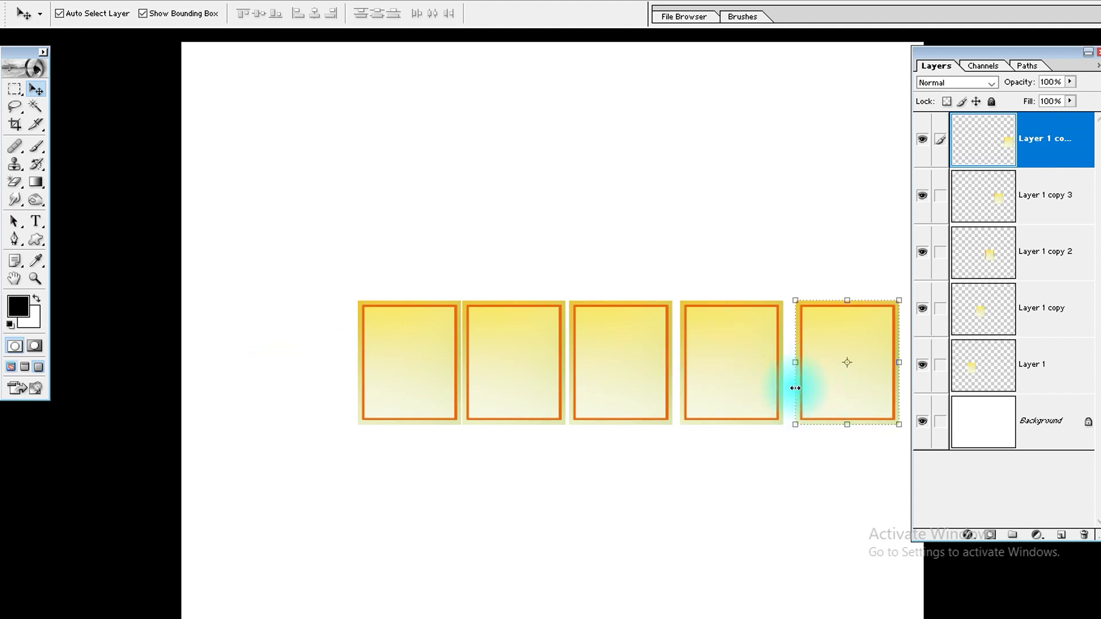
# Step: Link the layers of all five frames and distribute the frames evenly across the row
pyautogui.click(403, 361)
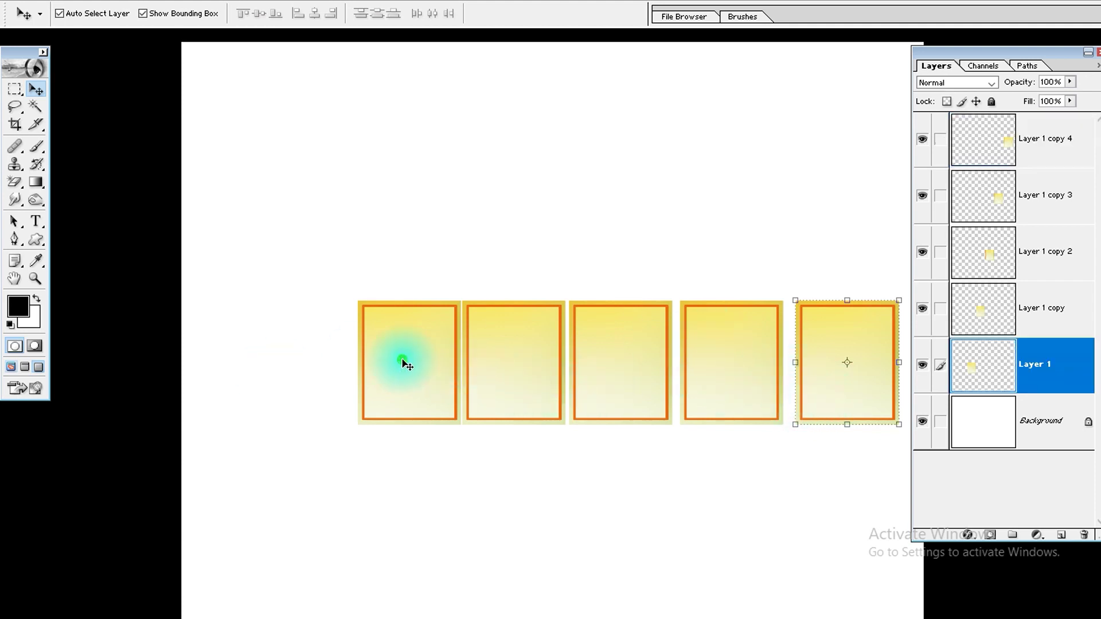
pyautogui.keyDown('shift'); pyautogui.click(521, 384); pyautogui.keyUp('shift')
pyautogui.keyDown('shift'); pyautogui.click(606, 357); pyautogui.keyUp('shift')
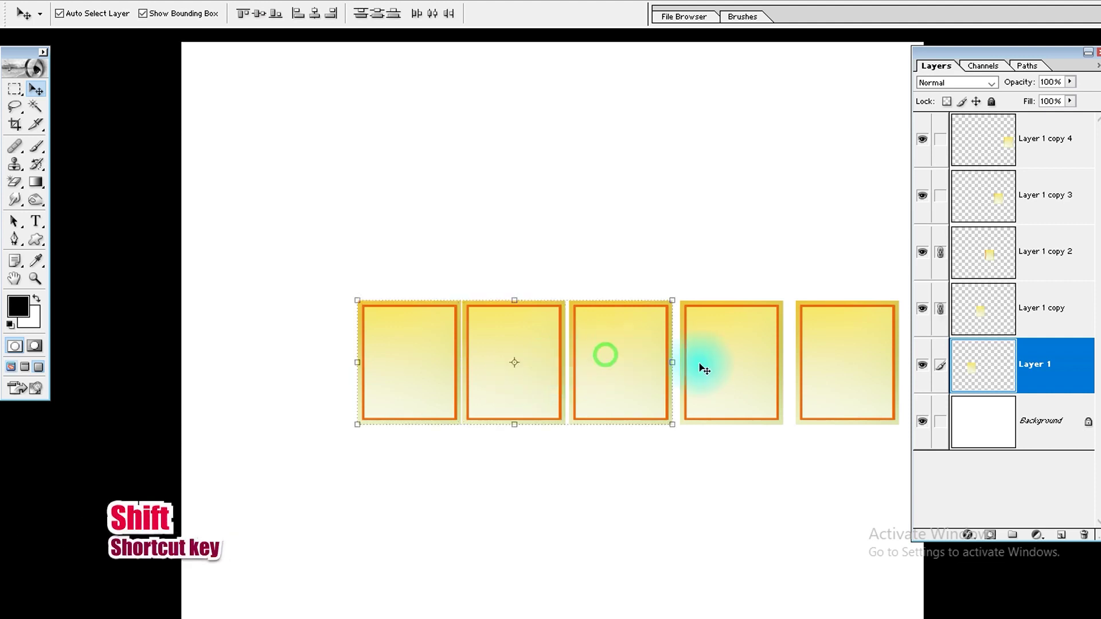
pyautogui.keyDown('shift'); pyautogui.click(851, 354); pyautogui.keyUp('shift')
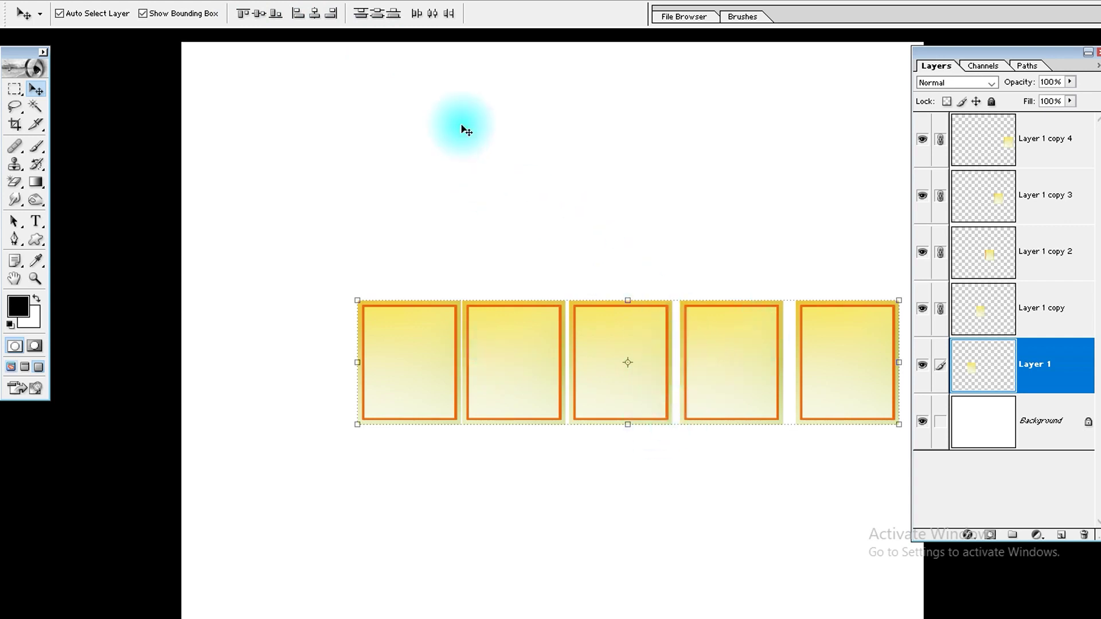
pyautogui.click(430, 15)
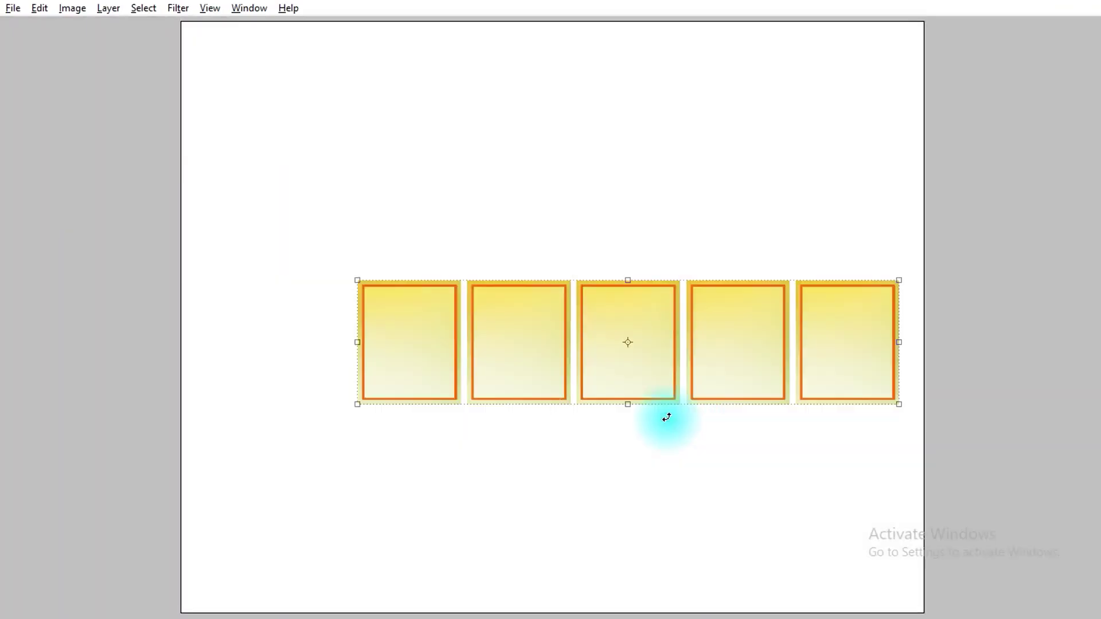
# Step: Select the whole area inside the first frame's orange border with the Magic Wand and copy it to a new layer
pyautogui.press('f')
pyautogui.press('f')
pyautogui.press('f')
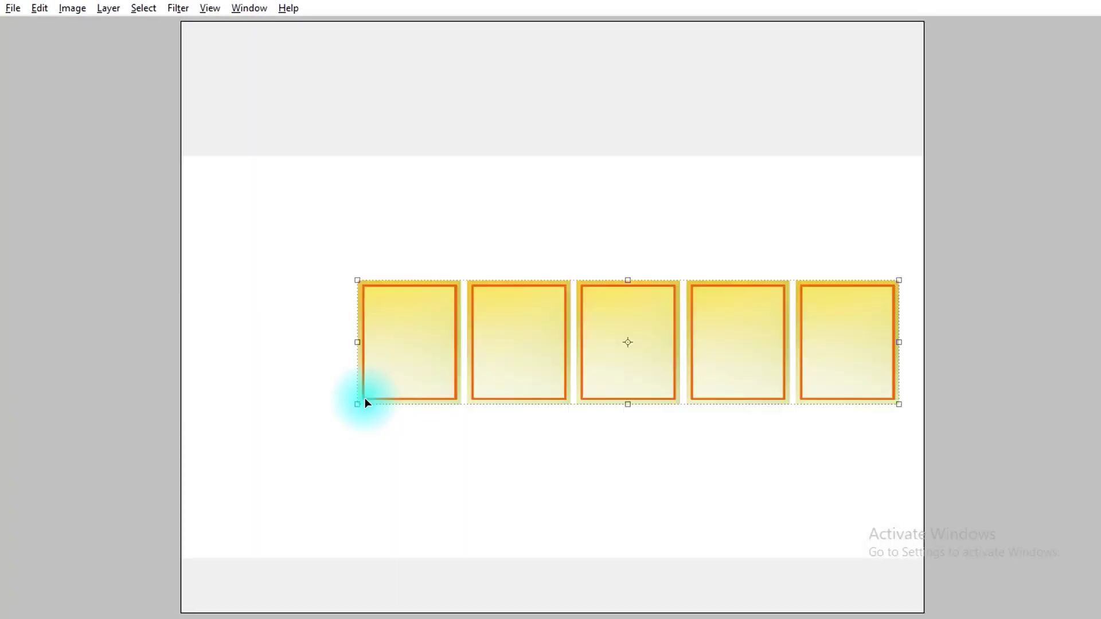
pyautogui.hotkey('ctrl', 'space')
pyautogui.moveTo(291, 181); pyautogui.dragTo(709, 481)
pyautogui.press('Tab')
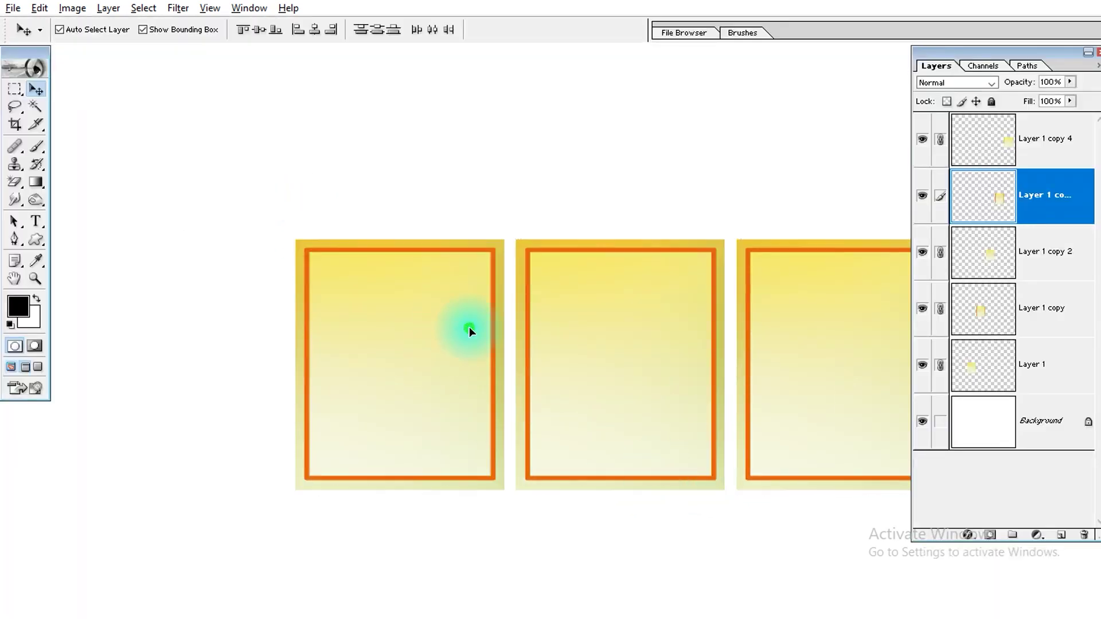
pyautogui.click(469, 328)
pyautogui.click(36, 108)
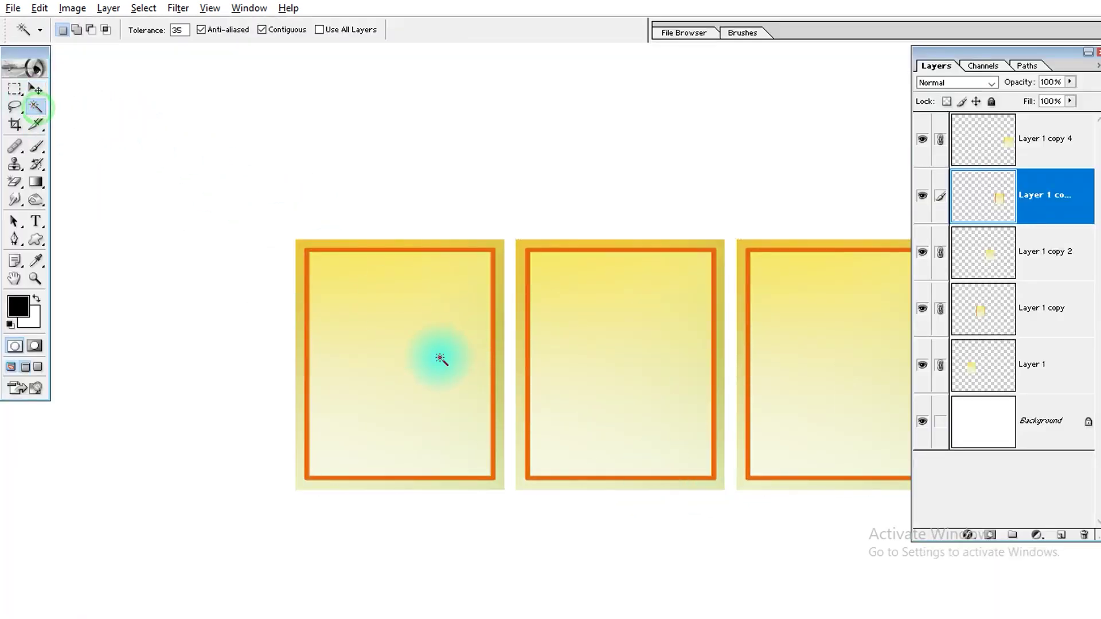
pyautogui.rightClick(394, 330)
pyautogui.click(395, 334)
pyautogui.click(376, 418)
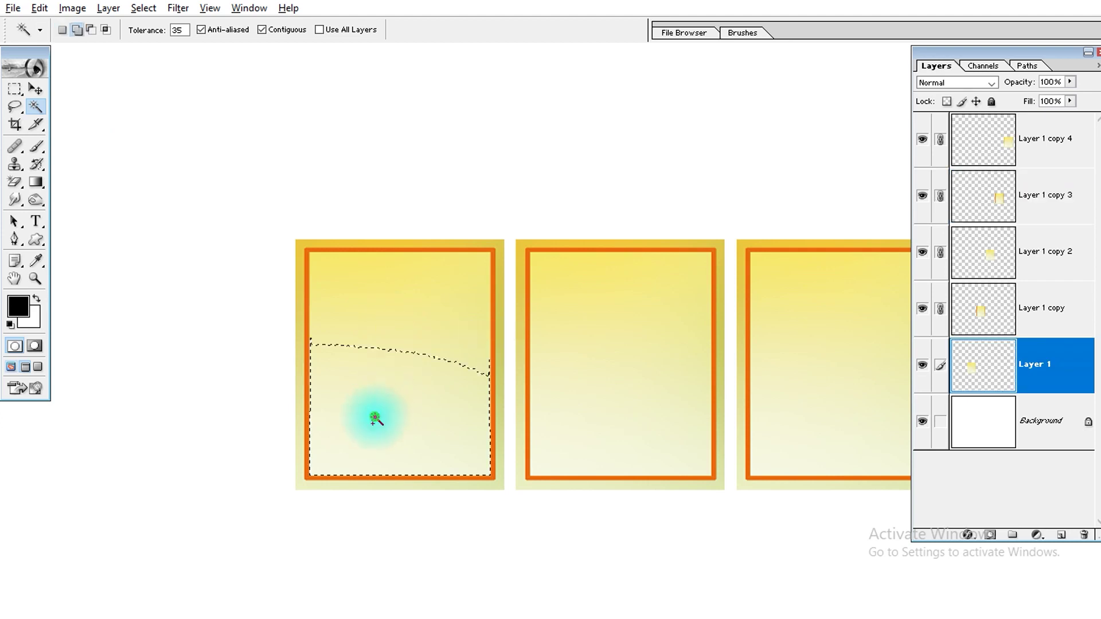
pyautogui.press('shift')
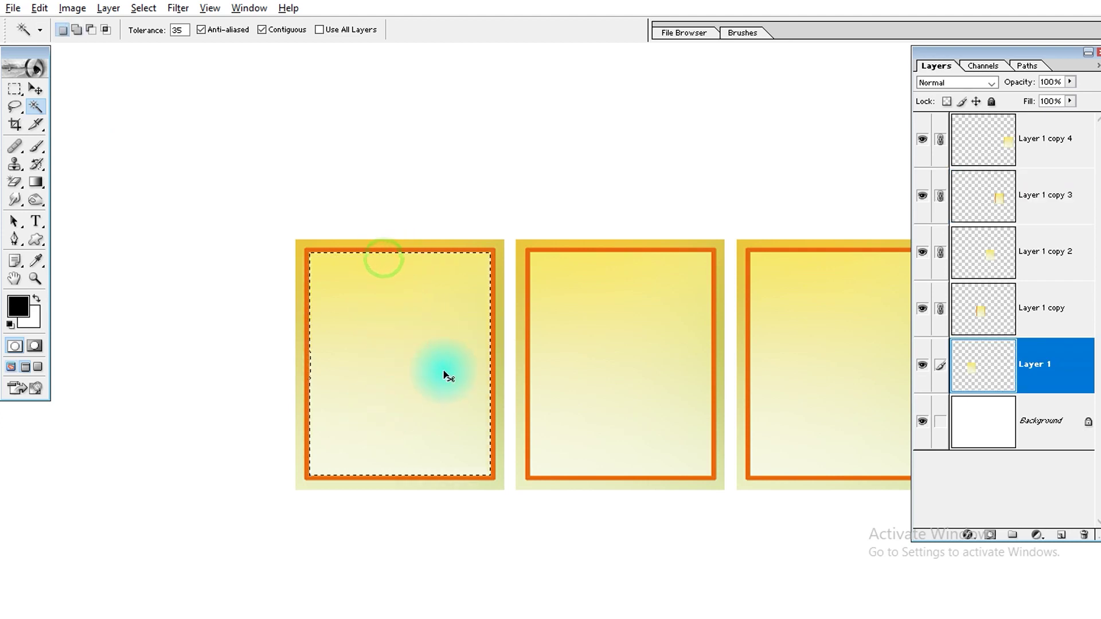
pyautogui.hotkey('ctrl', 'j')
# Step: On Layer 1 copy, select the second frame's whole inner area with the Magic Wand and copy it to a new layer
pyautogui.rightClick(590, 352)
pyautogui.click(599, 357)
pyautogui.click(608, 415)
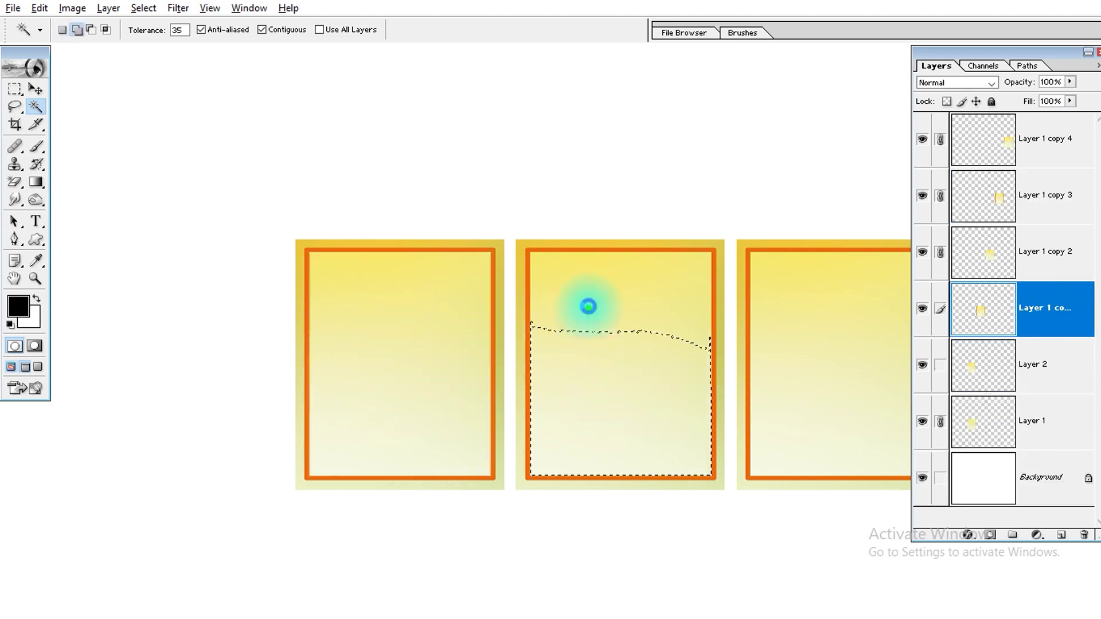
pyautogui.keyDown('shift'); pyautogui.click(620, 275); pyautogui.keyUp('shift')
pyautogui.hotkey('ctrl', 'j')
# Step: On Layer 1 copy 2, select the third frame's whole inner area with the Magic Wand and copy it to a new layer
pyautogui.rightClick(818, 343)
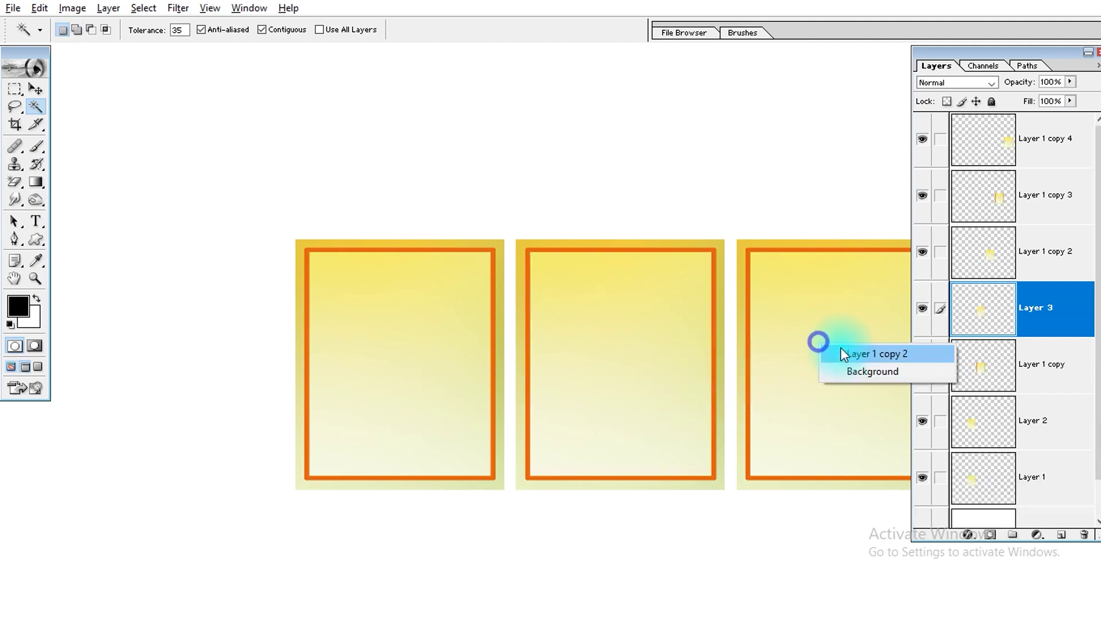
pyautogui.click(843, 350)
pyautogui.keyDown('shift'); pyautogui.click(811, 317); pyautogui.keyUp('shift')
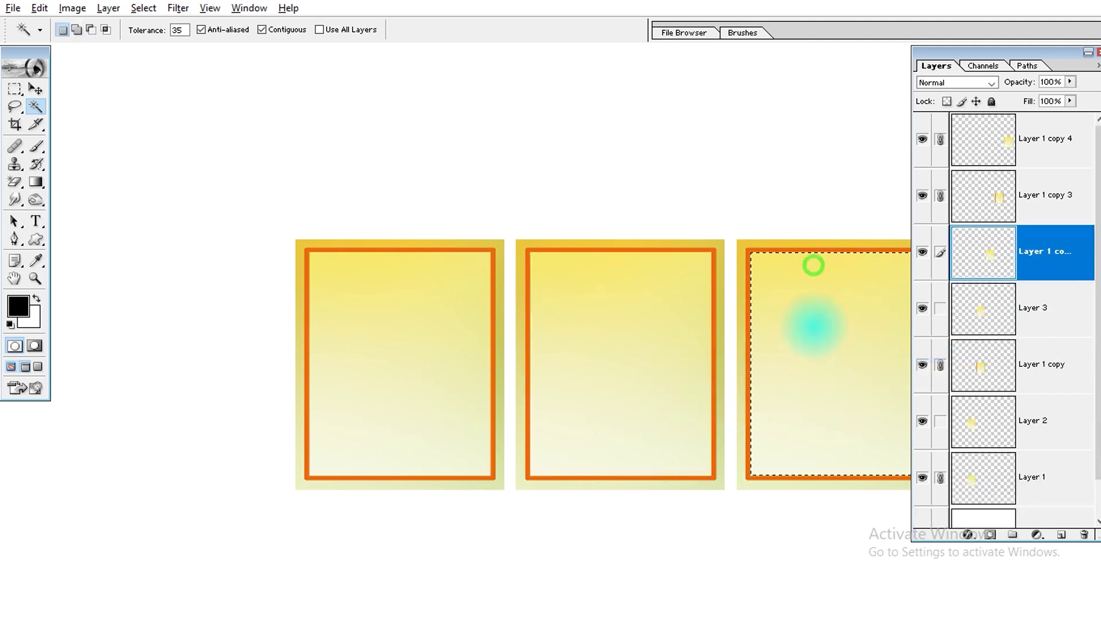
pyautogui.hotkey('ctrl', 'j')
pyautogui.press('v')
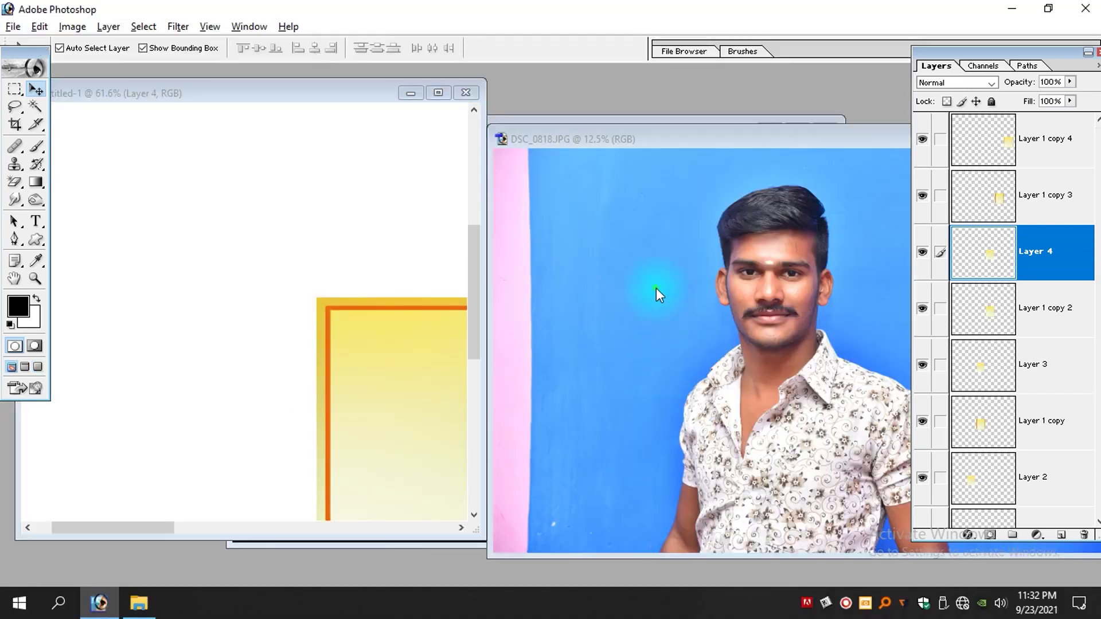
# Step: Bring the DSC_0818 photo in directly above the first frame's inner-area Layer 2 and group it with that layer
pyautogui.click(656, 287)
pyautogui.click(370, 364)
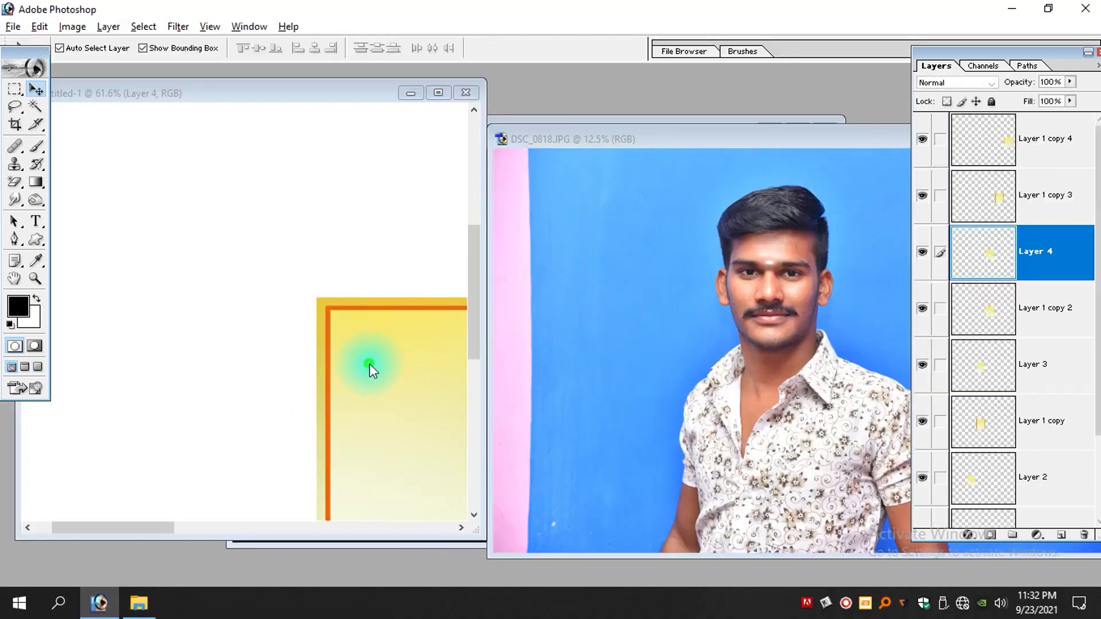
pyautogui.moveTo(378, 410); pyautogui.dragTo(265, 309)
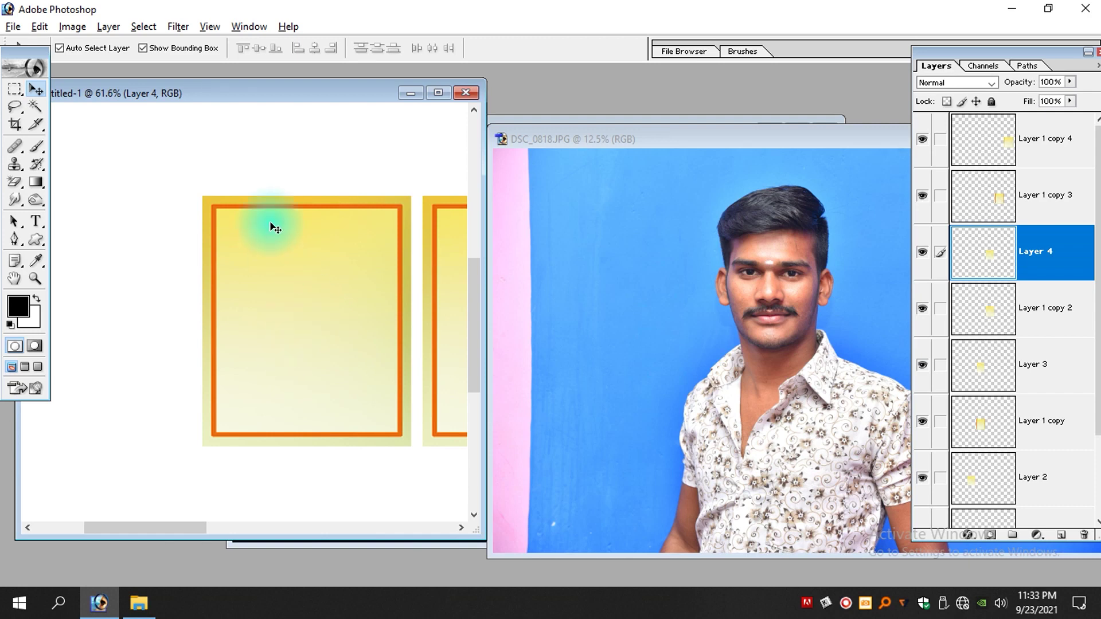
pyautogui.rightClick(298, 238)
pyautogui.click(328, 248)
pyautogui.moveTo(329, 249); pyautogui.dragTo(351, 261)
pyautogui.hotkey('ctrl', 'z')
pyautogui.click(708, 329)
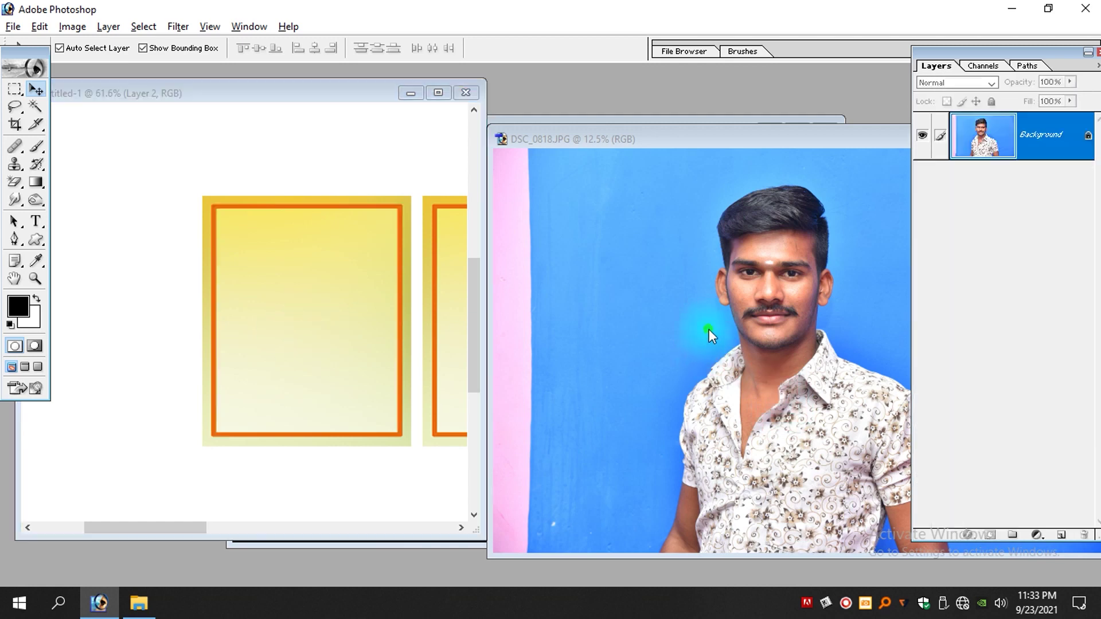
pyautogui.moveTo(654, 142); pyautogui.dragTo(694, 150)
pyautogui.moveTo(477, 288); pyautogui.dragTo(280, 274)
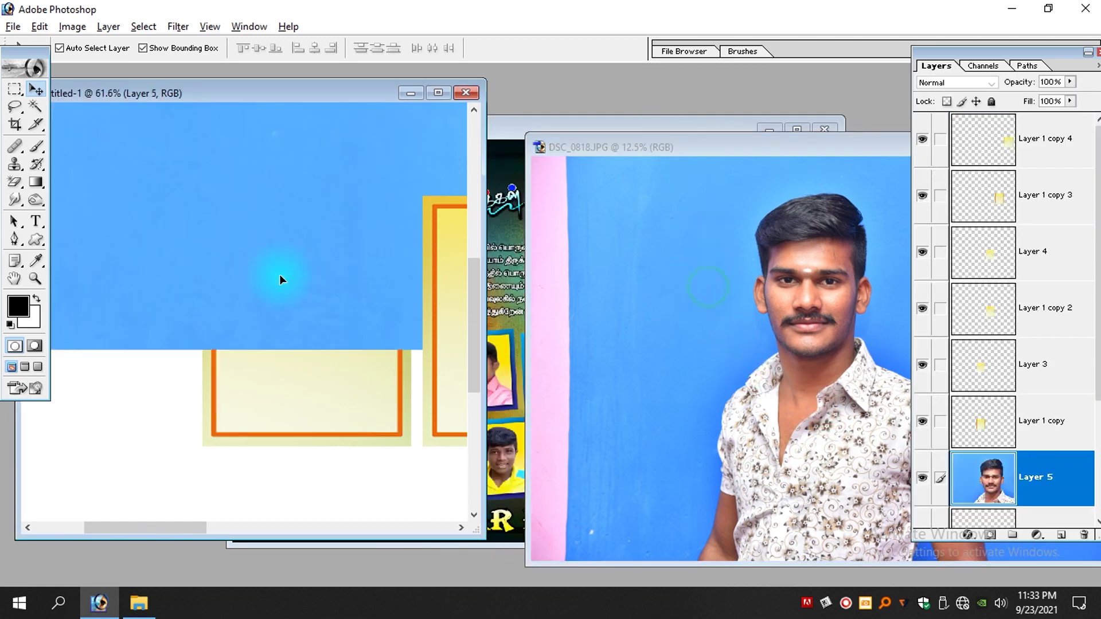
pyautogui.hotkey('ctrl', 'g')
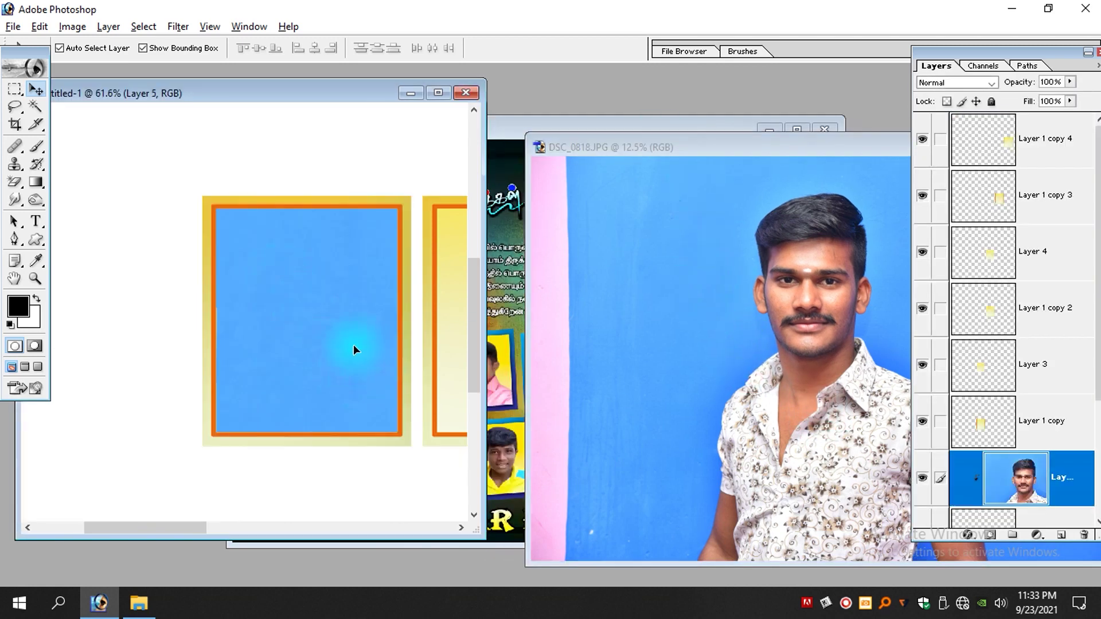
# Step: Scale the grouped photo down proportionally and position it so the man's head and shoulders fill the first frame
pyautogui.hotkey('ctrl', '0')
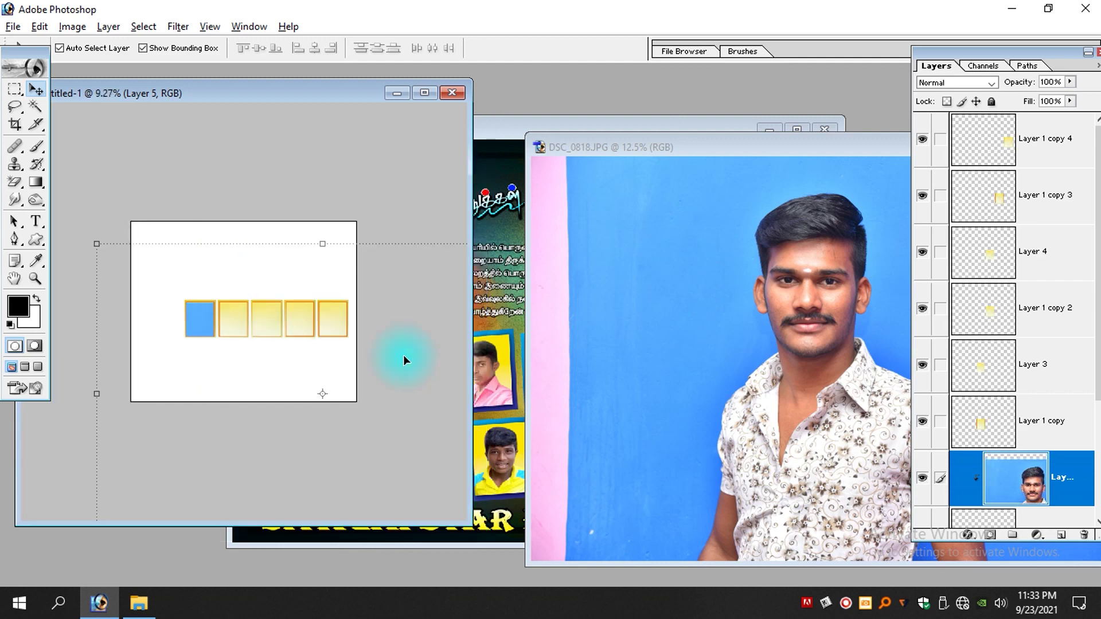
pyautogui.moveTo(94, 244); pyautogui.dragTo(255, 371)
pyautogui.moveTo(349, 384); pyautogui.dragTo(234, 318)
pyautogui.moveTo(344, 239); pyautogui.dragTo(163, 393)
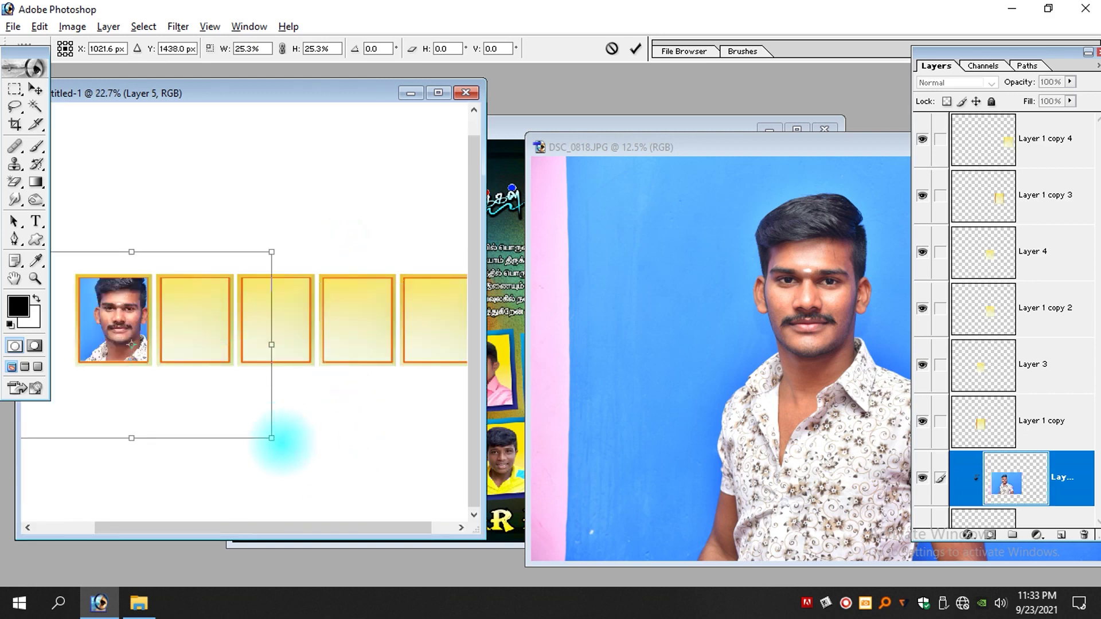
pyautogui.moveTo(268, 439); pyautogui.dragTo(226, 413)
pyautogui.moveTo(208, 377); pyautogui.dragTo(208, 372)
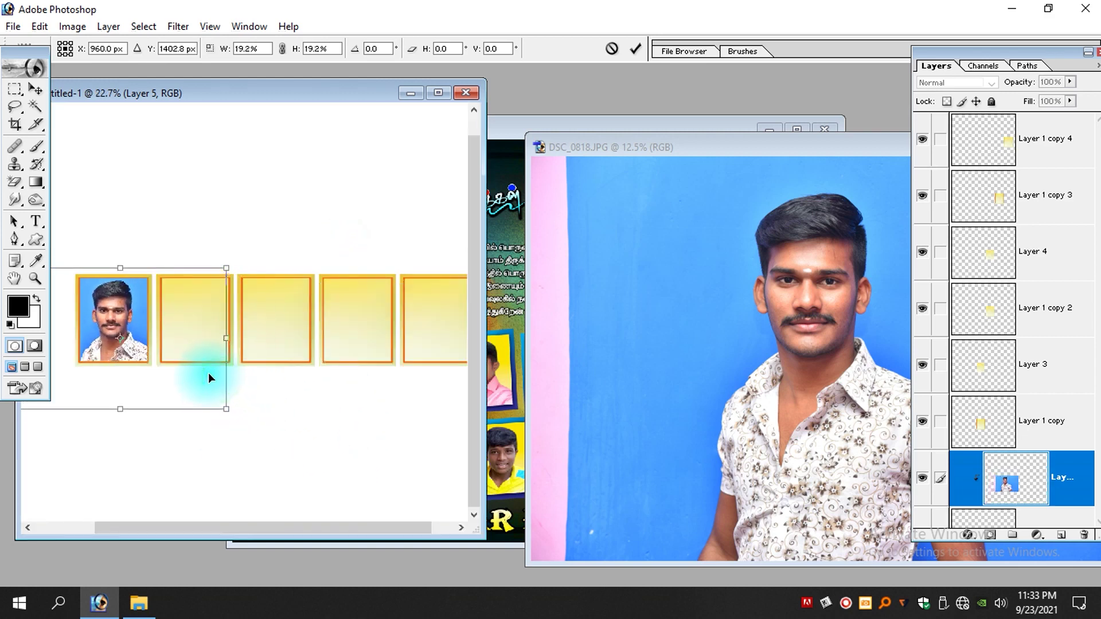
pyautogui.press('Return')
# Step: Link the inner-area Layer 2 and the frame's Layer 1 to the grouped photo layer
pyautogui.moveTo(246, 179); pyautogui.dragTo(74, 438)
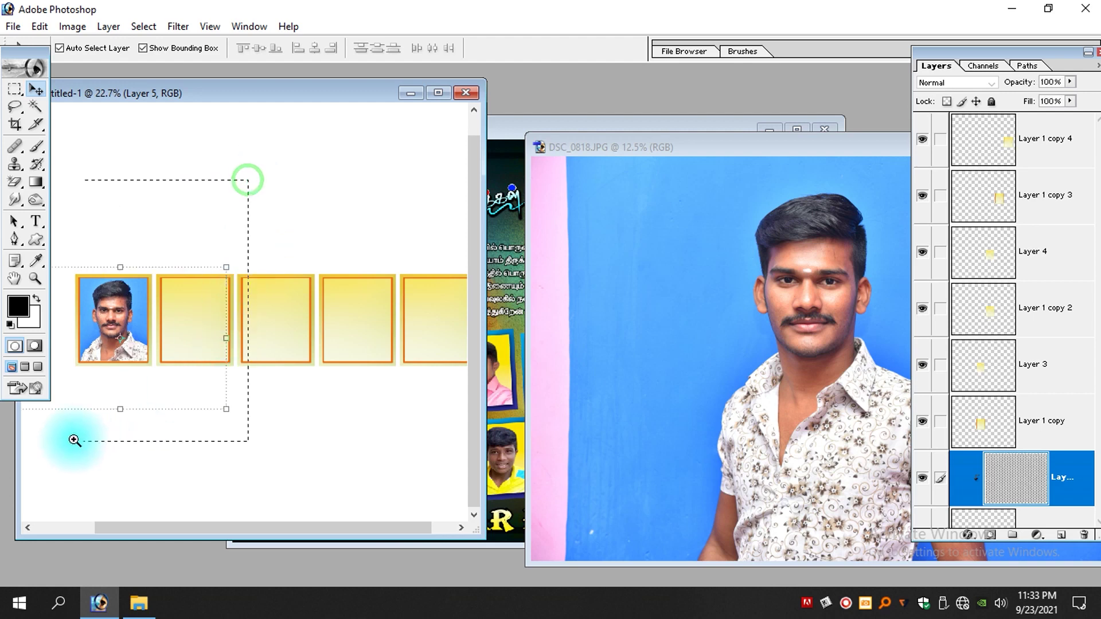
pyautogui.moveTo(304, 361); pyautogui.dragTo(395, 358)
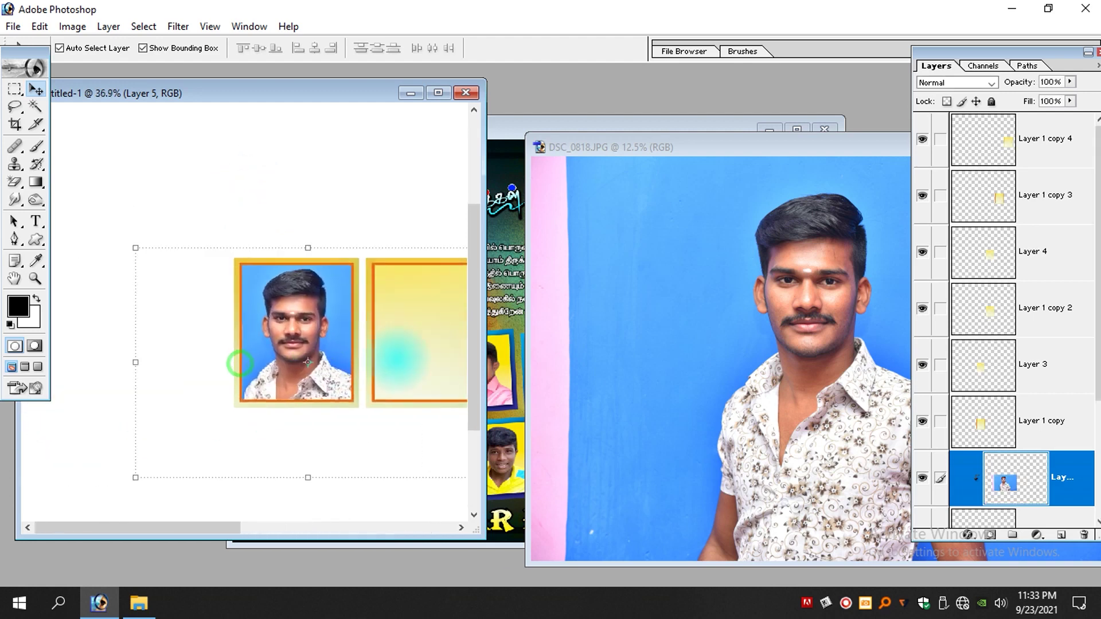
pyautogui.rightClick(336, 309)
pyautogui.click(332, 291)
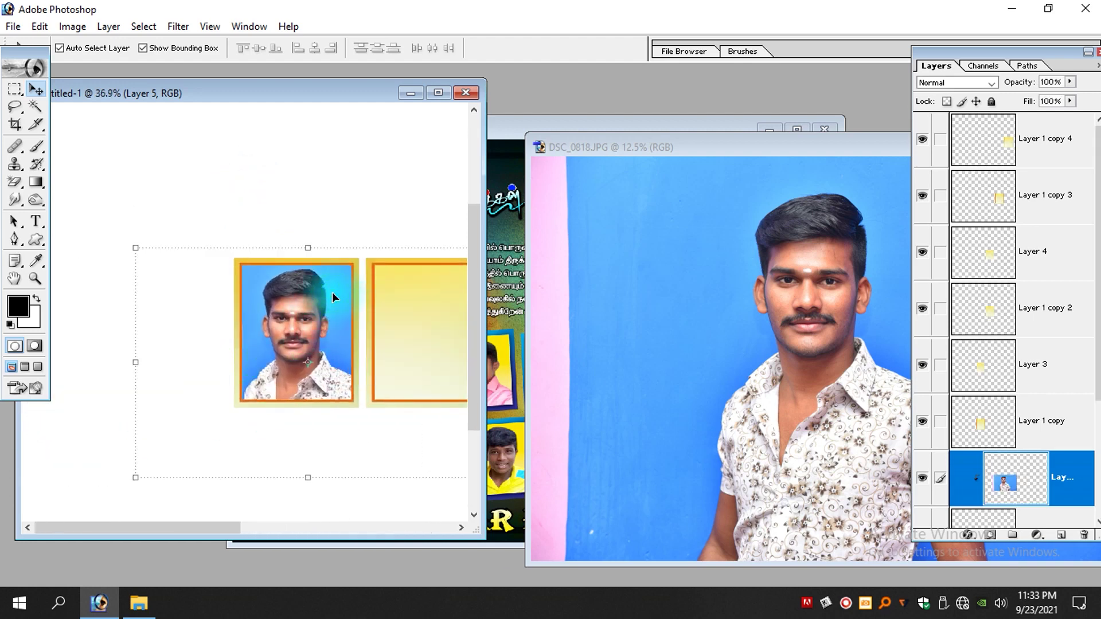
pyautogui.scroll(-4, 1007, 367)
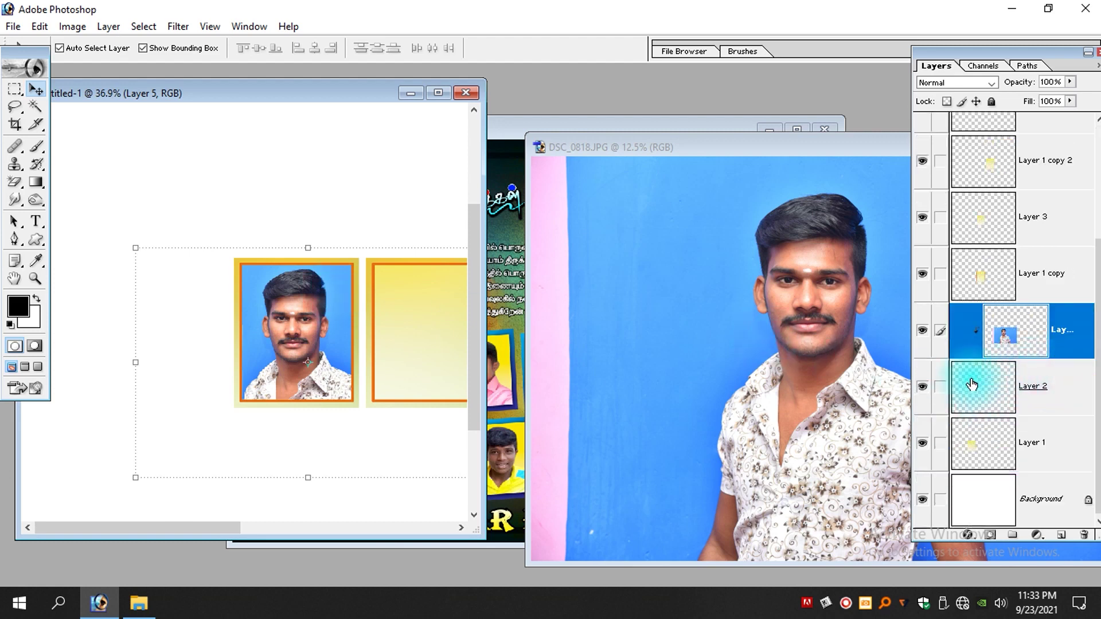
pyautogui.click(936, 457)
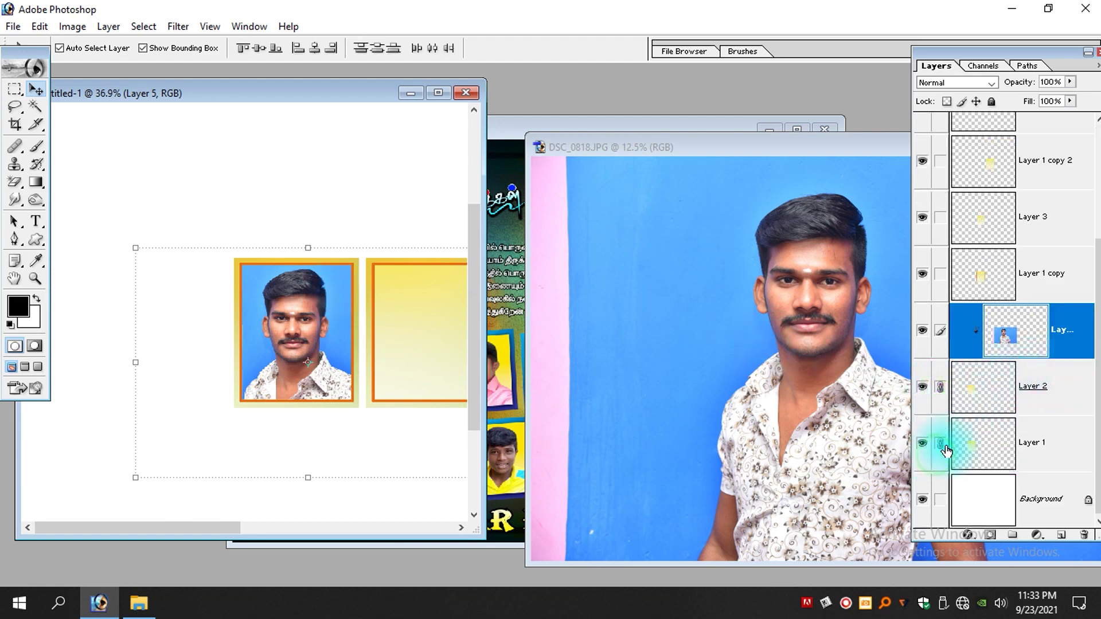
# Step: Try moving the linked photo, inner area and frame out of the row together, and undo the moves
pyautogui.moveTo(334, 383); pyautogui.dragTo(178, 267)
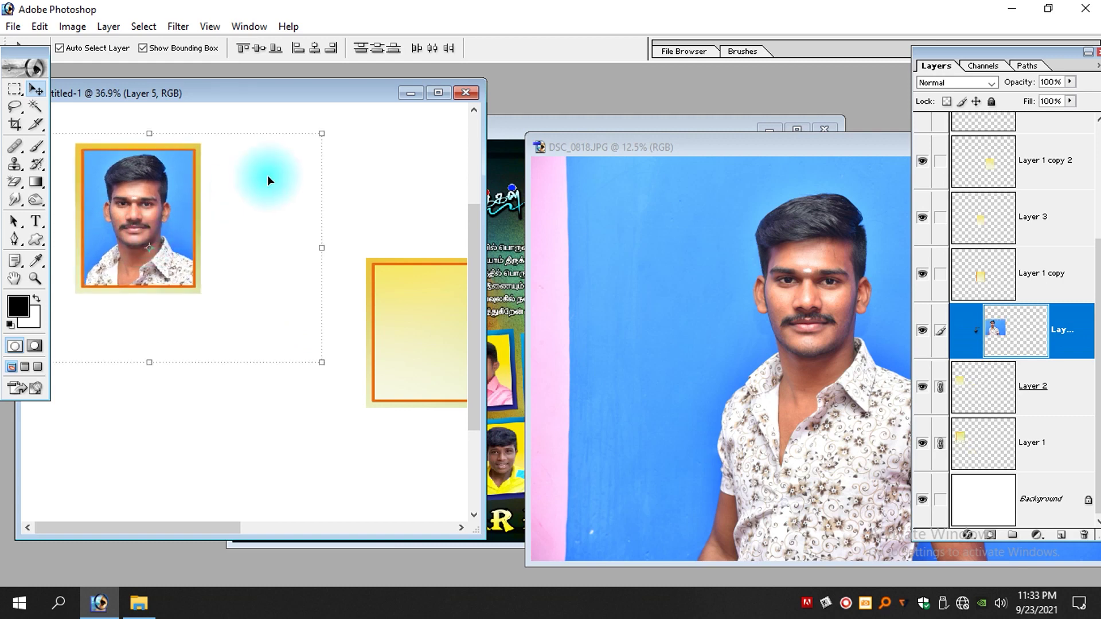
pyautogui.press('f')
pyautogui.moveTo(196, 182); pyautogui.dragTo(570, 150)
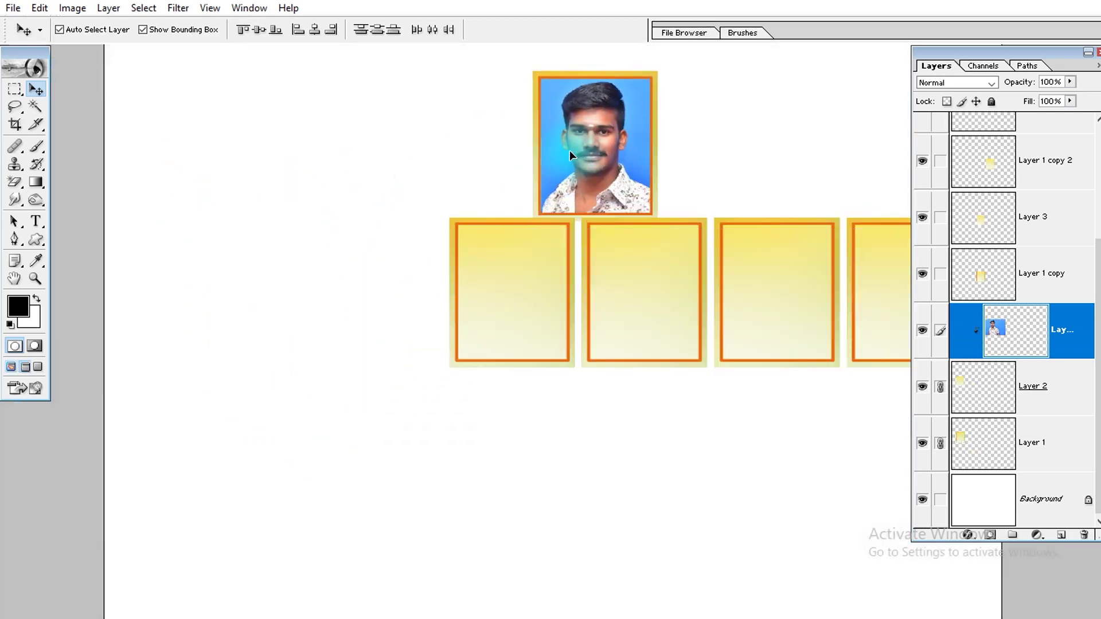
pyautogui.hotkey('ctrl', 'alt', 'z')
pyautogui.hotkey('ctrl', 'alt', 'z')
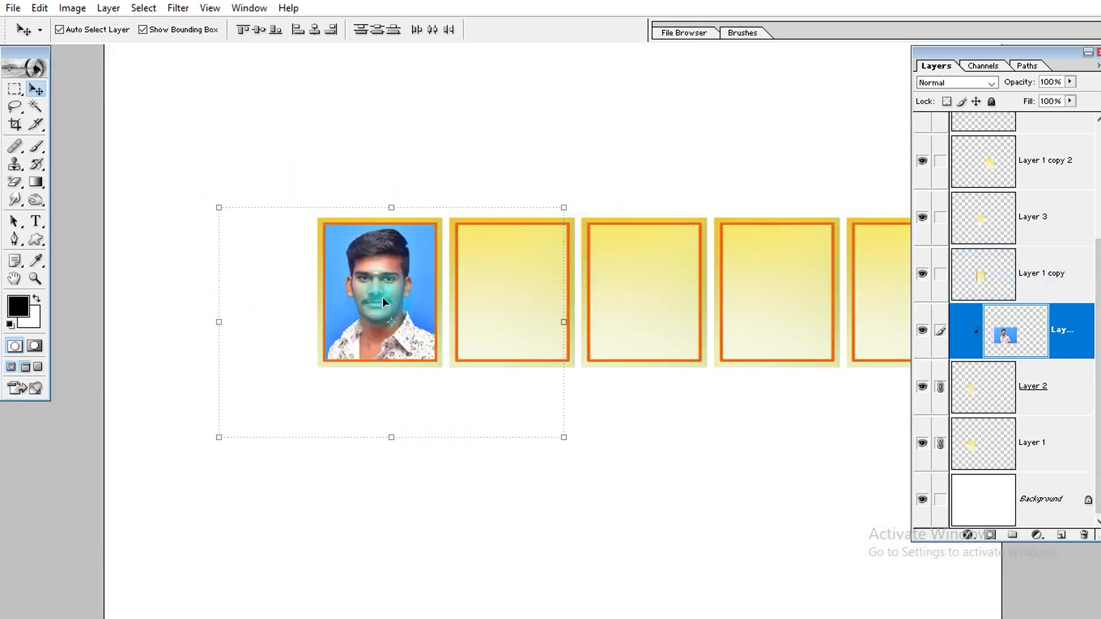
pyautogui.moveTo(372, 298); pyautogui.dragTo(329, 166)
pyautogui.hotkey('ctrl', 'z')
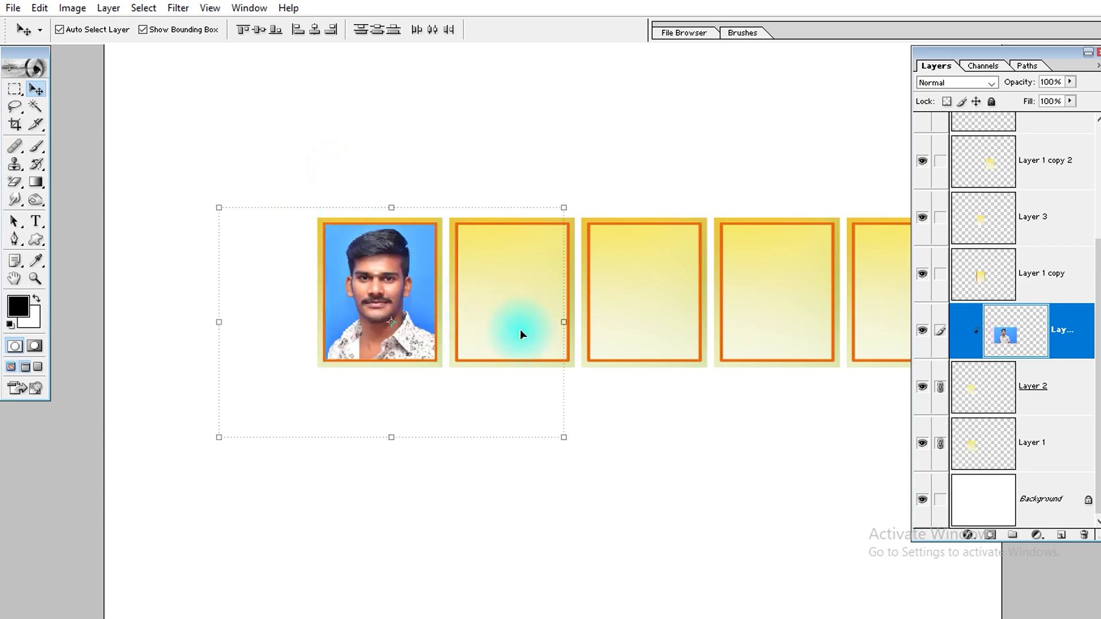
# Step: Switch to the SIVAGAI STAR FRIENDS wedding poster and view it enlarged in full-screen display to examine its portrait frames
pyautogui.press('w')
pyautogui.press('f')
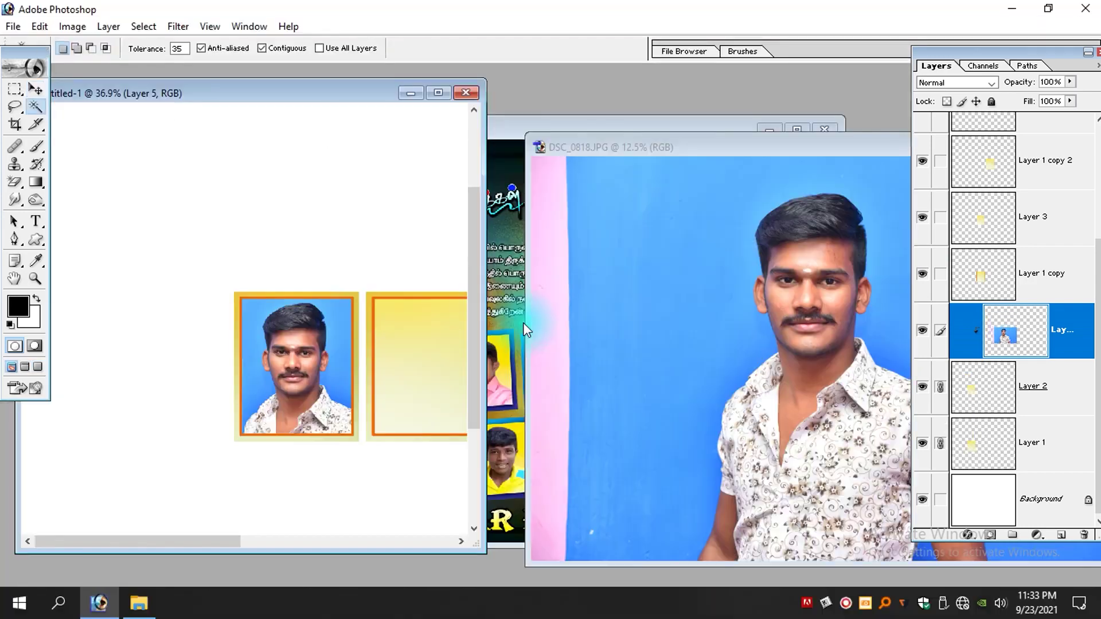
pyautogui.click(517, 285)
pyautogui.press('f')
pyautogui.press('f')
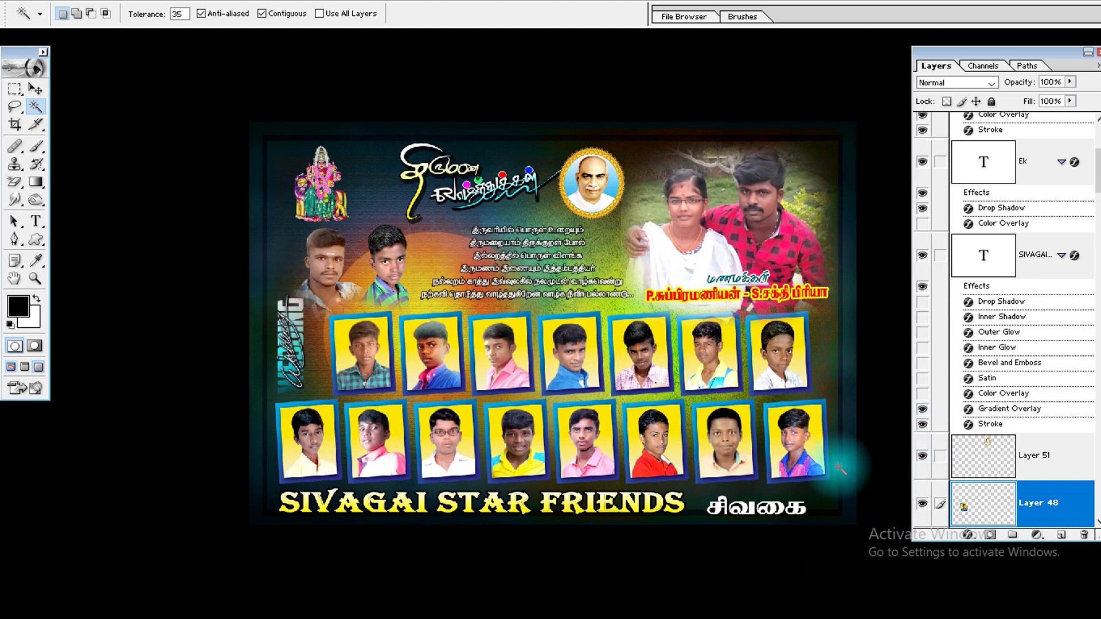
pyautogui.press('Tab')
pyautogui.hotkey('ctrl', '0')
pyautogui.press('Tab')
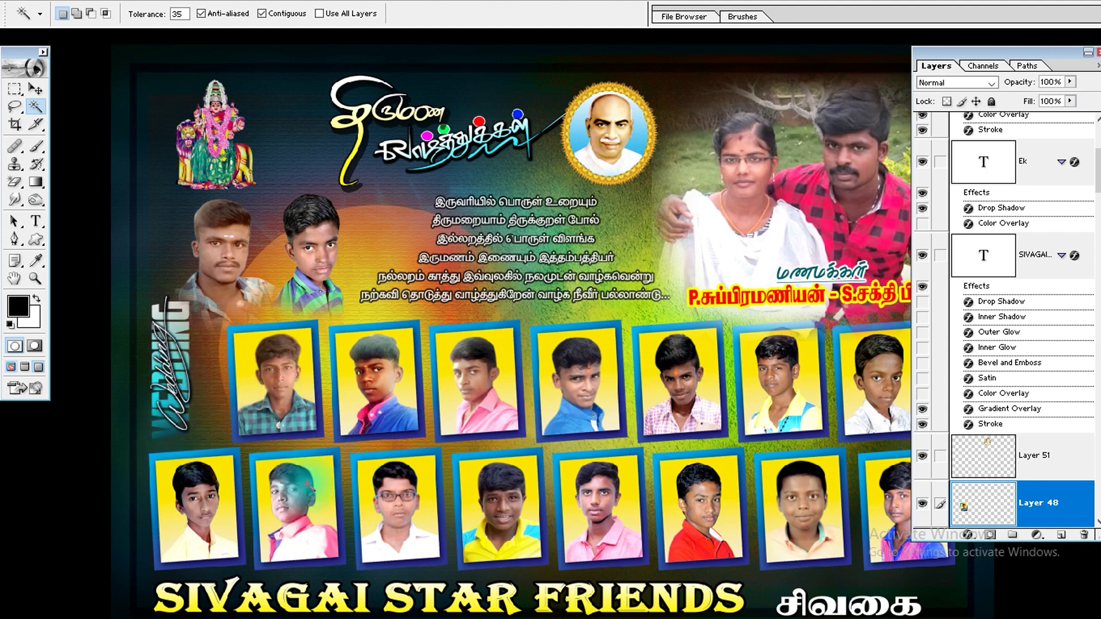
# Step: Try cutting, pasting back and moving the framed portrait at the start of the poster's upper row, and undo the changes
pyautogui.press('v')
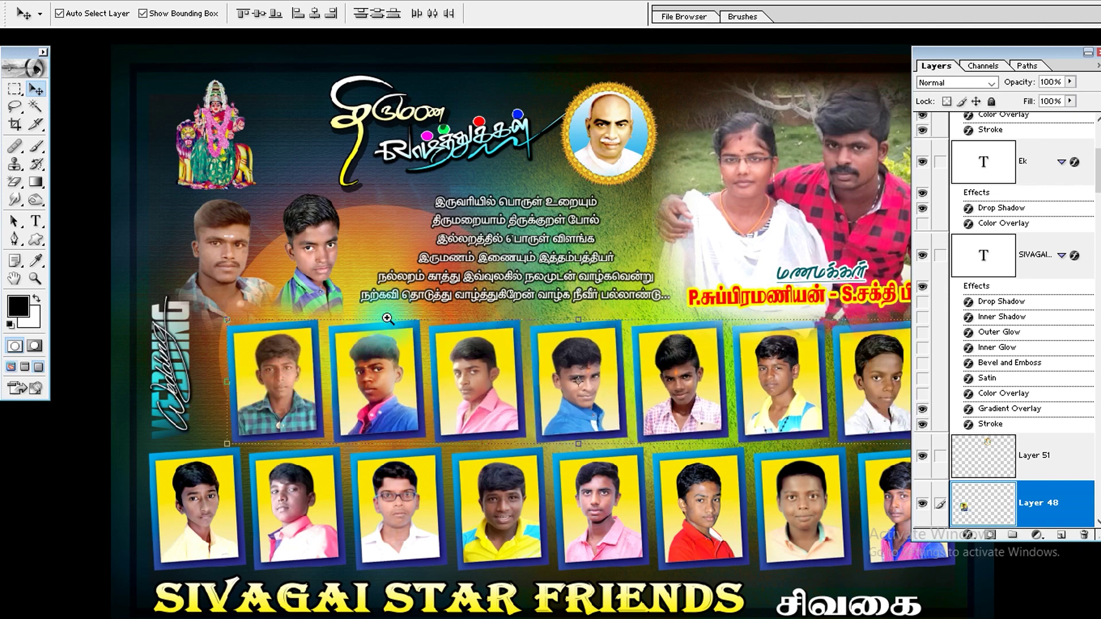
pyautogui.moveTo(435, 256); pyautogui.dragTo(301, 437)
pyautogui.moveTo(239, 474); pyautogui.dragTo(404, 405)
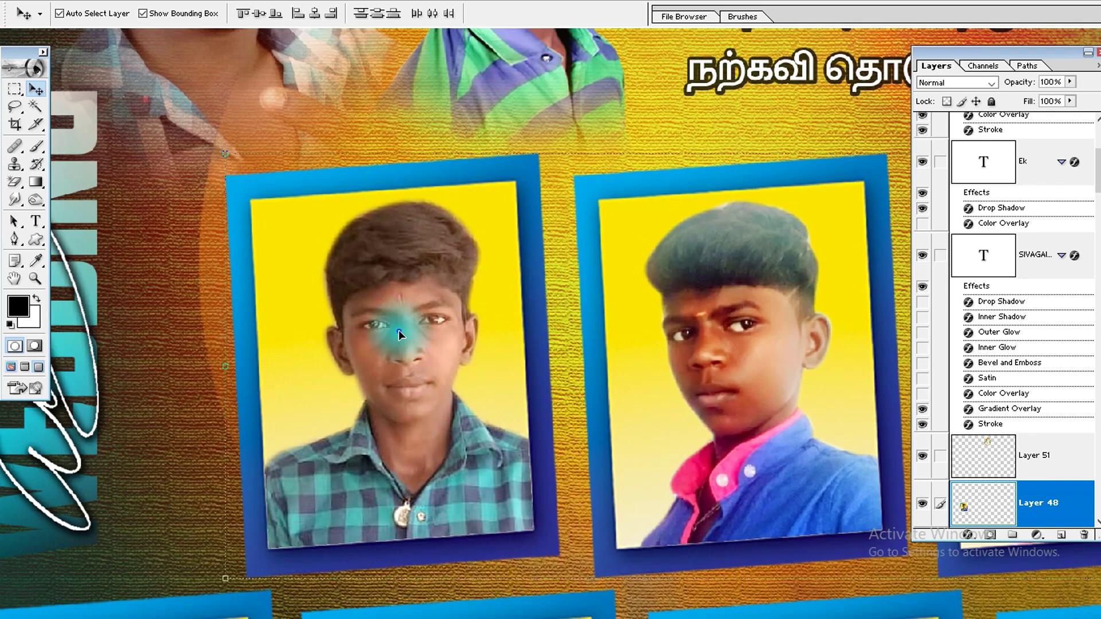
pyautogui.rightClick(399, 331)
pyautogui.click(433, 350)
pyautogui.hotkey('ctrl', 'a')
pyautogui.hotkey('ctrl', 'x')
pyautogui.rightClick(375, 337)
pyautogui.click(373, 336)
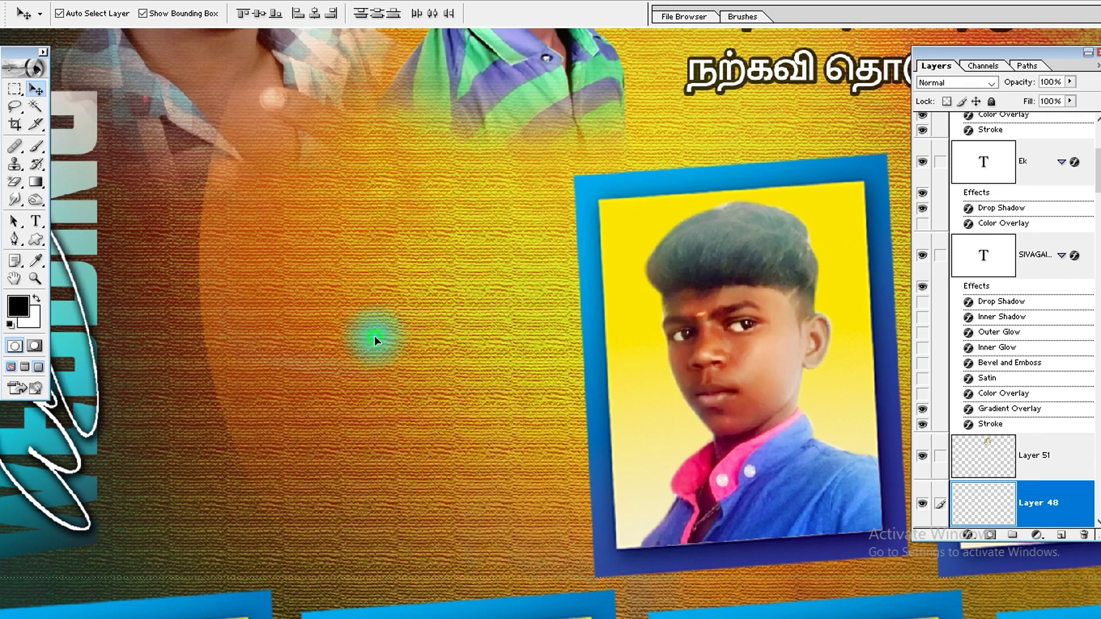
pyautogui.hotkey('ctrl', 'v')
pyautogui.moveTo(417, 359); pyautogui.dragTo(391, 349)
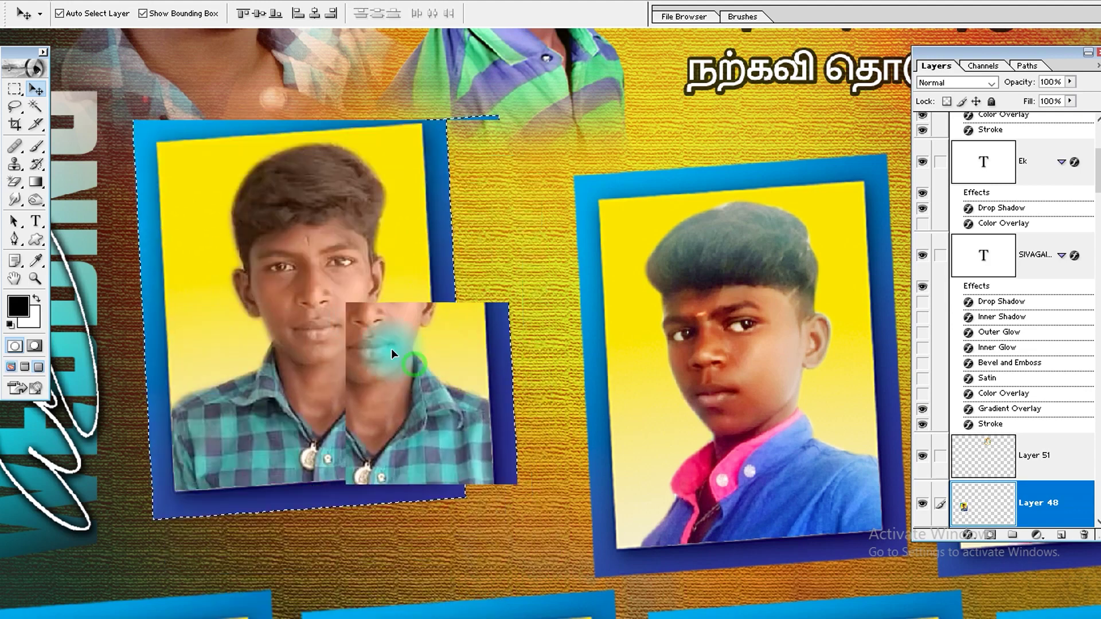
pyautogui.hotkey('ctrl', 'z')
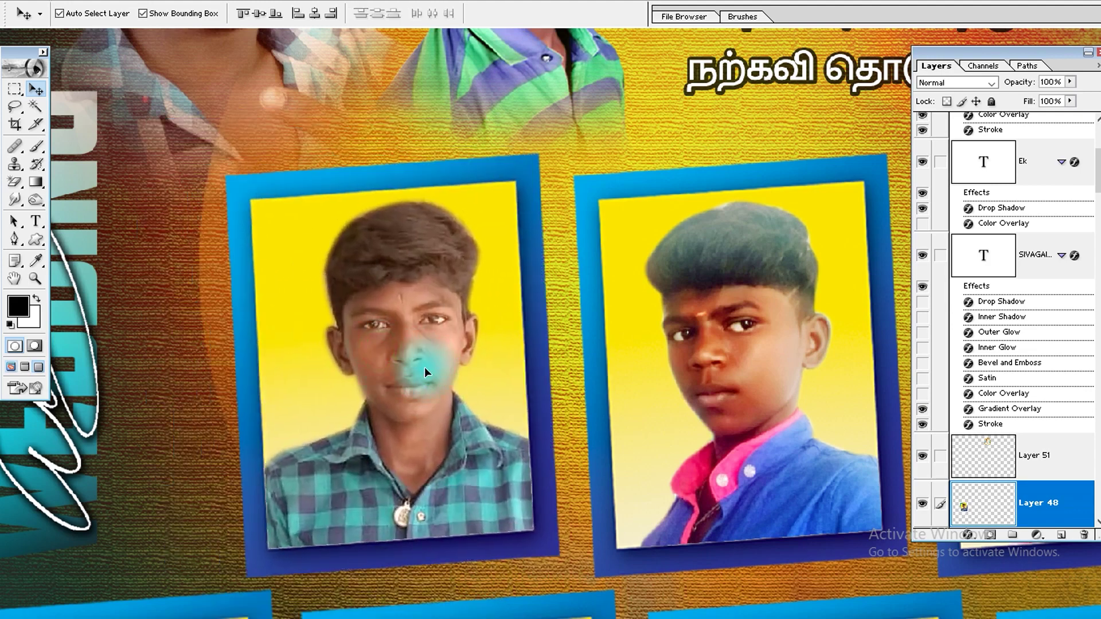
# Step: Try moving the linked upper-row portraits of the poster sideways several times, undoing each move
pyautogui.hotkey('ctrl', '0')
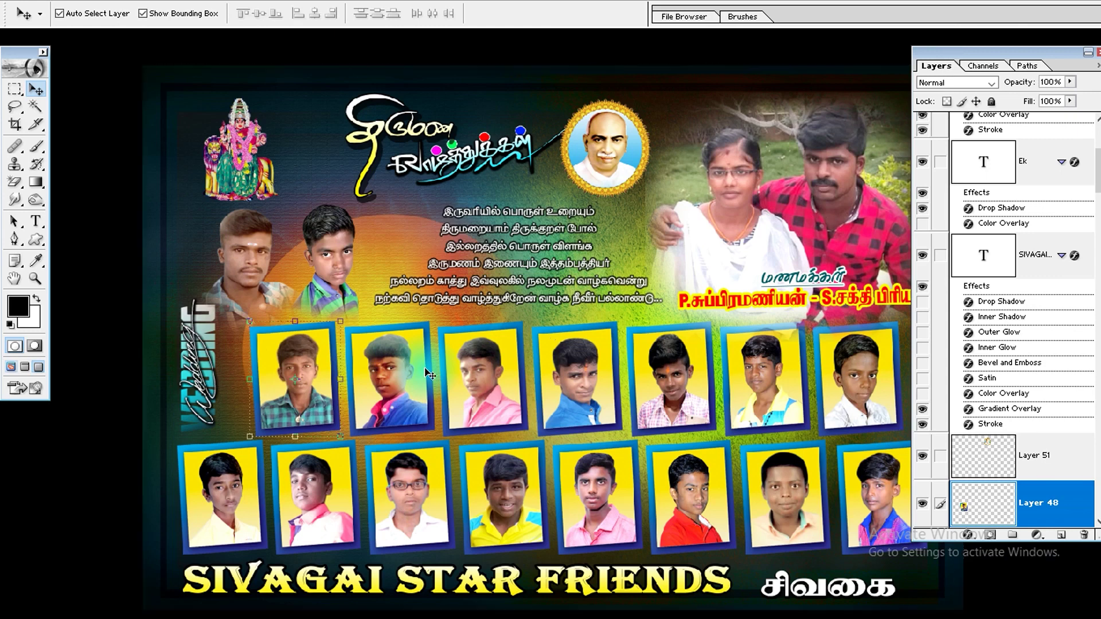
pyautogui.moveTo(393, 403); pyautogui.dragTo(483, 379)
pyautogui.hotkey('ctrl', 'z')
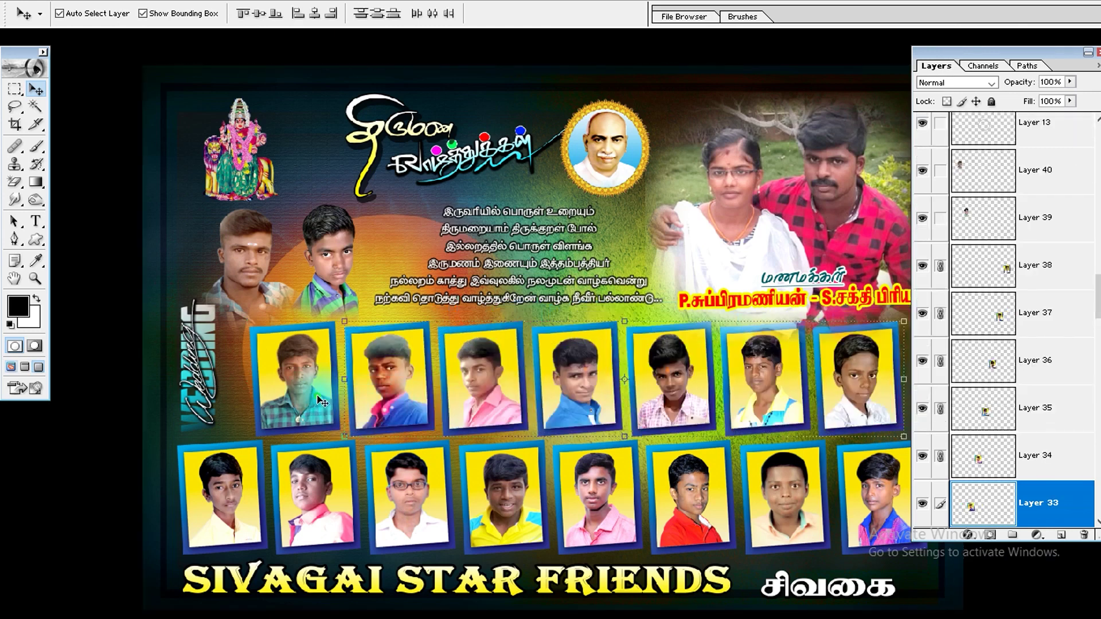
pyautogui.moveTo(391, 388); pyautogui.dragTo(526, 385)
pyautogui.hotkey('ctrl', 'z')
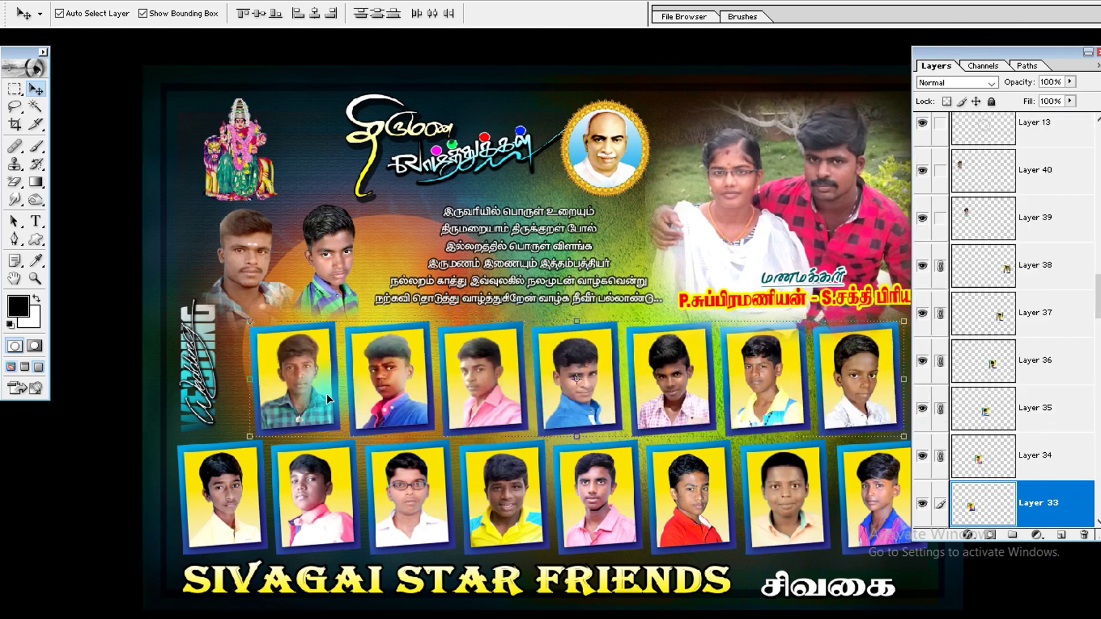
pyautogui.moveTo(395, 377); pyautogui.dragTo(736, 359)
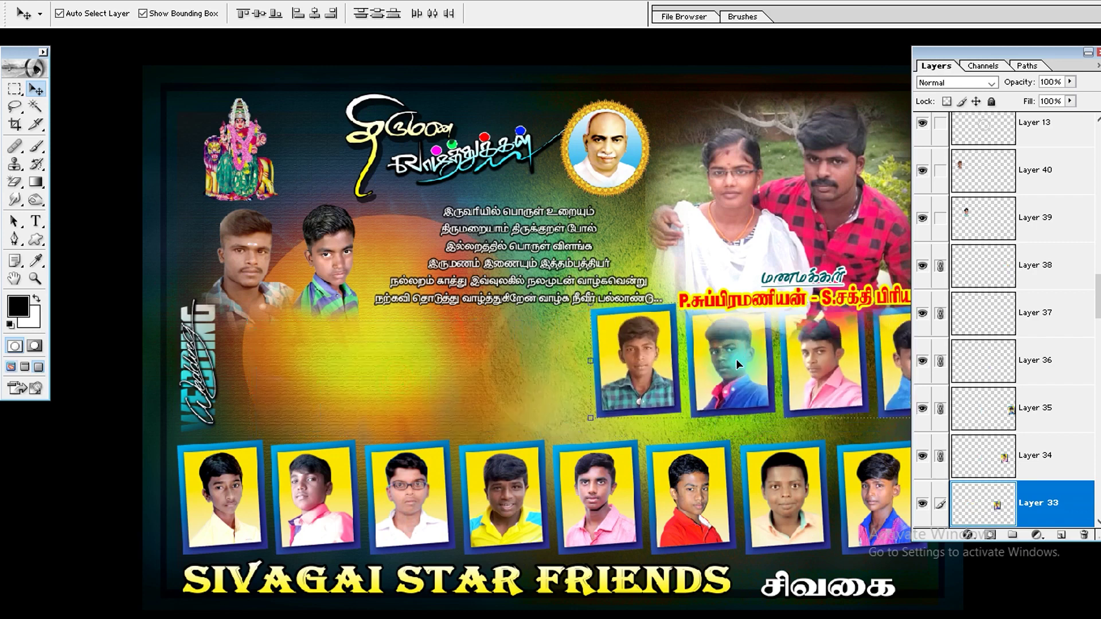
pyautogui.hotkey('ctrl', 'z')
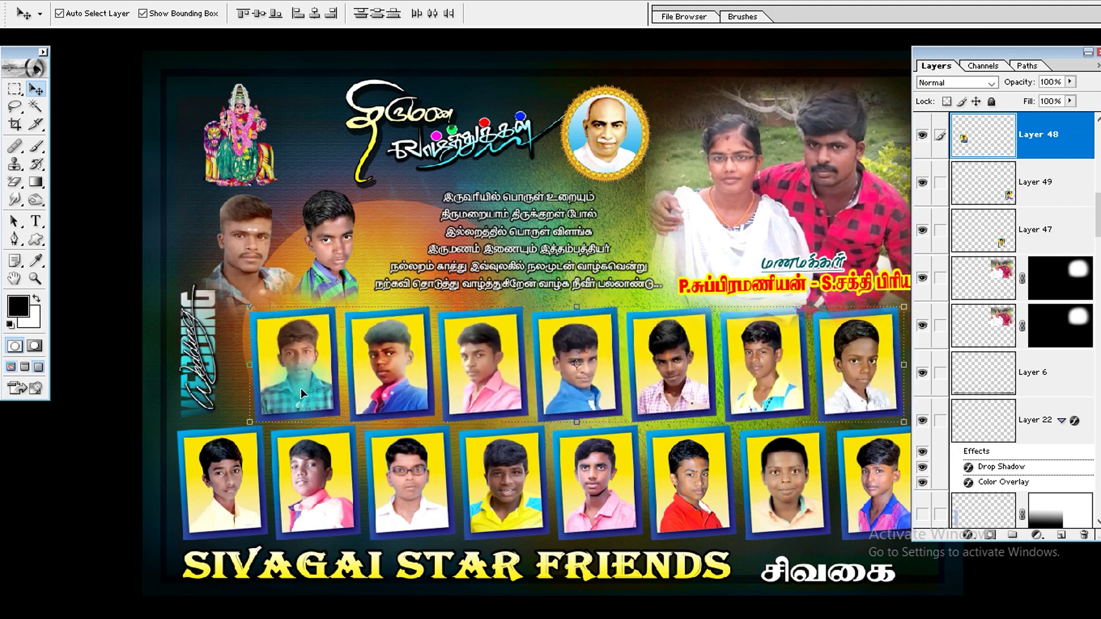
# Step: Try shifting the whole upper row of portraits to line up with the first frame of the lower row, and undo the shift
pyautogui.press('Tab')
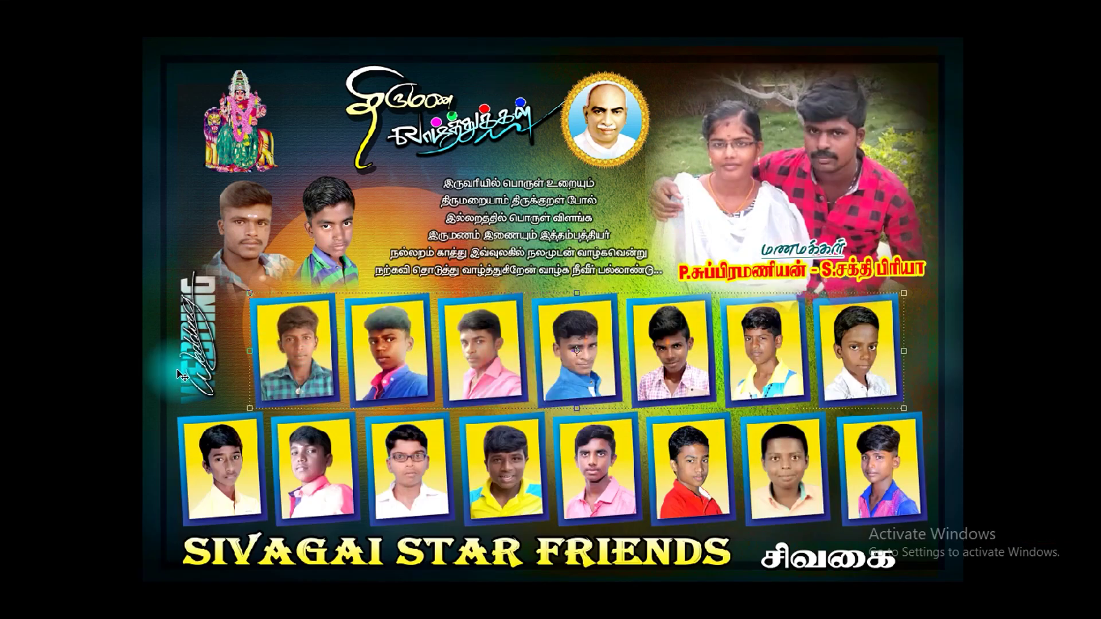
pyautogui.click(291, 352)
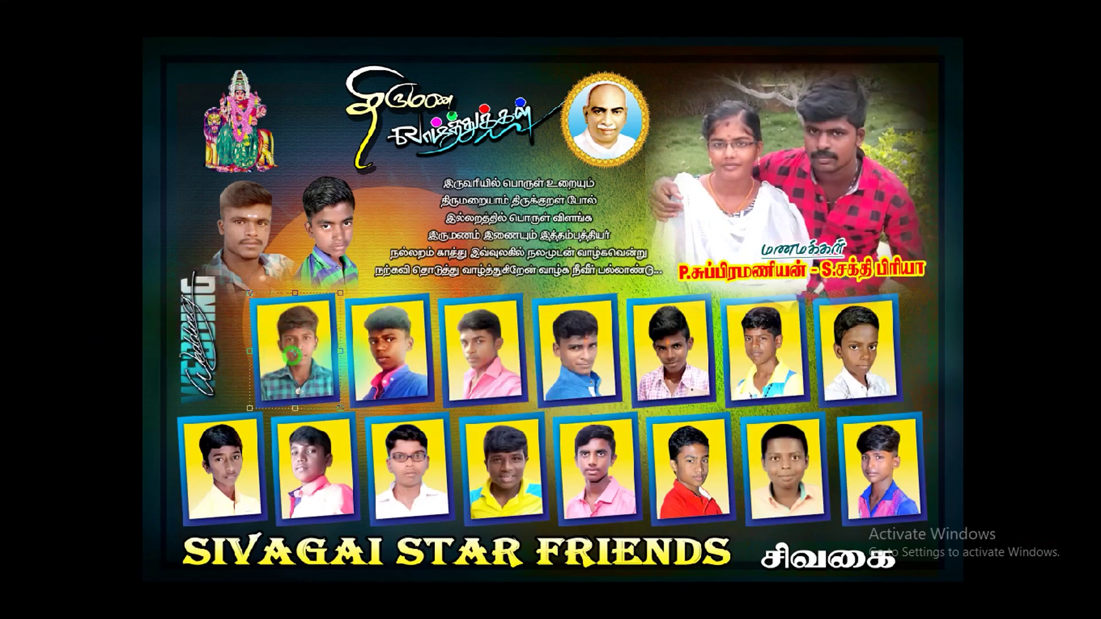
pyautogui.click(406, 374)
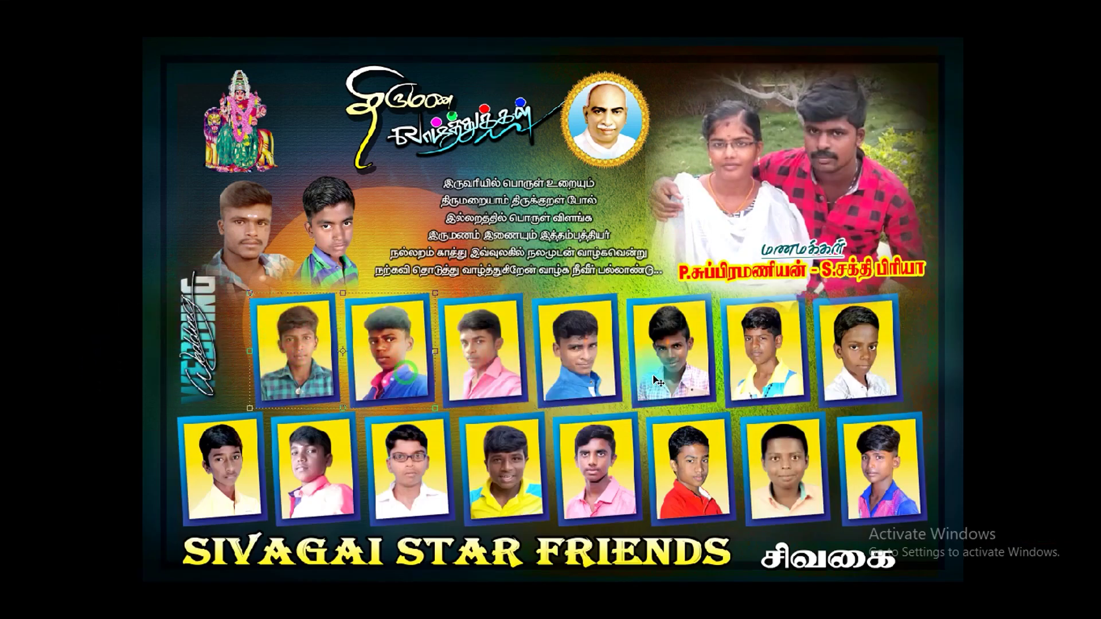
pyautogui.click(608, 374)
pyautogui.keyDown('shift'); pyautogui.click(391, 395); pyautogui.keyUp('shift')
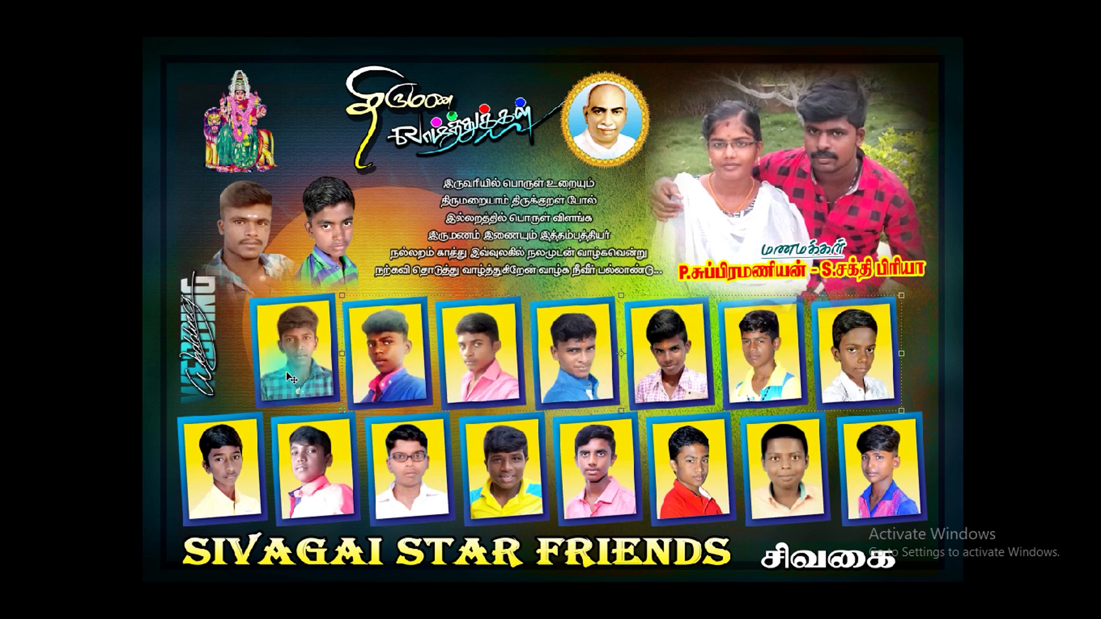
pyautogui.moveTo(780, 359); pyautogui.dragTo(707, 365)
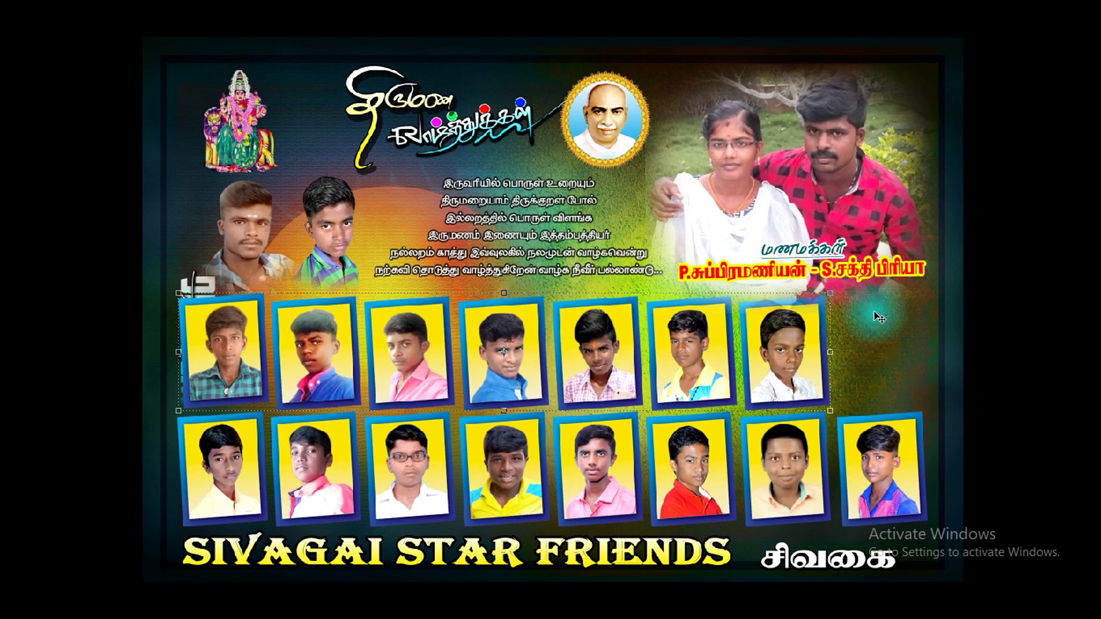
pyautogui.hotkey('ctrl', 'z')
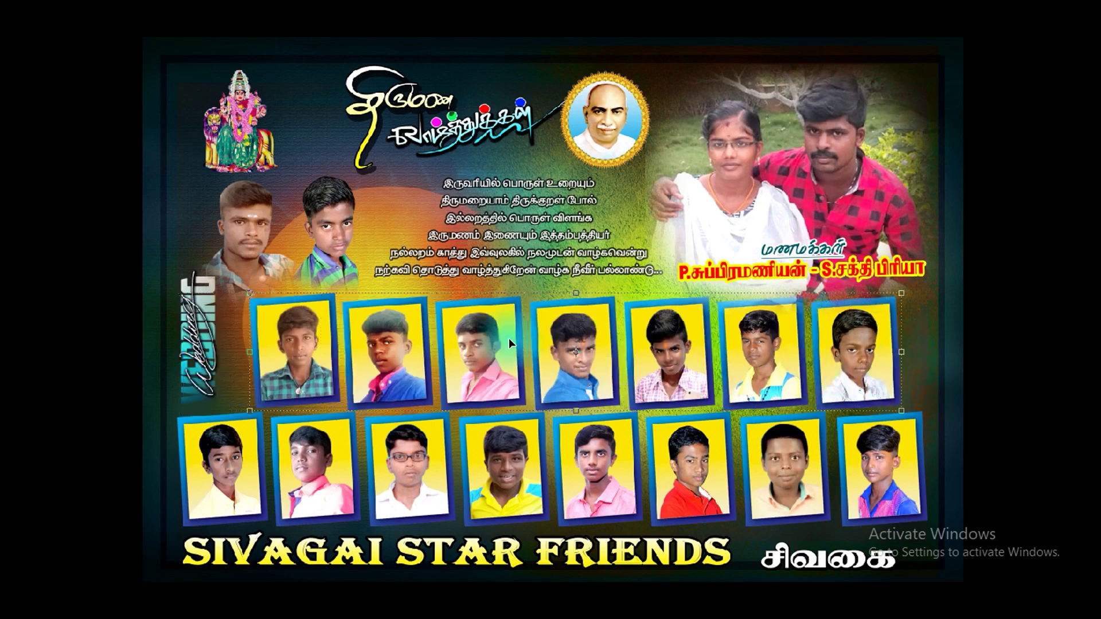
# Step: Close the wedding poster and delete the grouped photo and all frame layers from the canvas, keeping only the white layer
pyautogui.hotkey('ctrl', 'w')
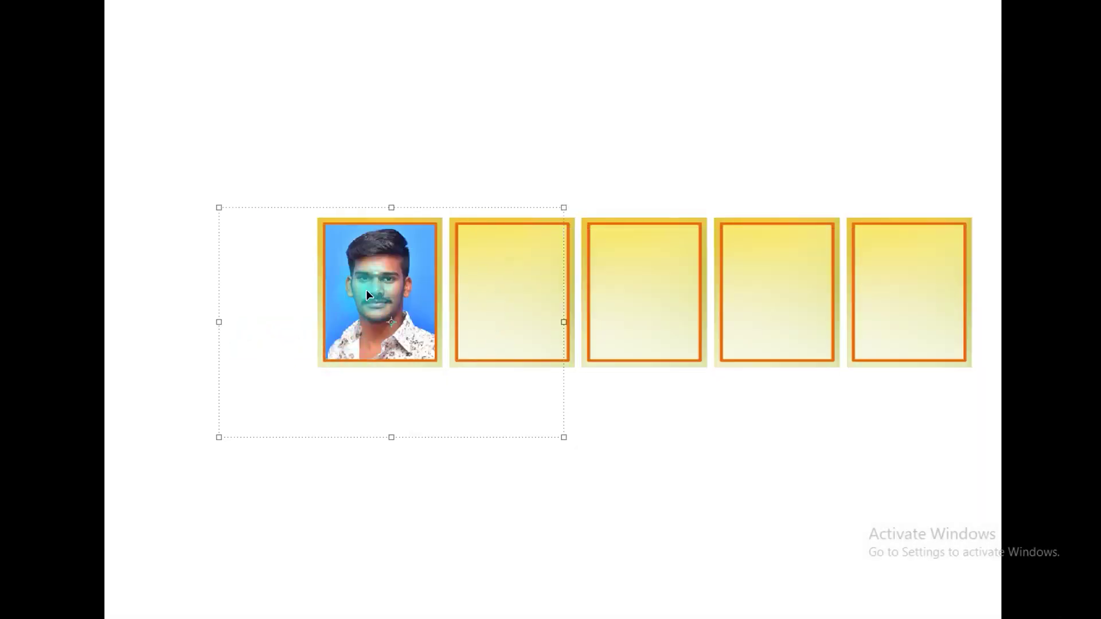
pyautogui.hotkey('alt', 'l')
pyautogui.click(363, 290)
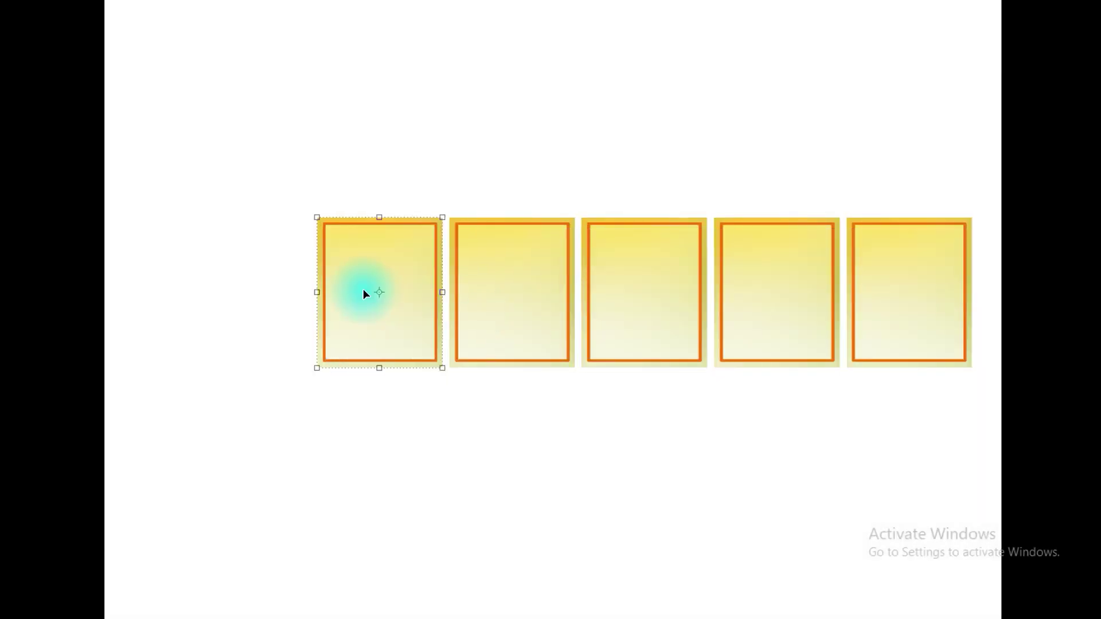
pyautogui.hotkey('ctrl', '-')
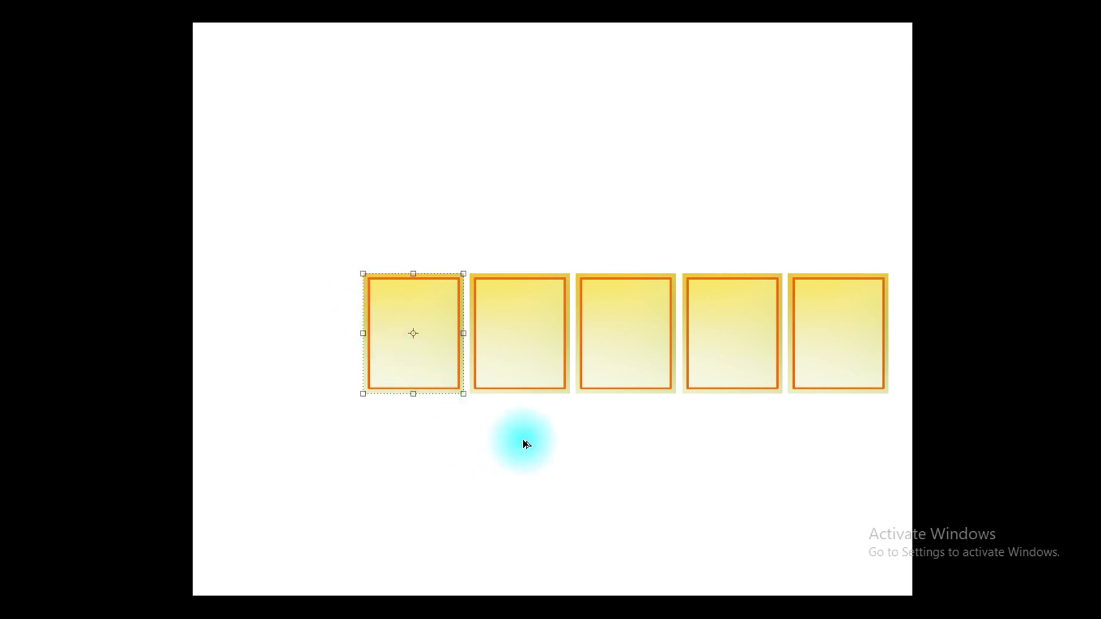
pyautogui.hotkey('alt', 'l')
pyautogui.press('l')
pyautogui.press('l')
pyautogui.hotkey('alt', 'l')
pyautogui.press('l')
pyautogui.press('l')
pyautogui.hotkey('alt', 'l')
pyautogui.press('l')
pyautogui.press('l')
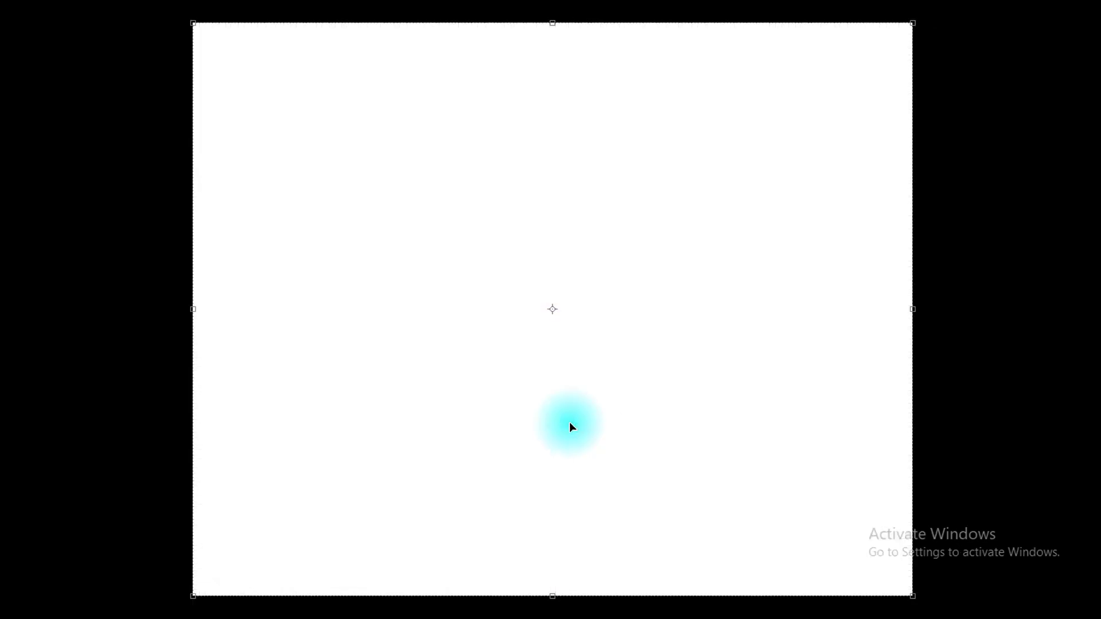
# Step: Make an upright rectangular selection near the middle of the blank canvas and add a new layer for it
pyautogui.press('Tab')
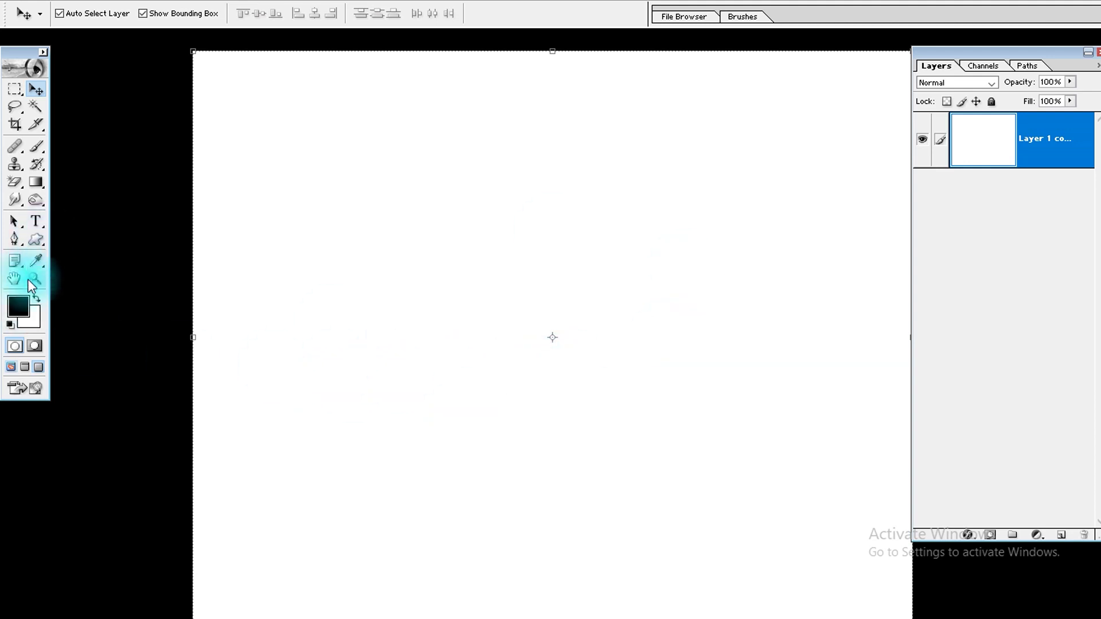
pyautogui.moveTo(18, 95); pyautogui.dragTo(64, 93)
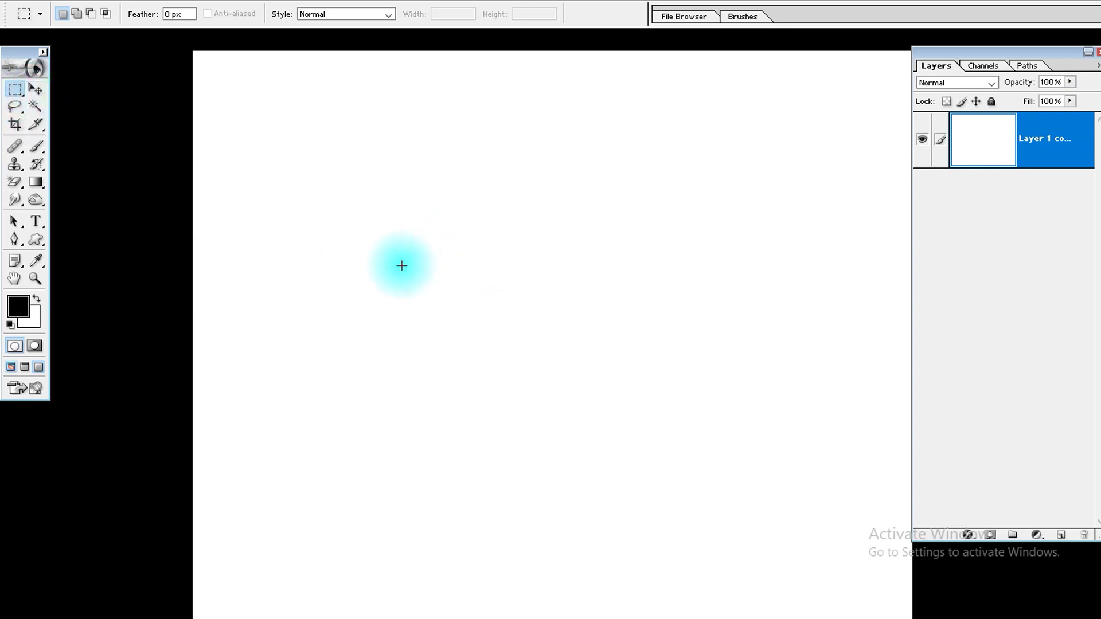
pyautogui.moveTo(378, 233); pyautogui.dragTo(521, 406)
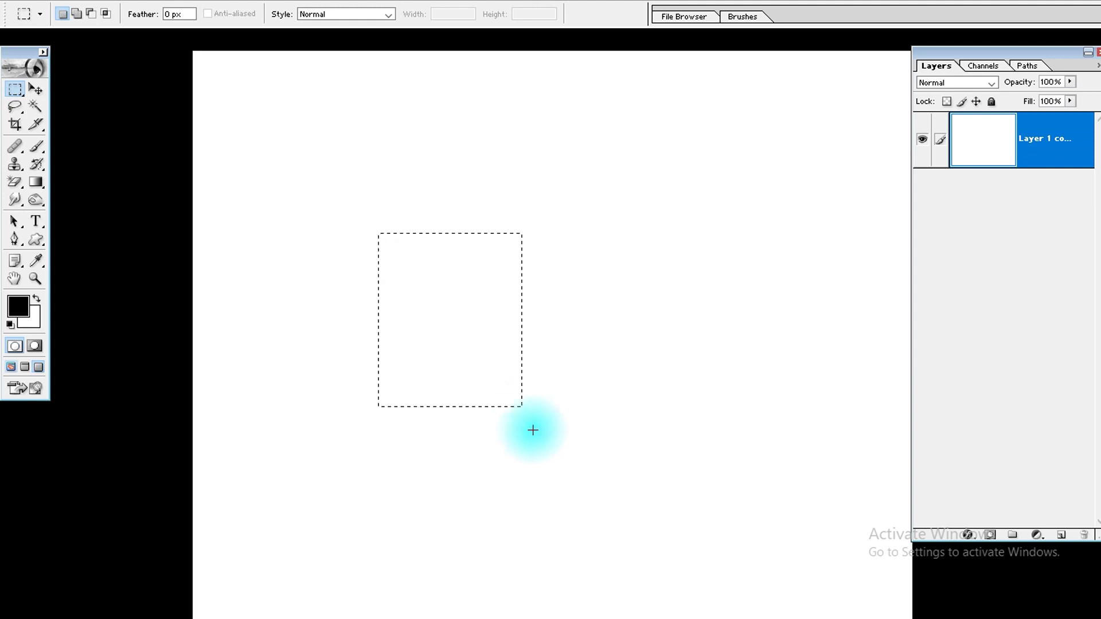
pyautogui.click(1060, 536)
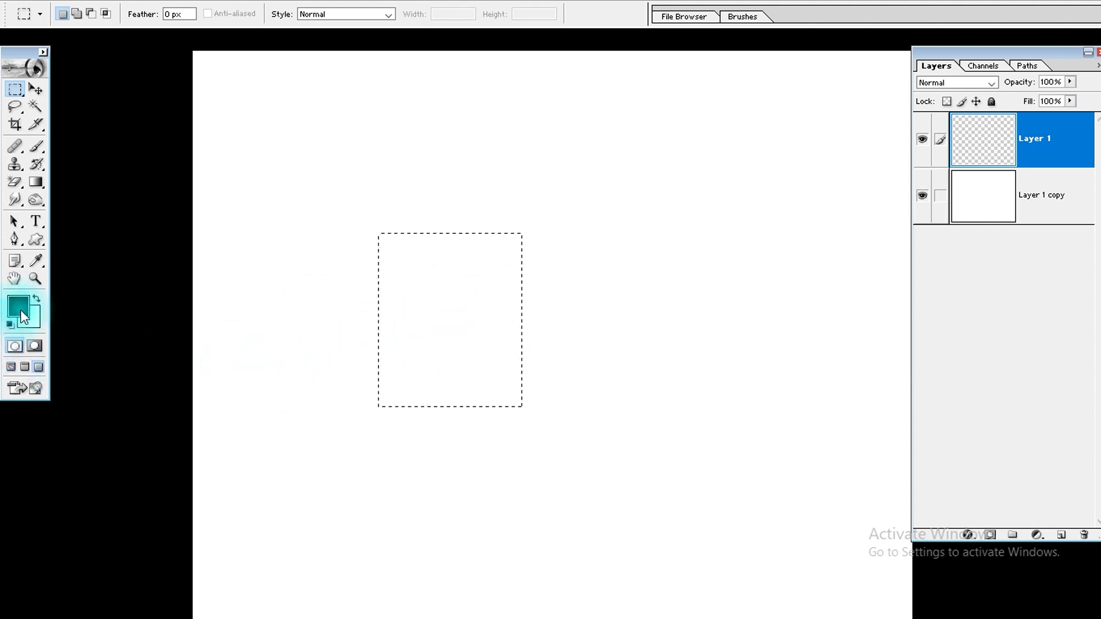
# Step: Choose a dark red foreground colour and fill the rectangular selection with it on Layer 1
pyautogui.click(22, 314)
pyautogui.click(690, 165)
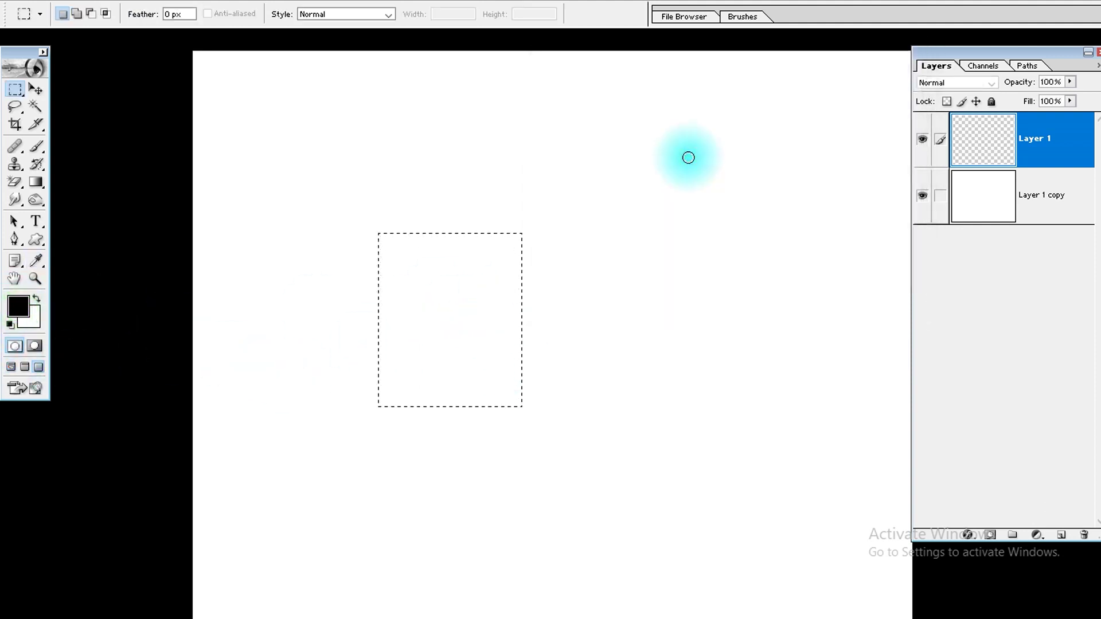
pyautogui.hotkey('alt', 'BackSpace')
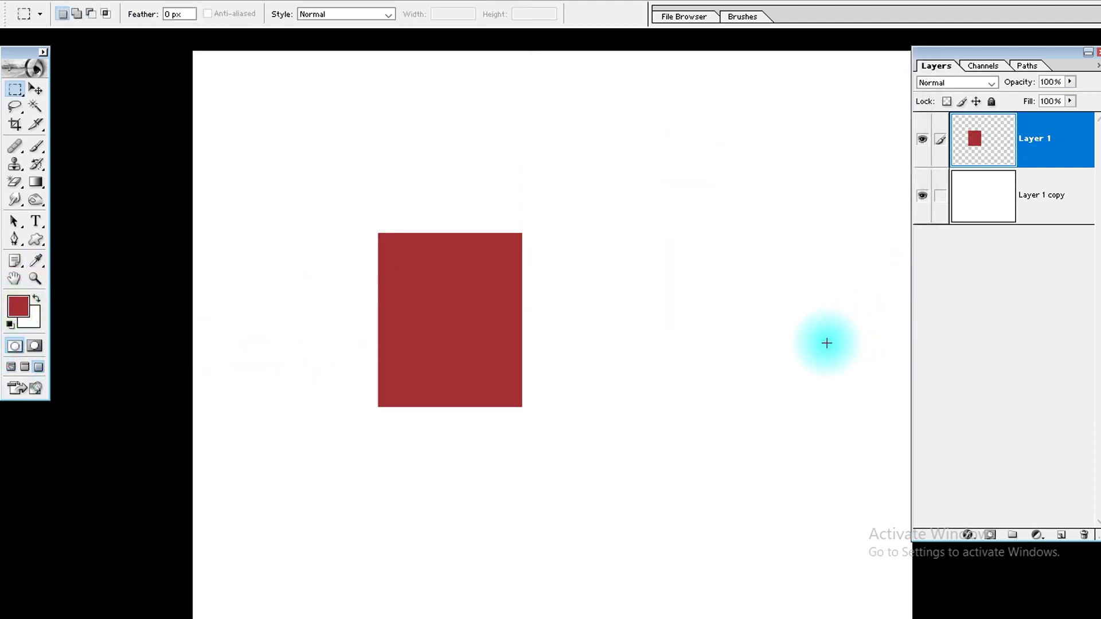
pyautogui.press('v')
pyautogui.moveTo(475, 287); pyautogui.dragTo(480, 278)
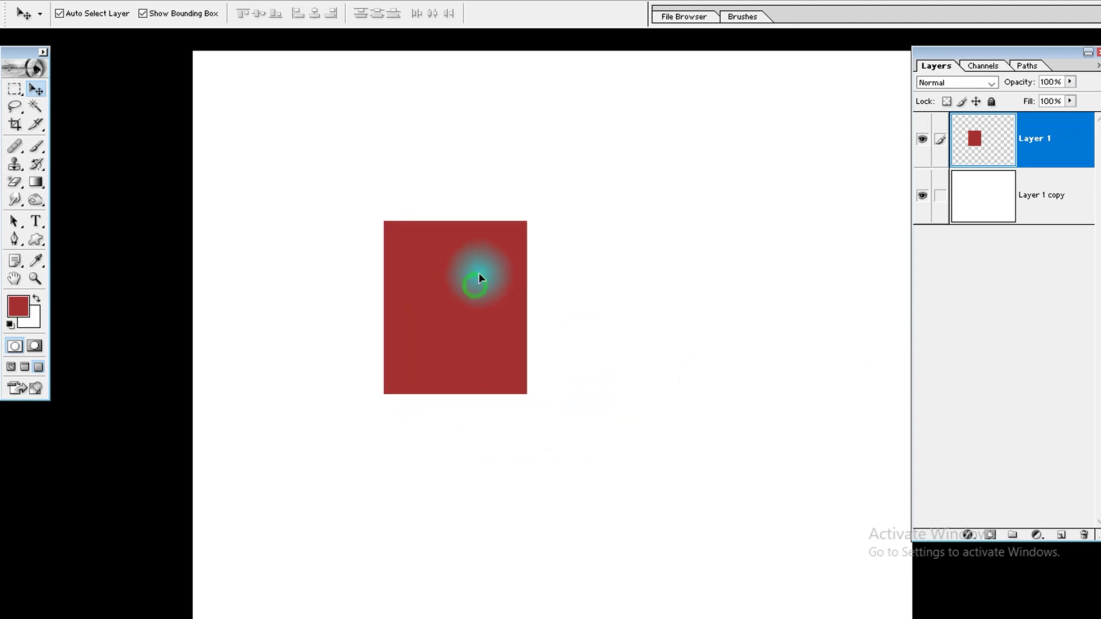
# Step: Apply a Gradient Overlay with the orange-yellow-orange preset to the red rectangle on Layer 1
pyautogui.doubleClick(1060, 160)
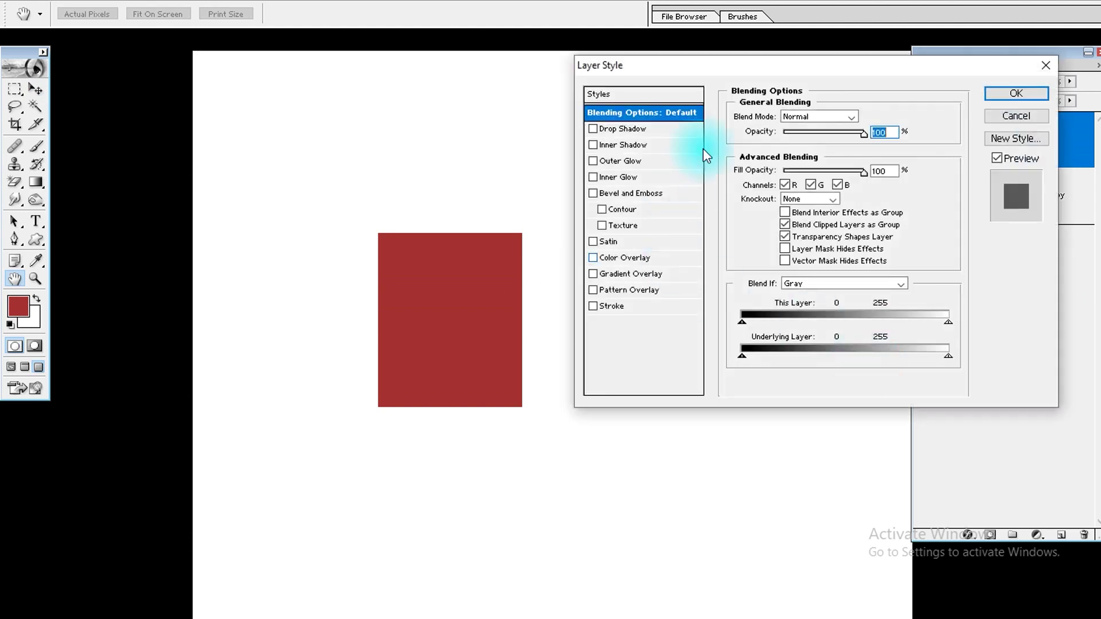
pyautogui.moveTo(748, 70); pyautogui.dragTo(759, 222)
pyautogui.click(639, 428)
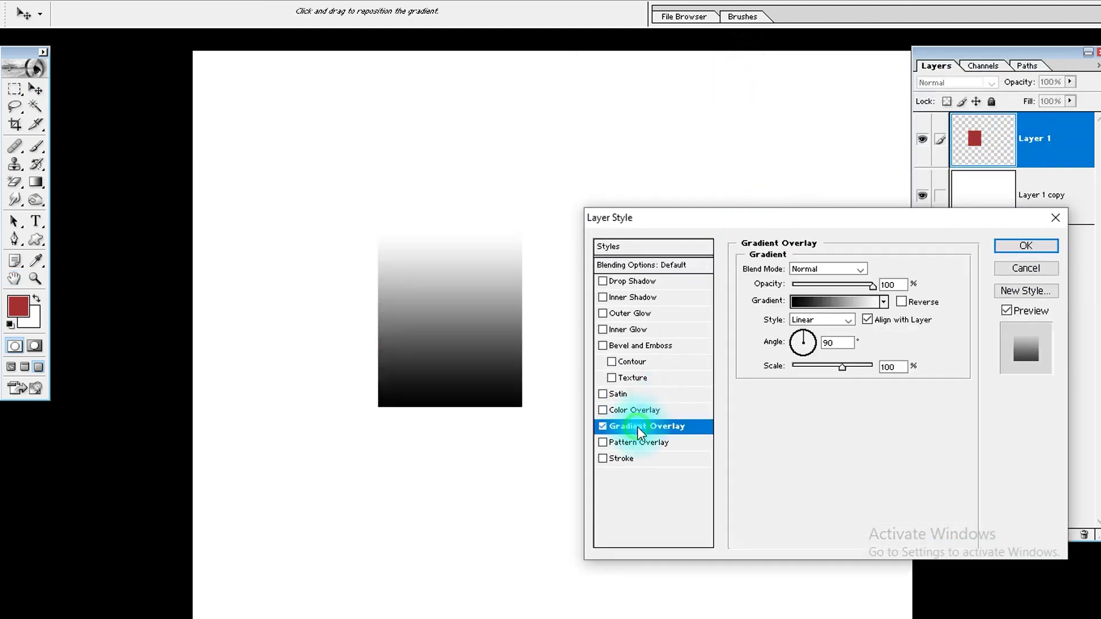
pyautogui.click(863, 302)
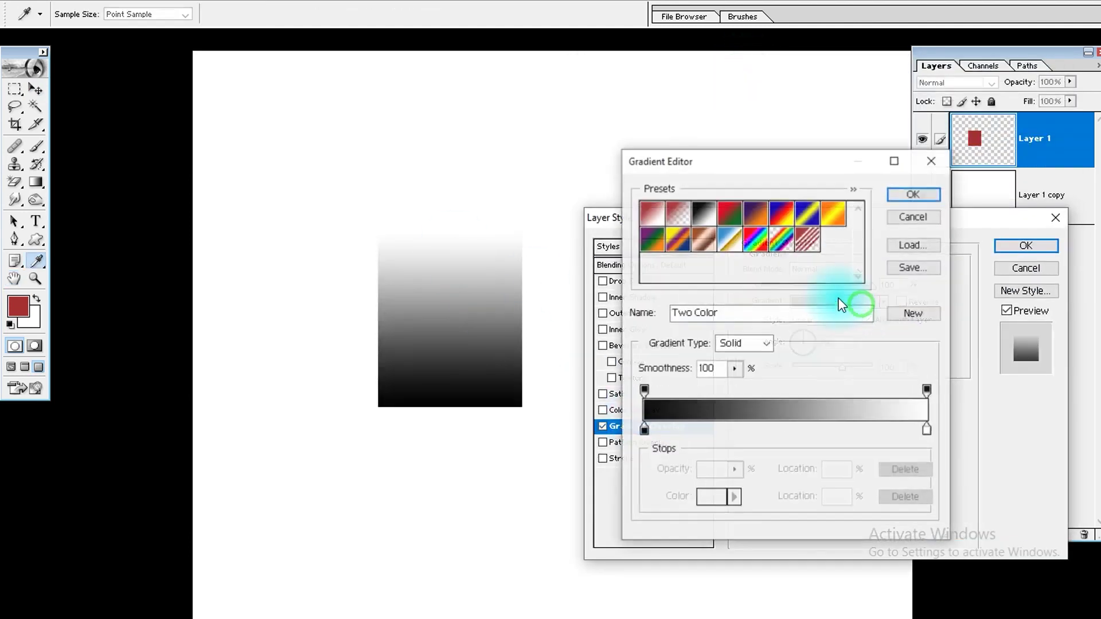
pyautogui.click(834, 215)
pyautogui.click(912, 198)
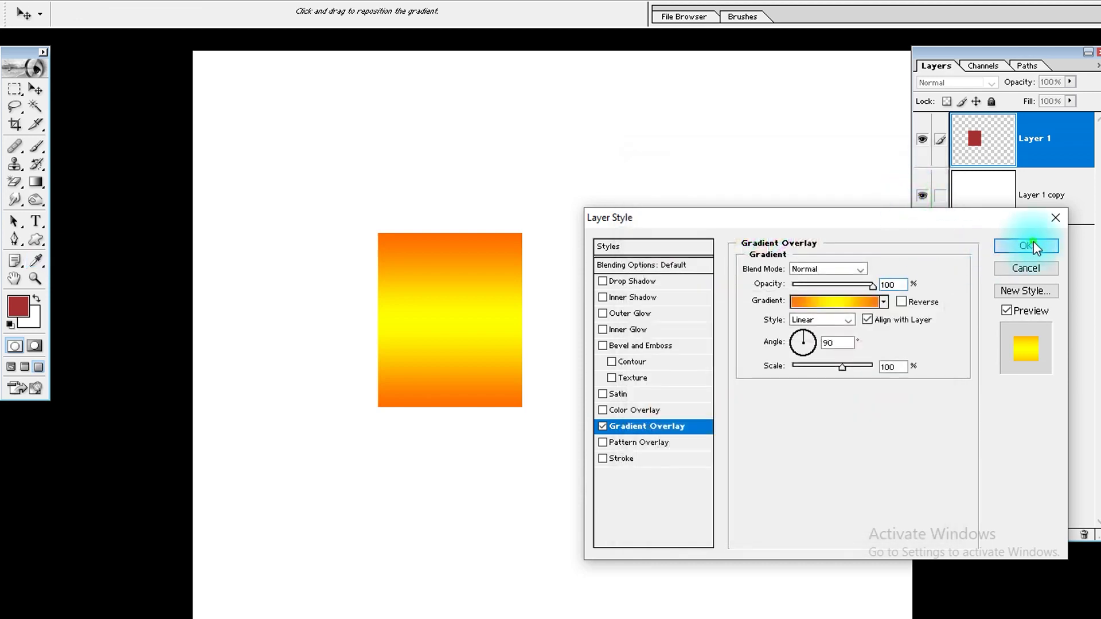
pyautogui.click(1032, 245)
# Step: Return to the windowed view, copy the DSC_0818 photo into Untitled-1 and group it with the gradient rectangle's layer
pyautogui.press('f')
pyautogui.press('f')
pyautogui.press('f')
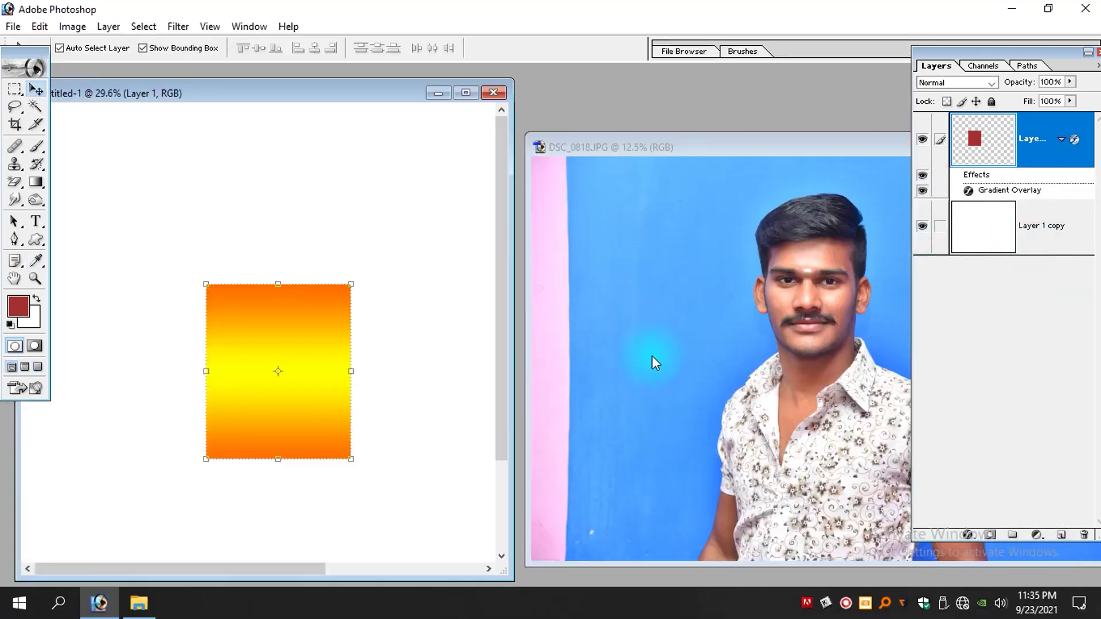
pyautogui.click(652, 358)
pyautogui.click(222, 359)
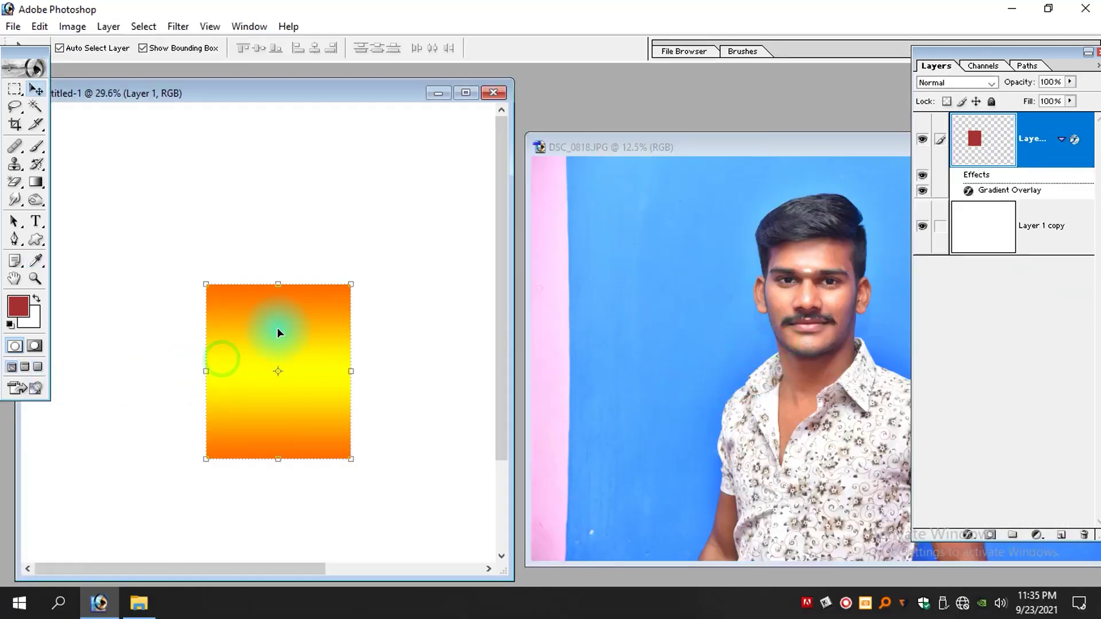
pyautogui.click(784, 351)
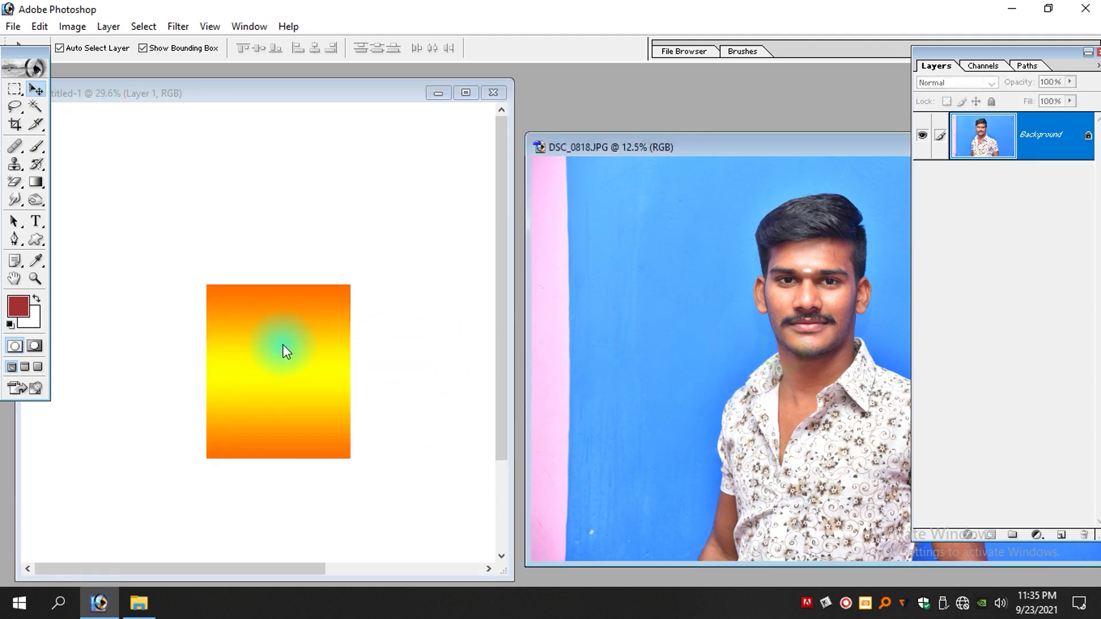
pyautogui.moveTo(709, 321); pyautogui.dragTo(250, 331)
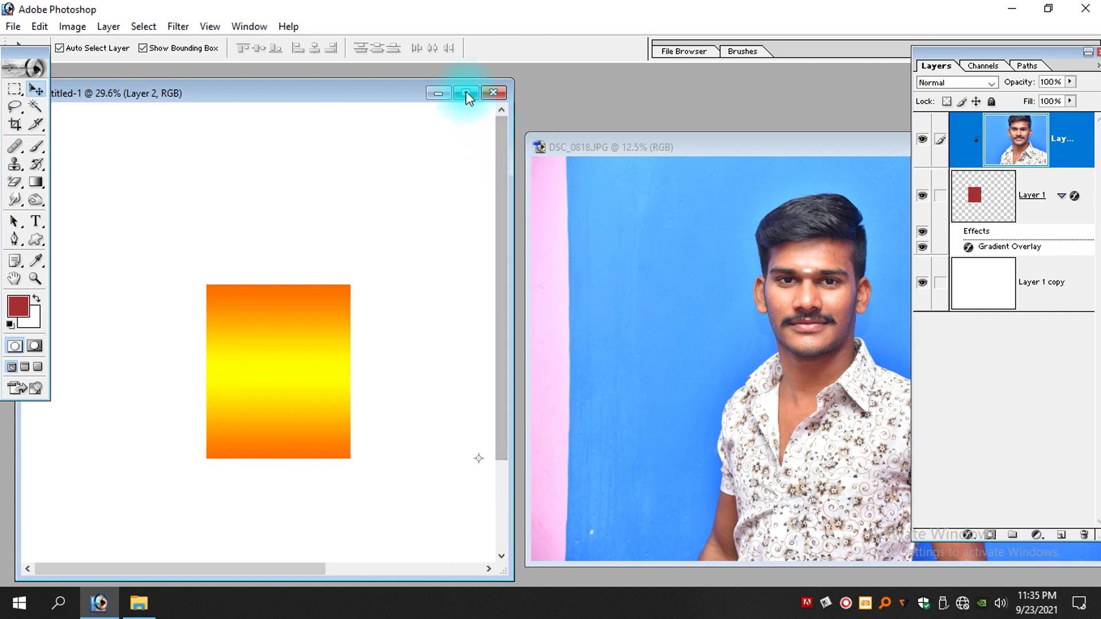
# Step: Maximize Untitled-1 and hide the Gradient Overlay effect on Layer 1, shifting the grouped photo's face towards the rectangle
pyautogui.click(466, 92)
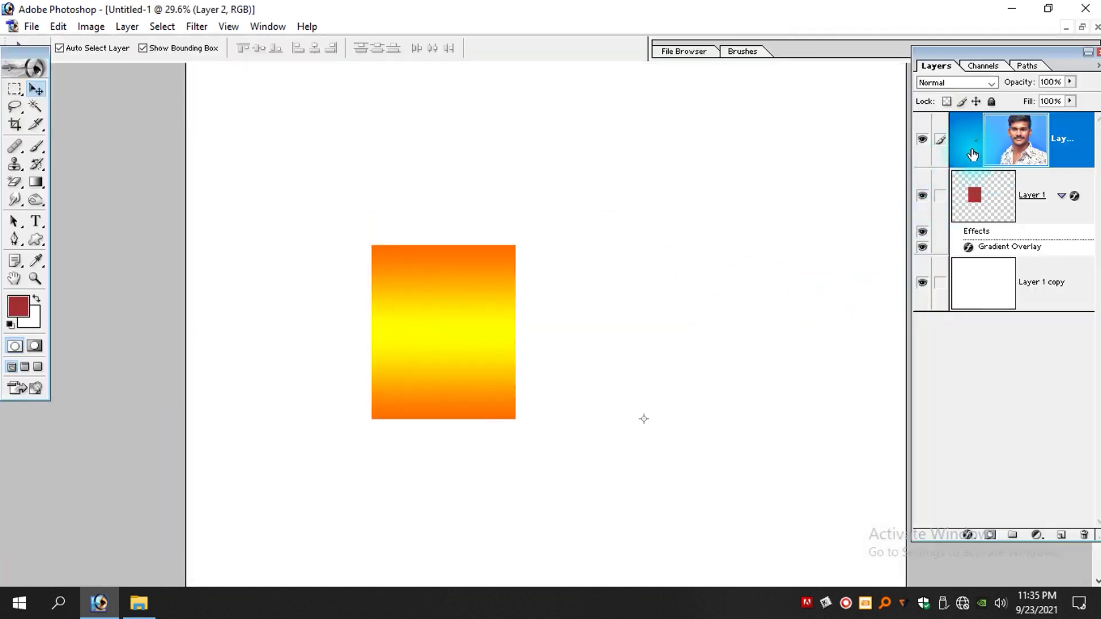
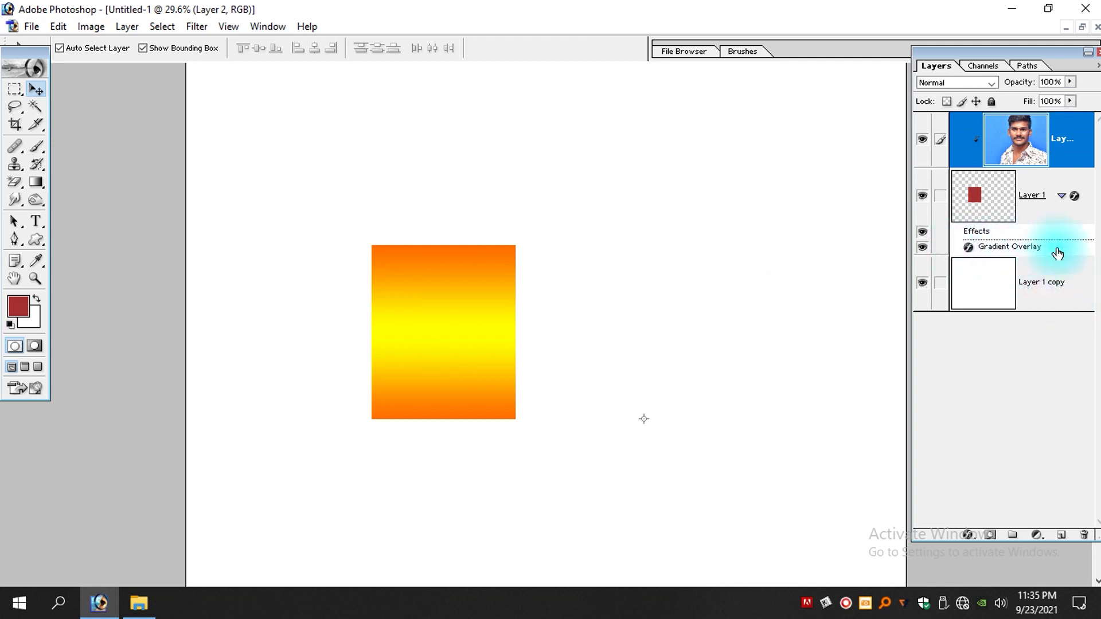
pyautogui.click(923, 248)
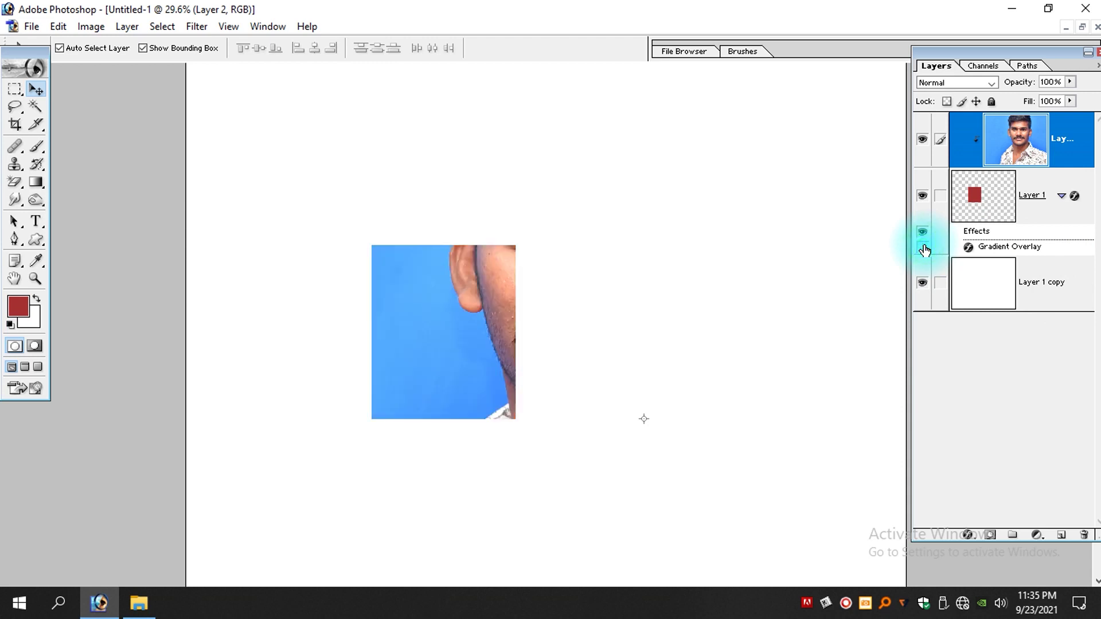
pyautogui.moveTo(537, 306); pyautogui.dragTo(398, 360)
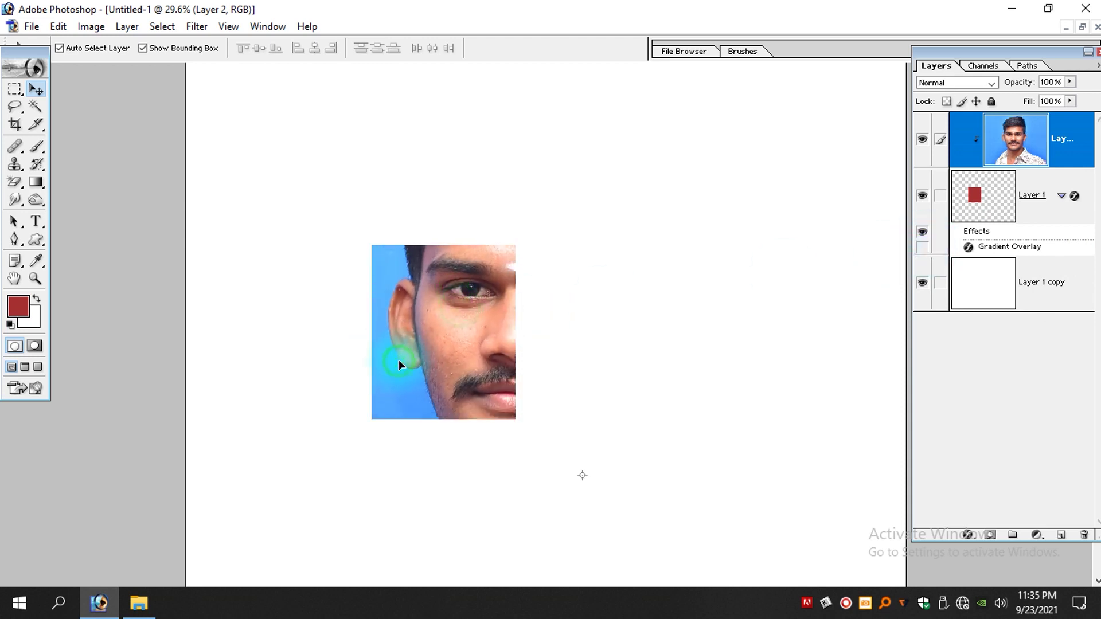
# Step: Scale the grouped photo to 28% and position the head and shoulders inside the rectangle
pyautogui.hotkey('ctrl', '-')
pyautogui.moveTo(839, 195); pyautogui.dragTo(639, 317)
pyautogui.moveTo(611, 359); pyautogui.dragTo(561, 314)
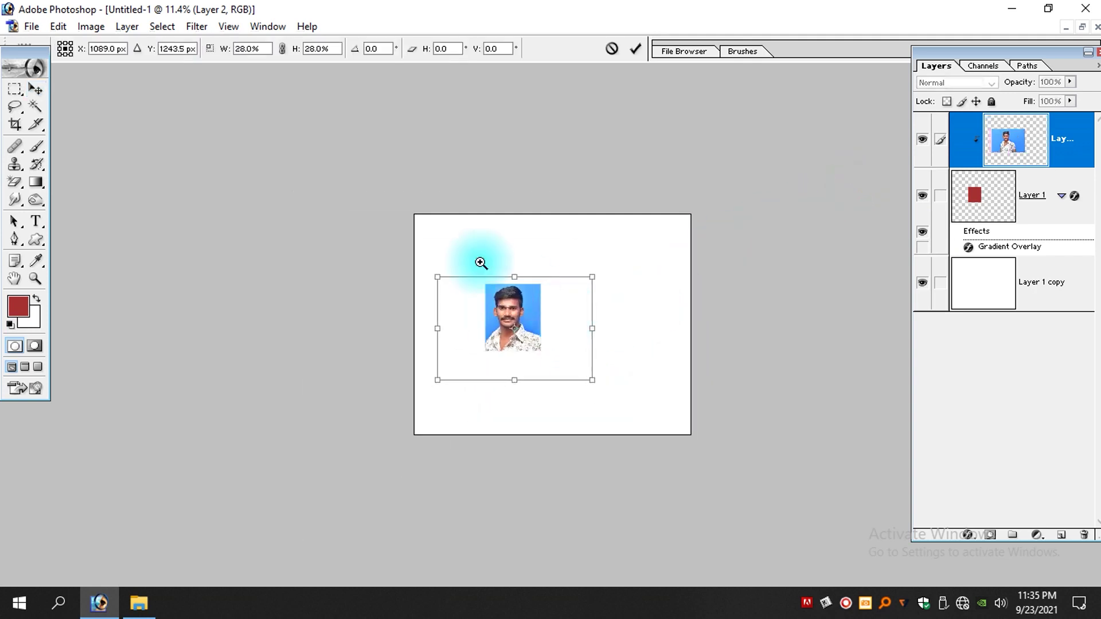
pyautogui.moveTo(463, 255); pyautogui.dragTo(611, 408)
pyautogui.press('Return')
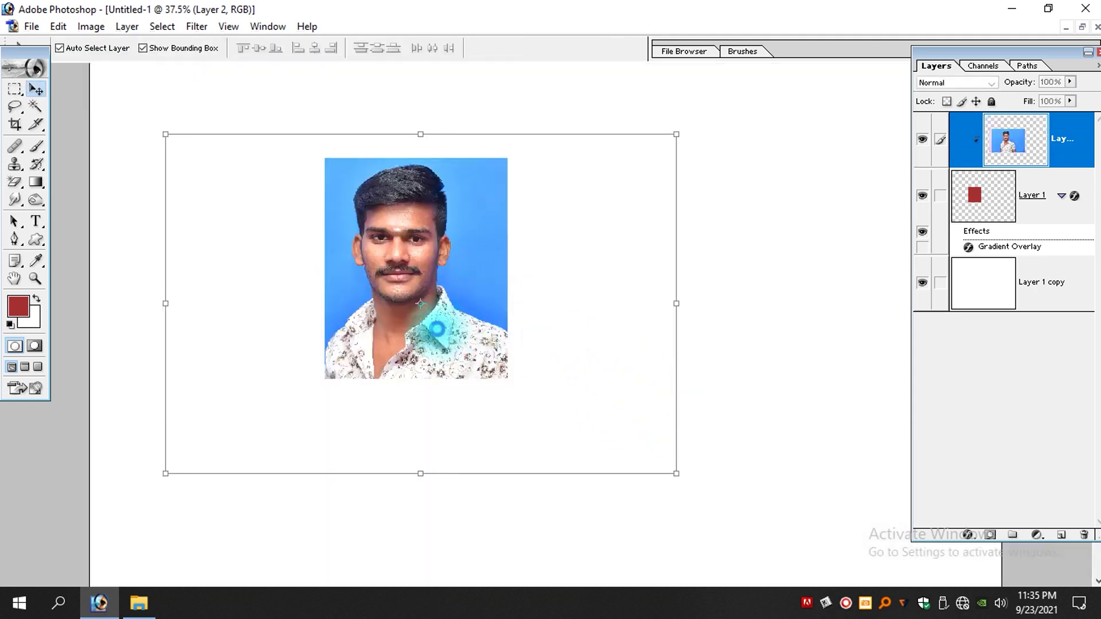
pyautogui.moveTo(426, 316); pyautogui.dragTo(434, 323)
# Step: Remove the photo's blue background using a Magic Wand selection feathered by 2, and reposition the portrait within the red rectangle
pyautogui.press('w')
pyautogui.click(488, 278)
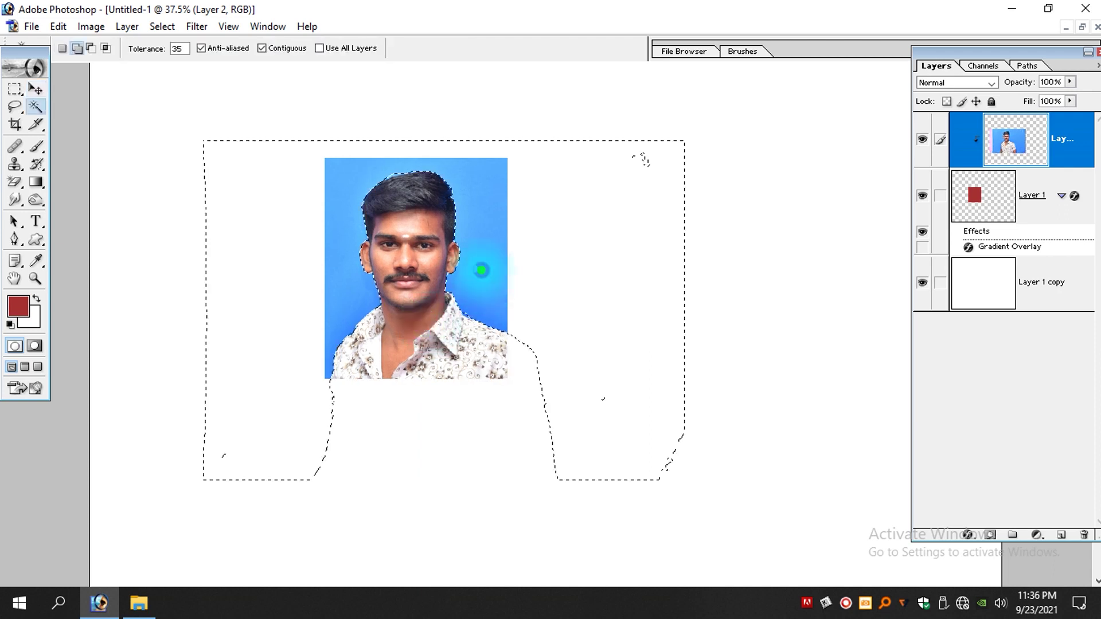
pyautogui.hotkey('ctrl', 'alt', 'd')
pyautogui.write('2')
pyautogui.press('Return')
pyautogui.hotkey('alt', 'BackSpace')
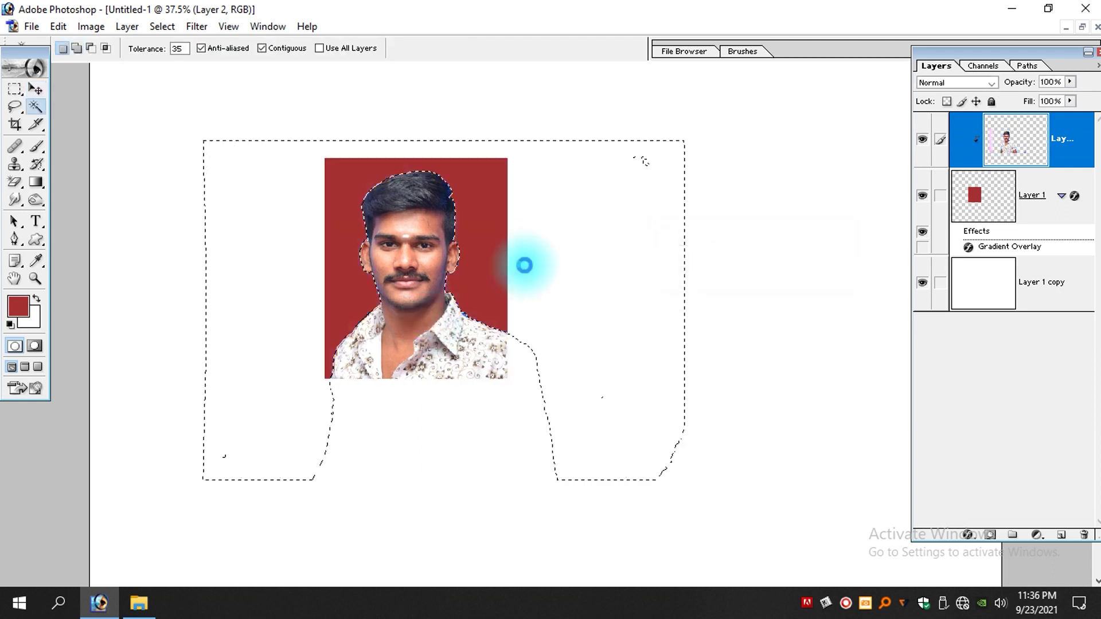
pyautogui.press('v')
pyautogui.moveTo(420, 259); pyautogui.dragTo(422, 278)
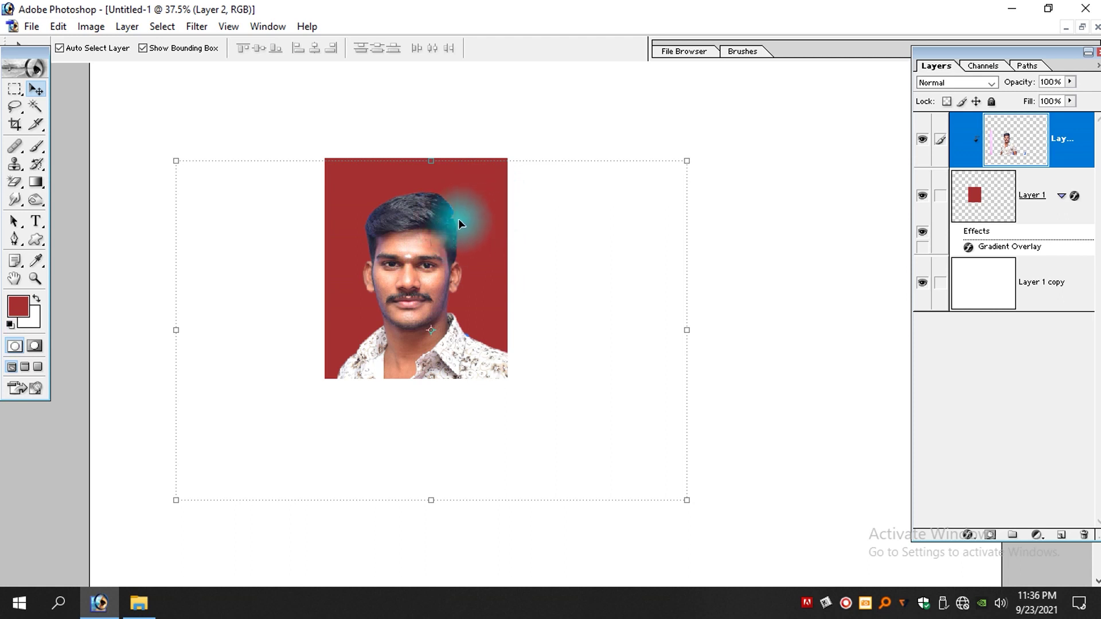
pyautogui.moveTo(414, 273); pyautogui.dragTo(422, 249)
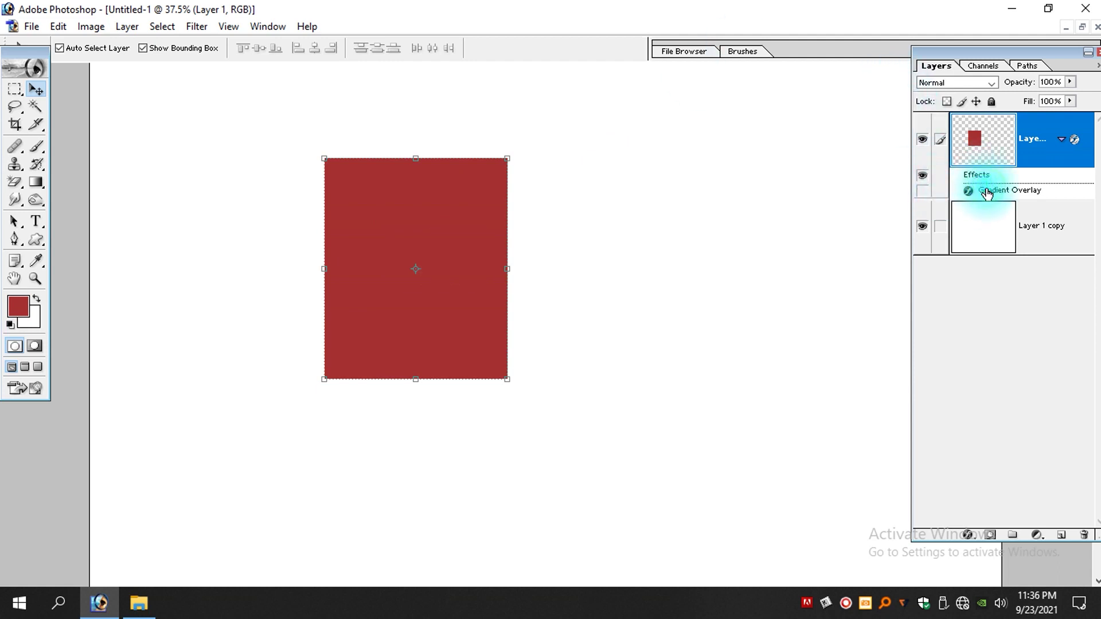
pyautogui.doubleClick(987, 193)
pyautogui.press('Escape')
pyautogui.click(992, 196)
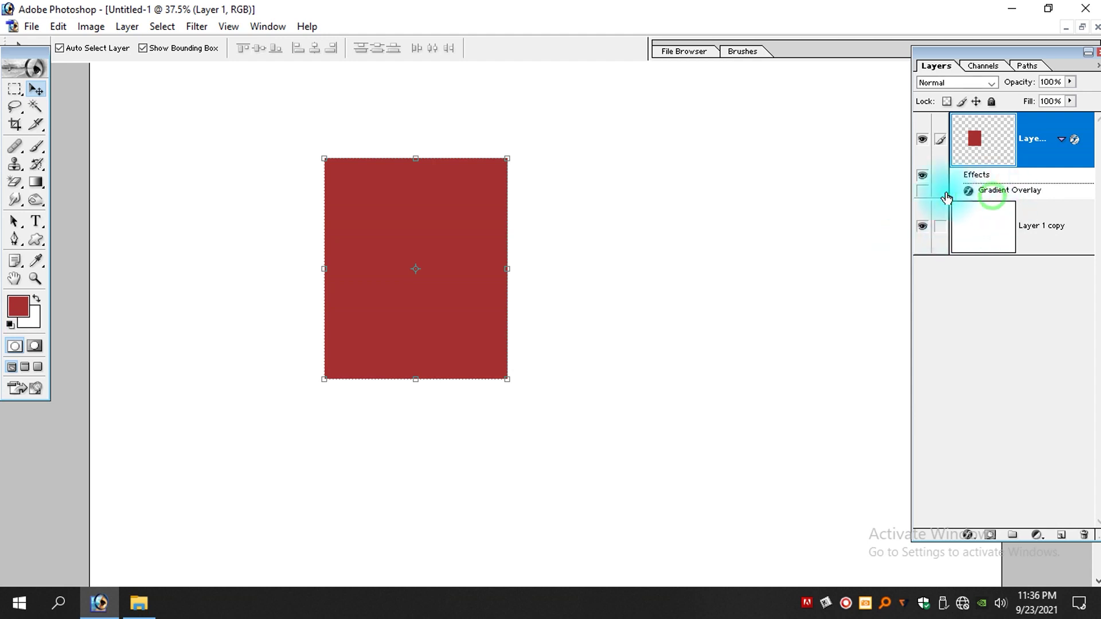
pyautogui.doubleClick(930, 191)
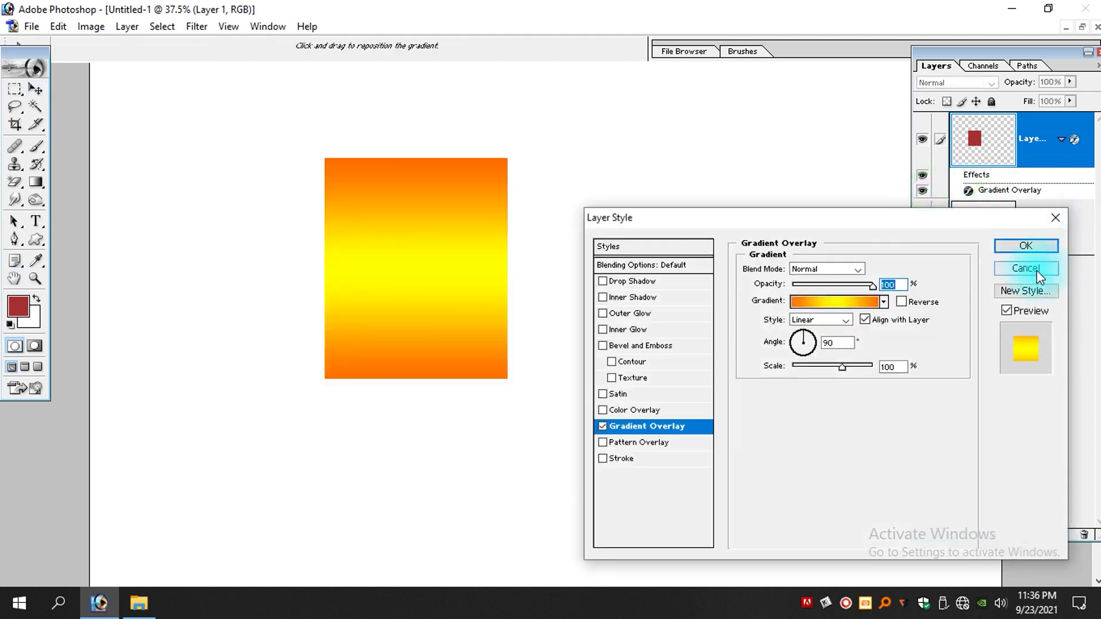
pyautogui.click(1037, 270)
# Step: Turn the Gradient Overlay on Layer 1 back on and undo a trial move of the rectangle
pyautogui.click(915, 193)
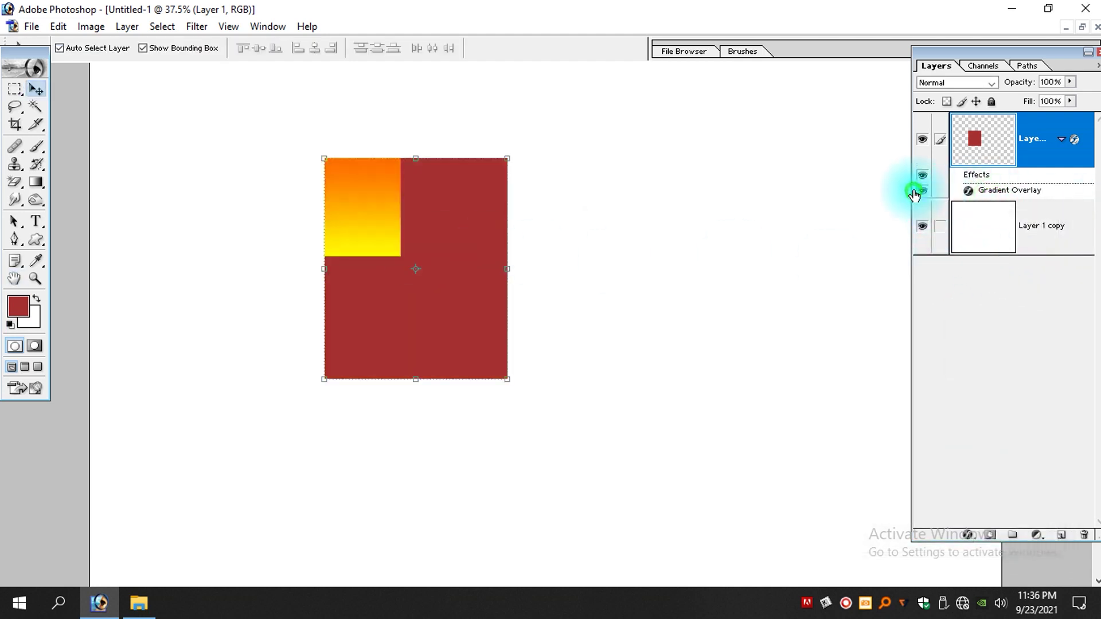
pyautogui.moveTo(437, 250); pyautogui.dragTo(507, 274)
pyautogui.hotkey('ctrl', 'z')
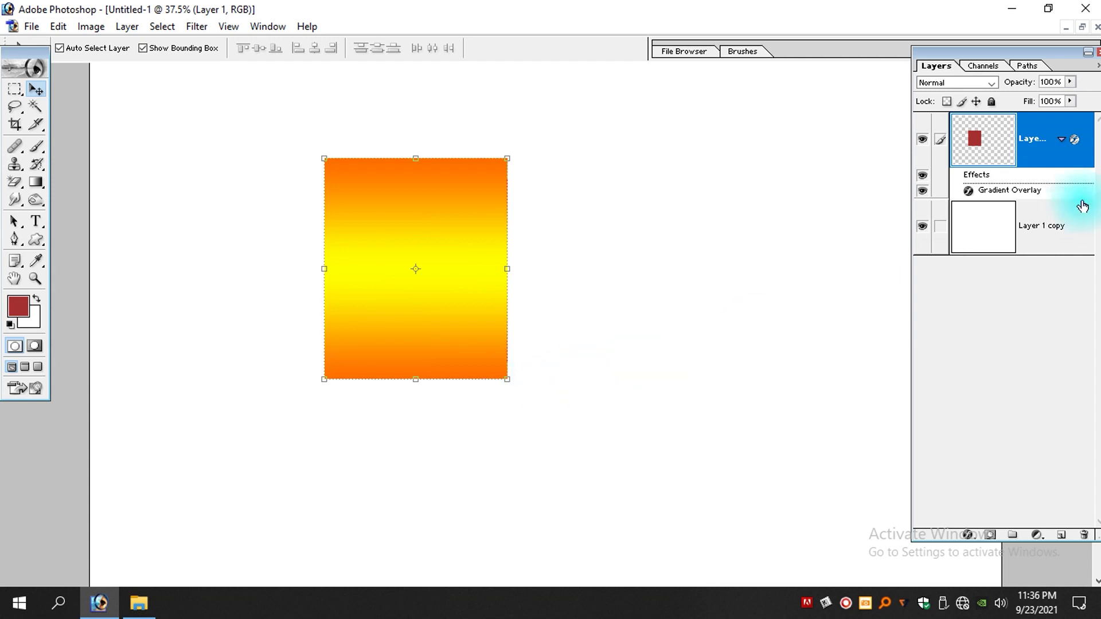
# Step: Duplicate the gradient rectangle's layer, link the copy with Layer 1 and merge both so the gradient becomes part of the layer
pyautogui.scroll(1, 1037, 198)
pyautogui.hotkey('ctrl', 'j')
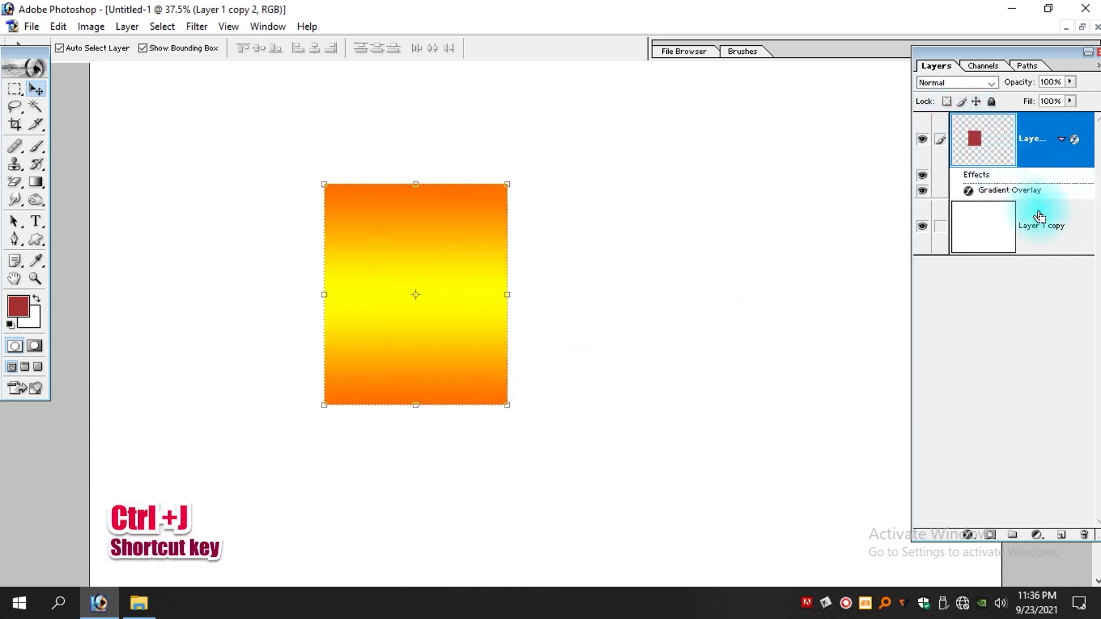
pyautogui.click(936, 230)
pyautogui.hotkey('ctrl', 'e')
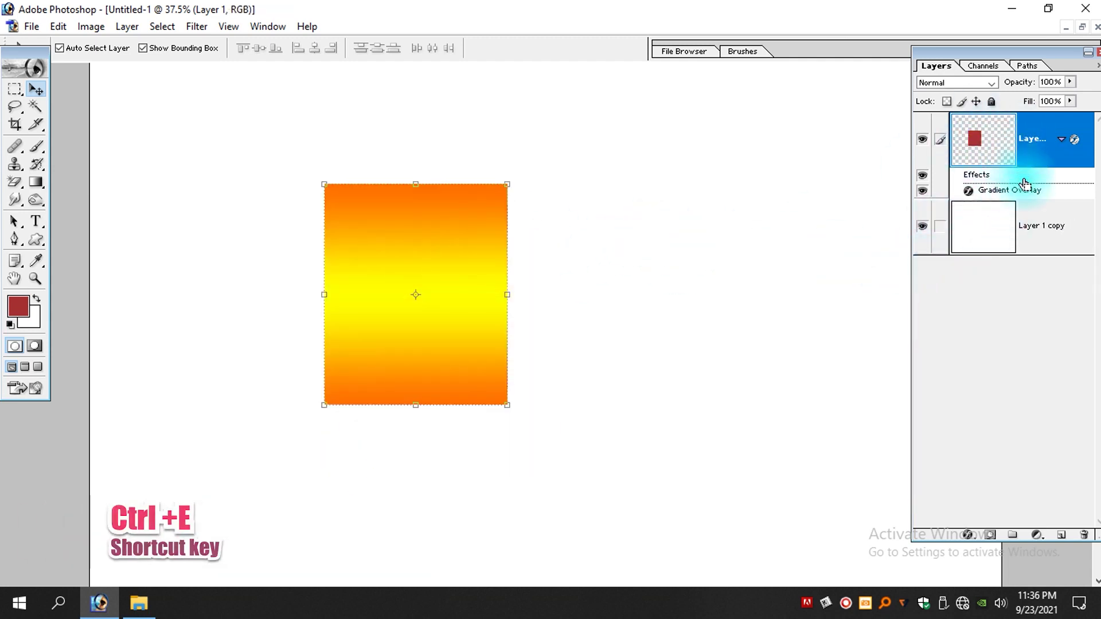
pyautogui.hotkey('ctrl', 'j')
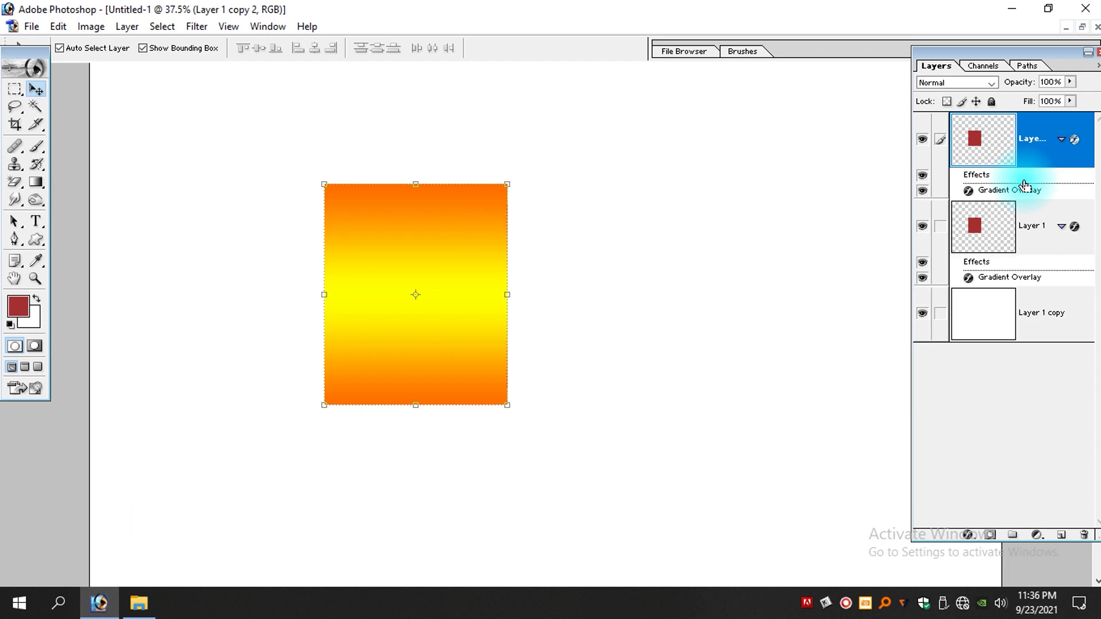
pyautogui.click(941, 228)
pyautogui.hotkey('ctrl', 'e')
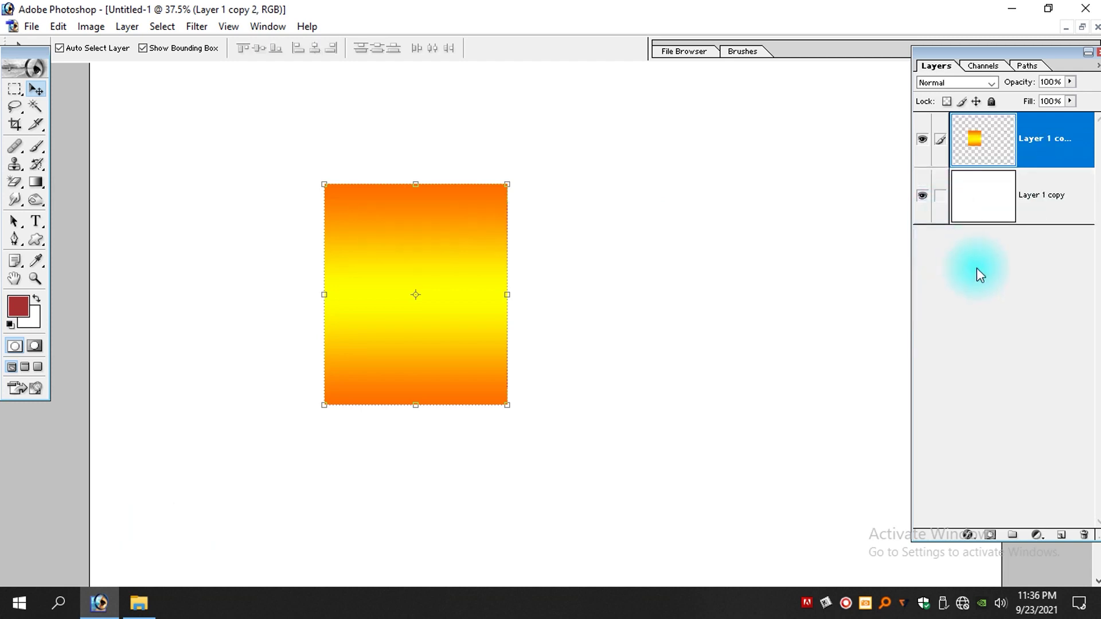
# Step: Return to the windowed view, copy the DSC_0818 photo into Untitled-1 and group it with the merged gradient rectangle layer
pyautogui.press('f')
pyautogui.press('f')
pyautogui.press('f')
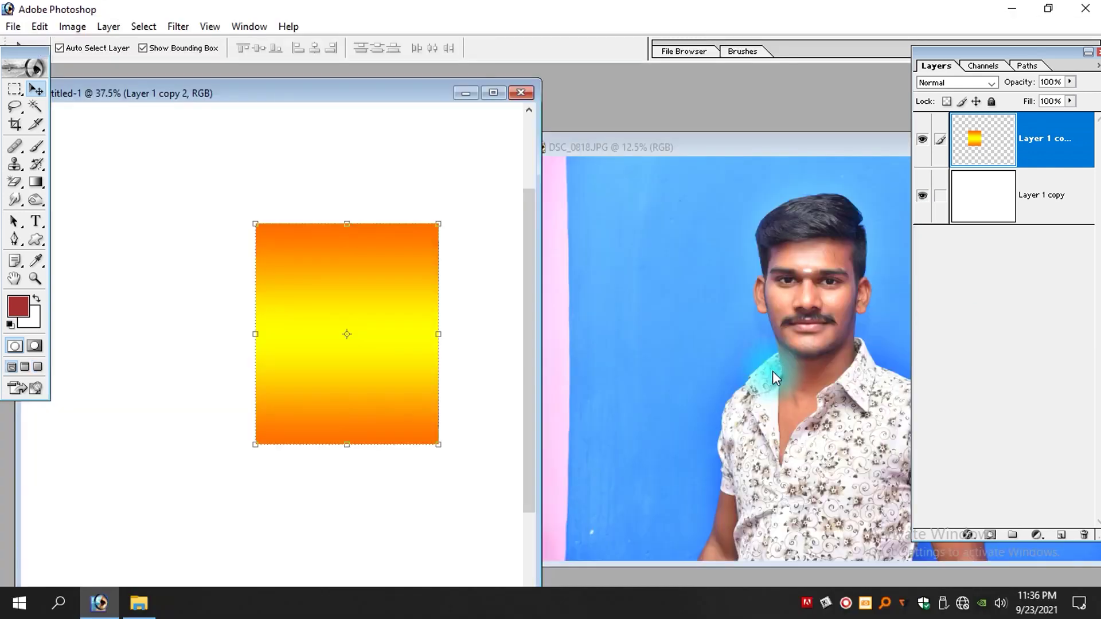
pyautogui.moveTo(799, 321); pyautogui.dragTo(329, 305)
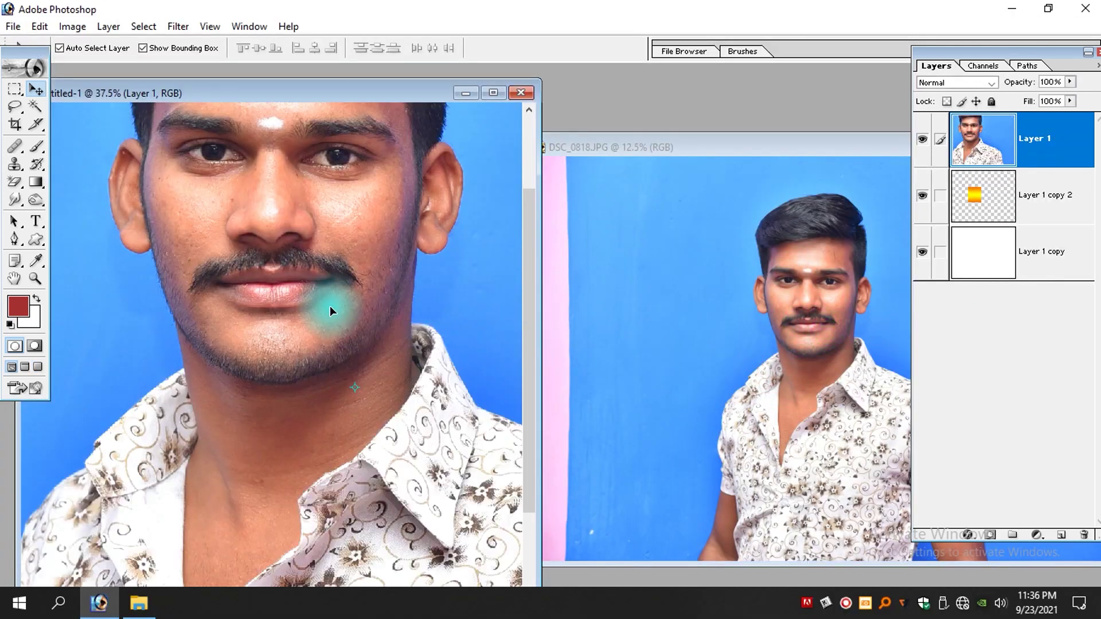
pyautogui.hotkey('ctrl', 'g')
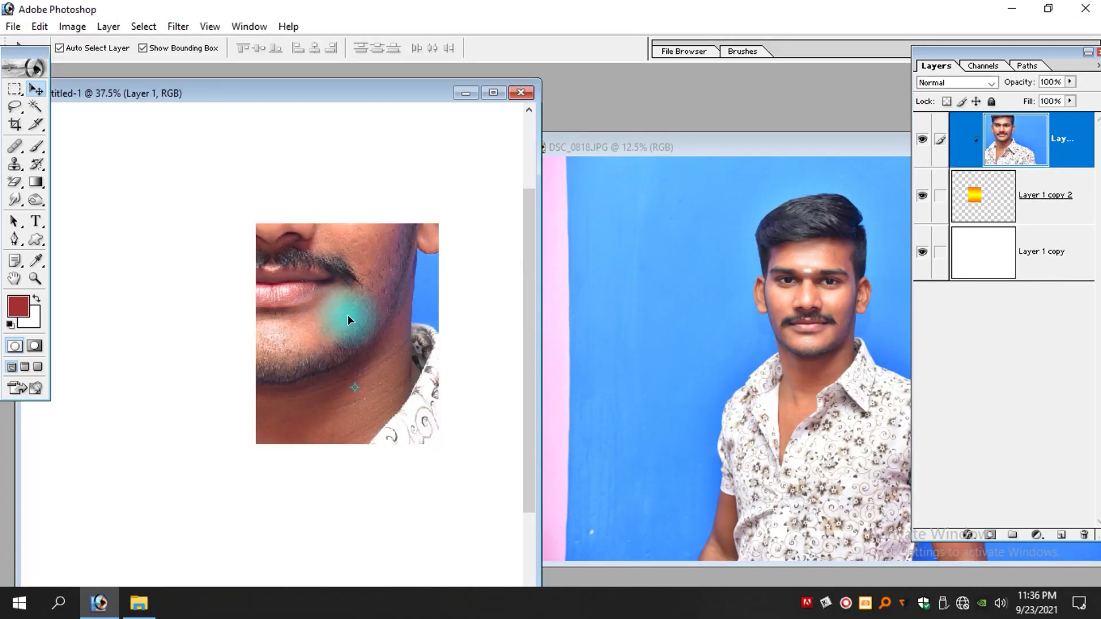
# Step: Maximize Untitled-1 and scale the grouped photo down so the head and shoulders fit within the gradient rectangle
pyautogui.click(492, 92)
pyautogui.hotkey('ctrl', '-')
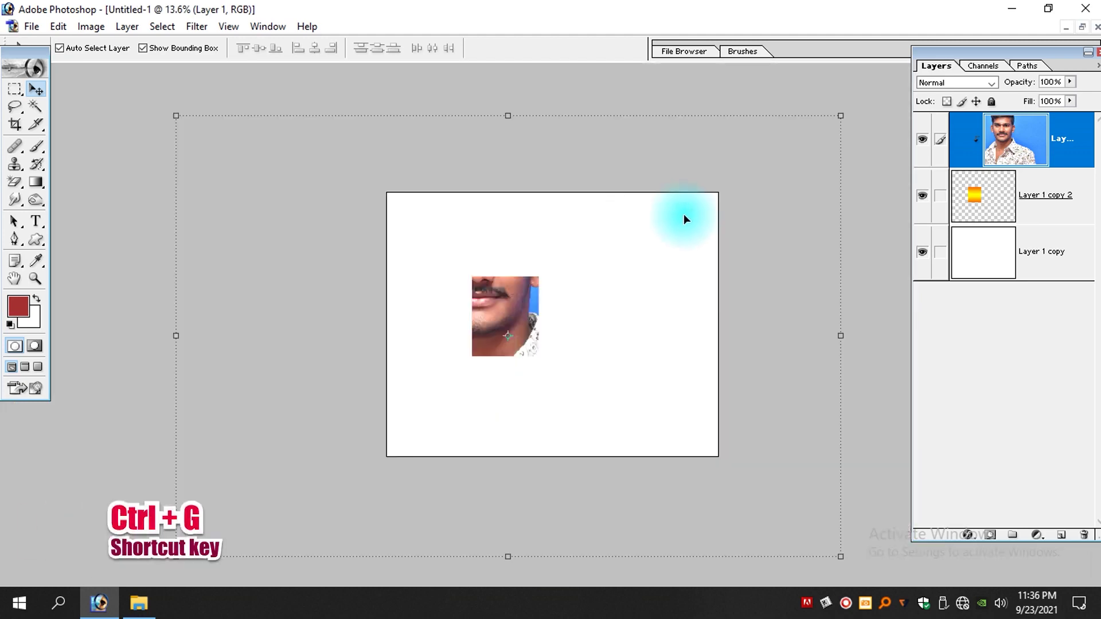
pyautogui.moveTo(847, 110); pyautogui.dragTo(642, 315)
pyautogui.press('Escape')
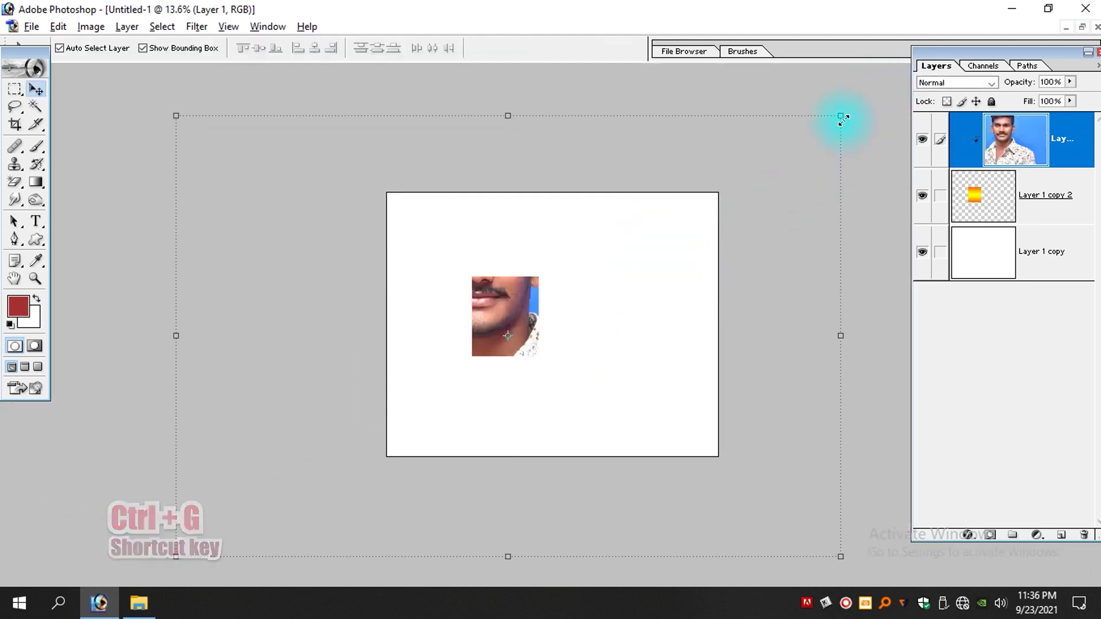
pyautogui.moveTo(837, 115); pyautogui.dragTo(622, 324)
pyautogui.moveTo(627, 204); pyautogui.dragTo(415, 401)
pyautogui.press('Return')
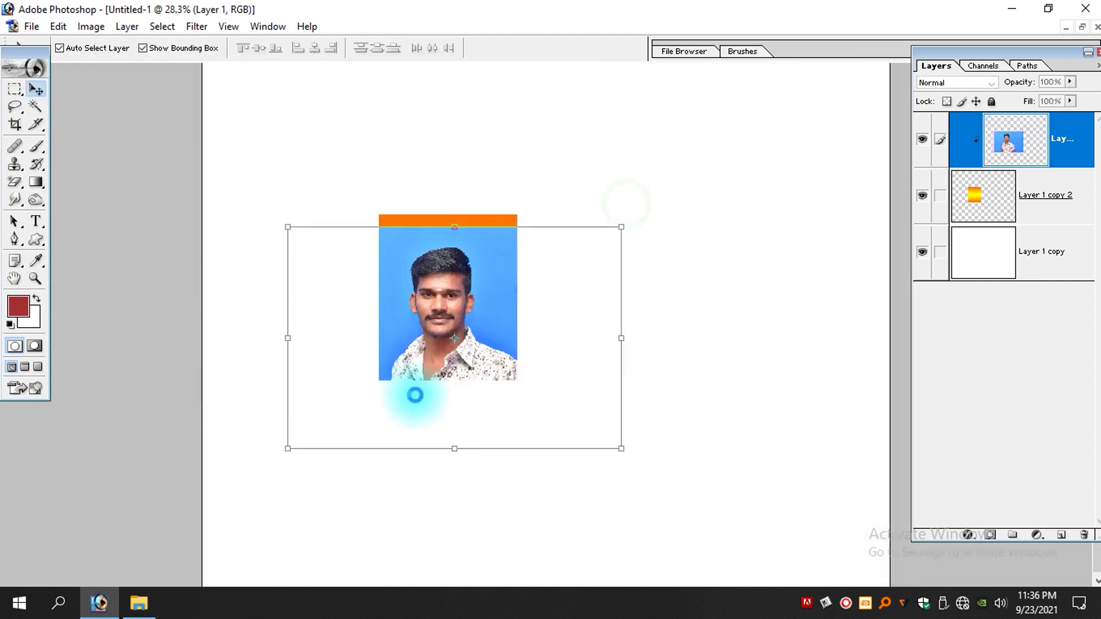
# Step: Delete the photo's blue background with a feathered Magic Wand selection and reposition the cut-out portrait inside the gradient rectangle
pyautogui.press('w')
pyautogui.click(481, 301)
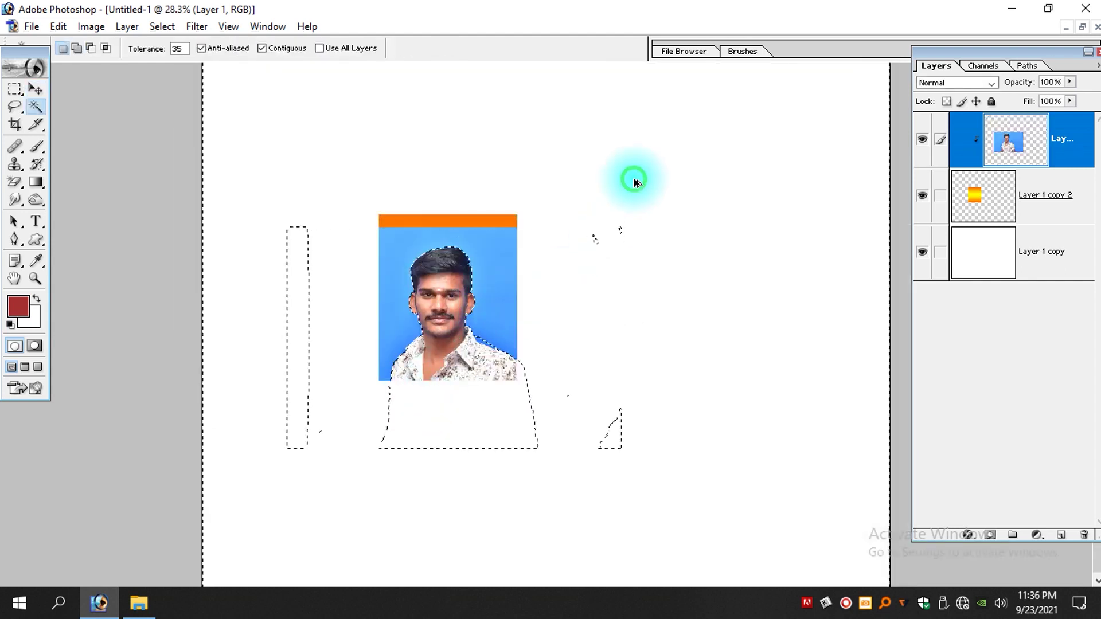
pyautogui.hotkey('ctrl', 'alt', 'd')
pyautogui.press('Return')
pyautogui.press('Delete')
pyautogui.hotkey('ctrl', 'd')
pyautogui.press('v')
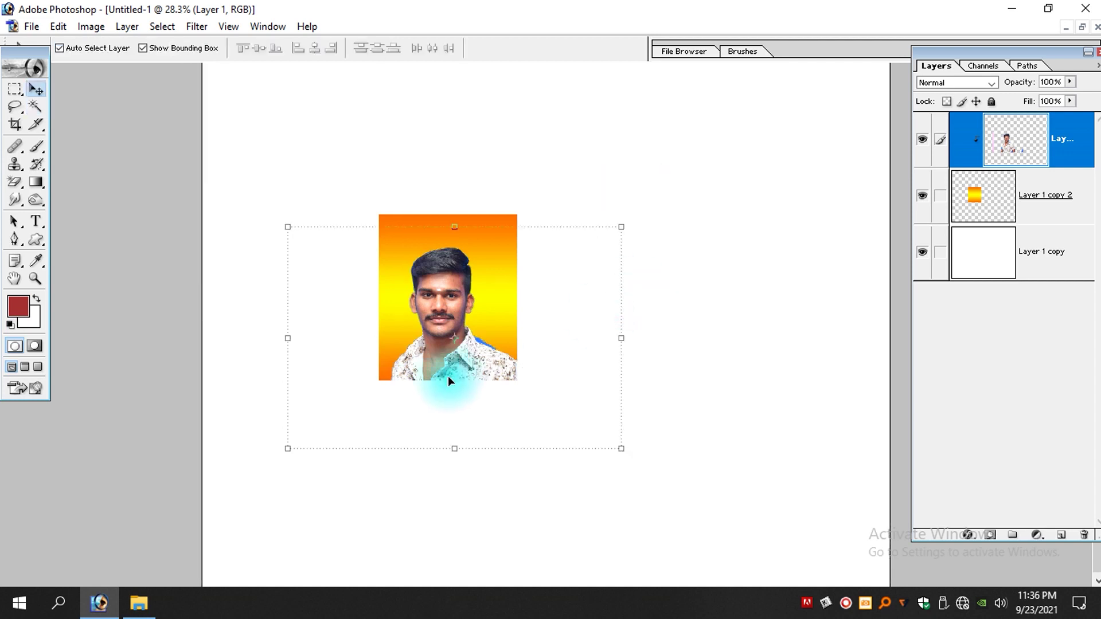
pyautogui.moveTo(459, 280); pyautogui.dragTo(465, 255)
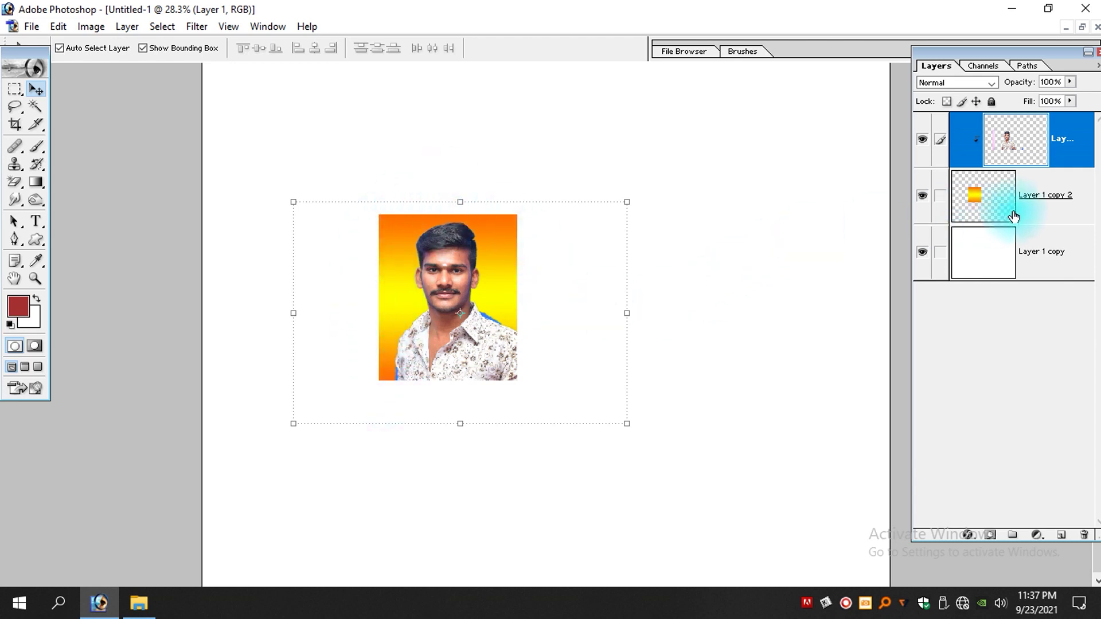
pyautogui.moveTo(437, 277)
pyautogui.mouseDown()
pyautogui.moveTo(430, 291)
pyautogui.moveTo(439, 283)
pyautogui.mouseUp()
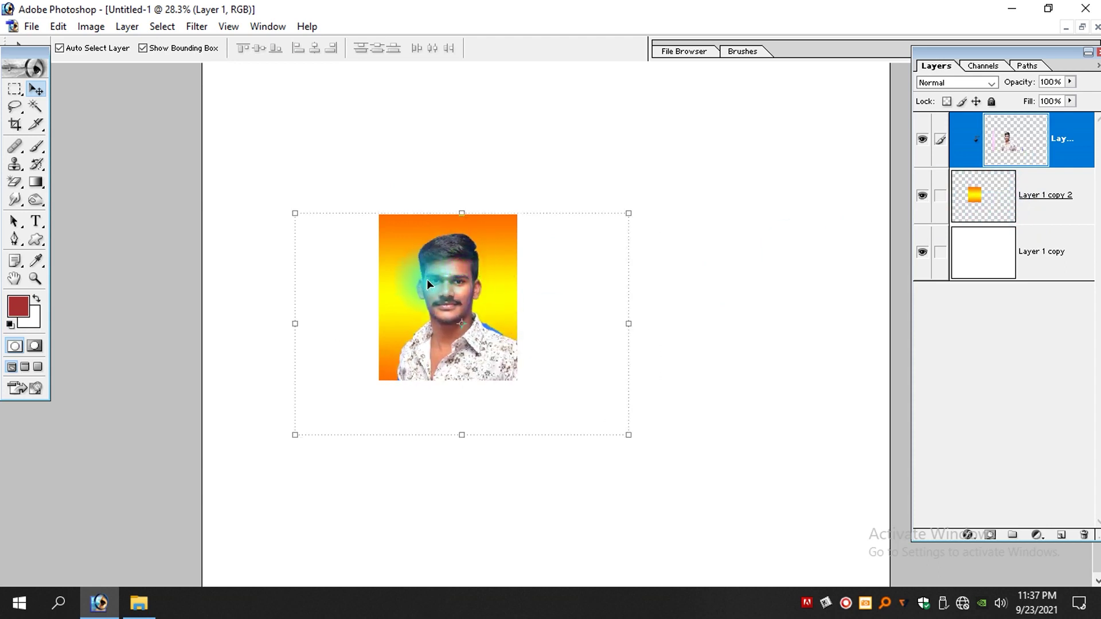
# Step: Delete the portrait layer and the gradient rectangle layer, keeping only the white Layer 1 copy
pyautogui.hotkey('alt', 'l')
pyautogui.press('l')
pyautogui.press('l')
pyautogui.hotkey('alt', 'l')
pyautogui.press('Escape')
pyautogui.hotkey('alt', 'l')
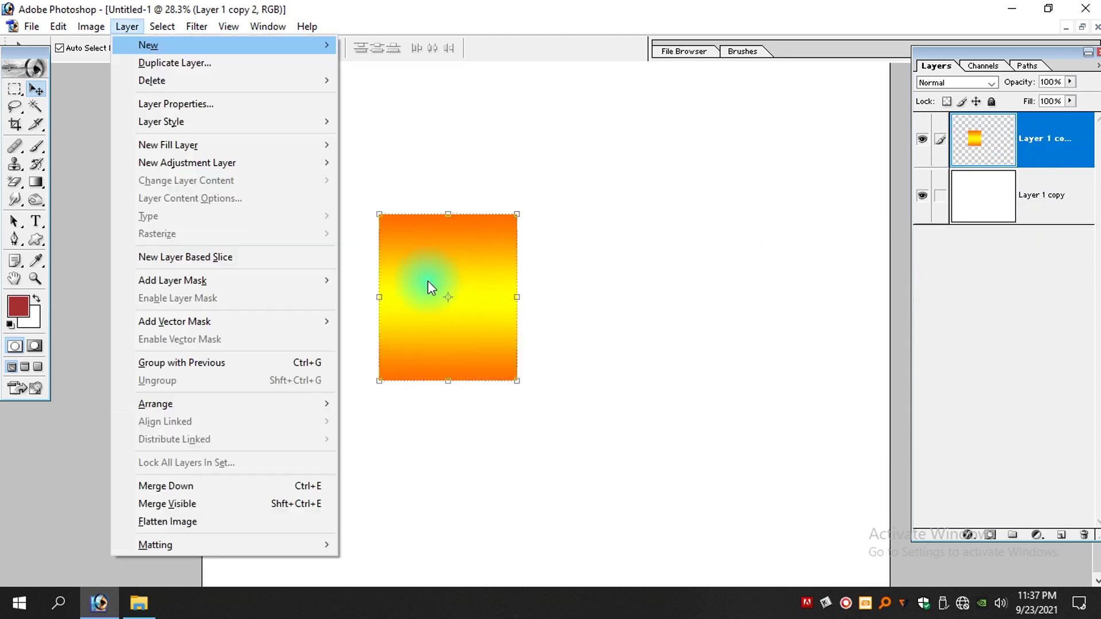
pyautogui.press('l')
pyautogui.press('l')
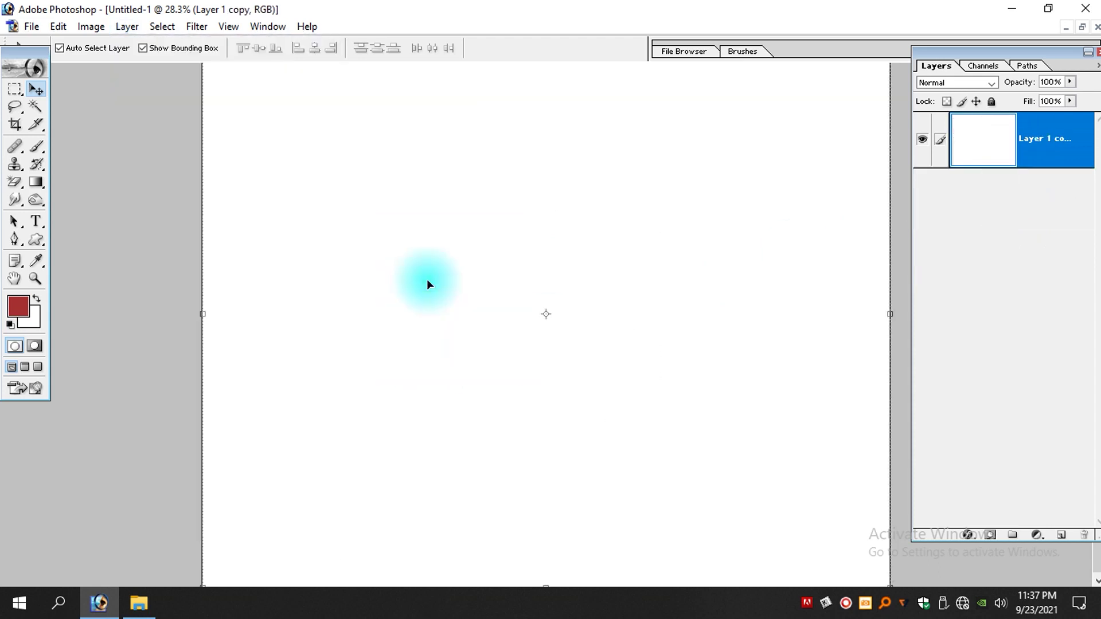
# Step: Add a new layer and make an upright rectangular selection near the middle of the blank canvas
pyautogui.click(1064, 535)
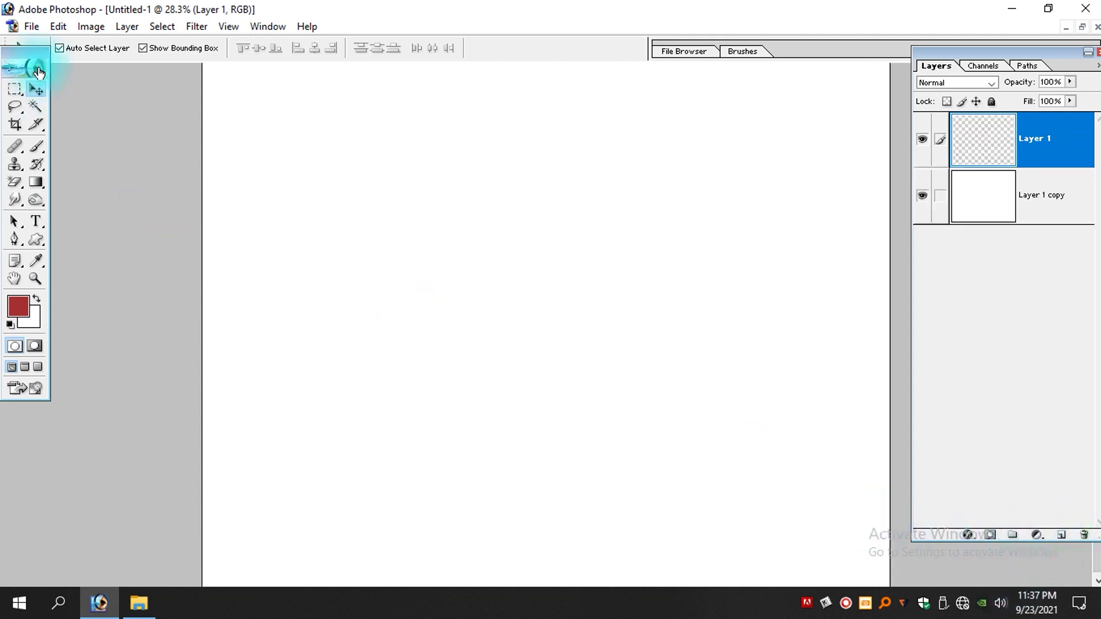
pyautogui.click(15, 92)
pyautogui.moveTo(401, 210); pyautogui.dragTo(566, 413)
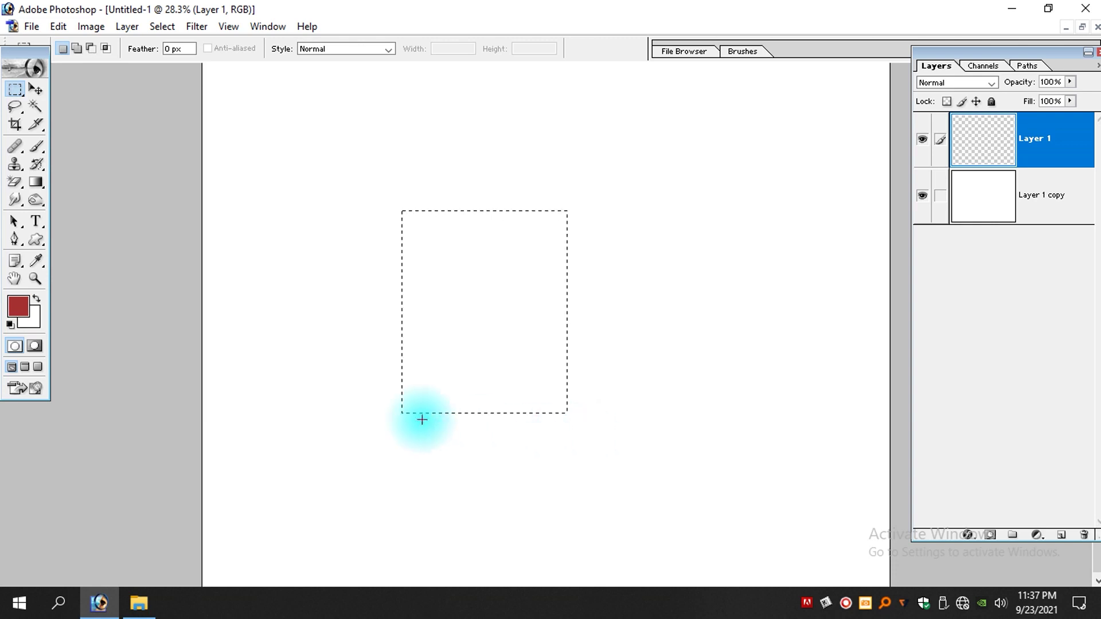
# Step: Set the Brush tool to a soft round 1100 px brush, try red paint across the selection's upper part, and clear that paint
pyautogui.click(36, 148)
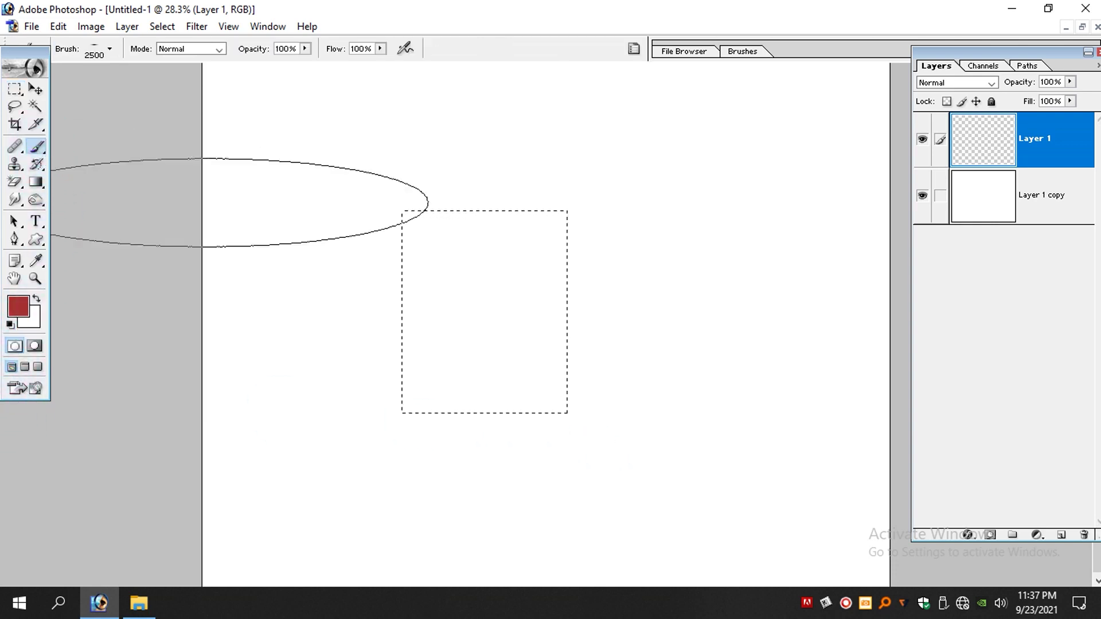
pyautogui.click(32, 149)
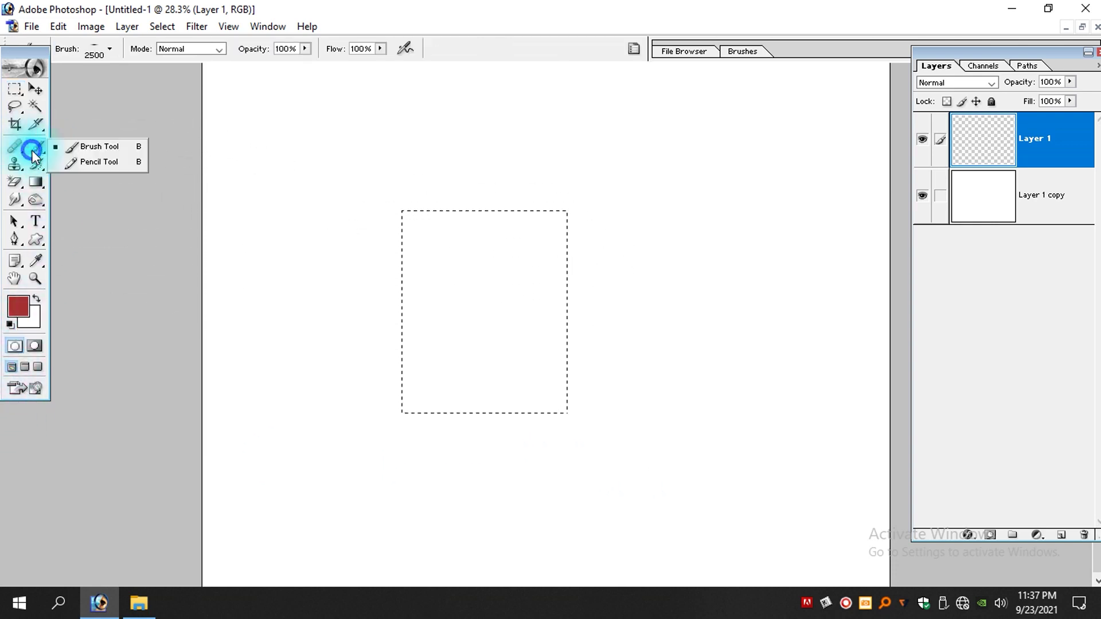
pyautogui.click(96, 153)
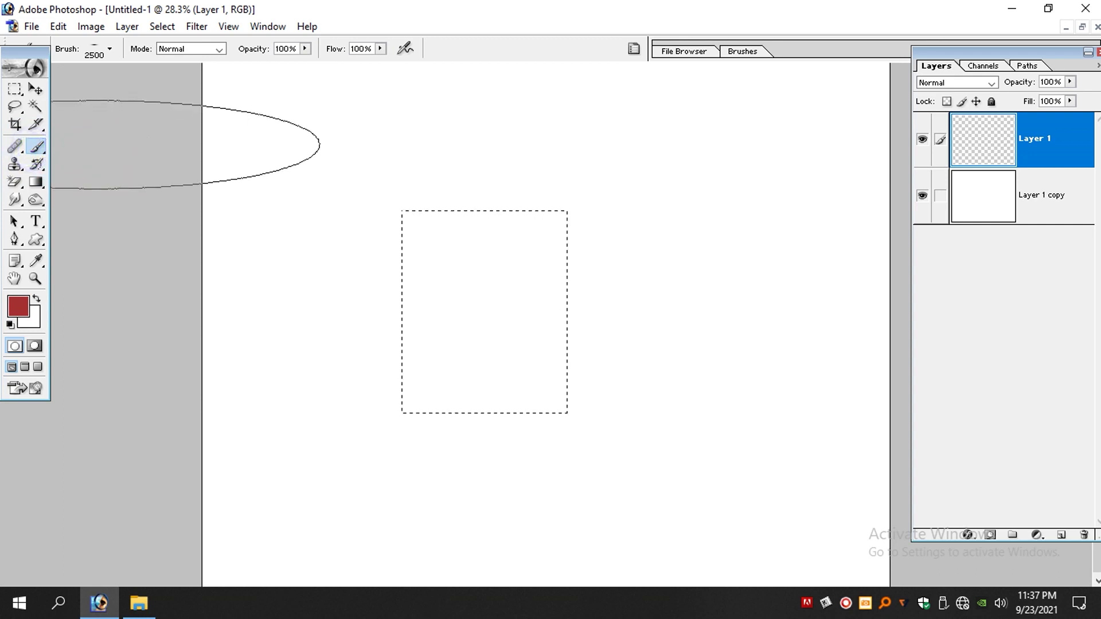
pyautogui.click(28, 147)
pyautogui.click(92, 147)
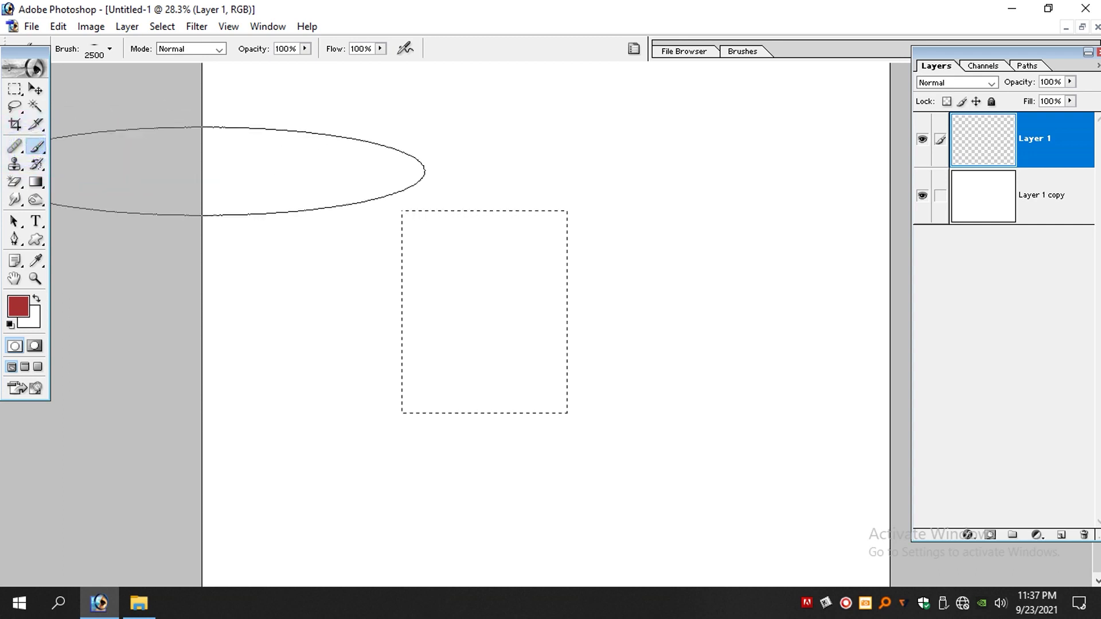
pyautogui.rightClick(278, 213)
pyautogui.scroll(-2, 368, 356)
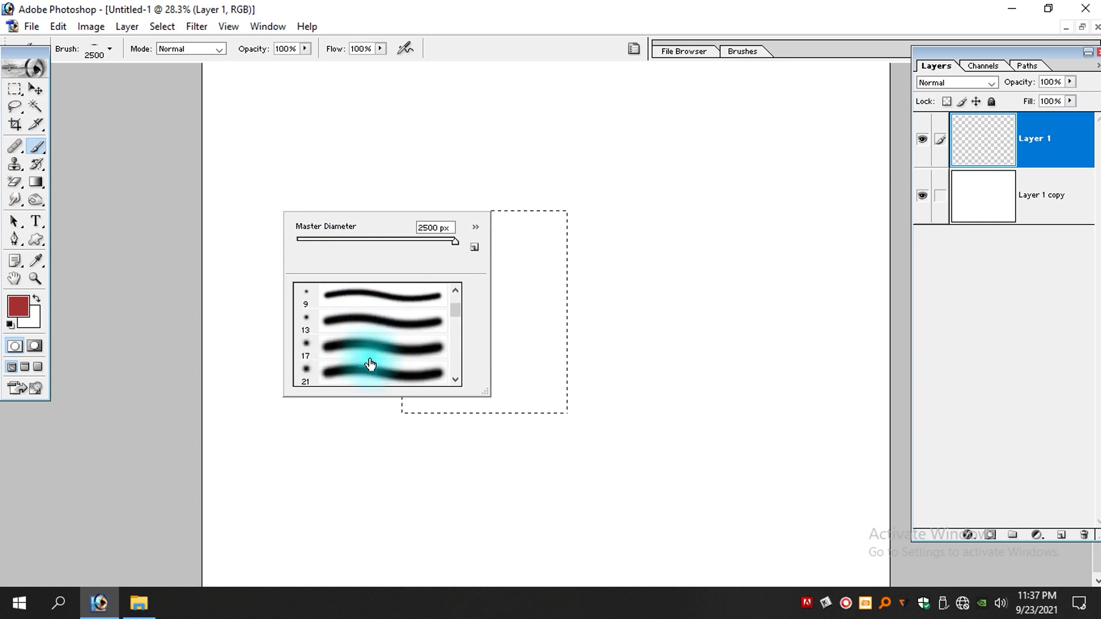
pyautogui.click(397, 326)
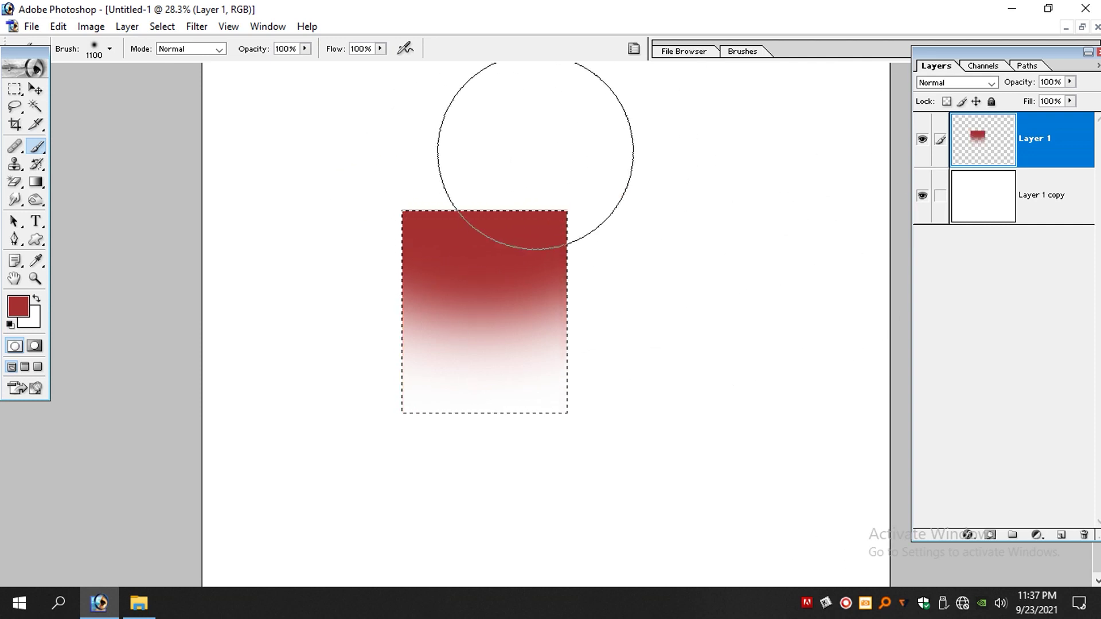
pyautogui.hotkey('ctrl', 'x')
# Step: Set the foreground color to bright green 60FF00 and brush it over the upper half of the rectangular selection
pyautogui.click(32, 304)
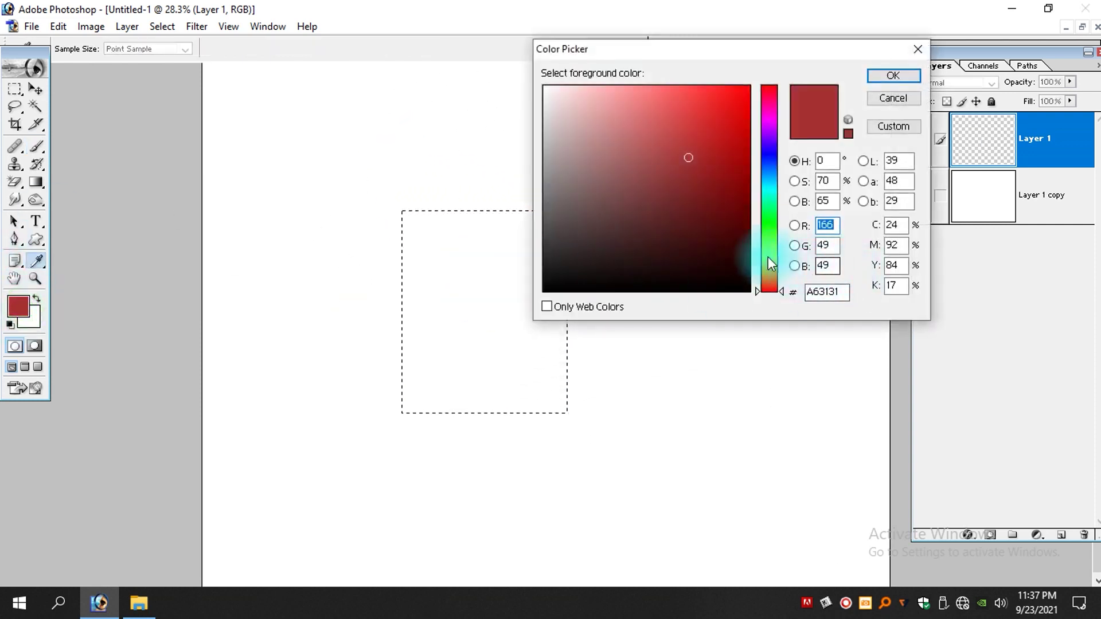
pyautogui.click(765, 237)
pyautogui.moveTo(700, 111); pyautogui.dragTo(793, 22)
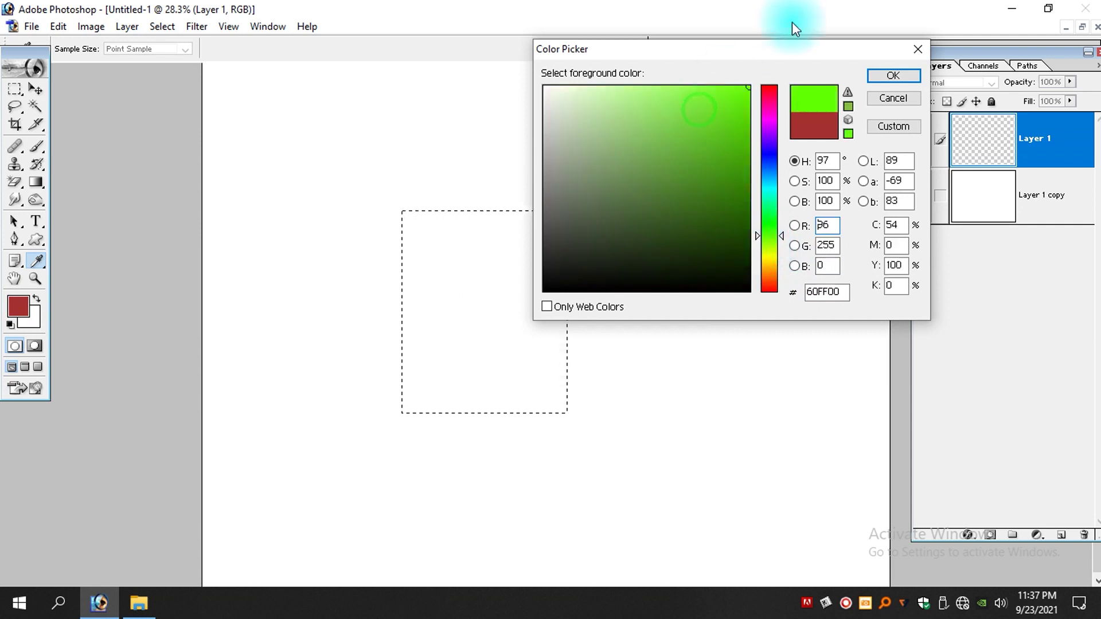
pyautogui.press('Return')
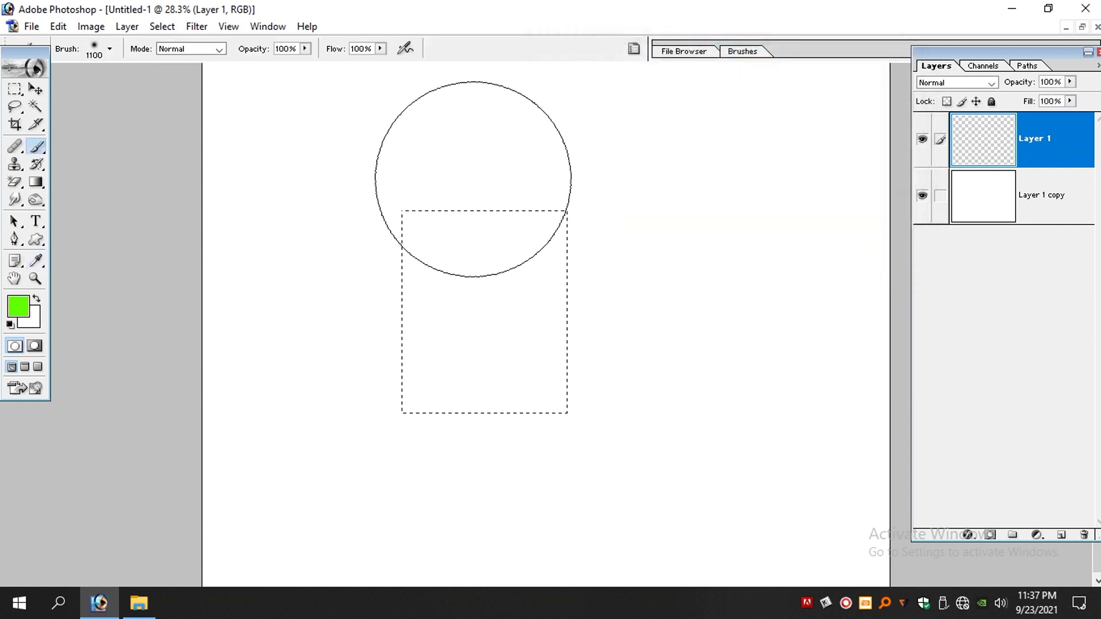
pyautogui.moveTo(471, 184); pyautogui.dragTo(539, 182)
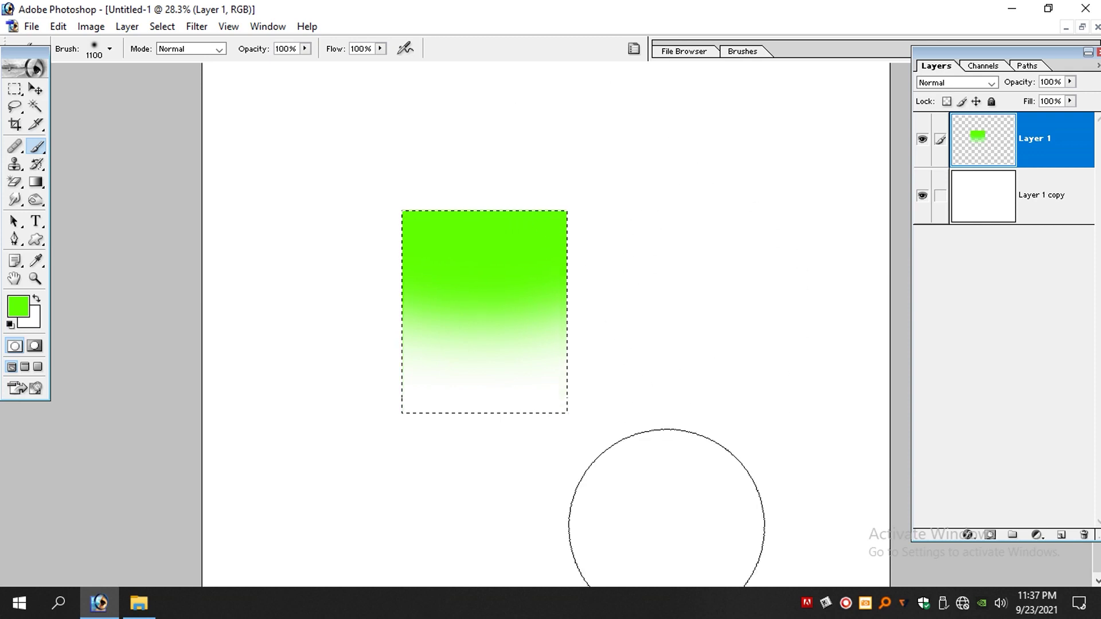
# Step: Set the foreground color to dark green and brush it over the lower half of the rectangular selection, leaving the rectangle in place
pyautogui.click(23, 310)
pyautogui.click(724, 172)
pyautogui.press('Return')
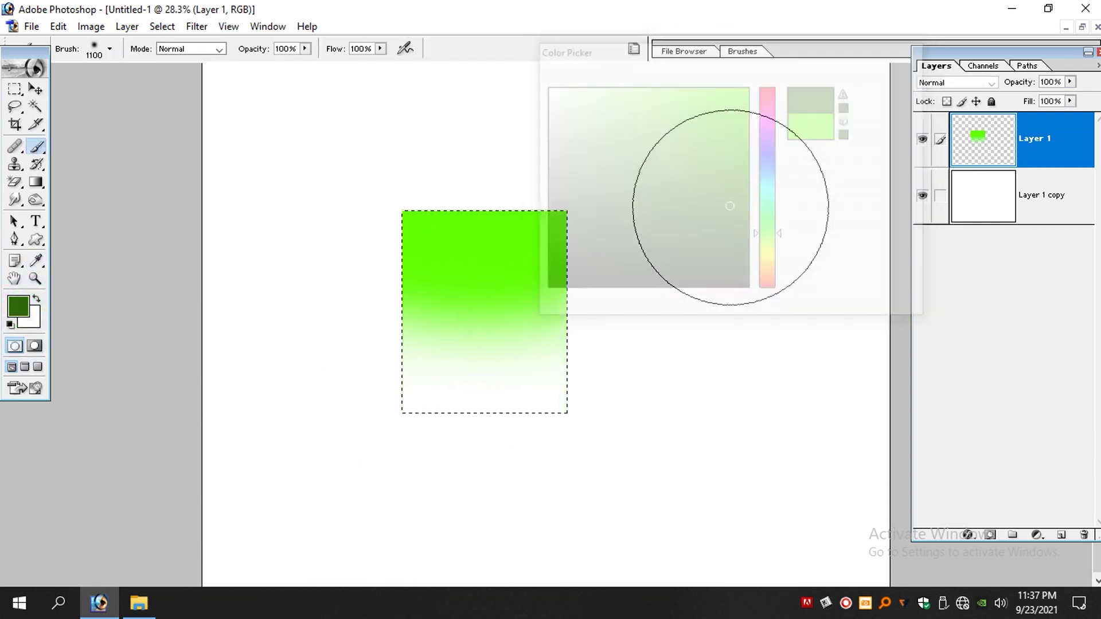
pyautogui.moveTo(589, 430)
pyautogui.mouseDown()
pyautogui.moveTo(492, 427)
pyautogui.moveTo(617, 436)
pyautogui.mouseUp()
pyautogui.press('v')
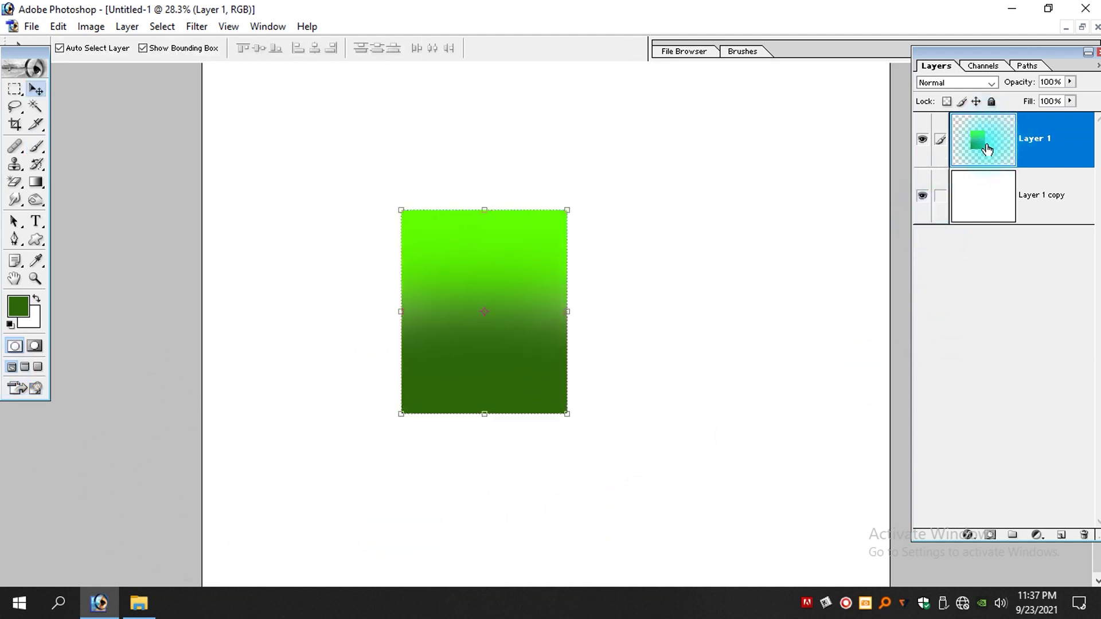
pyautogui.moveTo(452, 334); pyautogui.dragTo(408, 322)
pyautogui.hotkey('ctrl', 'z')
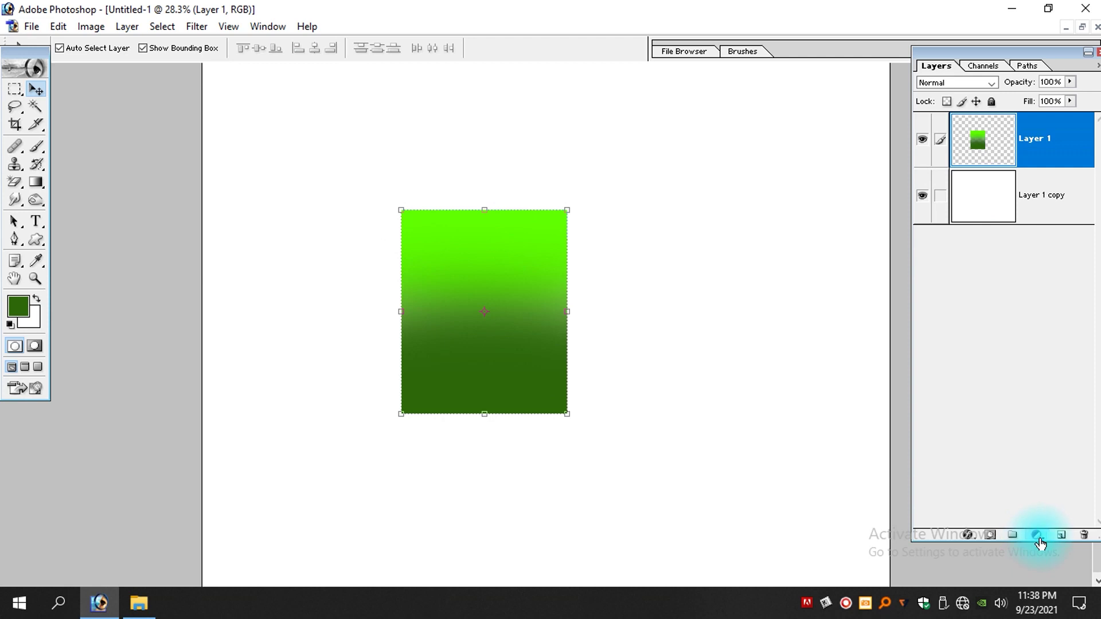
# Step: Add a Stroke layer effect to the green rectangle on Layer 1 and set its color to white FFFFFF
pyautogui.doubleClick(1038, 150)
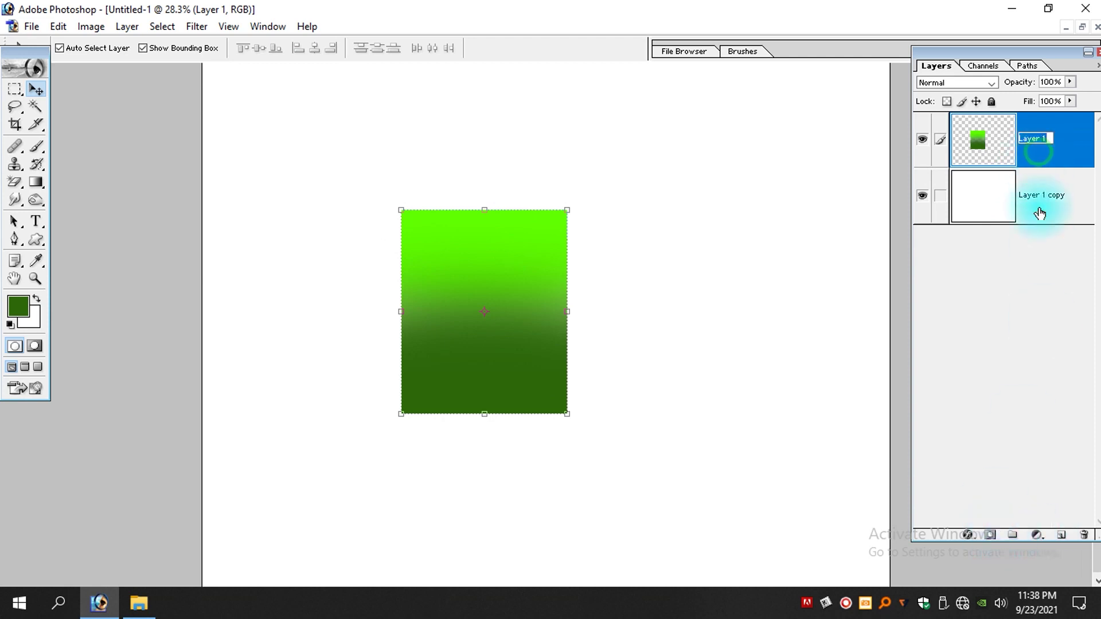
pyautogui.click(1043, 152)
pyautogui.doubleClick(1057, 151)
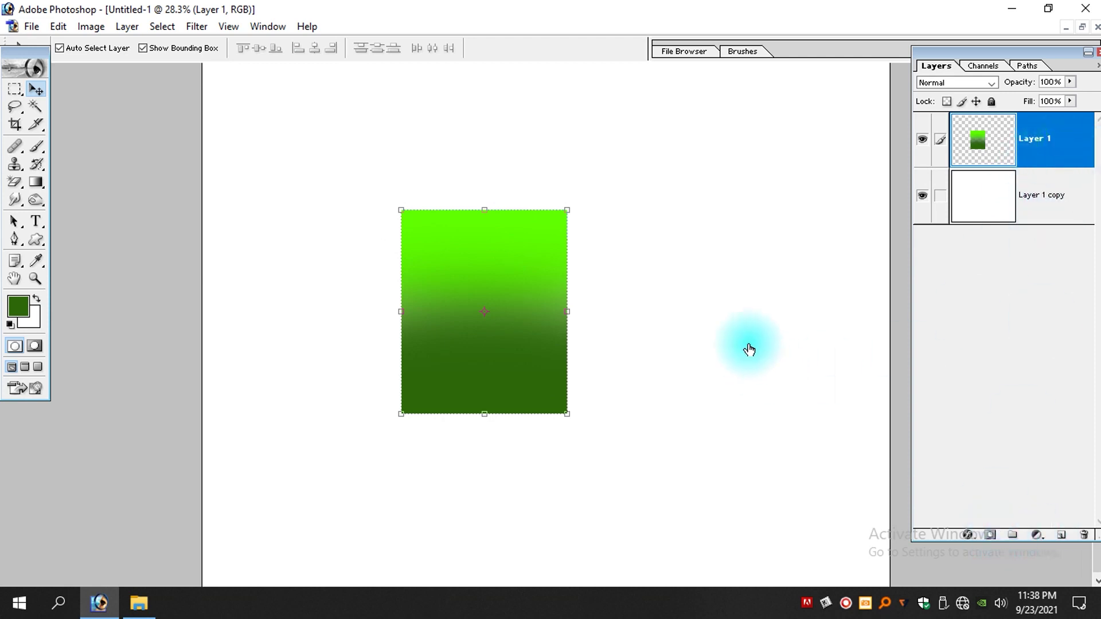
pyautogui.click(622, 459)
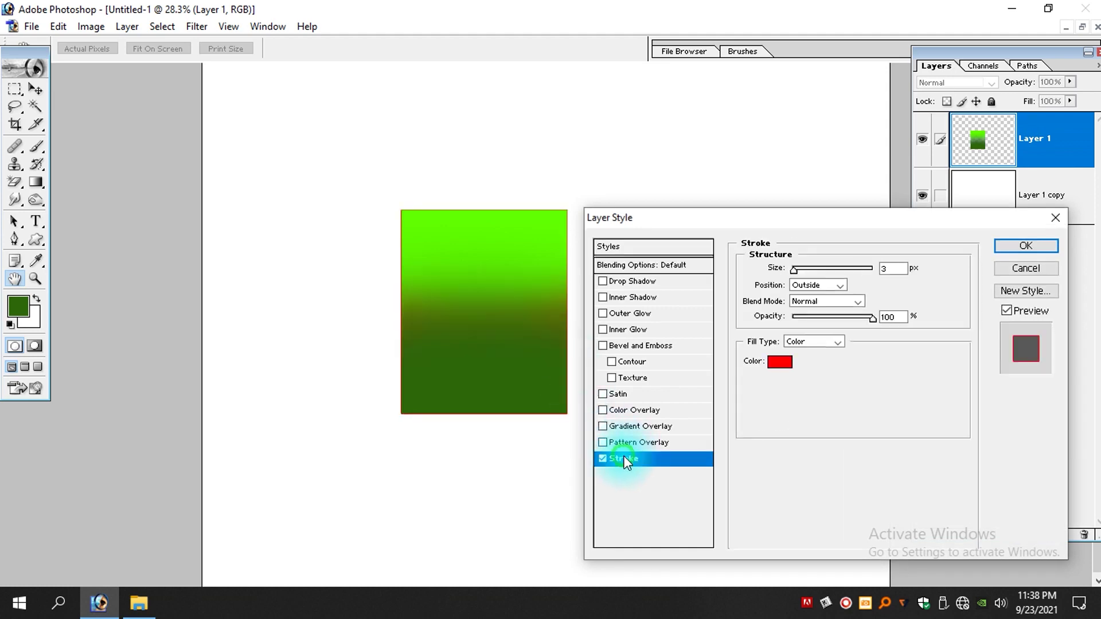
pyautogui.click(778, 362)
pyautogui.click(596, 130)
pyautogui.moveTo(596, 131); pyautogui.dragTo(509, 46)
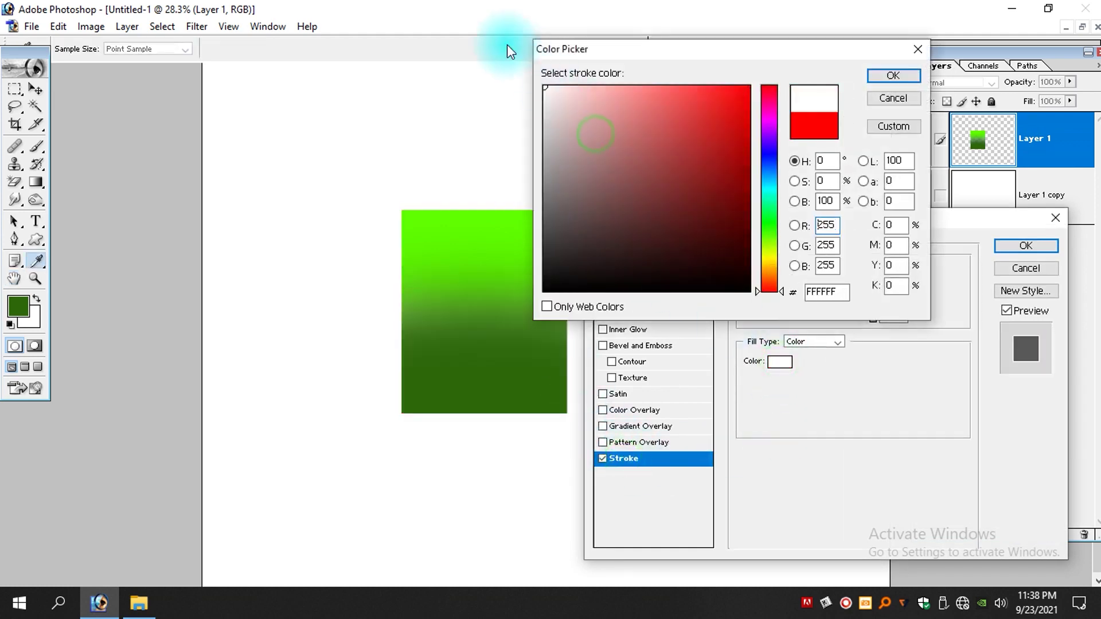
pyautogui.press('Return')
pyautogui.press('Return')
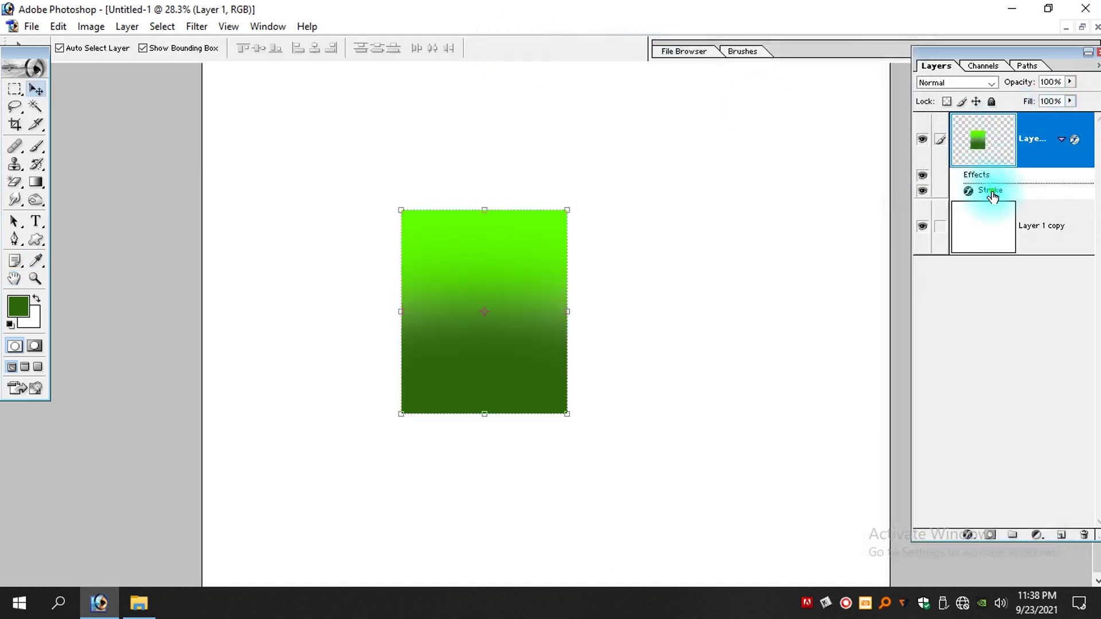
# Step: Change the rectangle's stroke color to yellow FFFC00 and increase its size to form a thick outside border
pyautogui.doubleClick(982, 194)
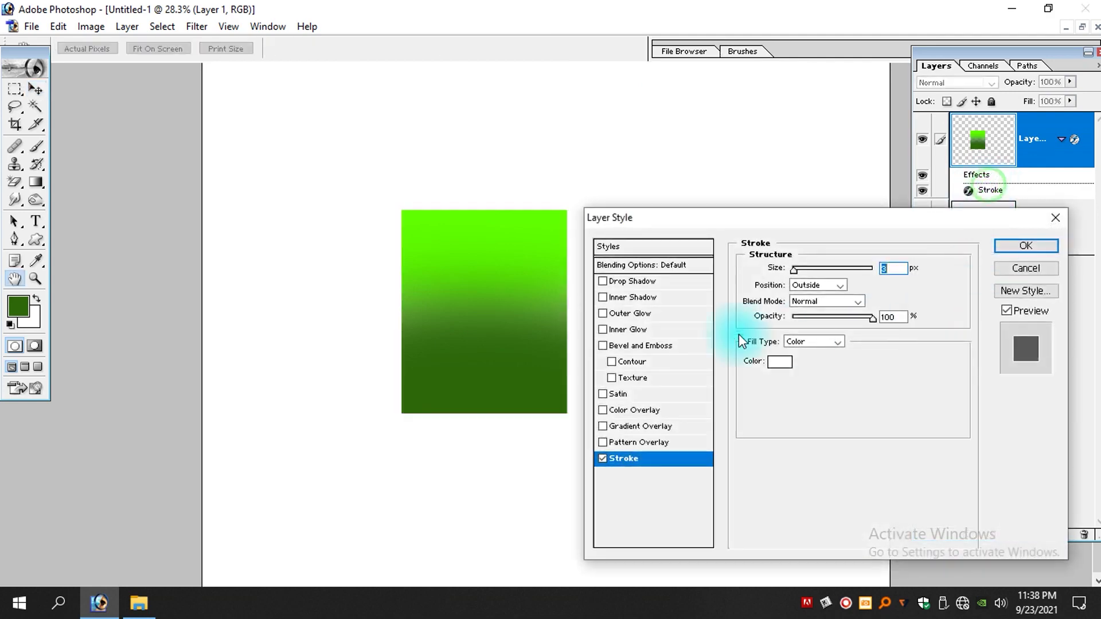
pyautogui.click(779, 361)
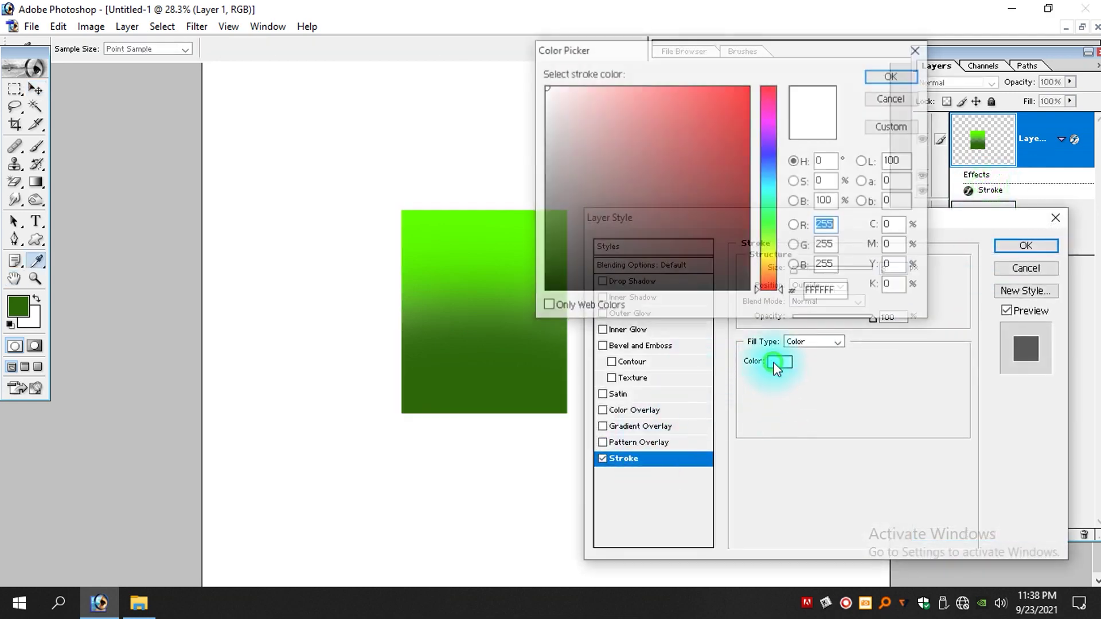
pyautogui.click(770, 259)
pyautogui.click(708, 98)
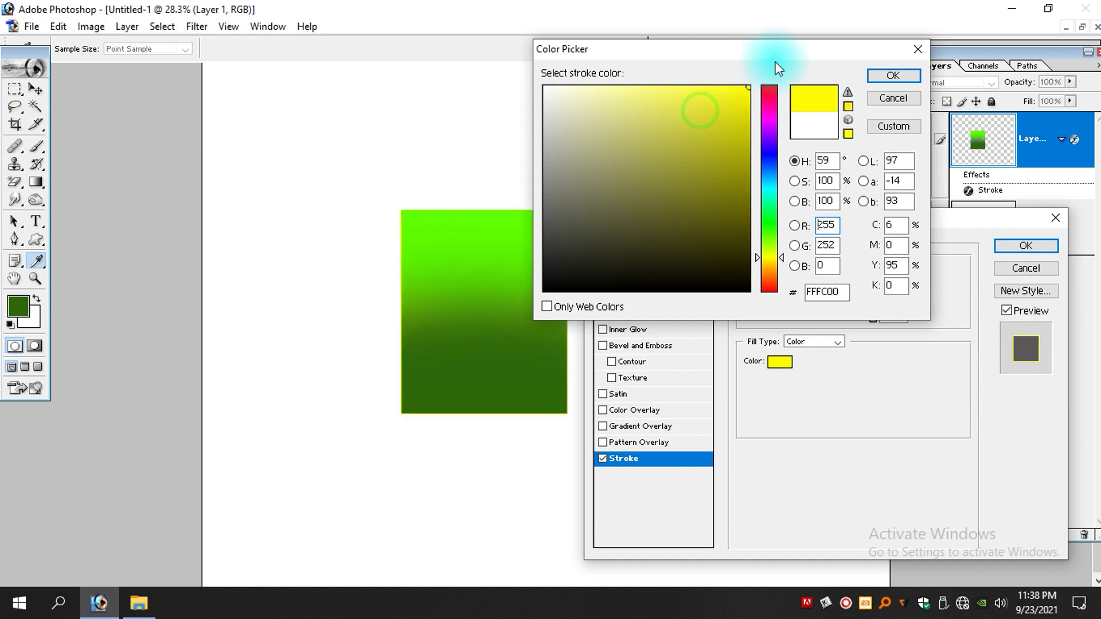
pyautogui.click(893, 75)
pyautogui.moveTo(795, 269); pyautogui.dragTo(816, 269)
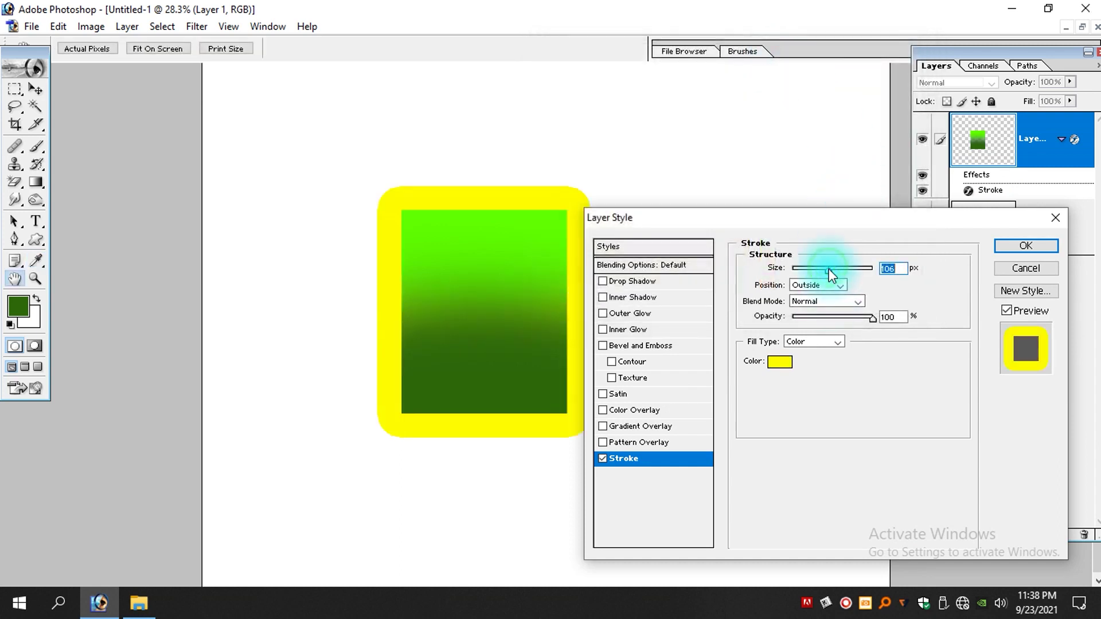
pyautogui.click(1042, 244)
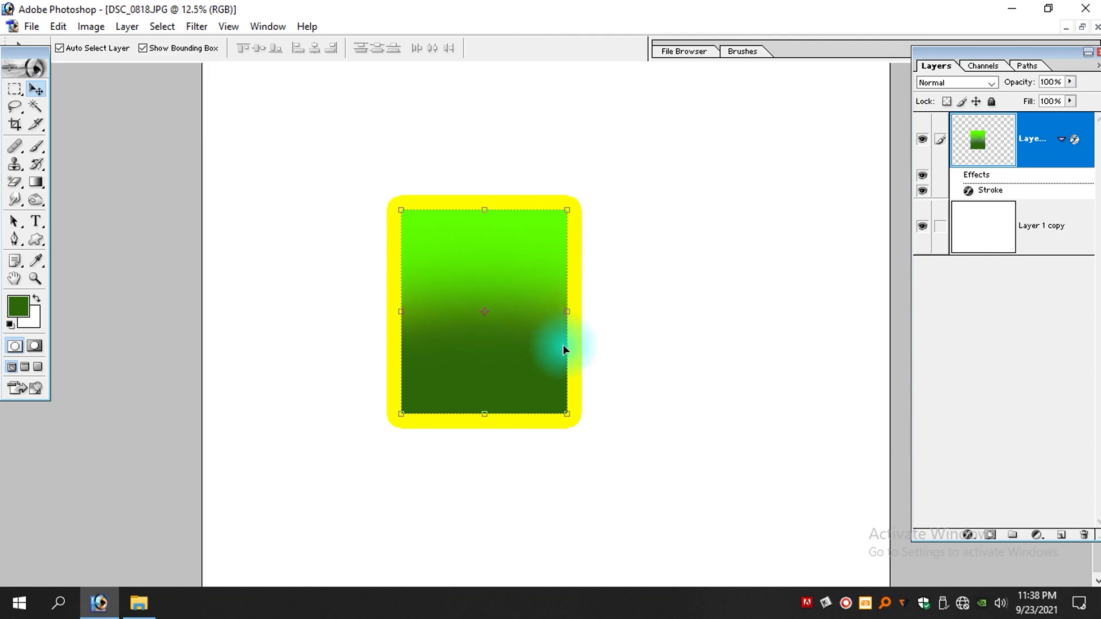
# Step: Copy the DSC_0818 photo into Untitled-1 above the green rectangle and group it with Layer 1
pyautogui.press('f')
pyautogui.press('f')
pyautogui.press('f')
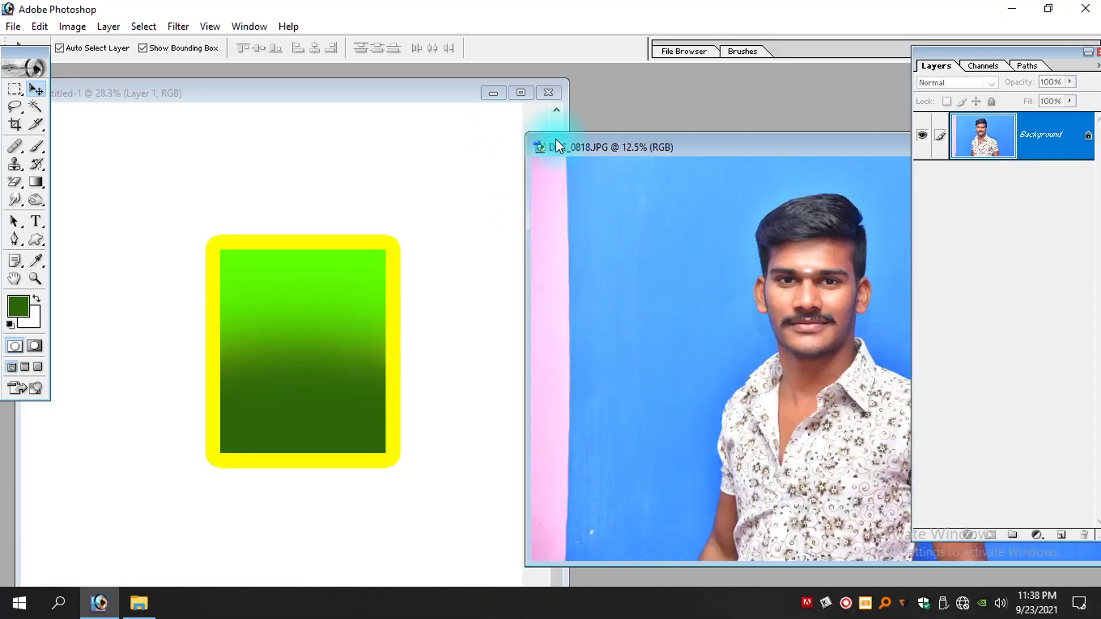
pyautogui.moveTo(736, 348); pyautogui.dragTo(393, 318)
pyautogui.hotkey('ctrl', 'g')
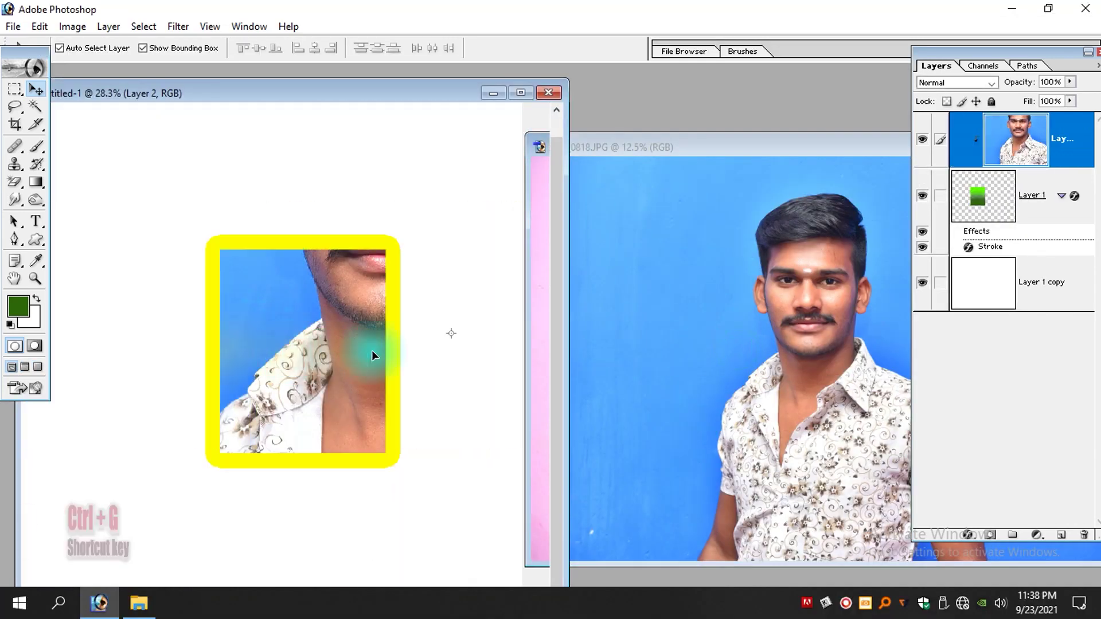
# Step: Show Untitled-1 full screen, scale the grouped photo down, and position the head and shoulders inside the yellow frame
pyautogui.press('Tab')
pyautogui.press('f')
pyautogui.press('f')
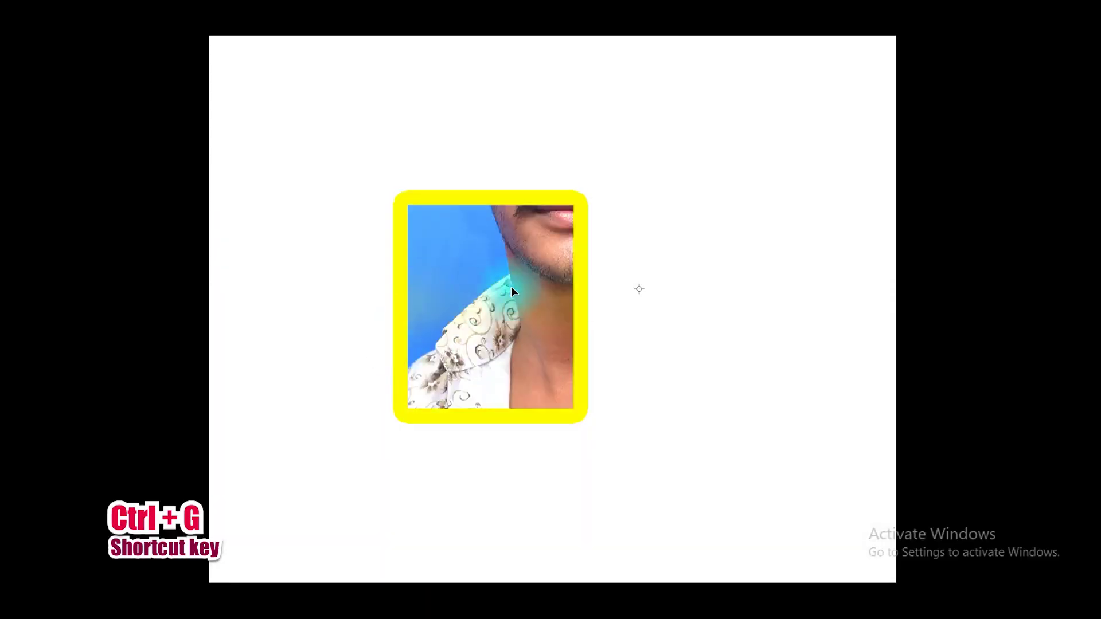
pyautogui.hotkey('ctrl', 't')
pyautogui.hotkey('ctrl', '0')
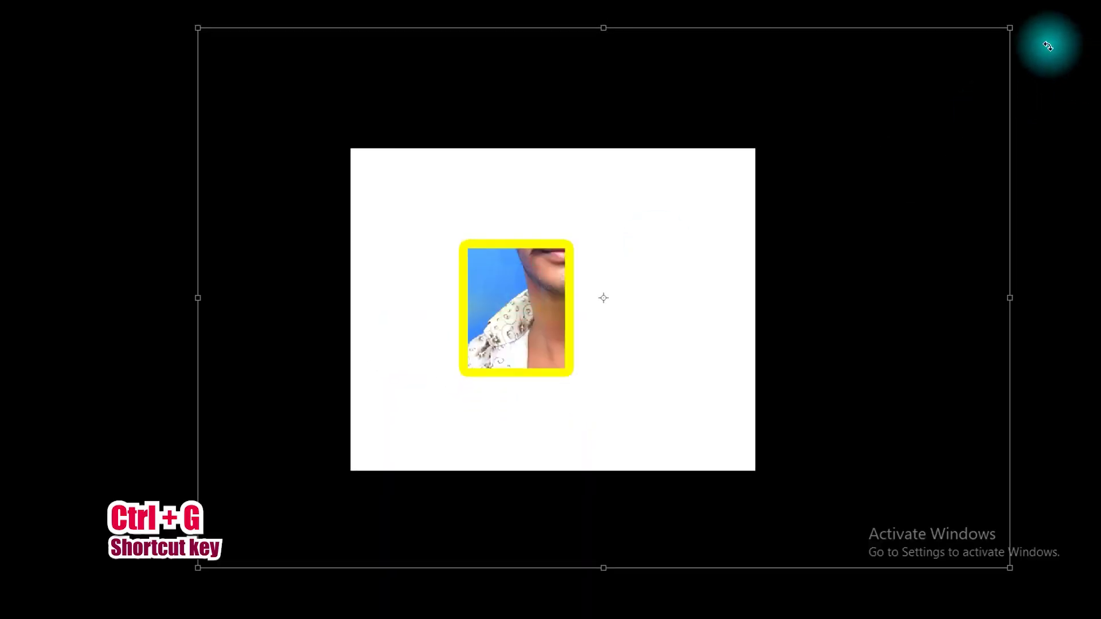
pyautogui.moveTo(1008, 28); pyautogui.dragTo(523, 364)
pyautogui.moveTo(376, 458); pyautogui.dragTo(542, 335)
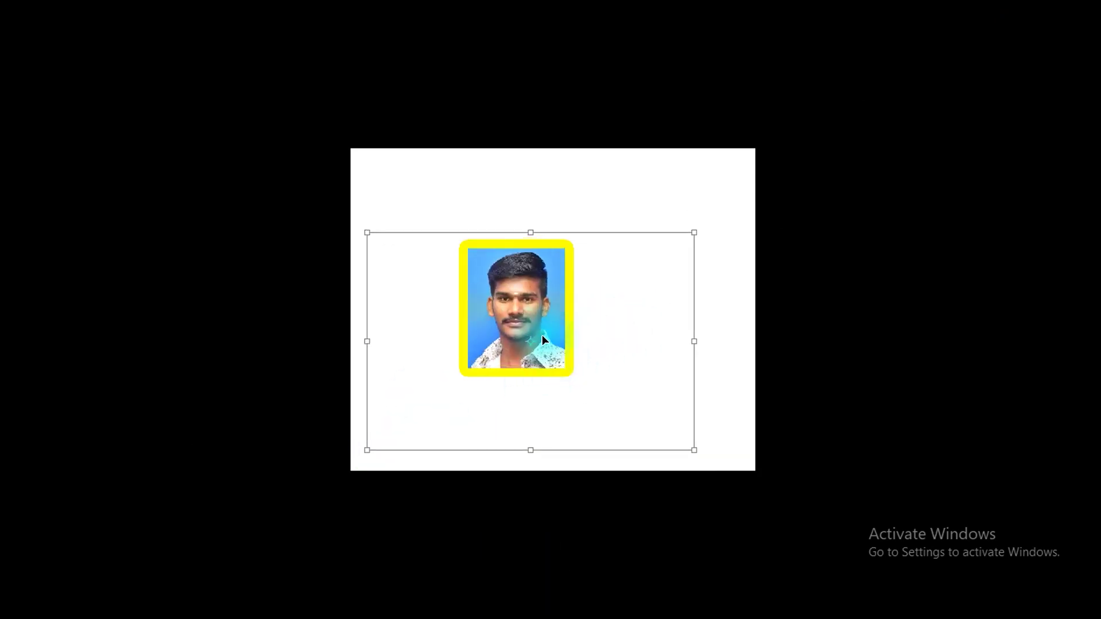
pyautogui.hotkey('ctrl', 'space')
pyautogui.moveTo(651, 218); pyautogui.dragTo(435, 435)
pyautogui.moveTo(523, 249); pyautogui.dragTo(515, 256)
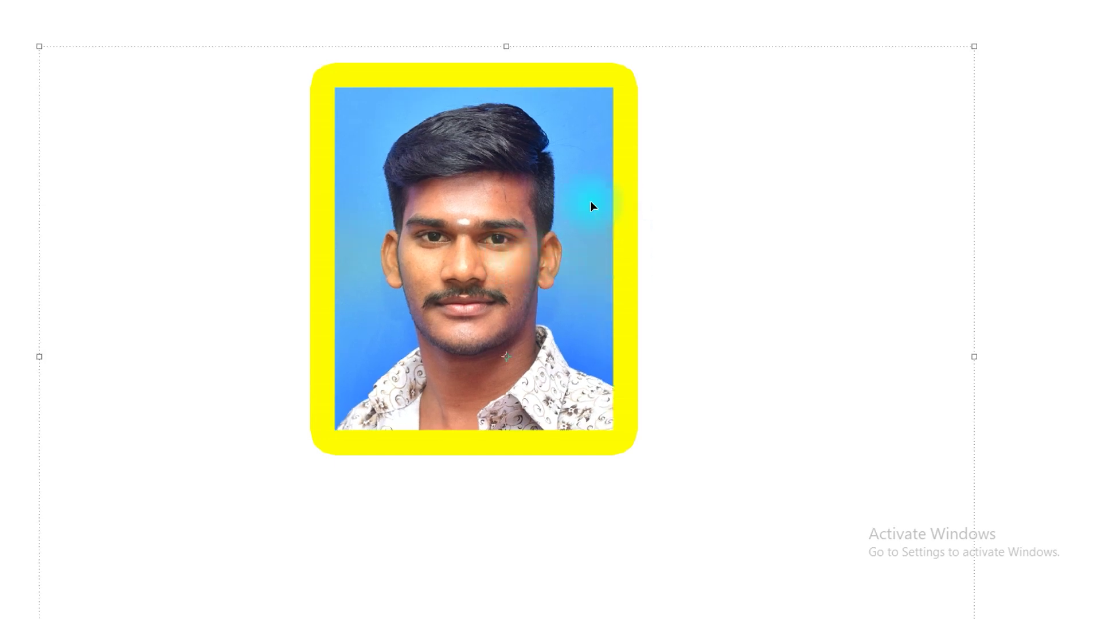
# Step: Delete the portrait's blue background with a feathered Magic Wand selection to reveal the green gradient inside the frame
pyautogui.rightClick(584, 252)
pyautogui.click(601, 257)
pyautogui.press('w')
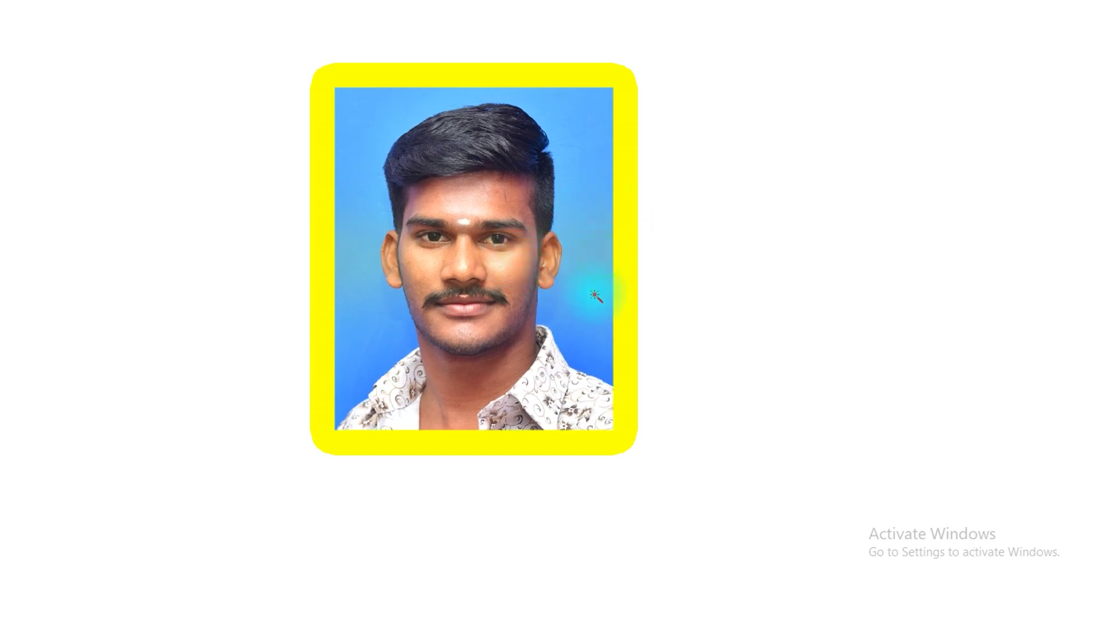
pyautogui.click(600, 274)
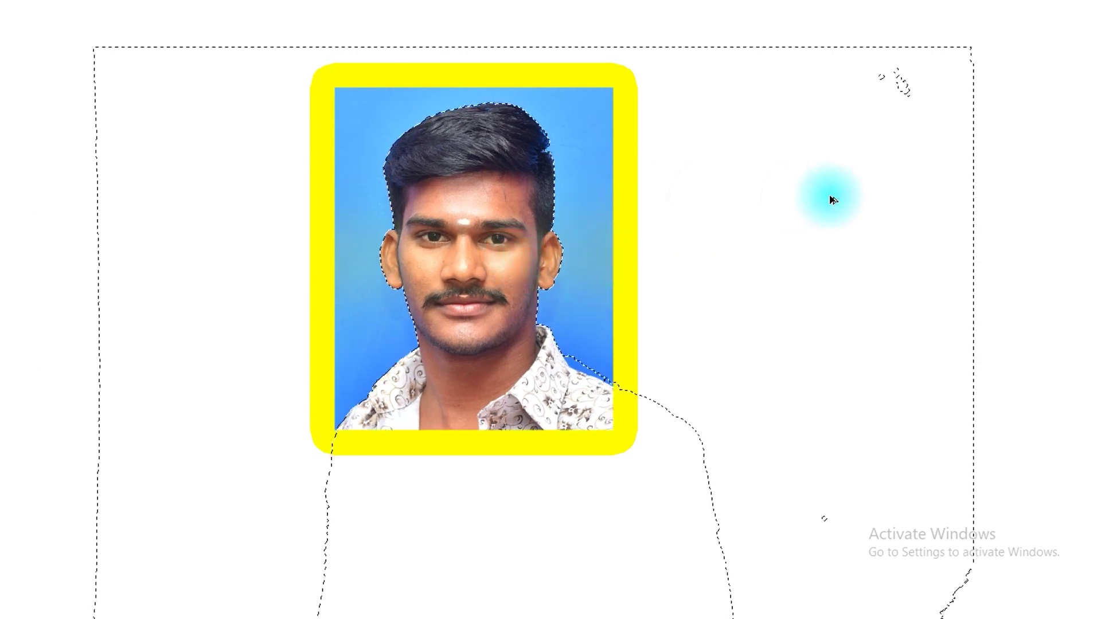
pyautogui.hotkey('shift', 'F6')
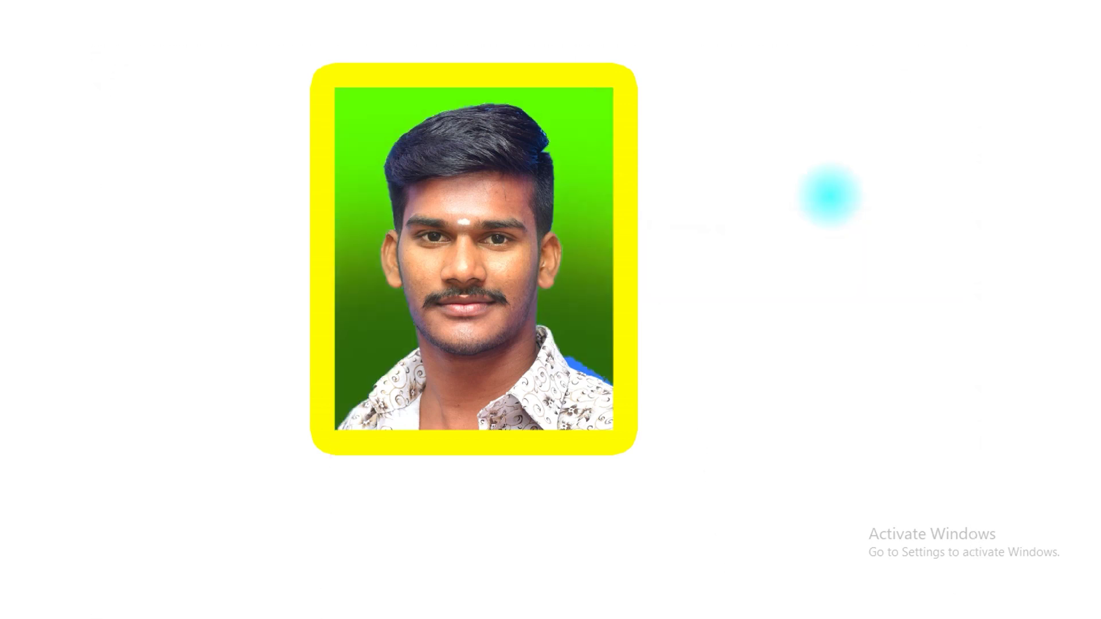
pyautogui.moveTo(508, 385); pyautogui.dragTo(515, 355)
pyautogui.hotkey('ctrl', 'z')
# Step: Examine the cut-out portrait's edges and the corners of the yellow stroke up close, ending on the whole canvas
pyautogui.hotkey('ctrl', 'space')
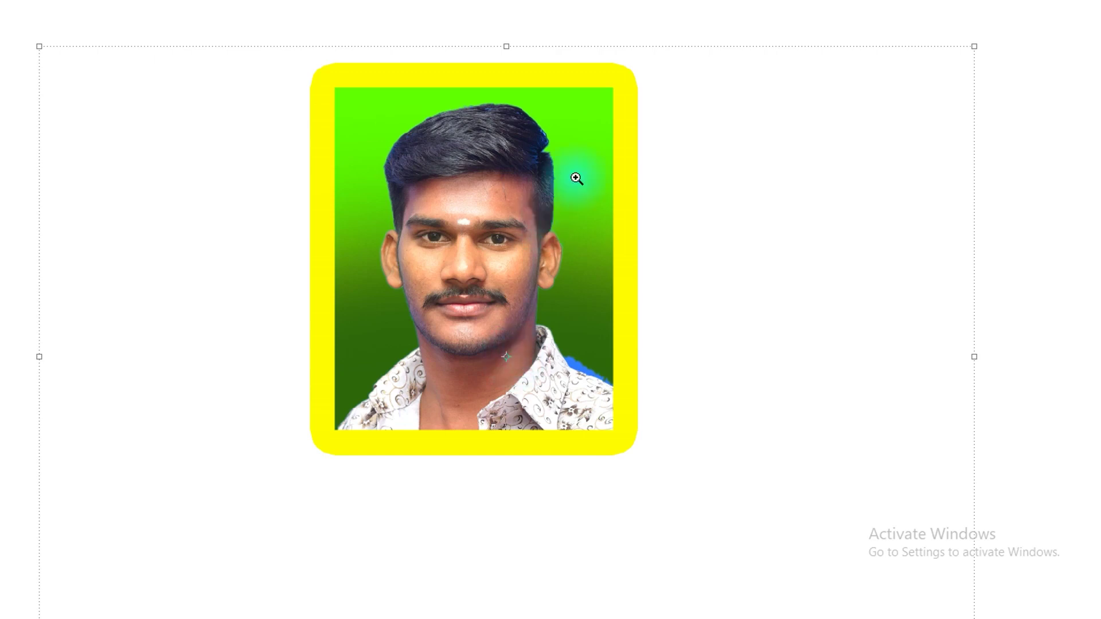
pyautogui.moveTo(795, 5); pyautogui.dragTo(485, 234)
pyautogui.moveTo(507, 292); pyautogui.dragTo(573, 315)
pyautogui.hotkey('ctrl', 'space')
pyautogui.moveTo(811, 138); pyautogui.dragTo(348, 410)
pyautogui.moveTo(435, 363); pyautogui.dragTo(657, 340)
pyautogui.moveTo(9, 337); pyautogui.dragTo(677, 369)
pyautogui.moveTo(320, 313); pyautogui.dragTo(723, 290)
pyautogui.hotkey('ctrl', 'space')
pyautogui.moveTo(258, 123); pyautogui.dragTo(977, 477)
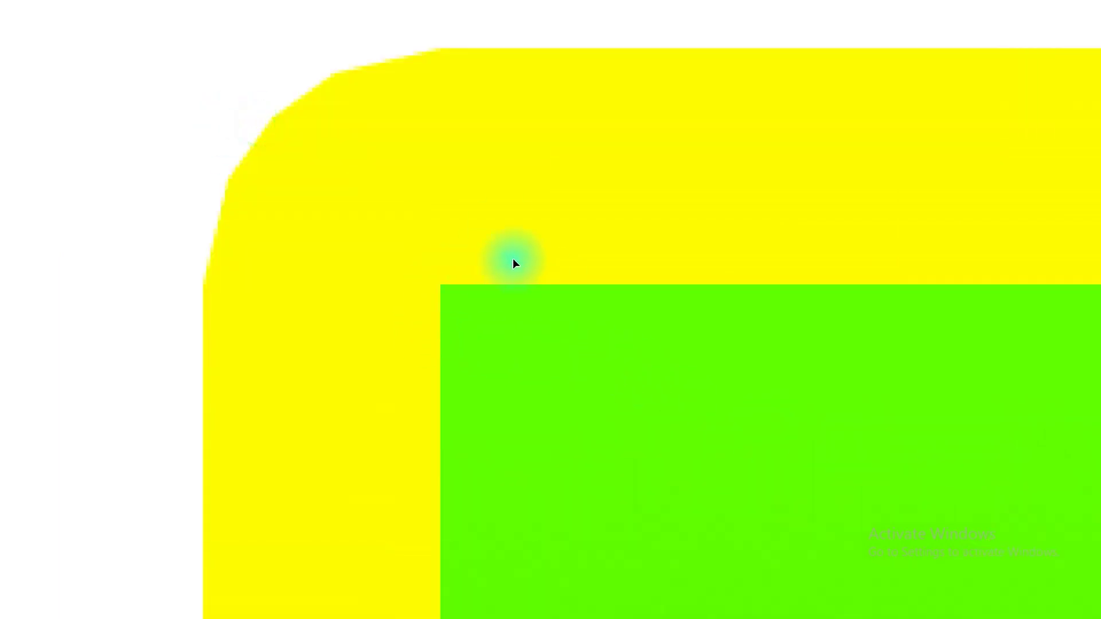
pyautogui.hotkey('ctrl', '0')
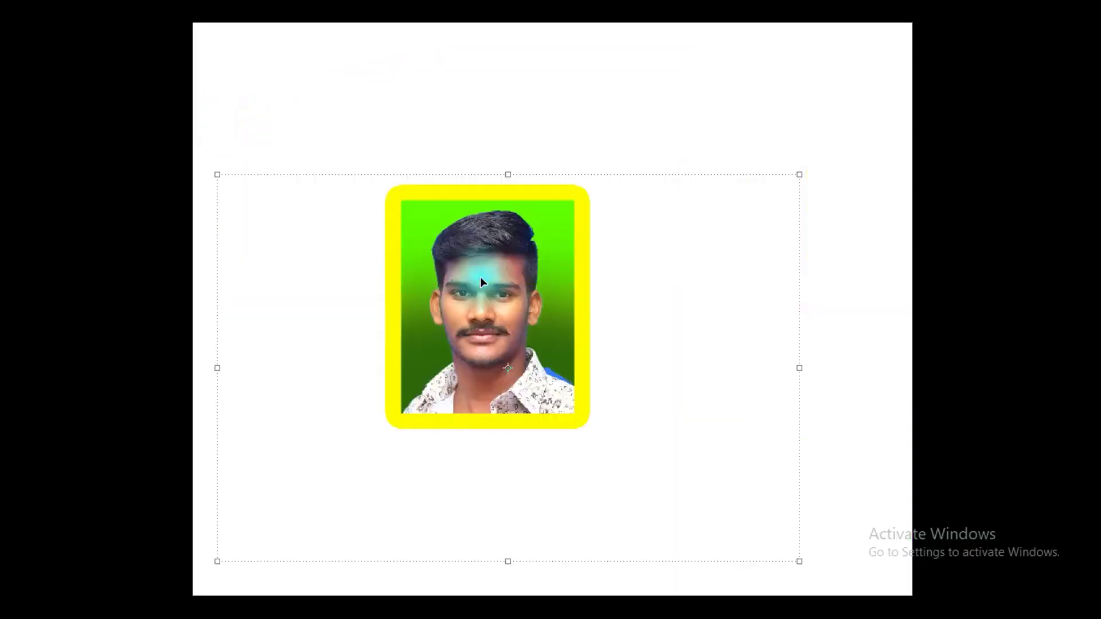
# Step: Try shifting the cut-out portrait downward inside the frame, undo the move, and leave the full-screen view
pyautogui.moveTo(479, 277); pyautogui.dragTo(486, 321)
pyautogui.hotkey('ctrl', 'z')
pyautogui.press('f')
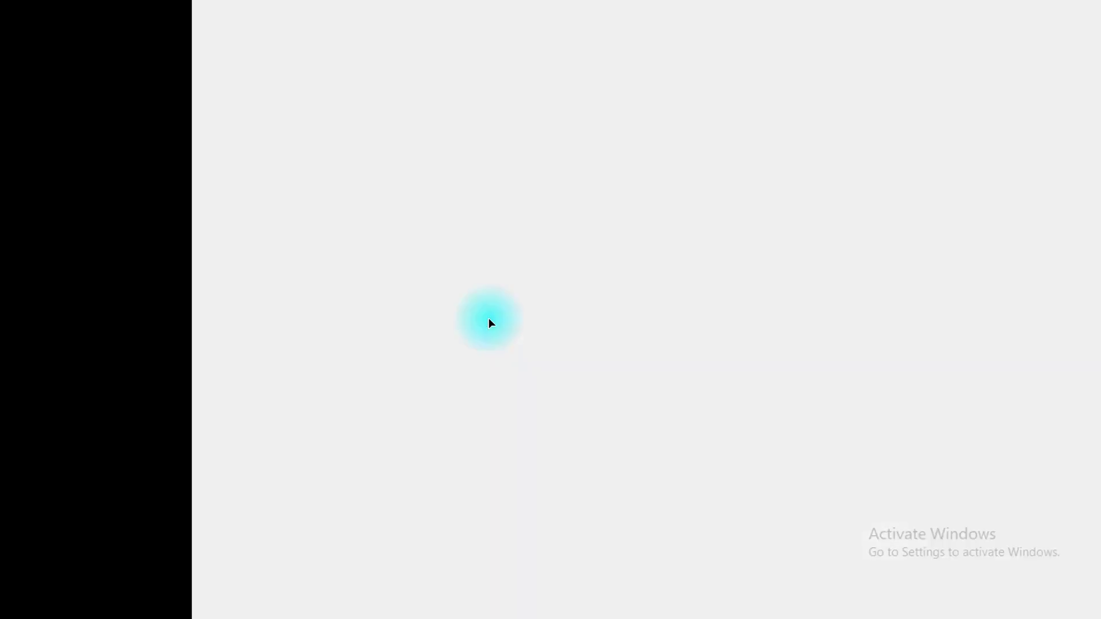